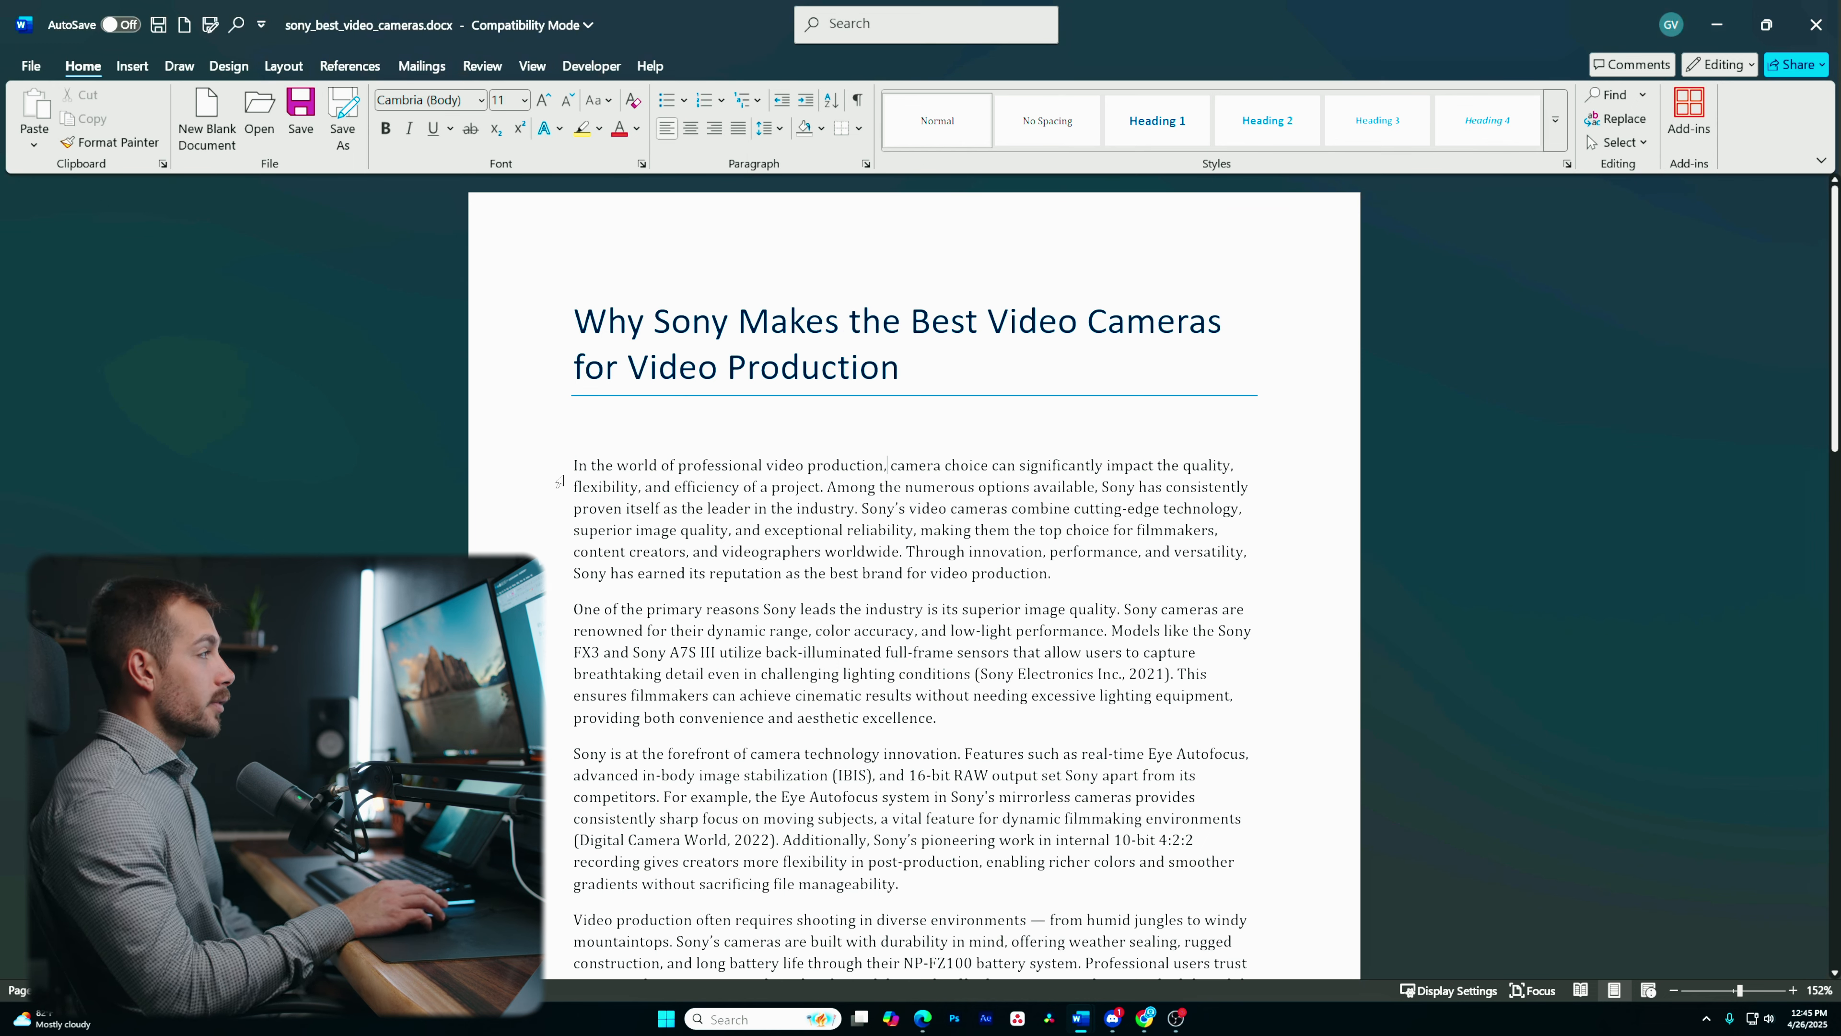
left_click_drag(571, 464, 1187, 971)
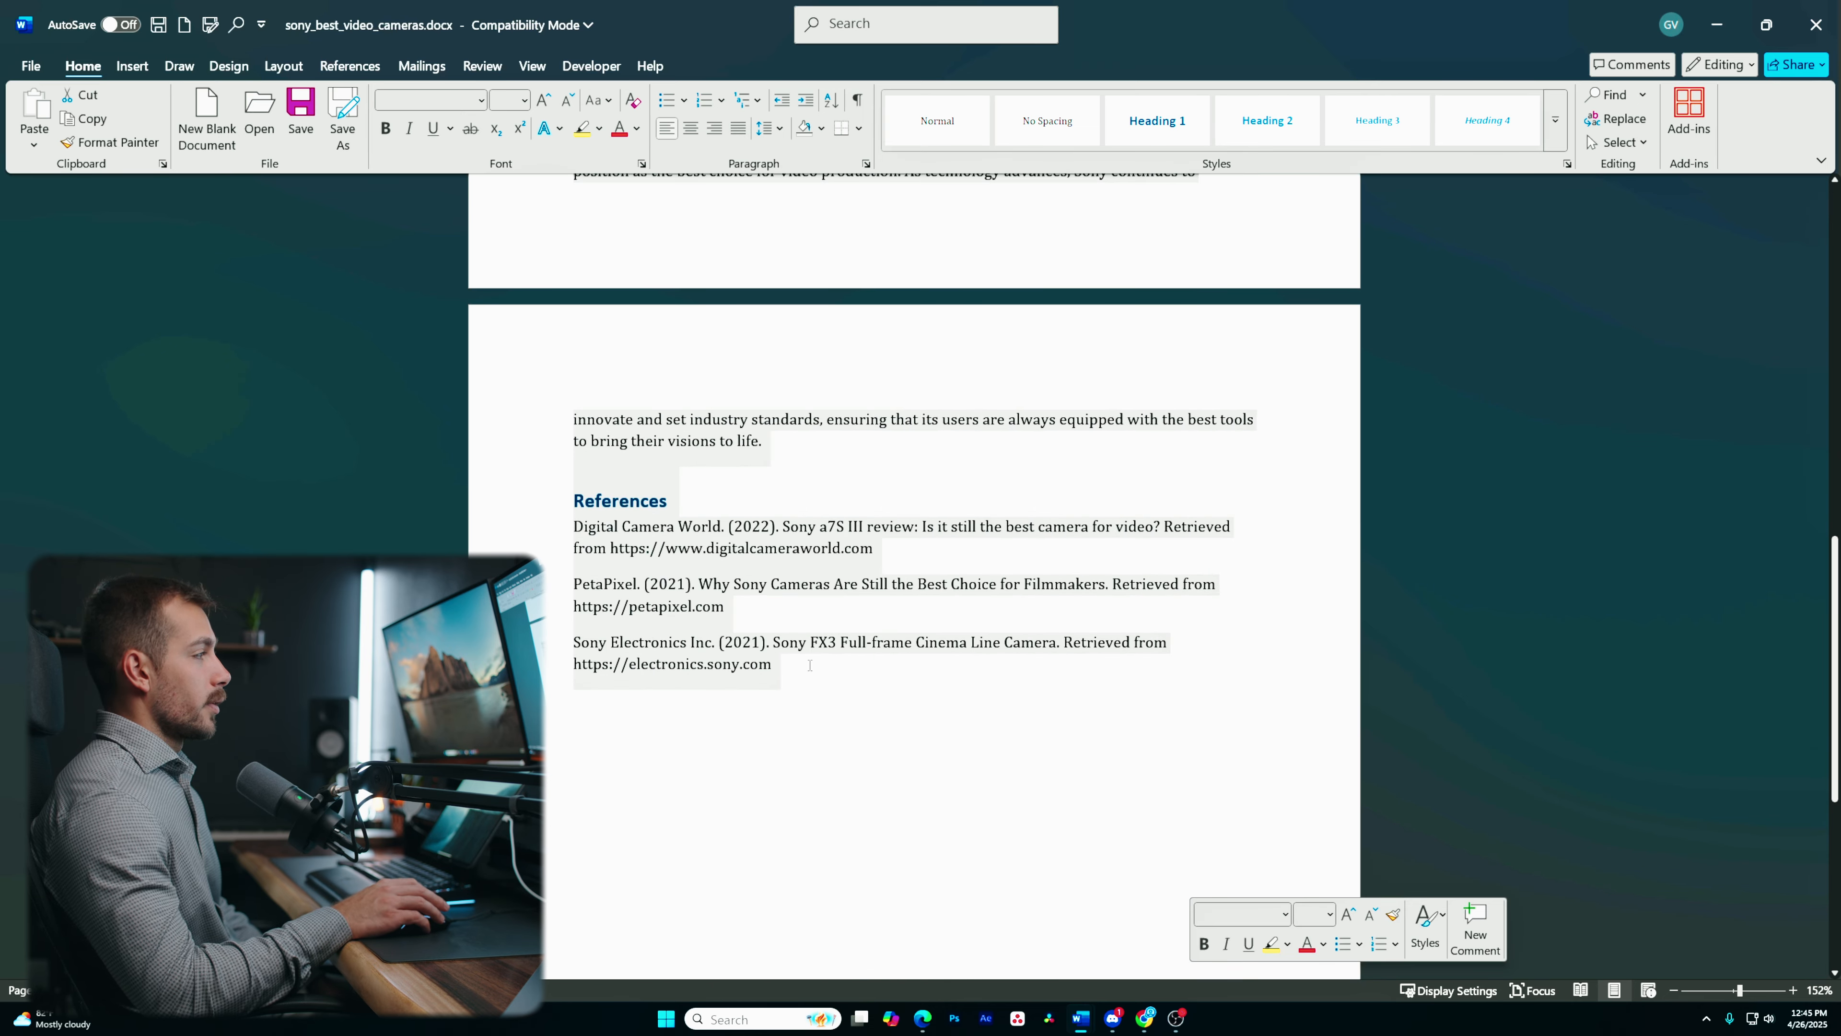
left_click(802, 692)
scroll(803, 692, "up", 8)
scroll(801, 692, "up", 5)
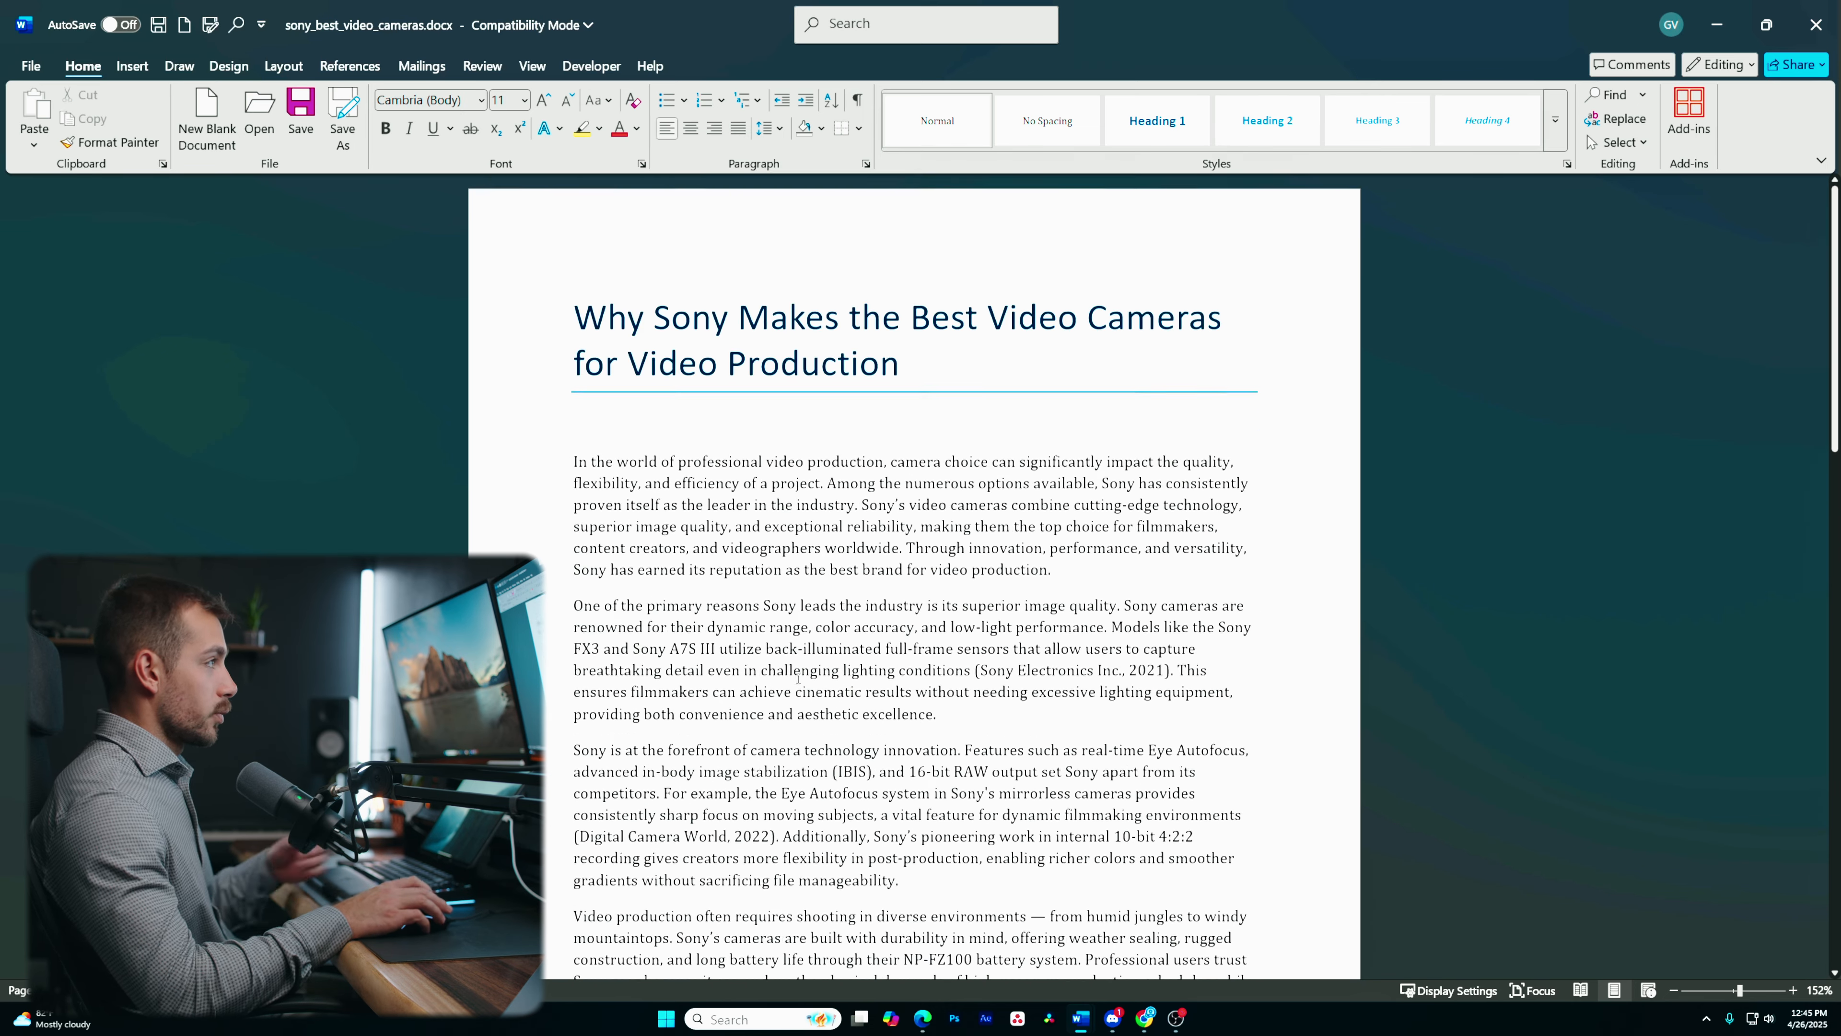
- Set the line spacing of the whole document to 2.0
key("ctrl+a")
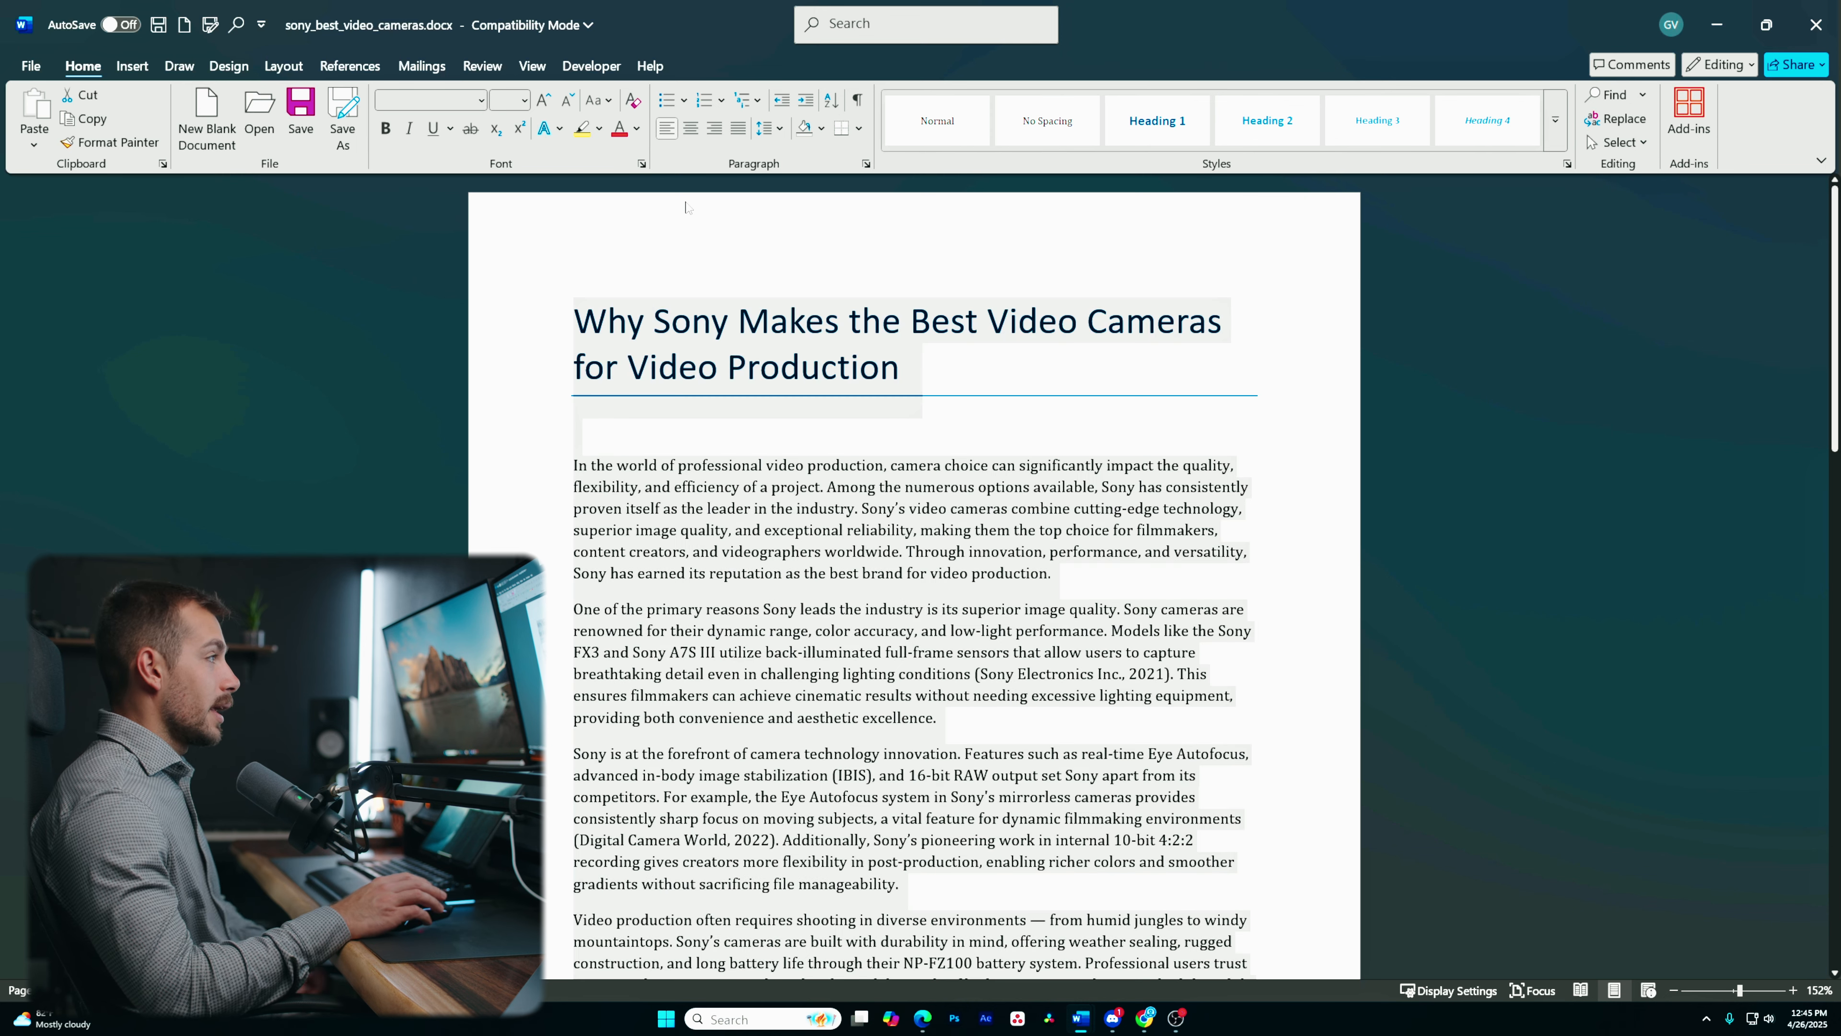
left_click(769, 129)
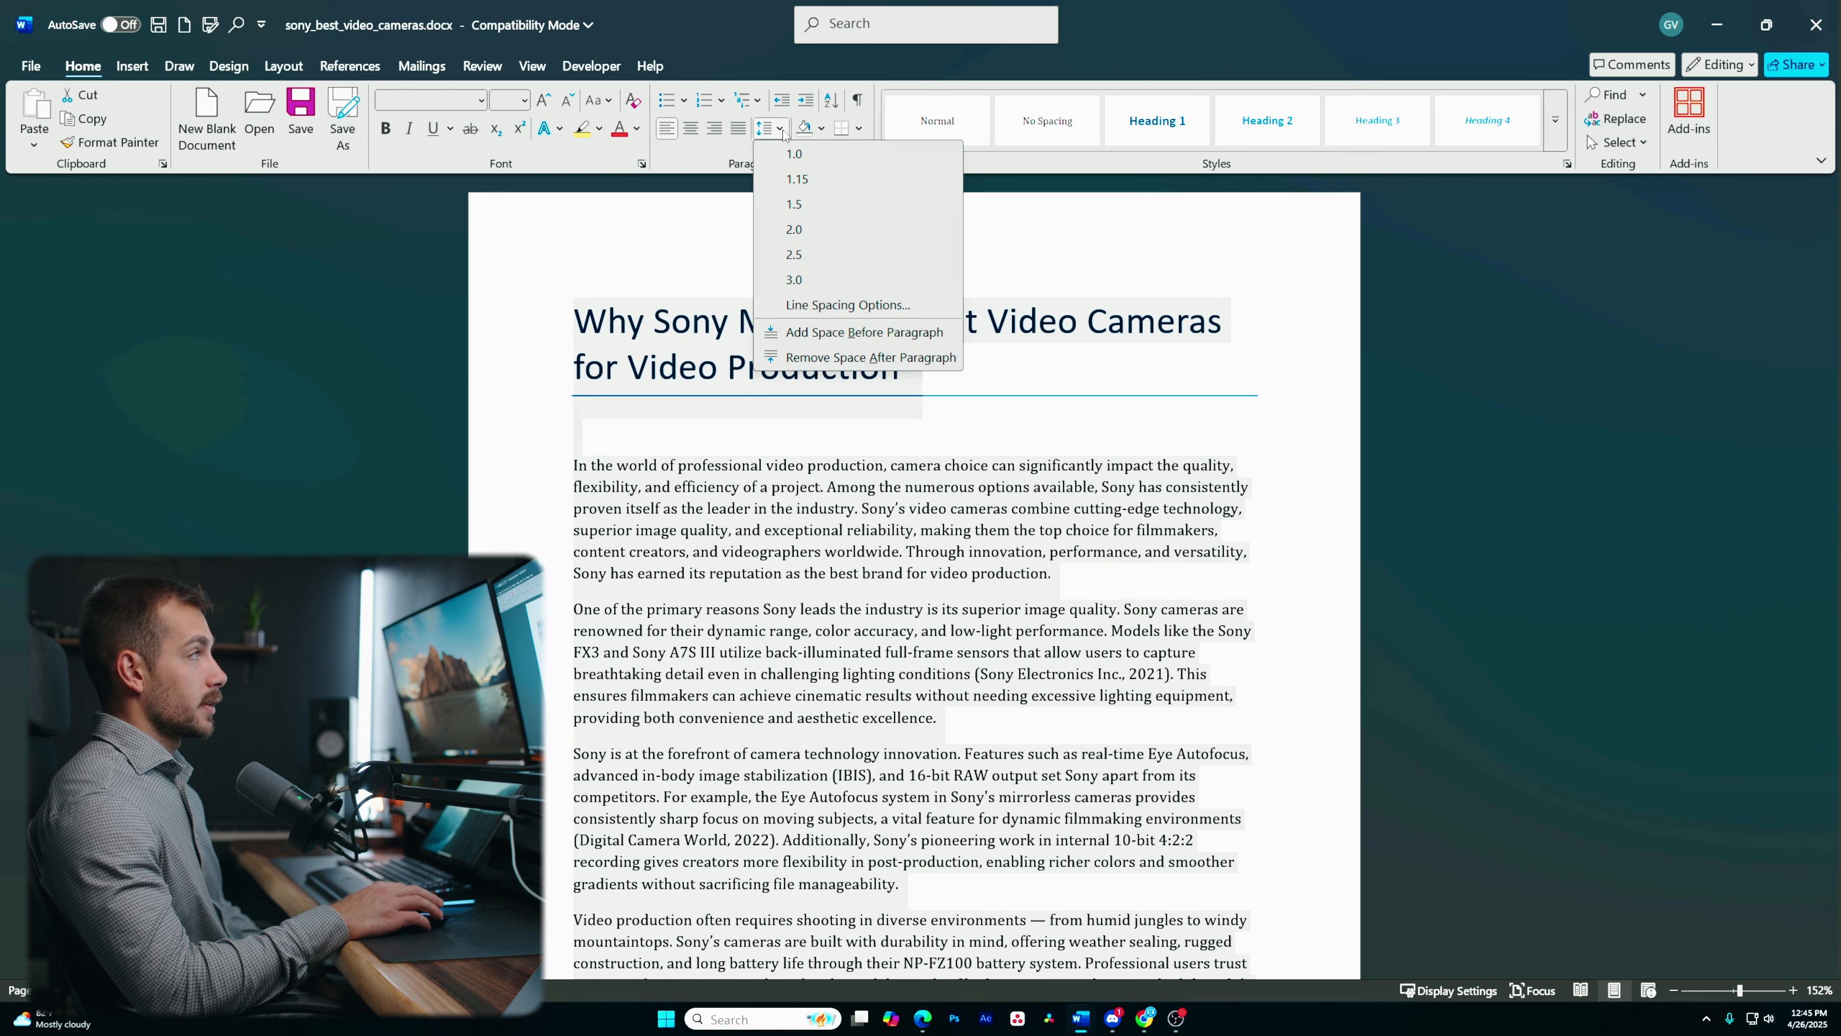
left_click(799, 238)
left_click(936, 484)
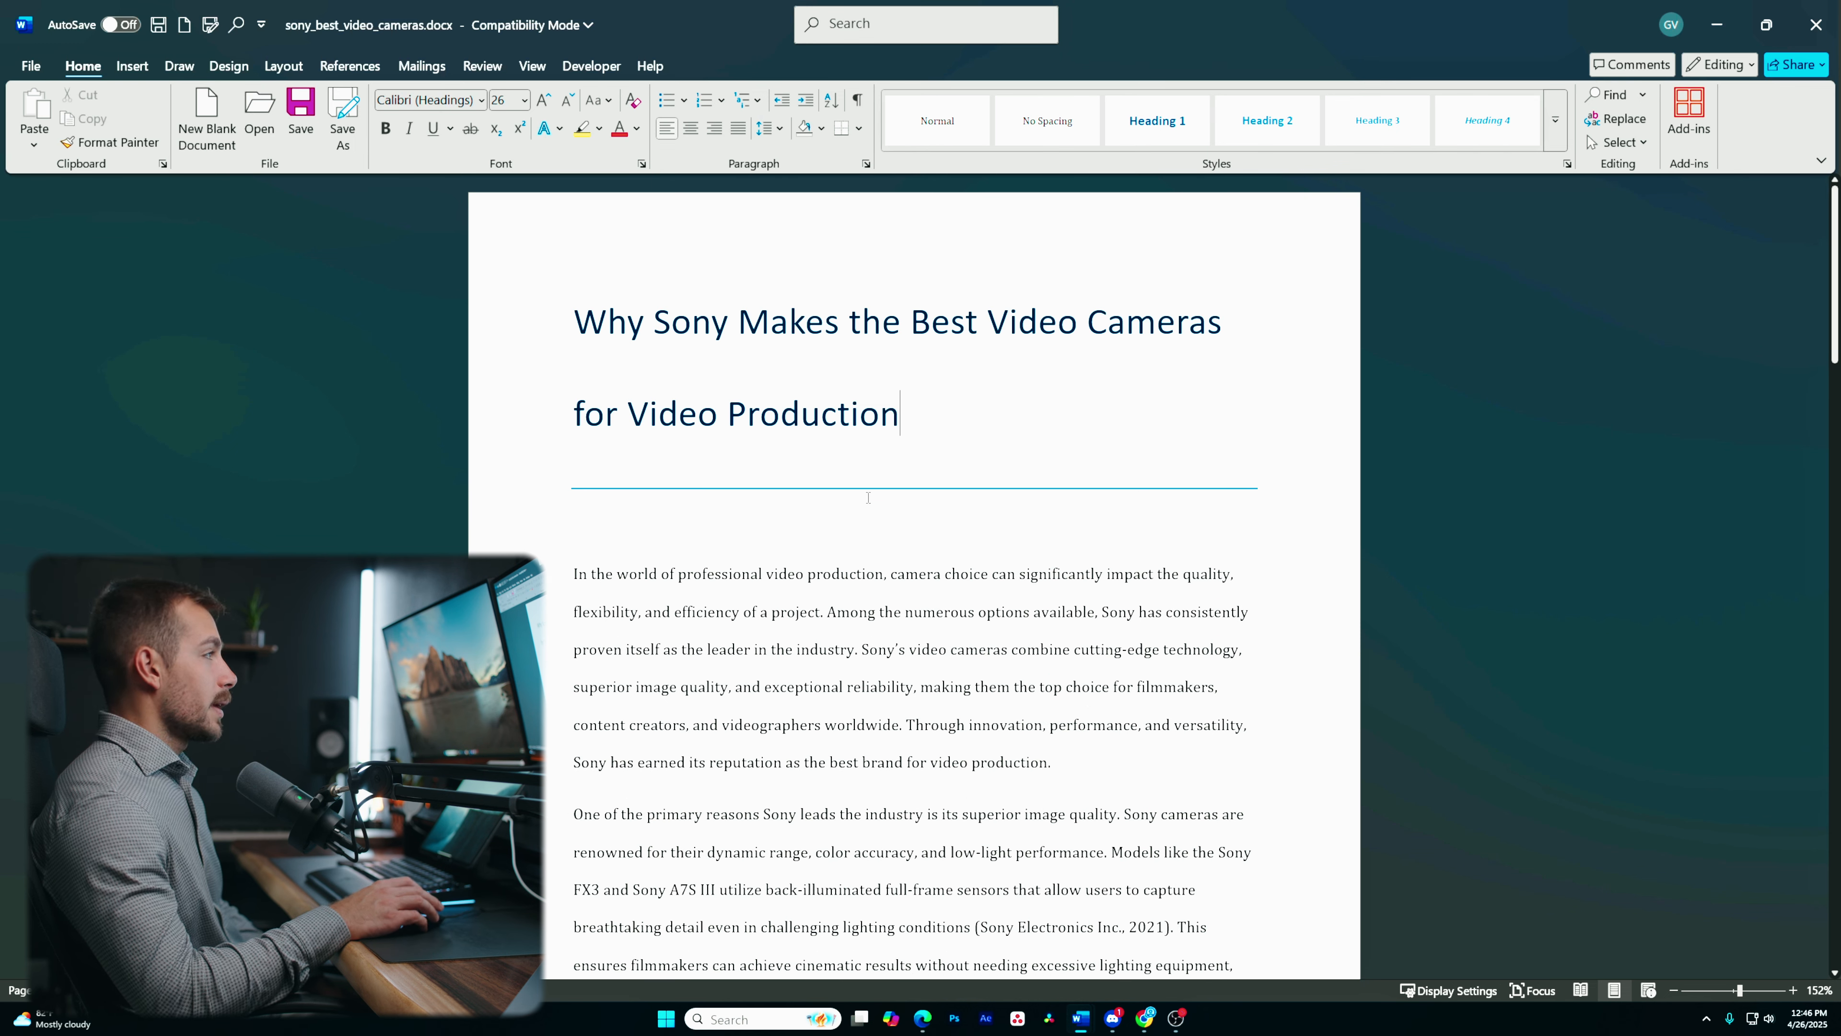
- Change the font of the whole document to Times New Roman at size 12
scroll(640, 608, "down", 1)
scroll(640, 608, "down", 3)
scroll(611, 470, "up", 3)
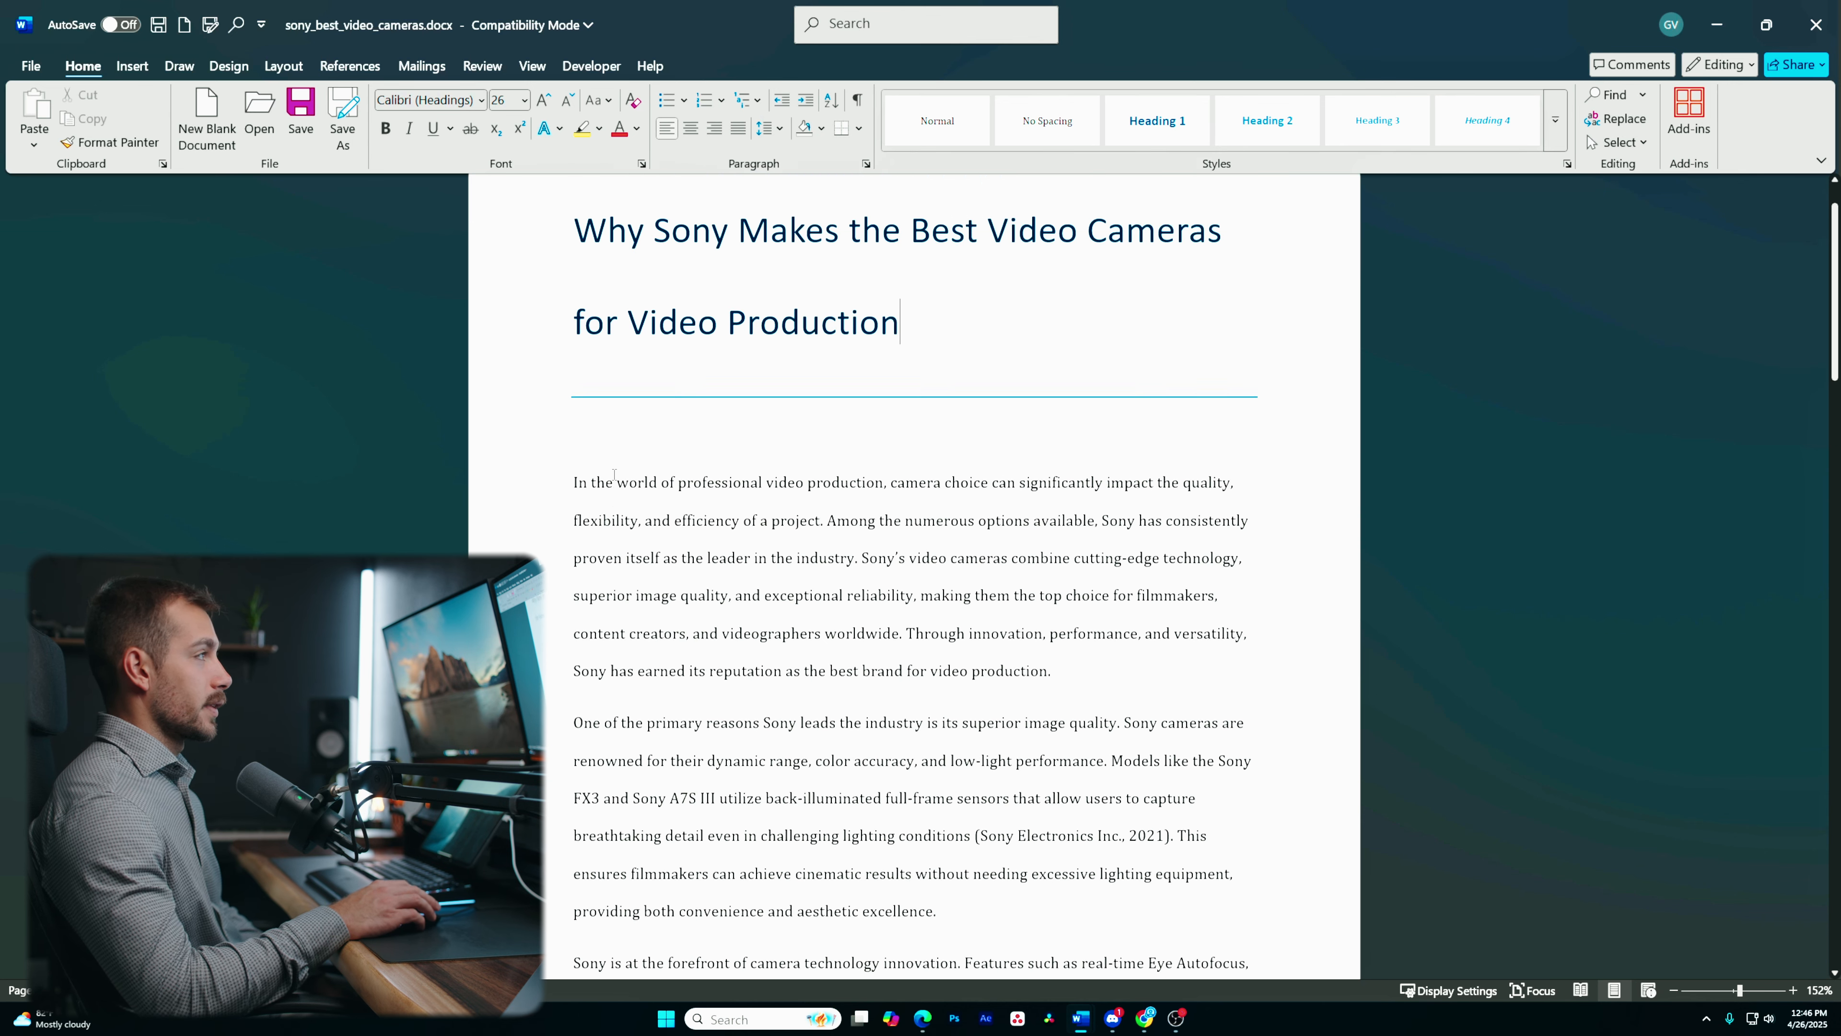
key("ctrl+a")
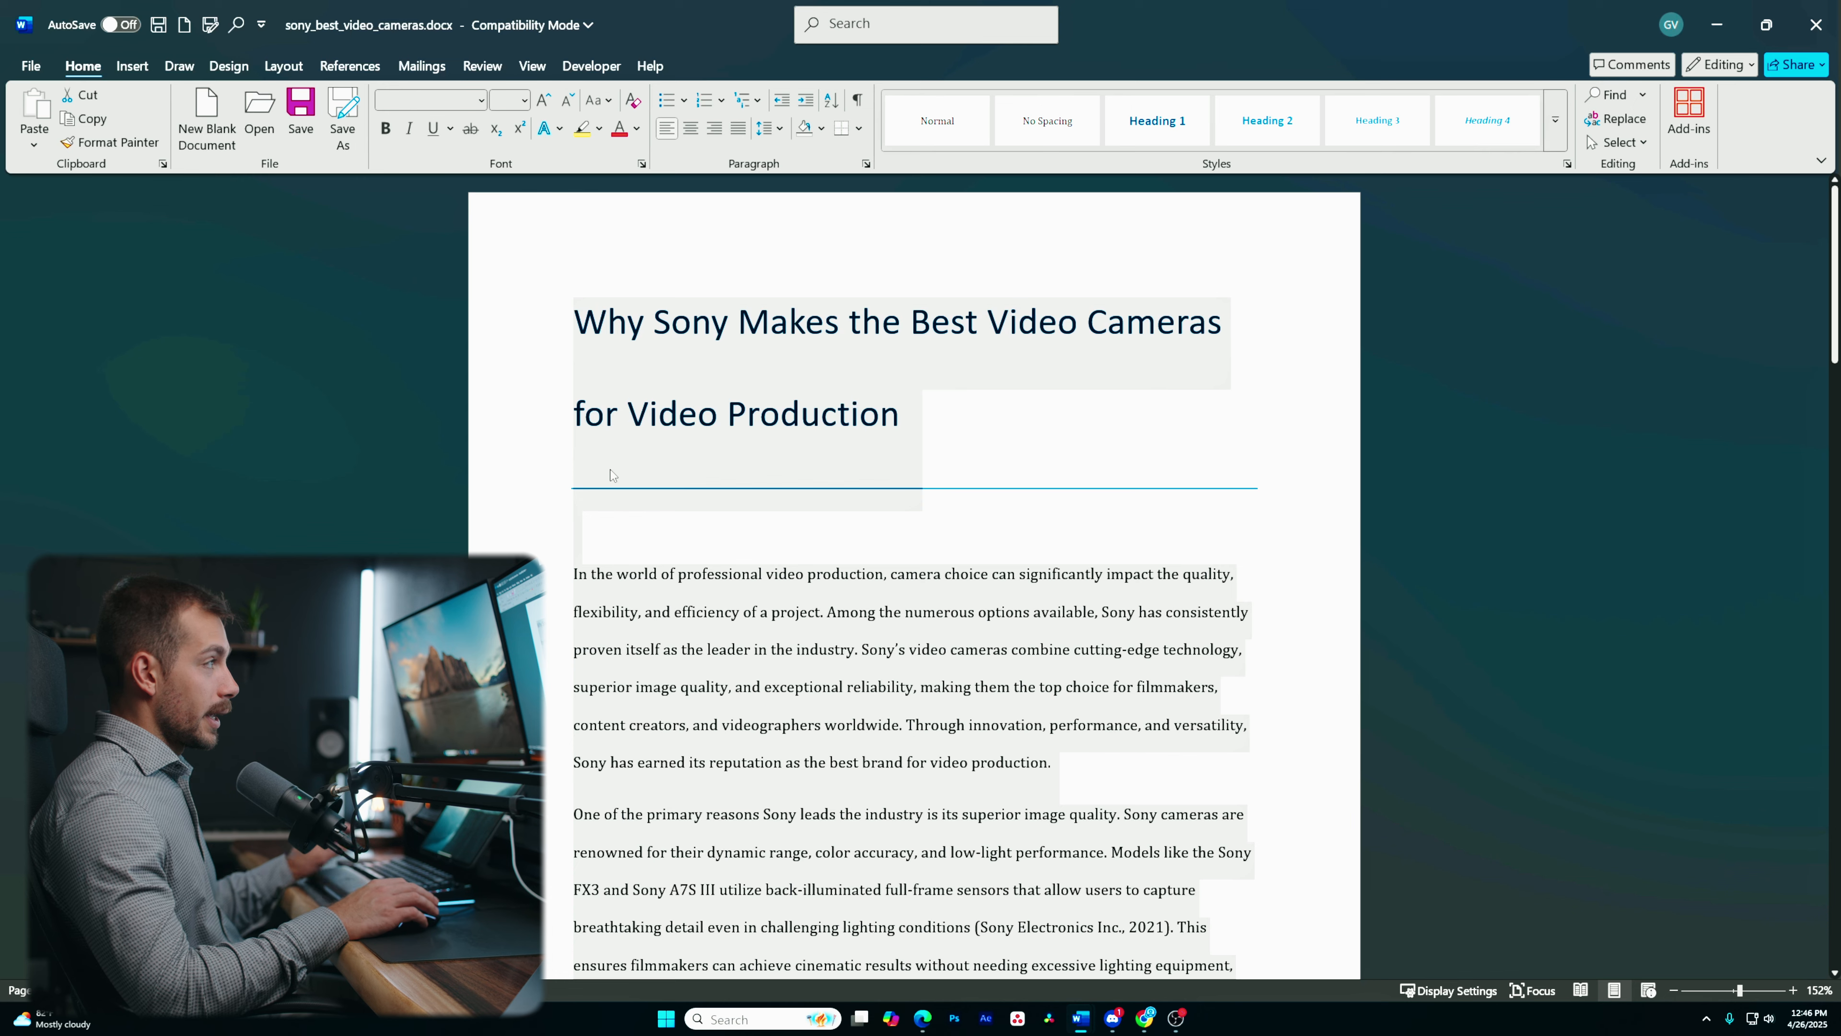
left_click(480, 102)
type("Times New Roman")
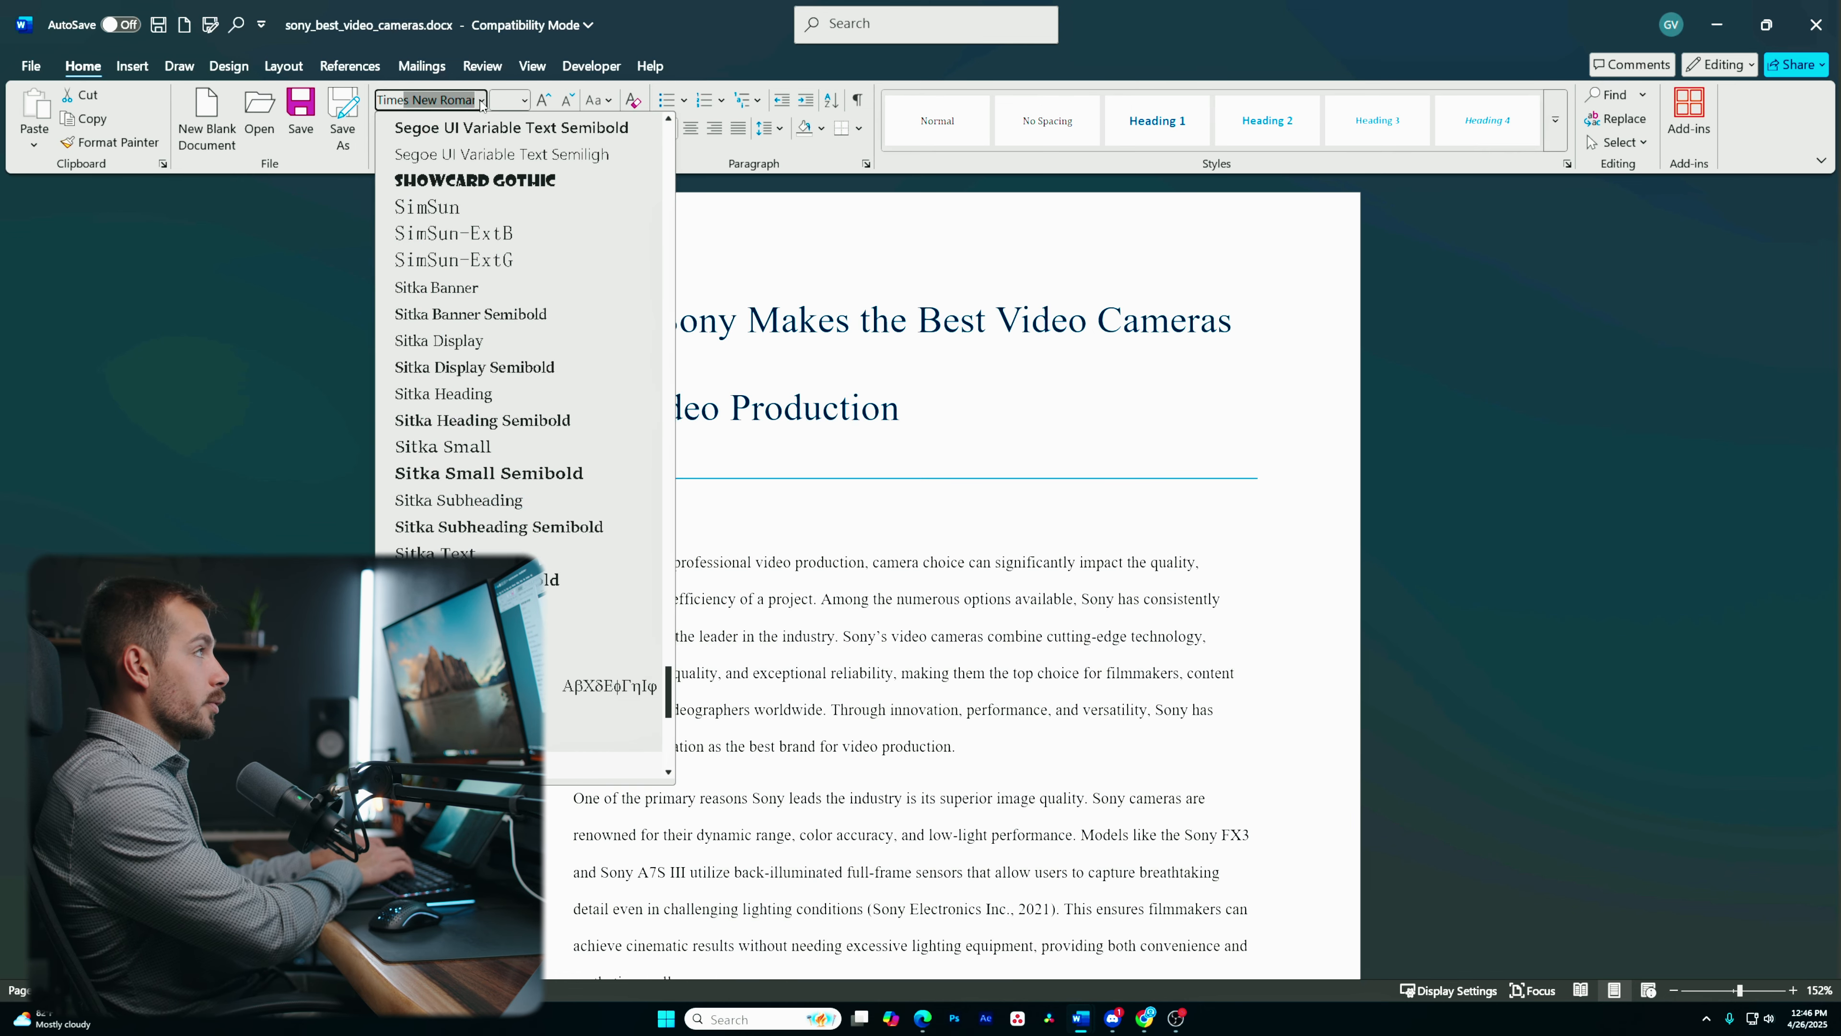
key("Return")
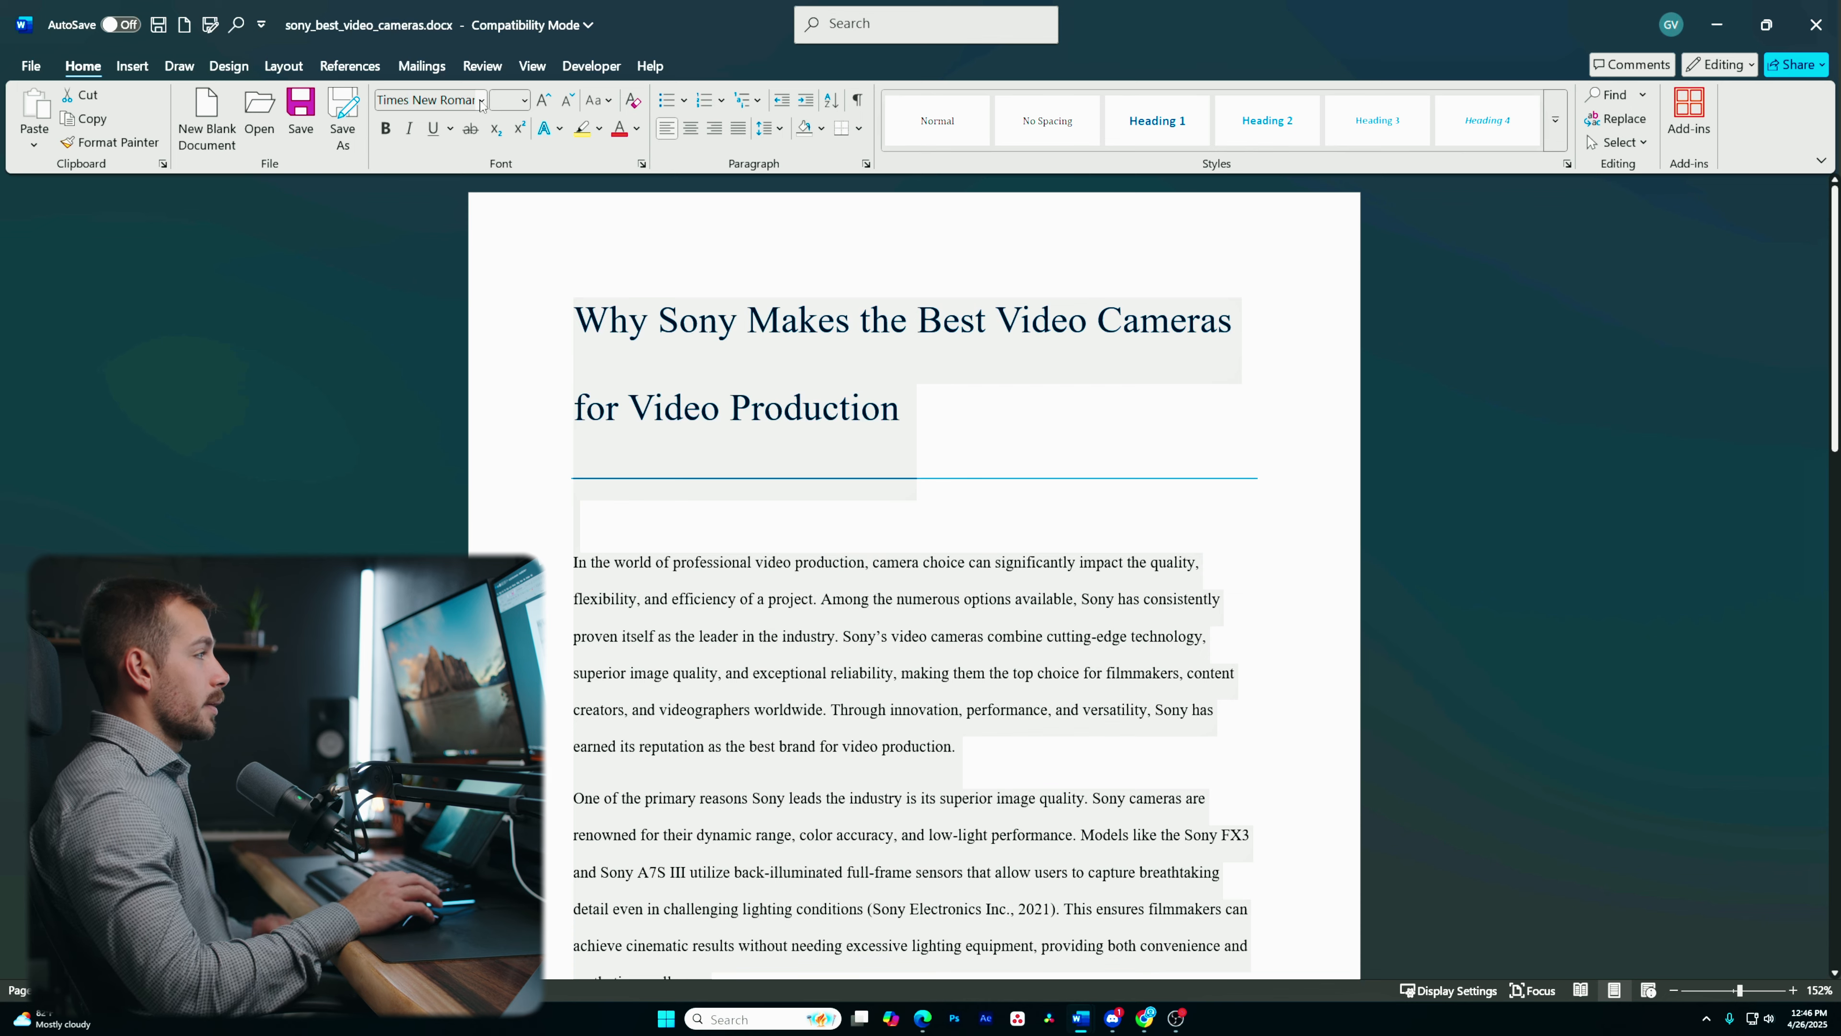
left_click(525, 101)
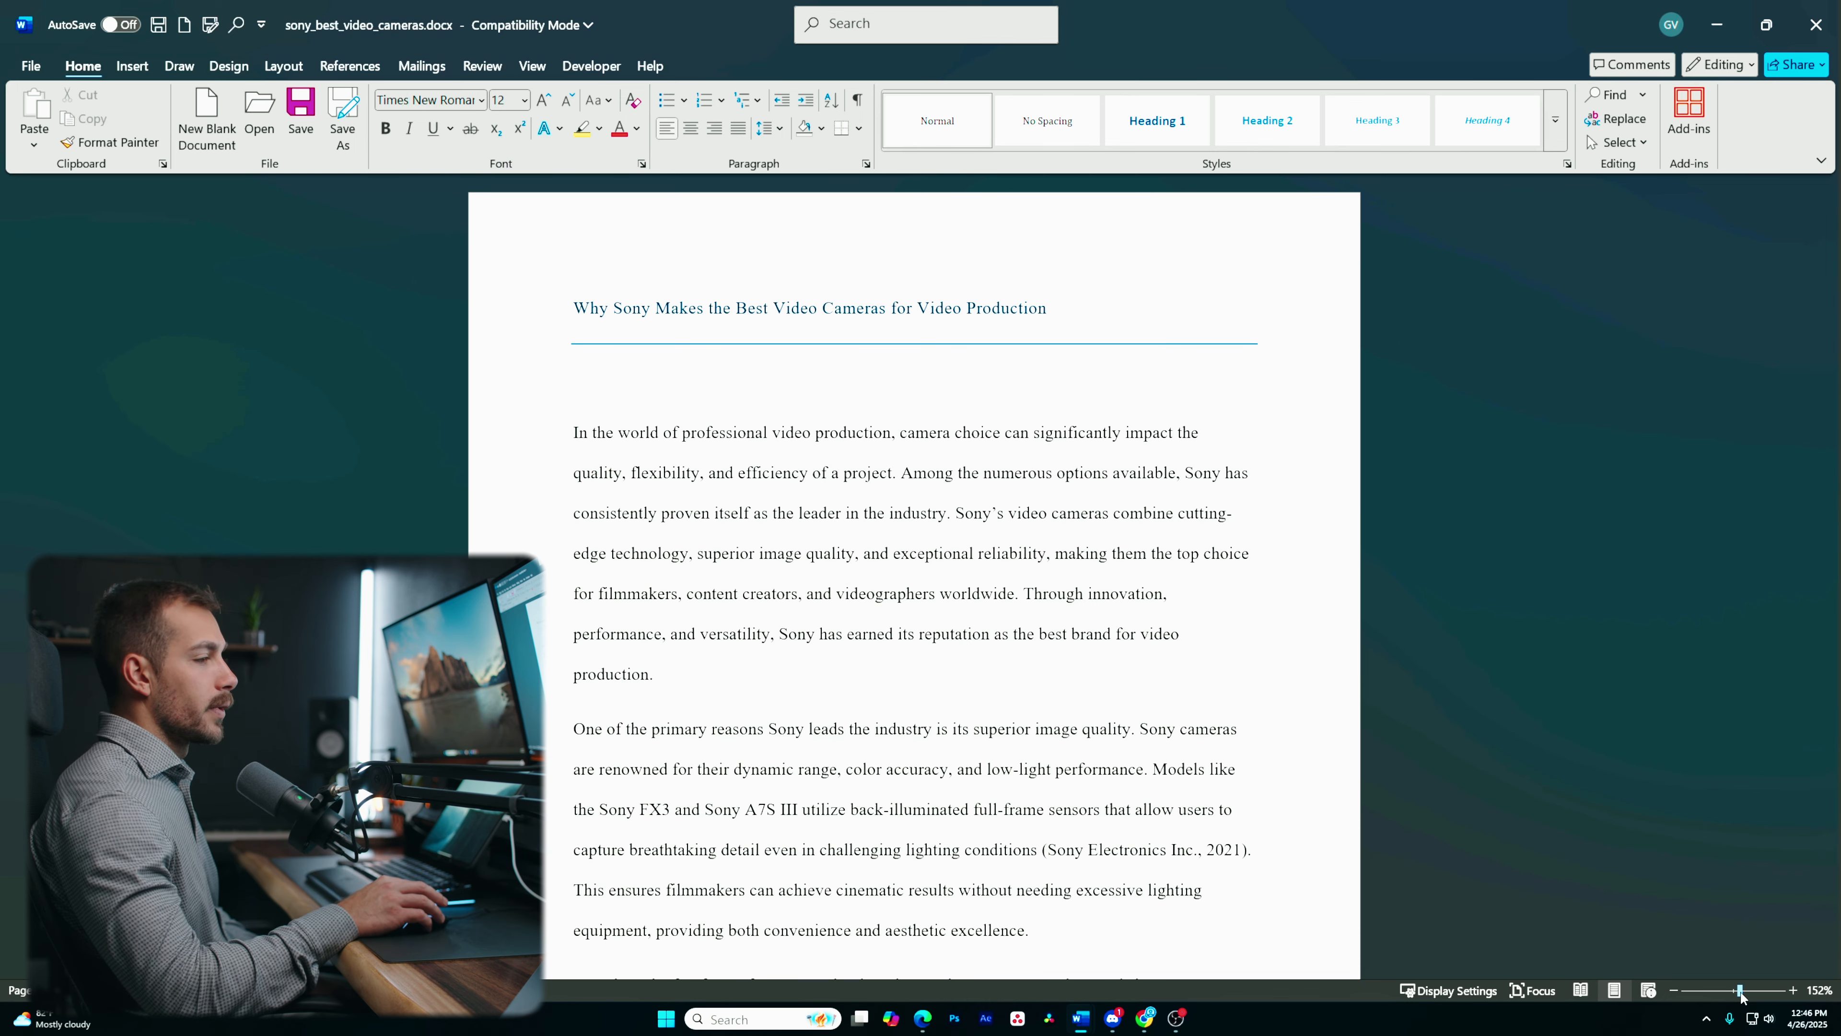
- Enter the author's name on a new line above the title
left_click_drag(1740, 992, 1742, 992)
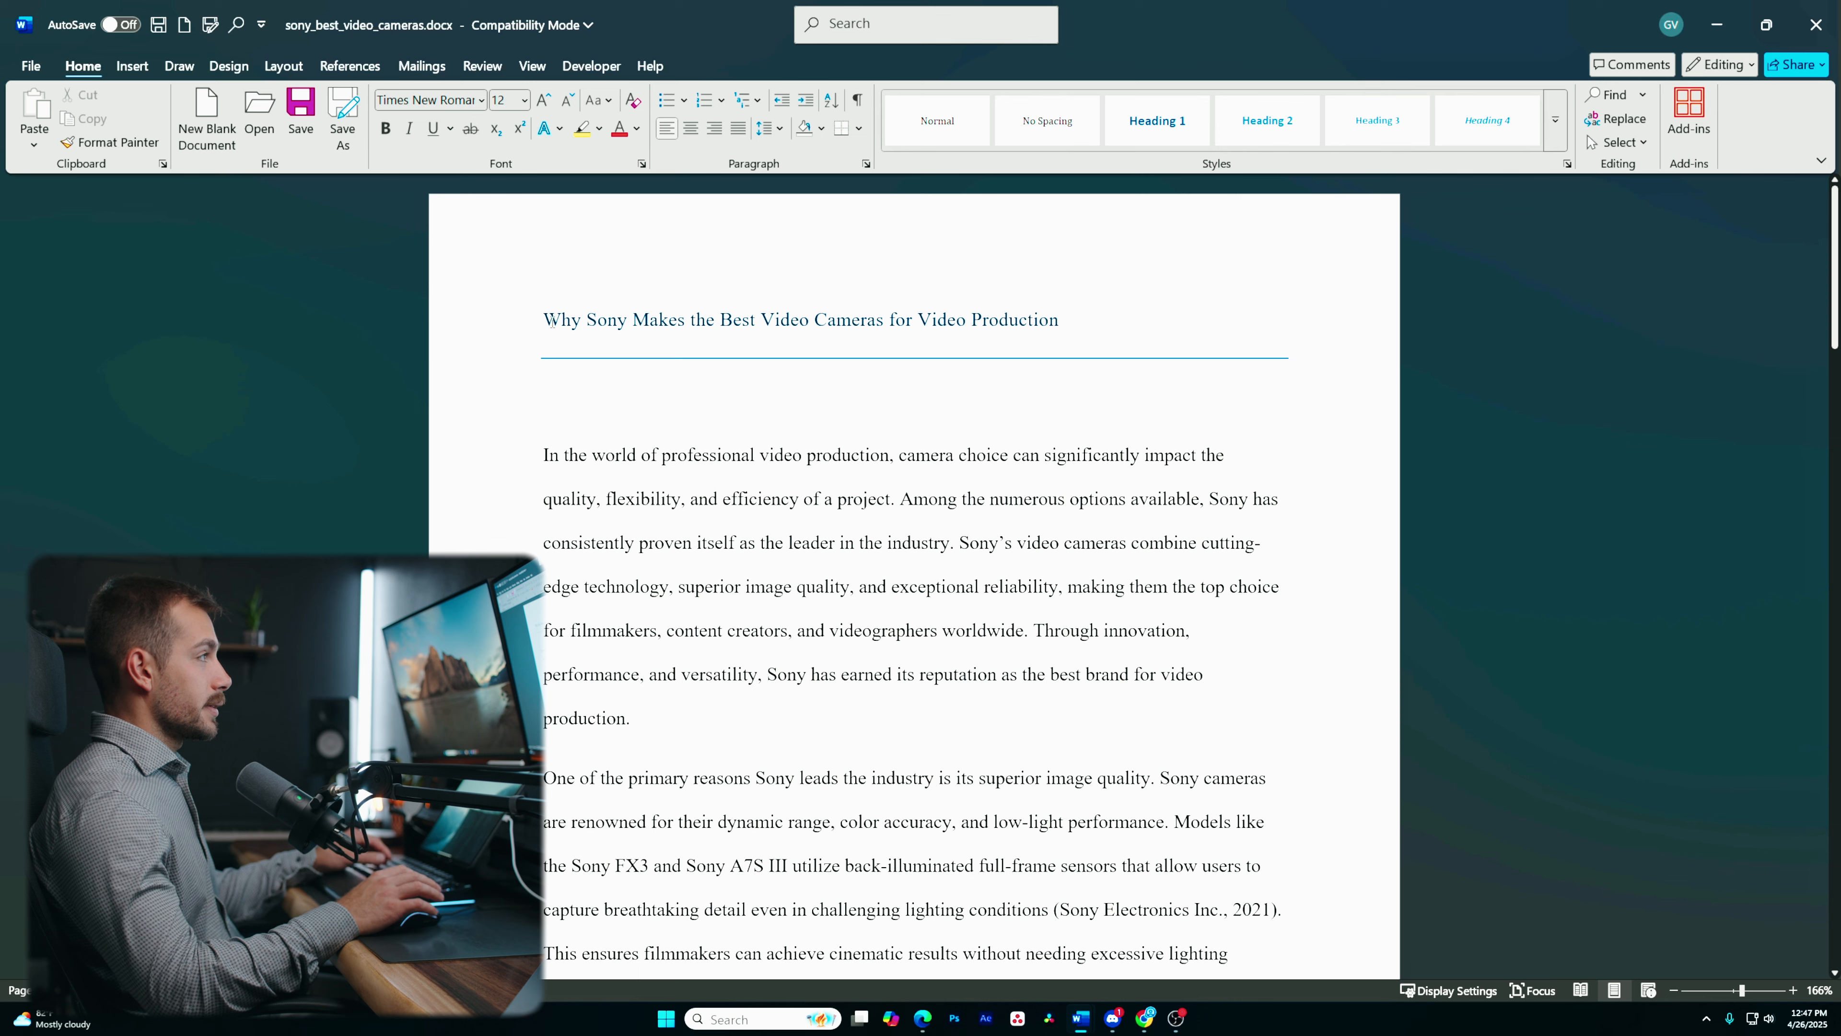
type("Gabe")
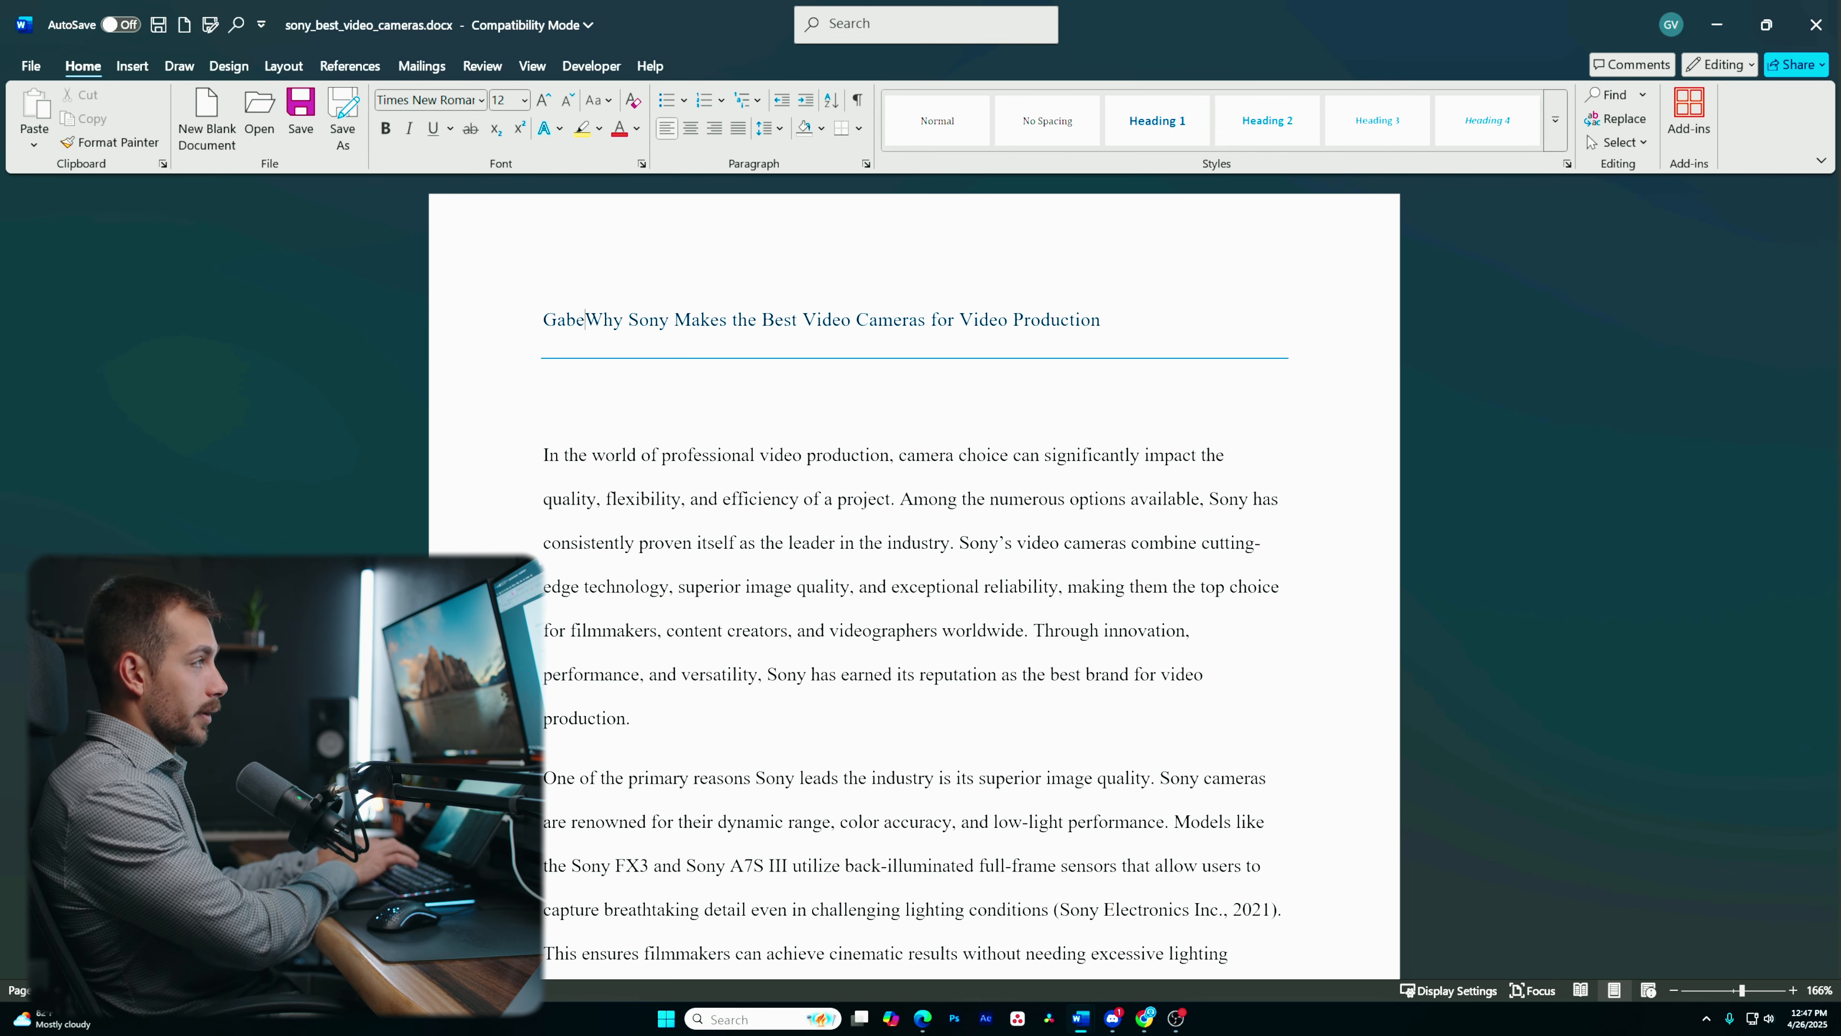
key("Return")
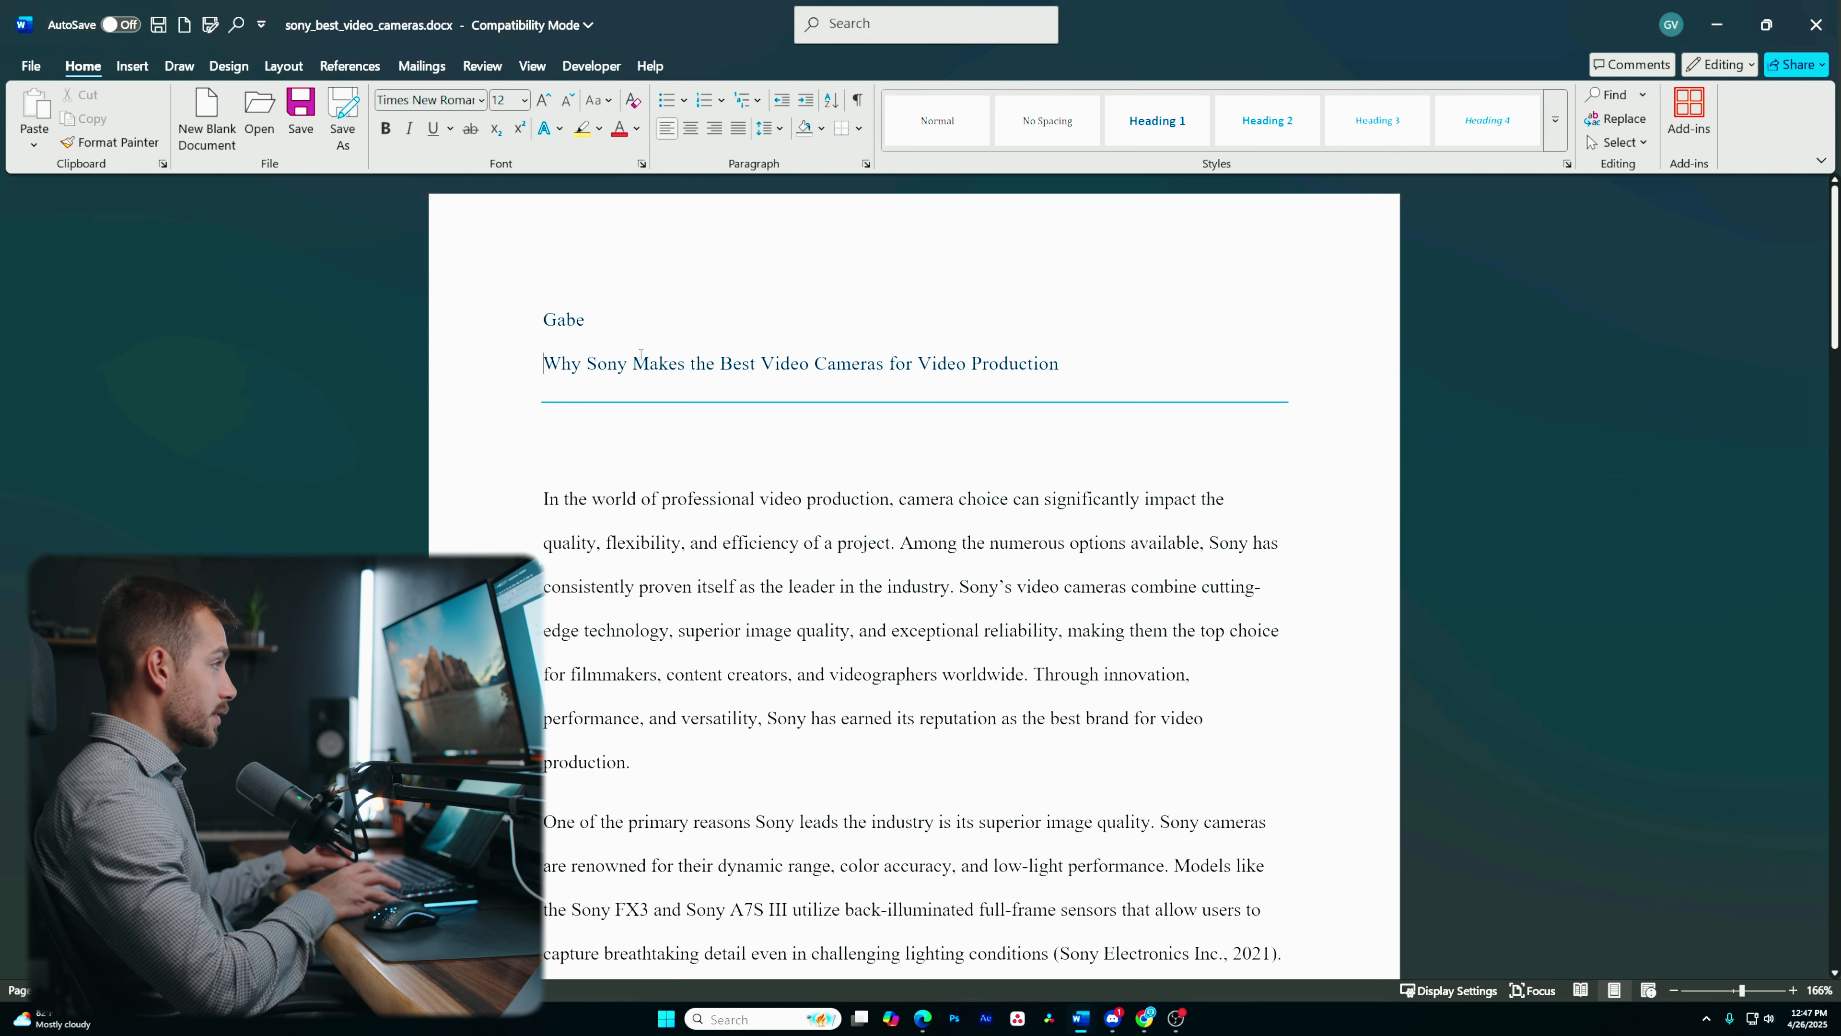
- Add lines reading Indigo Software, Video Production and 04/26/2025 below the name, above the title
type("Indigo Software")
key("BackSpace")
key("Return")
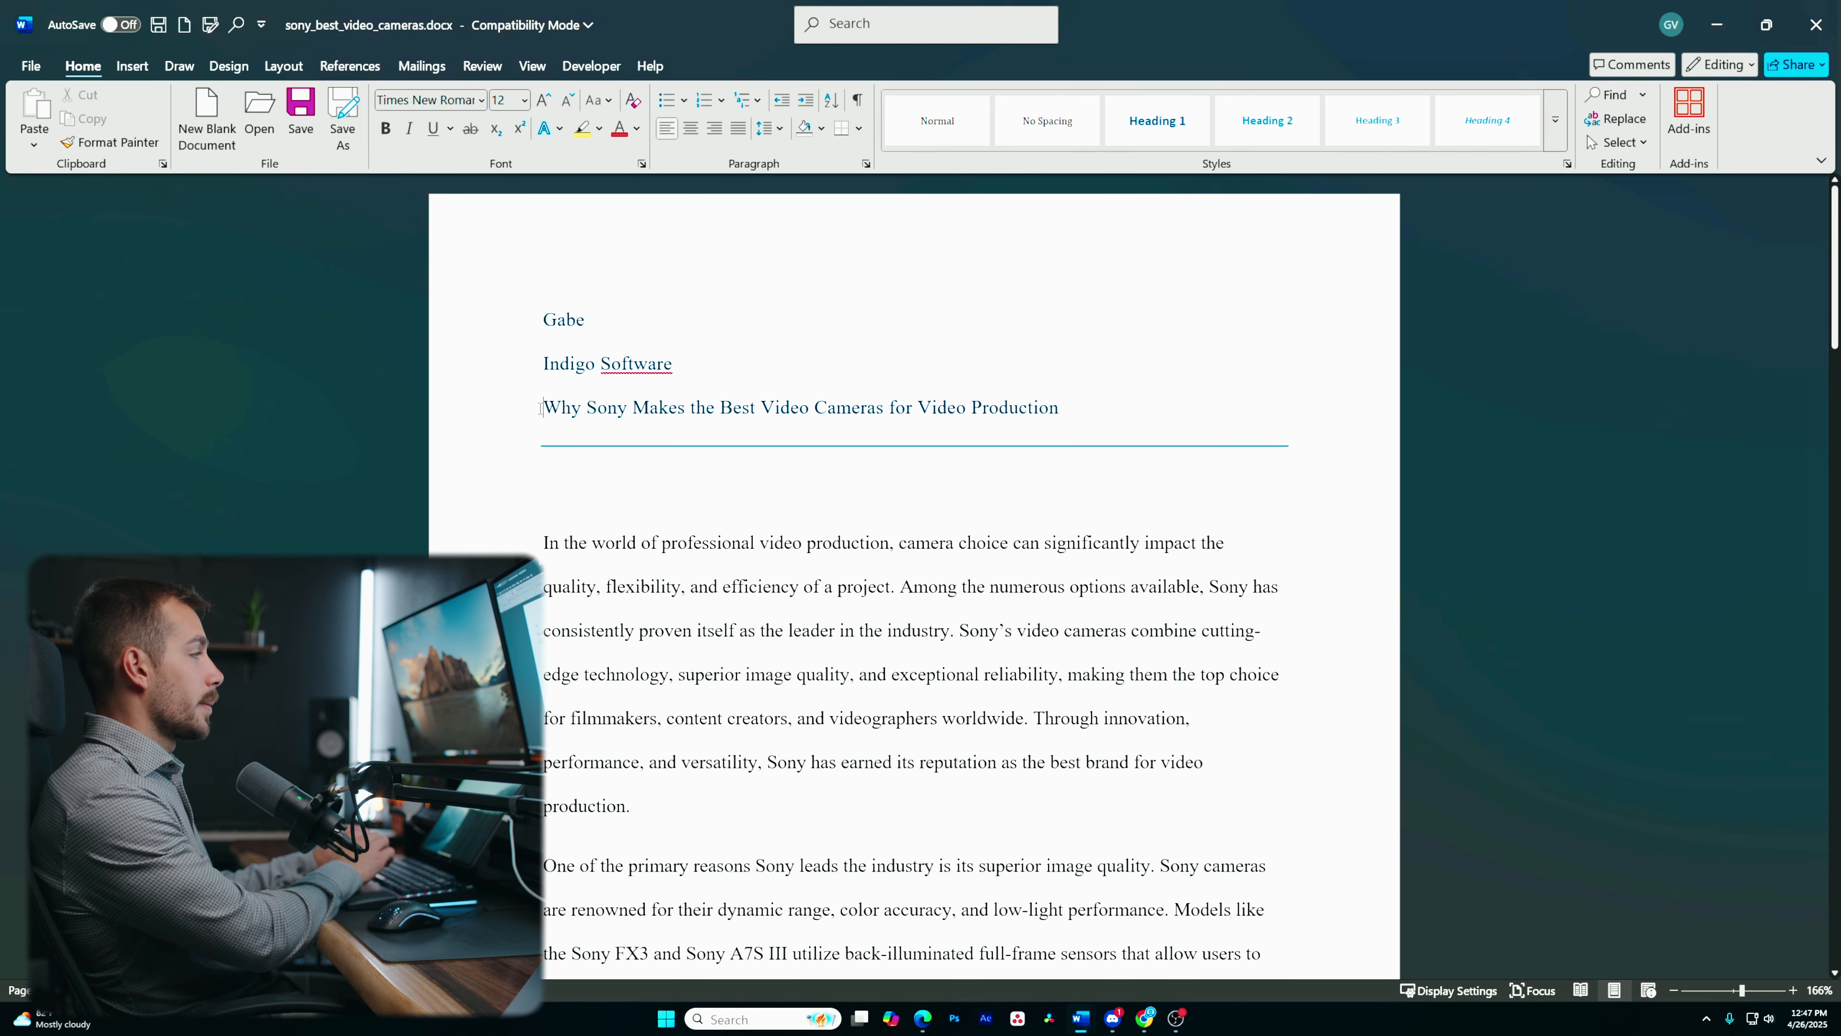
type("Video Production")
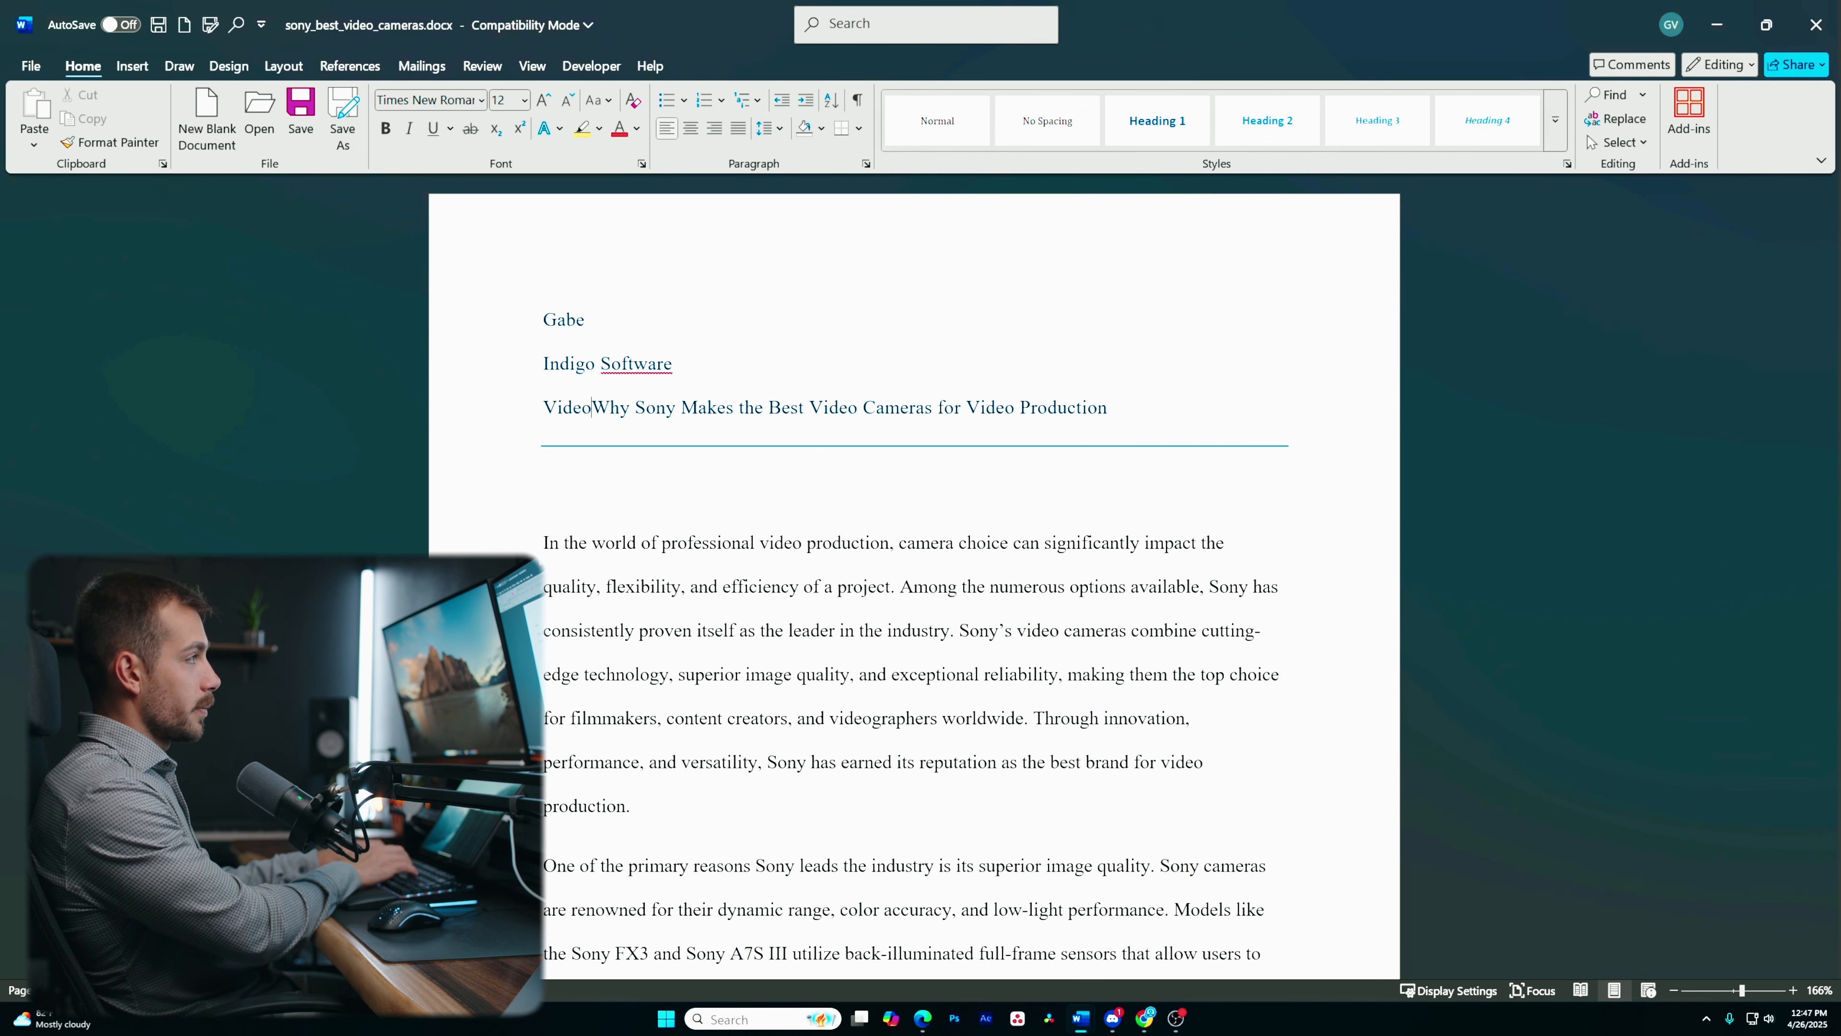
key("Return")
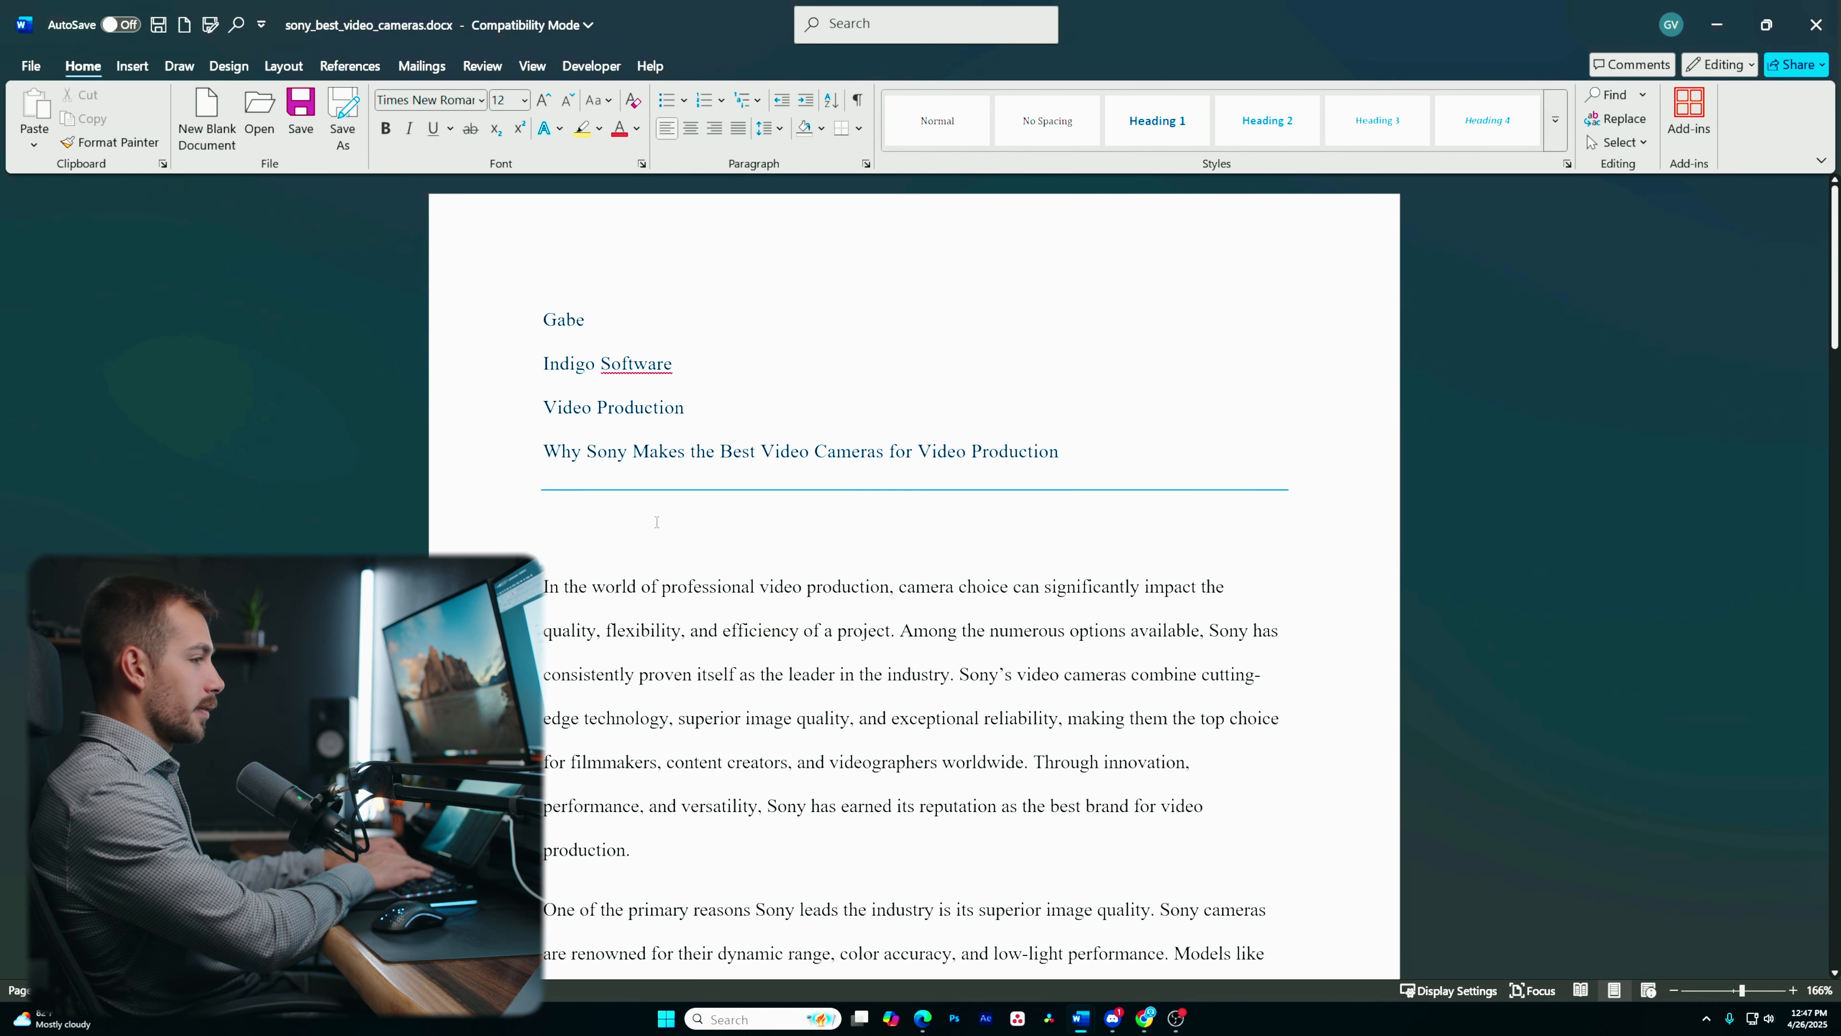
type("04/26/2025")
key("Return")
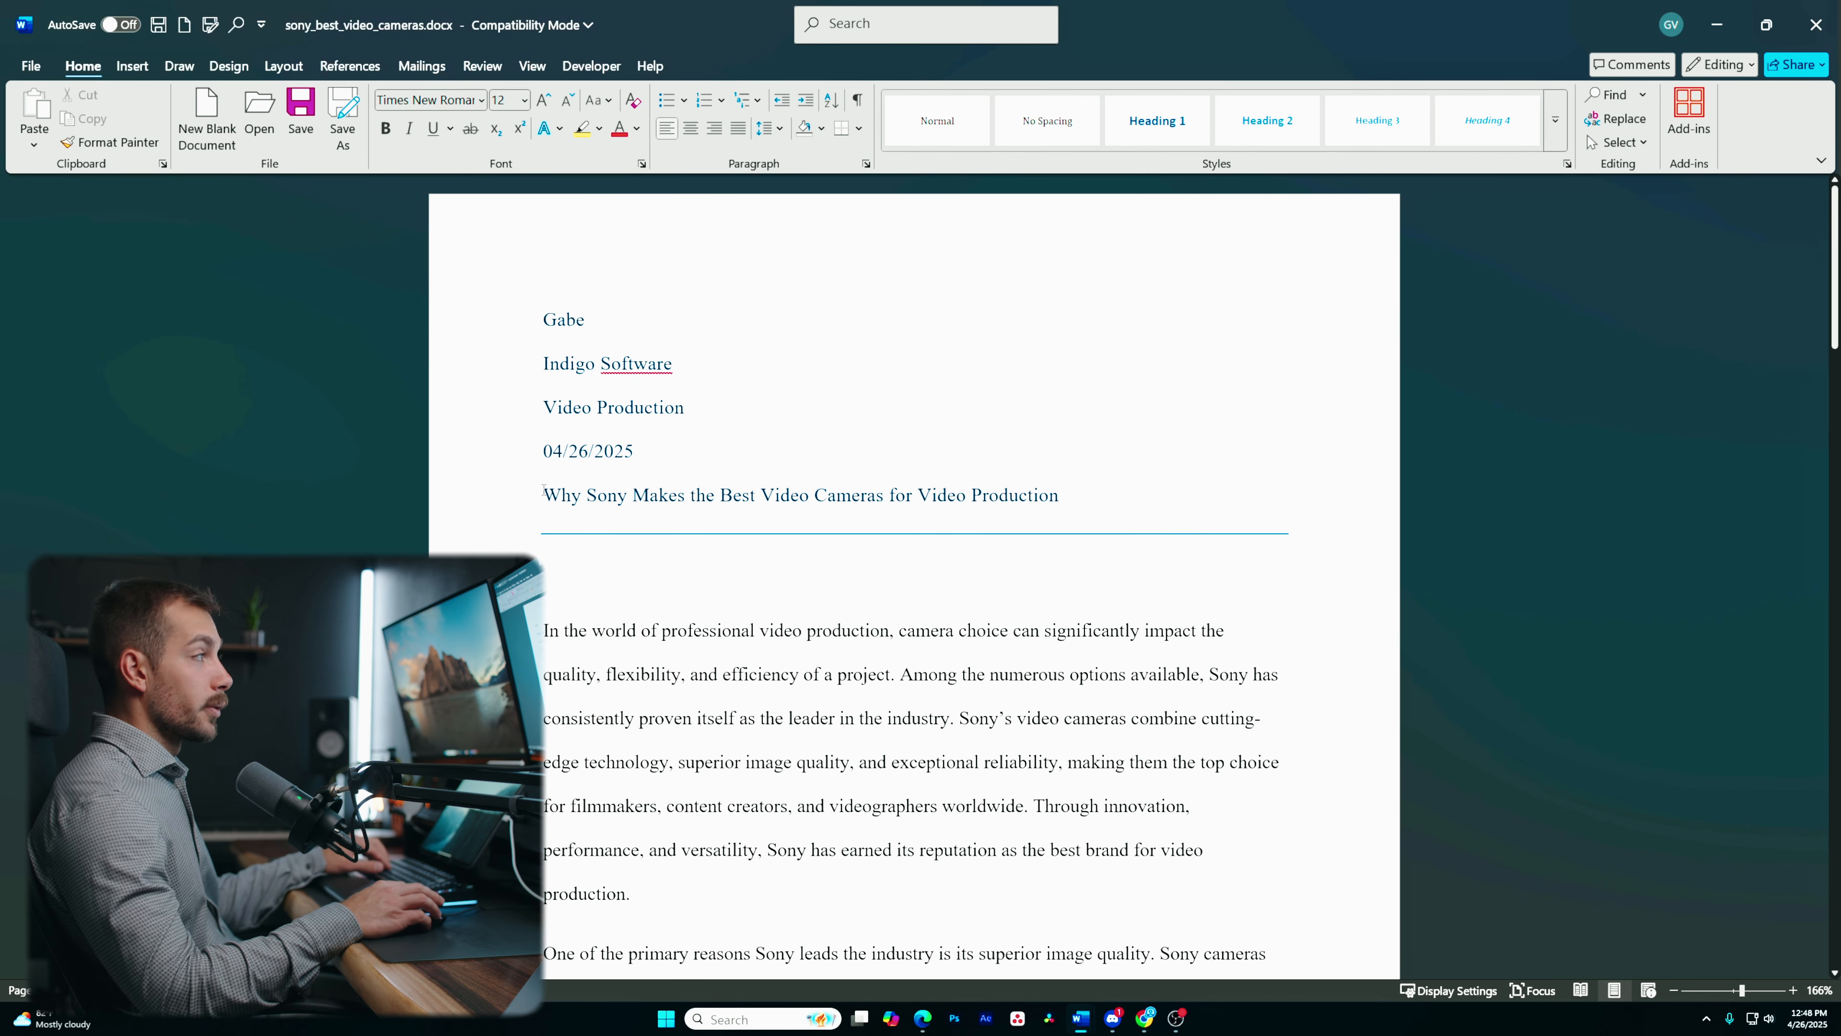
- Center the title line of the essay
left_click_drag(542, 496, 1143, 515)
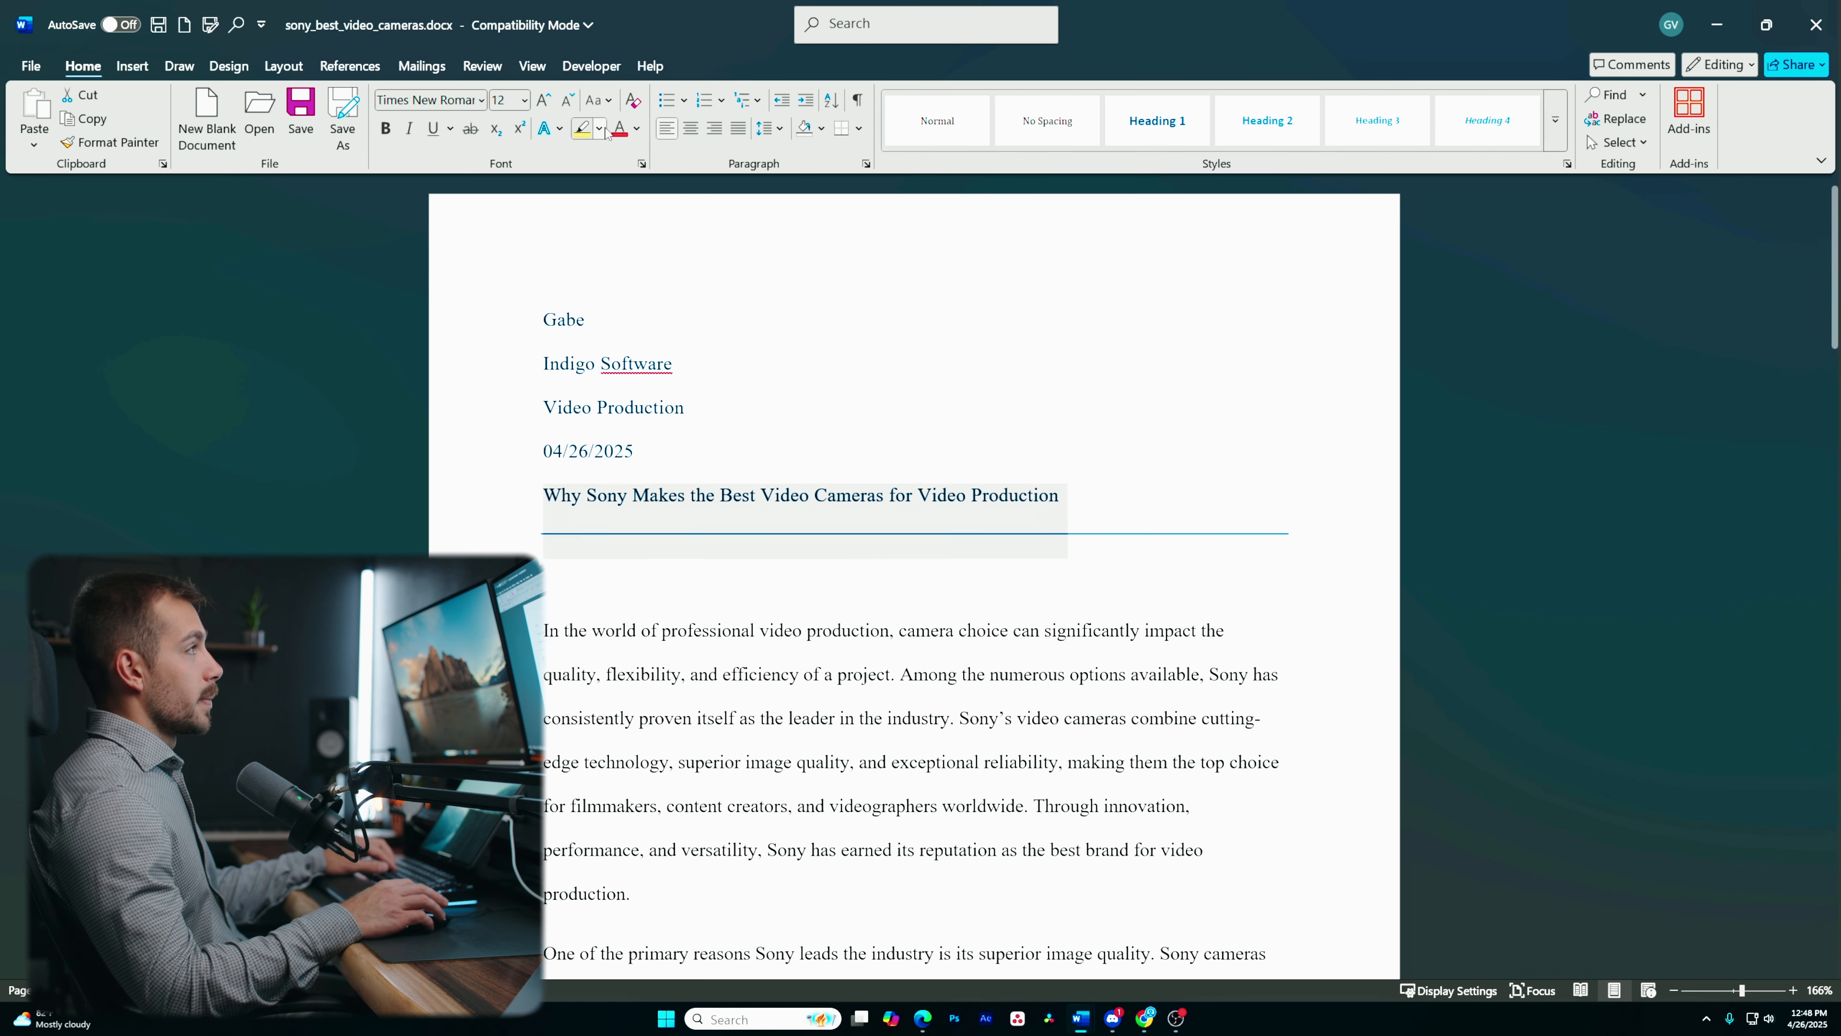
left_click(693, 129)
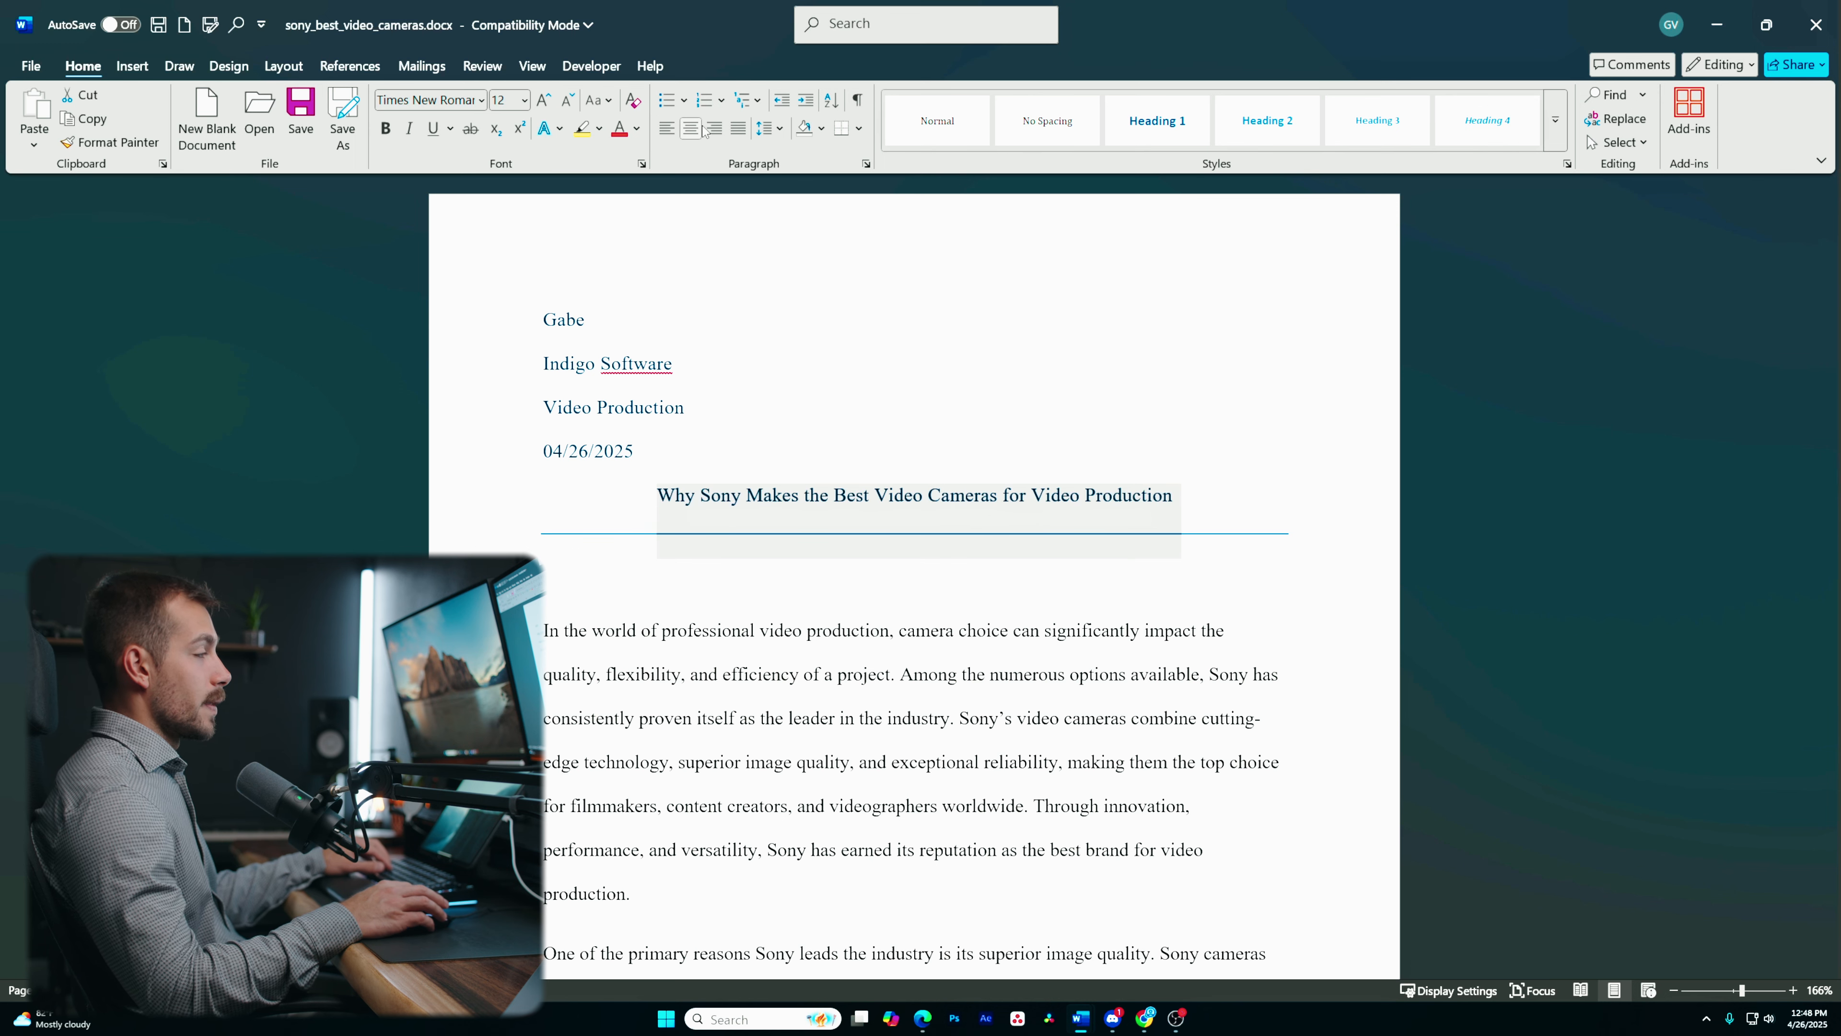
left_click(791, 496)
- Set the font colour of the whole document to Automatic
left_click_drag(536, 535, 742, 535)
left_click(756, 450)
left_click_drag(543, 319, 1340, 542)
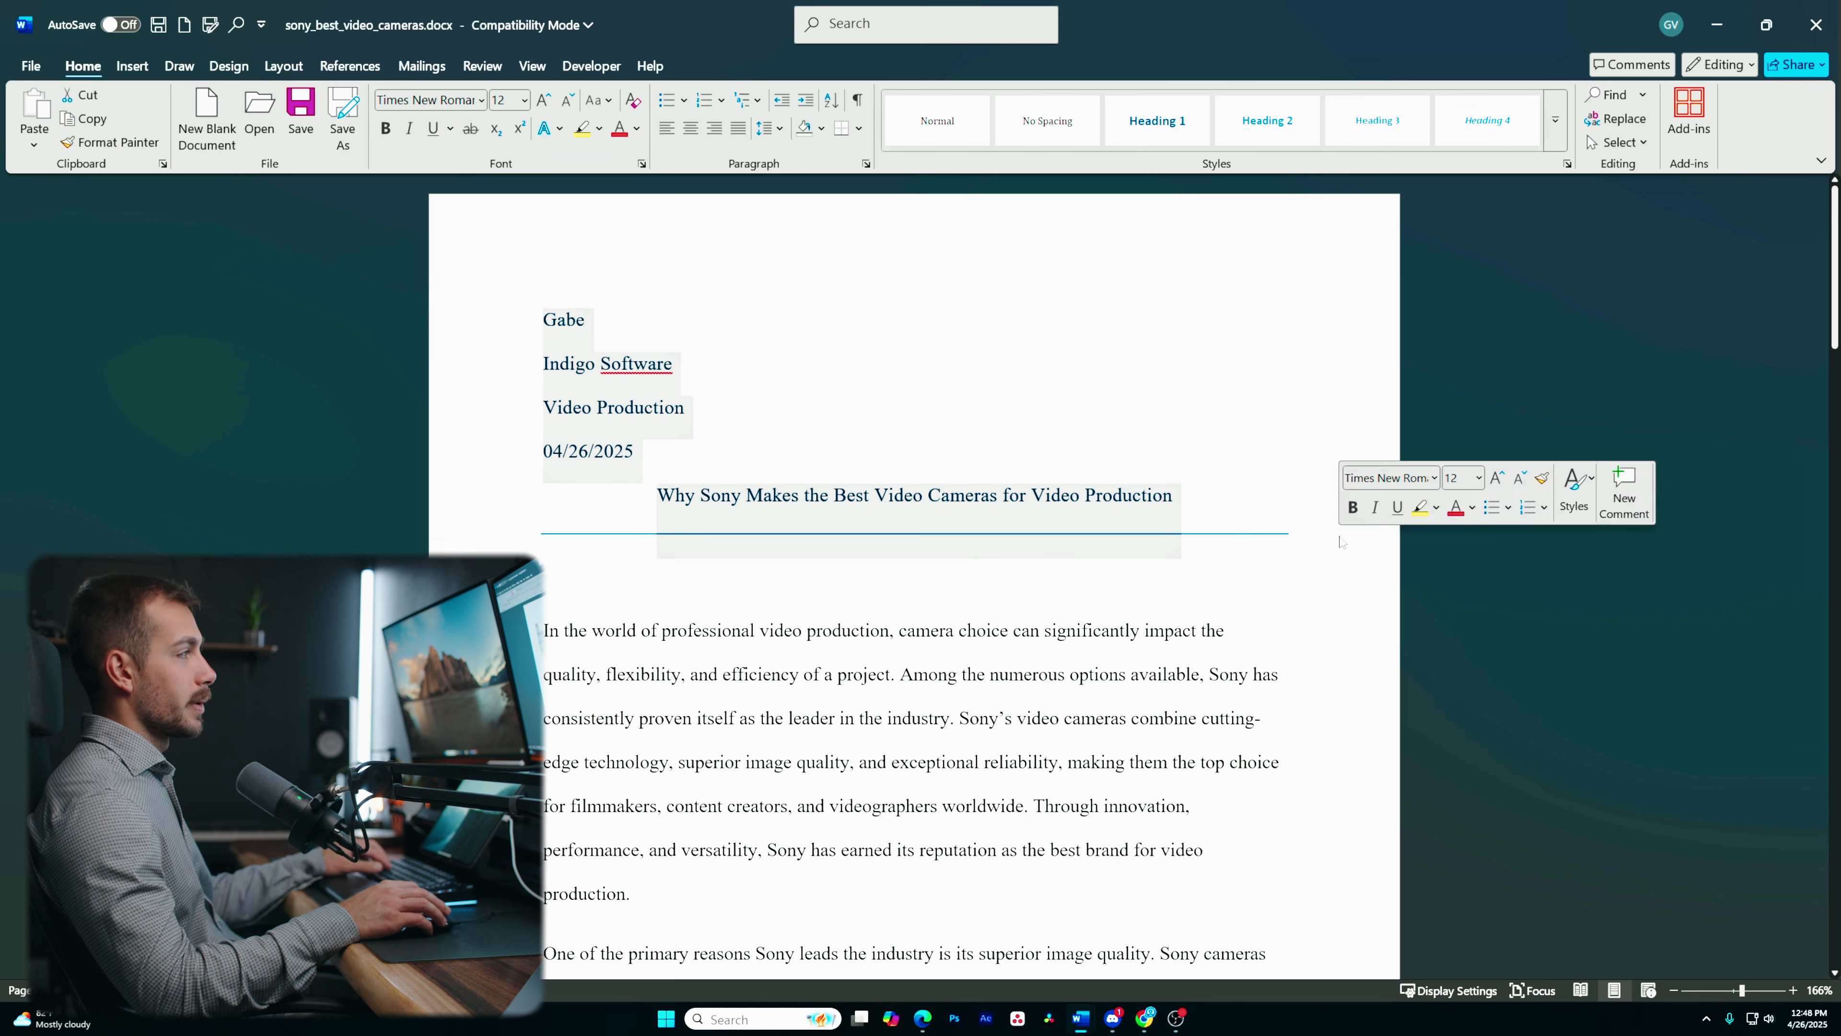
key("ctrl+a")
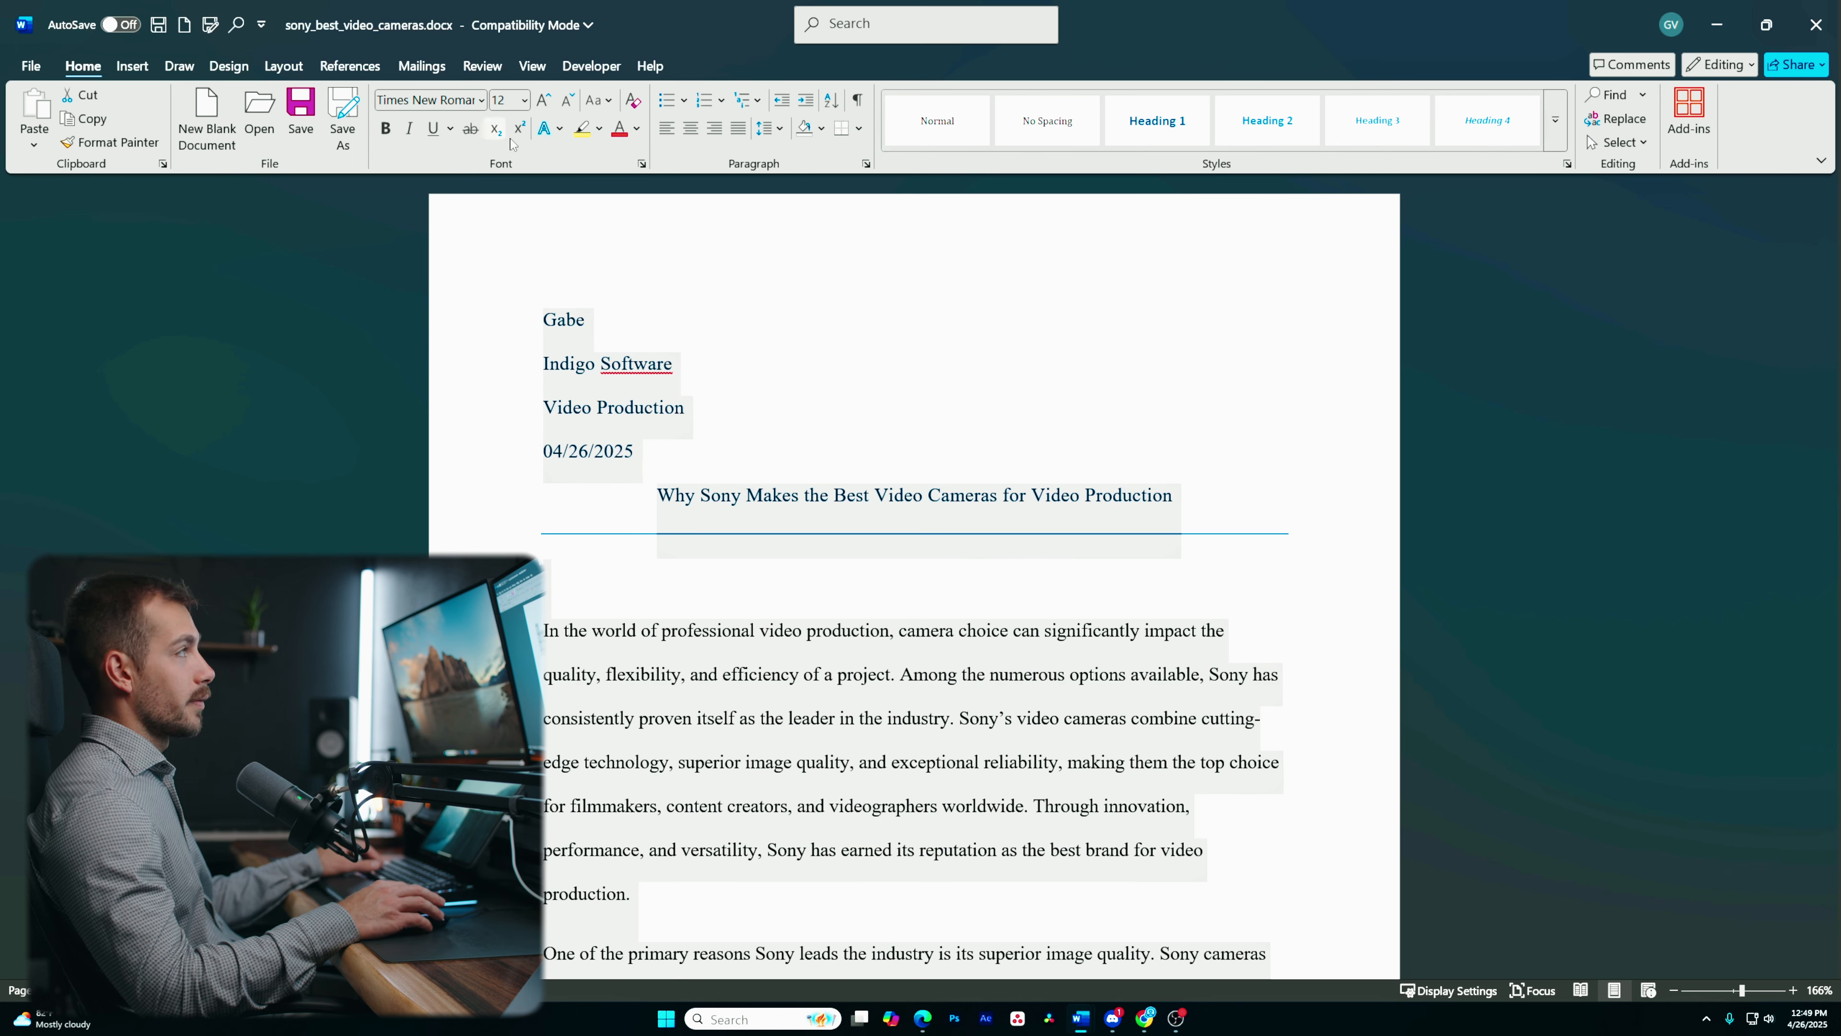
left_click(636, 128)
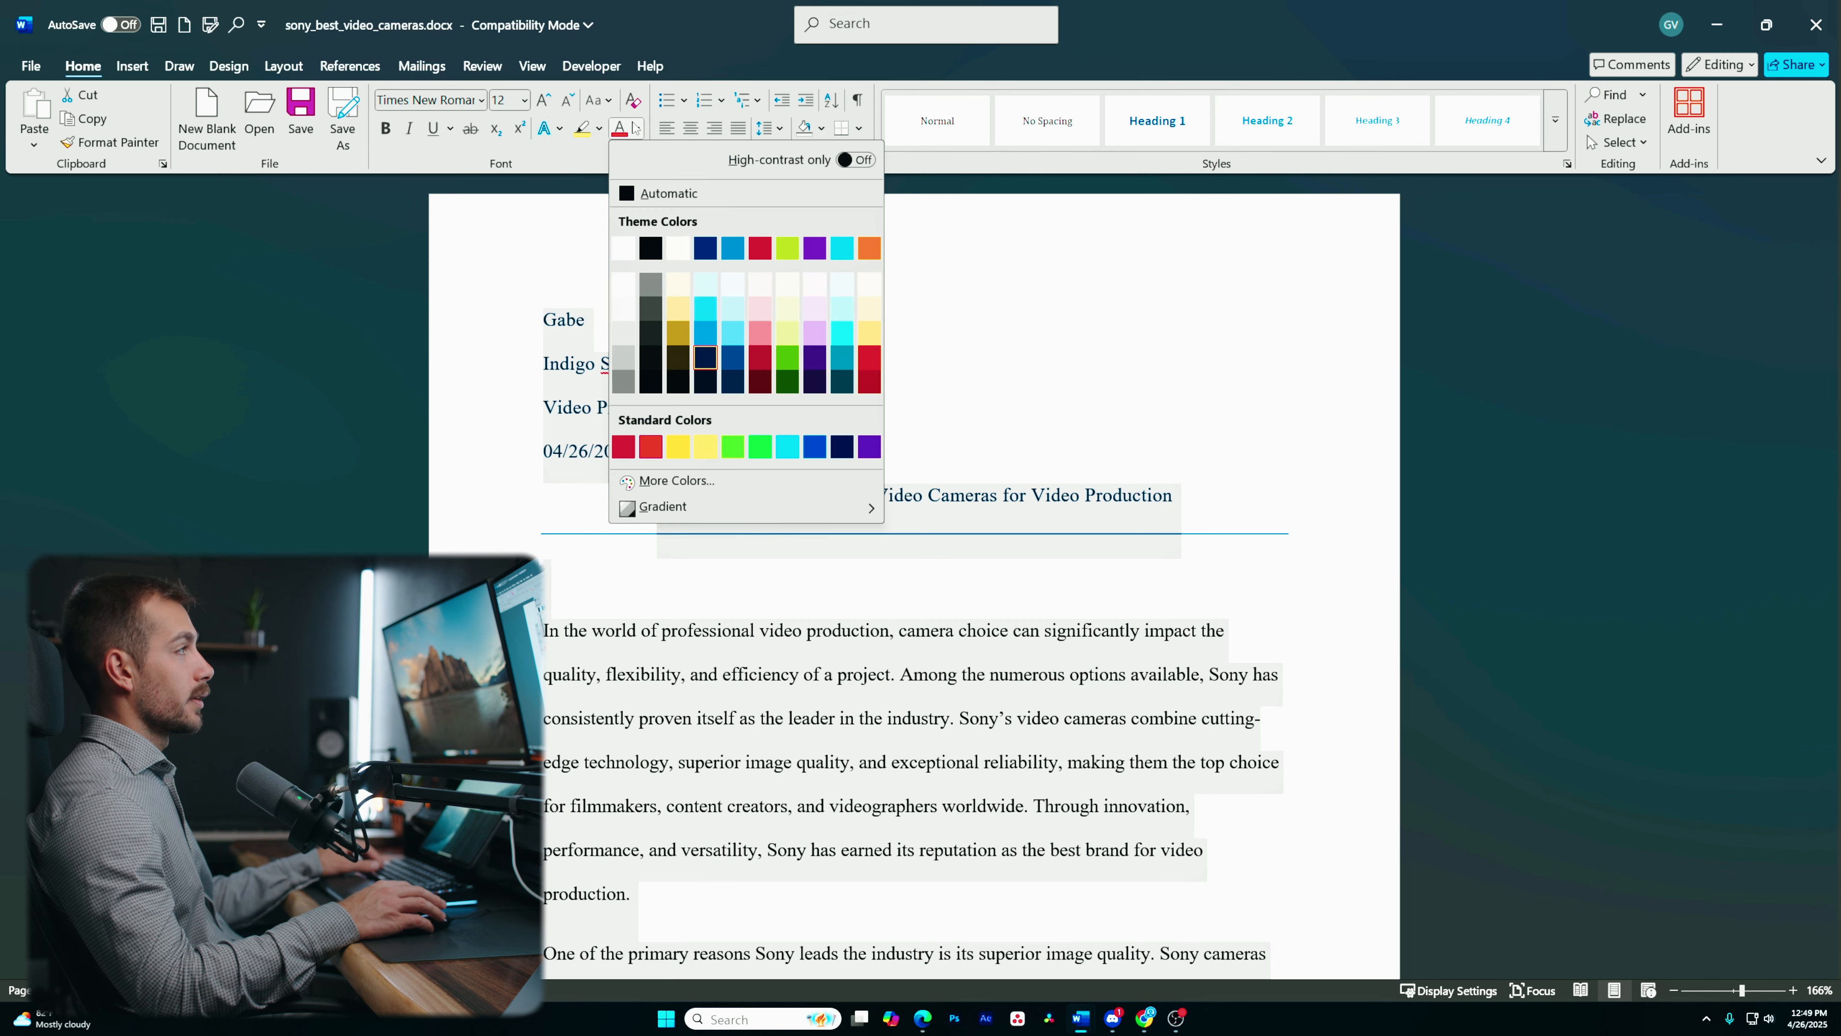
left_click(668, 193)
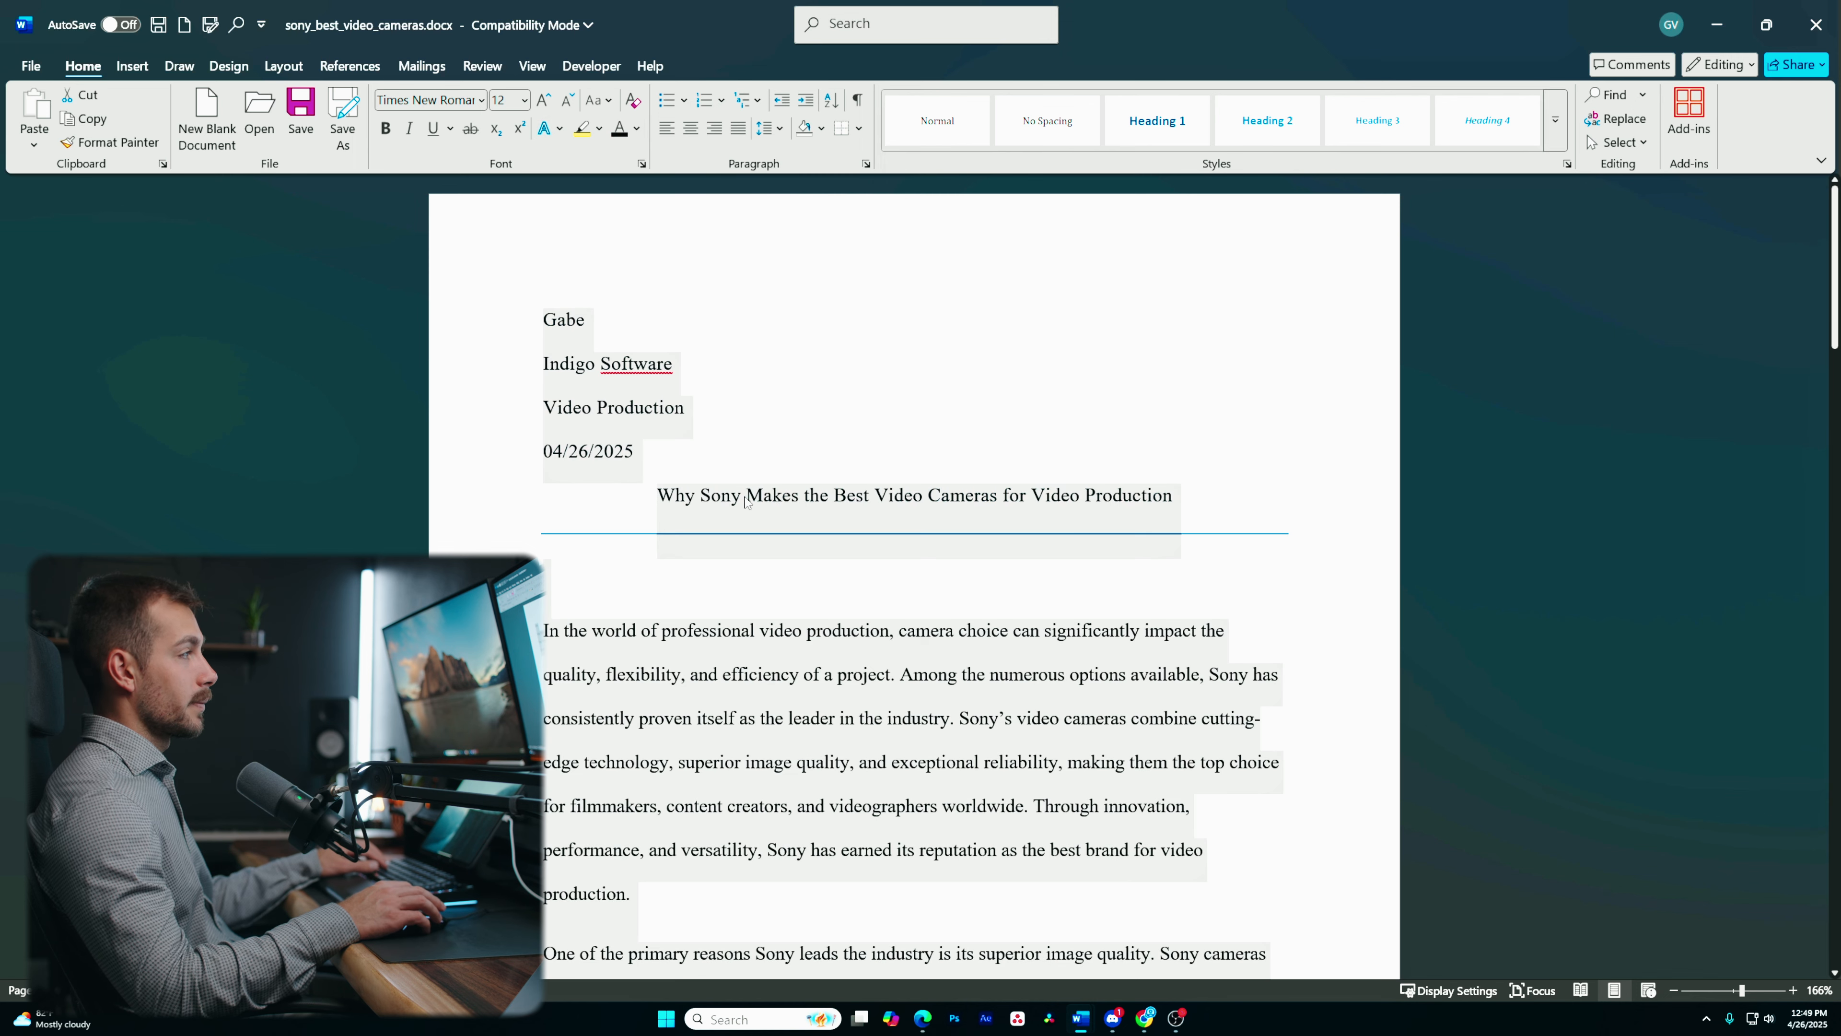
left_click(633, 524)
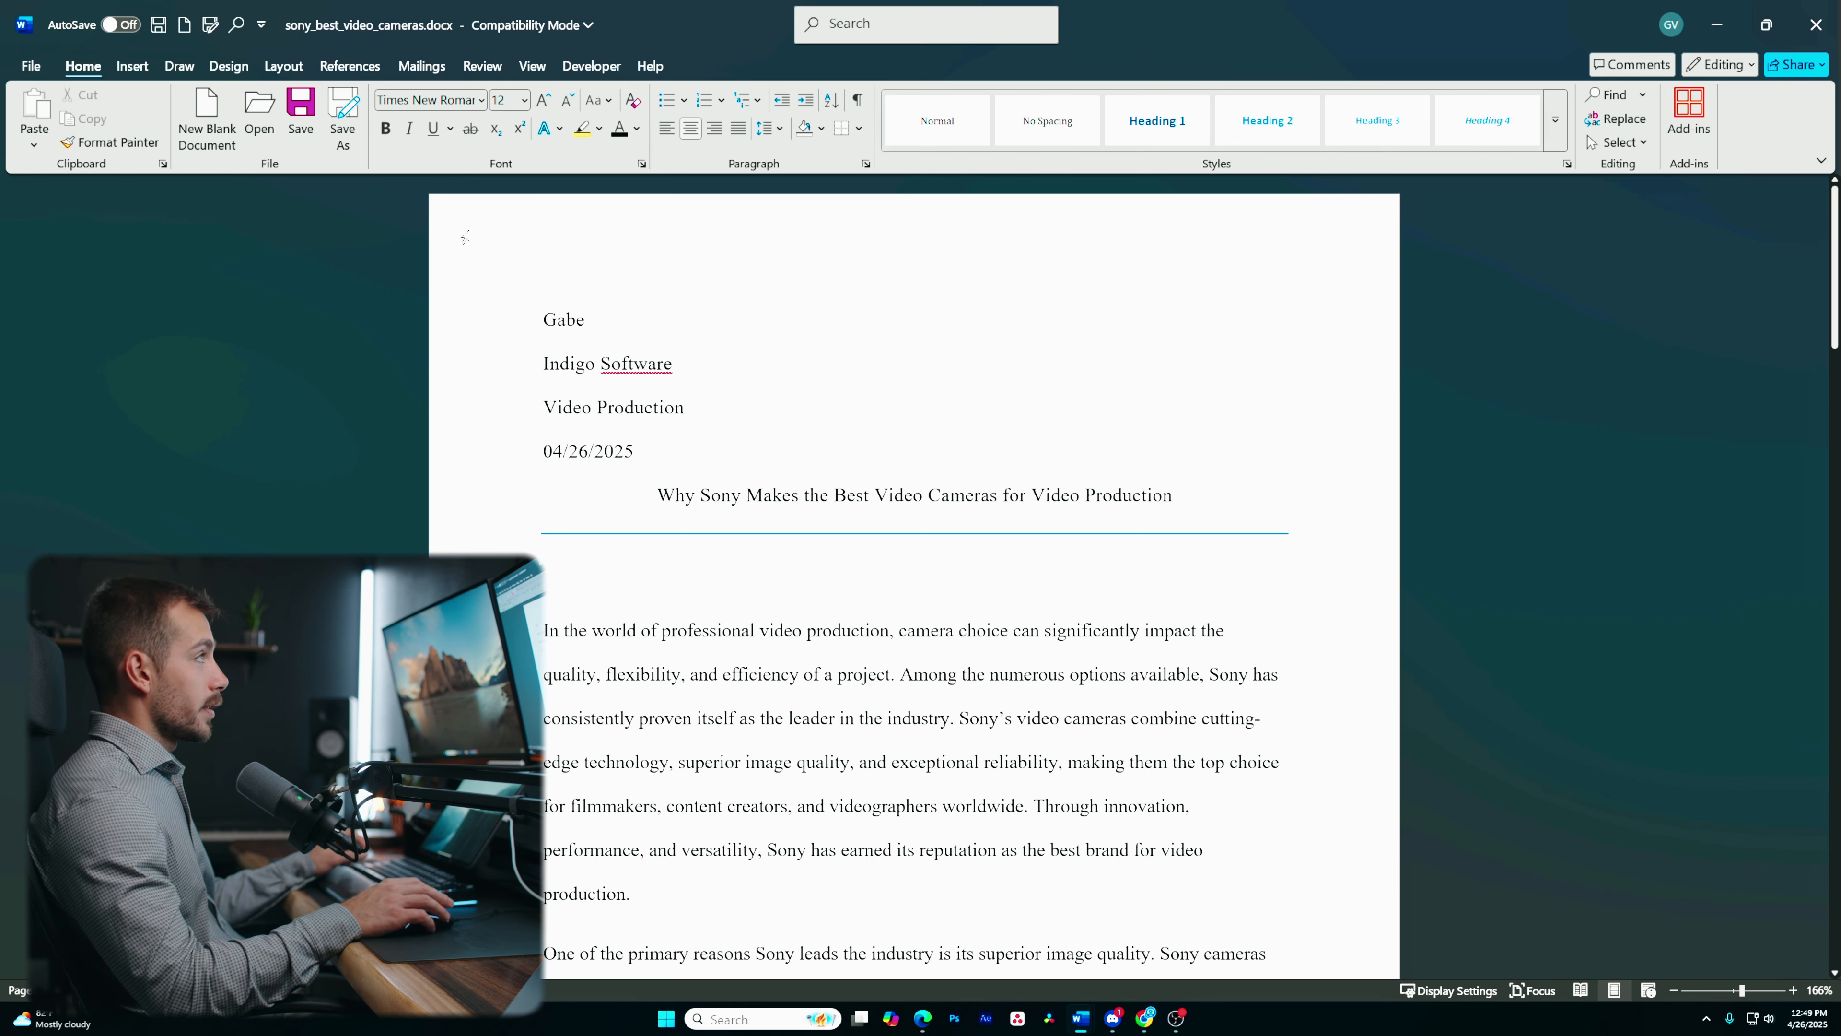
- Insert a plain page number at the top right of every page, then close the header and footer
left_click(133, 66)
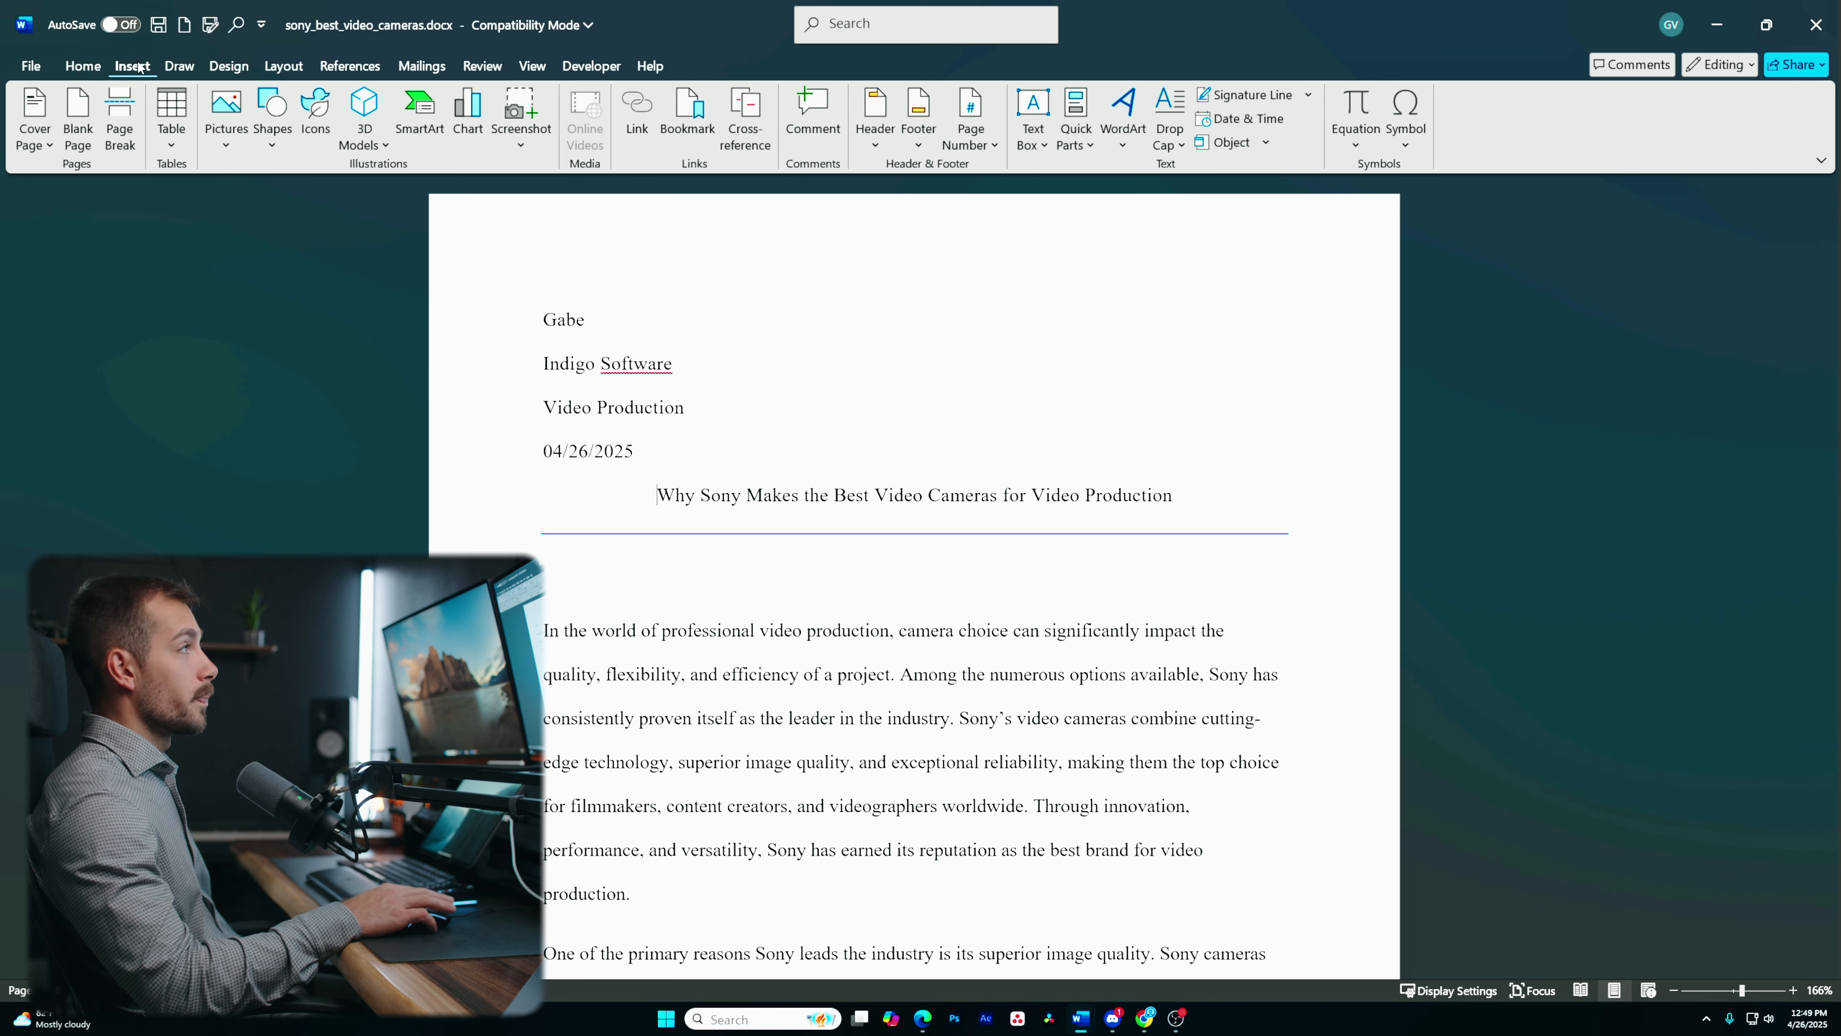
left_click(985, 130)
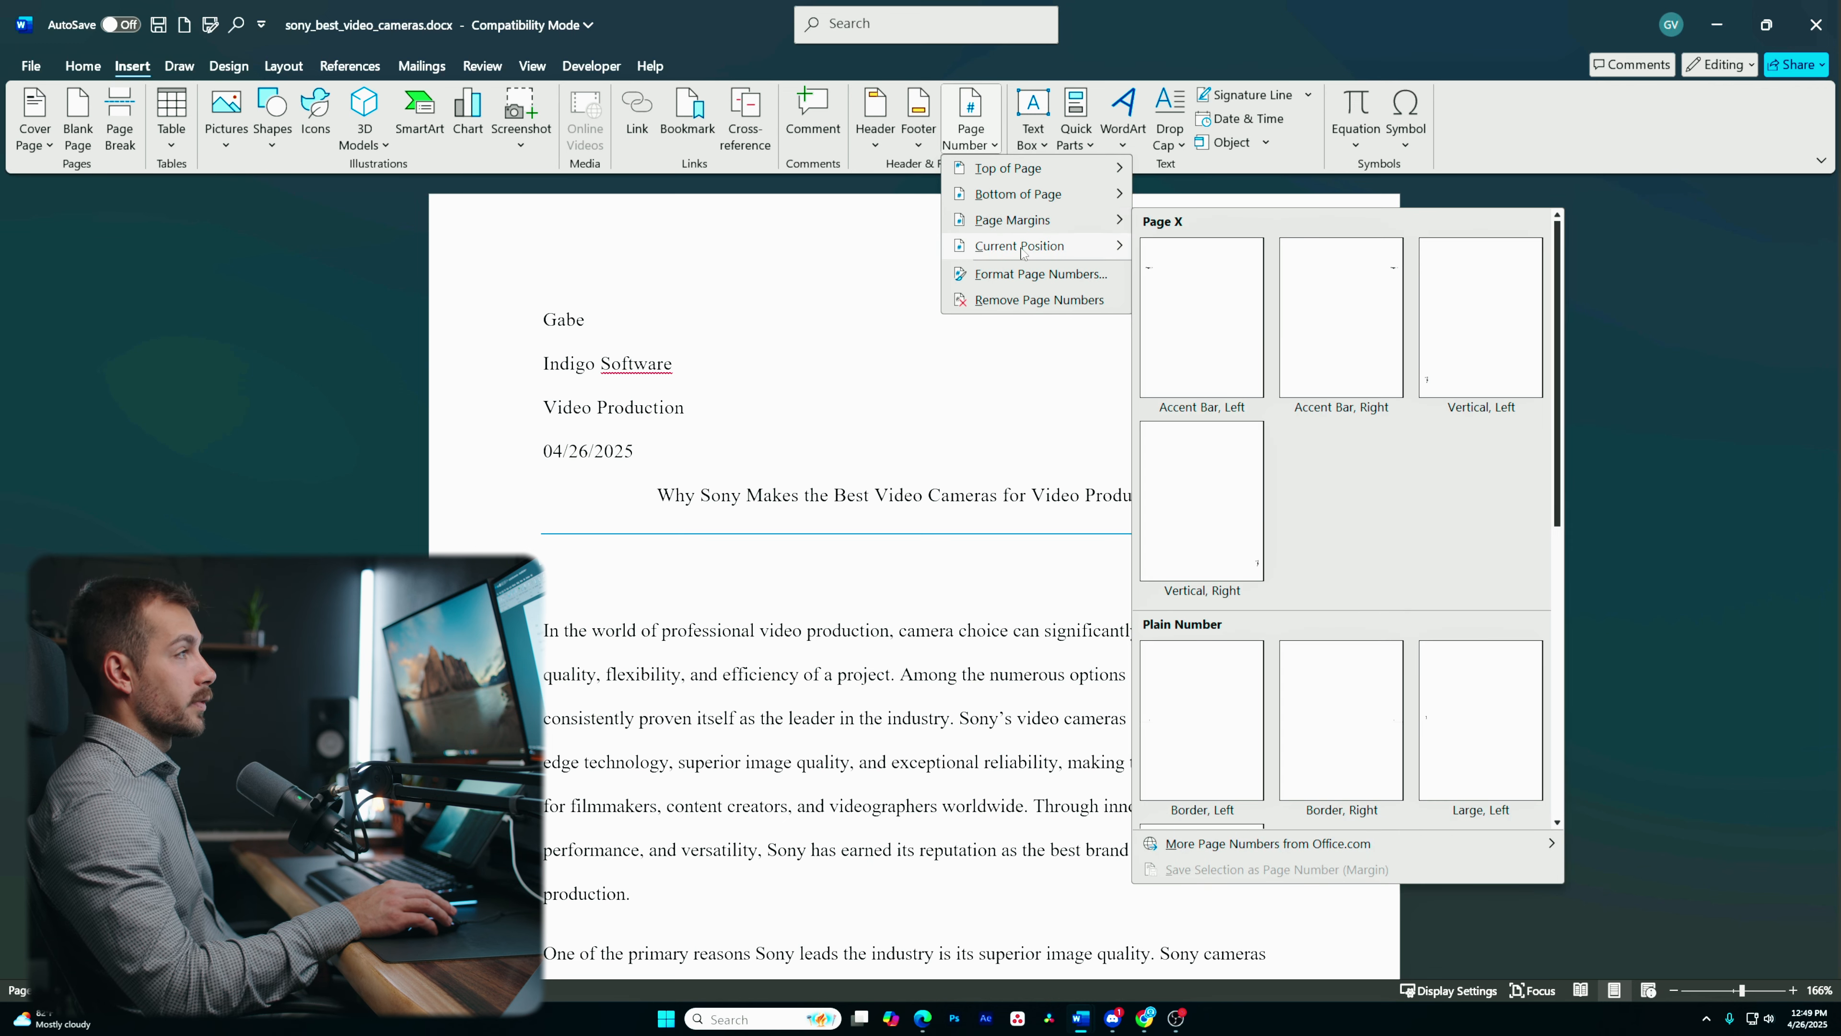
mouse_move(1022, 251)
mouse_move(1013, 171)
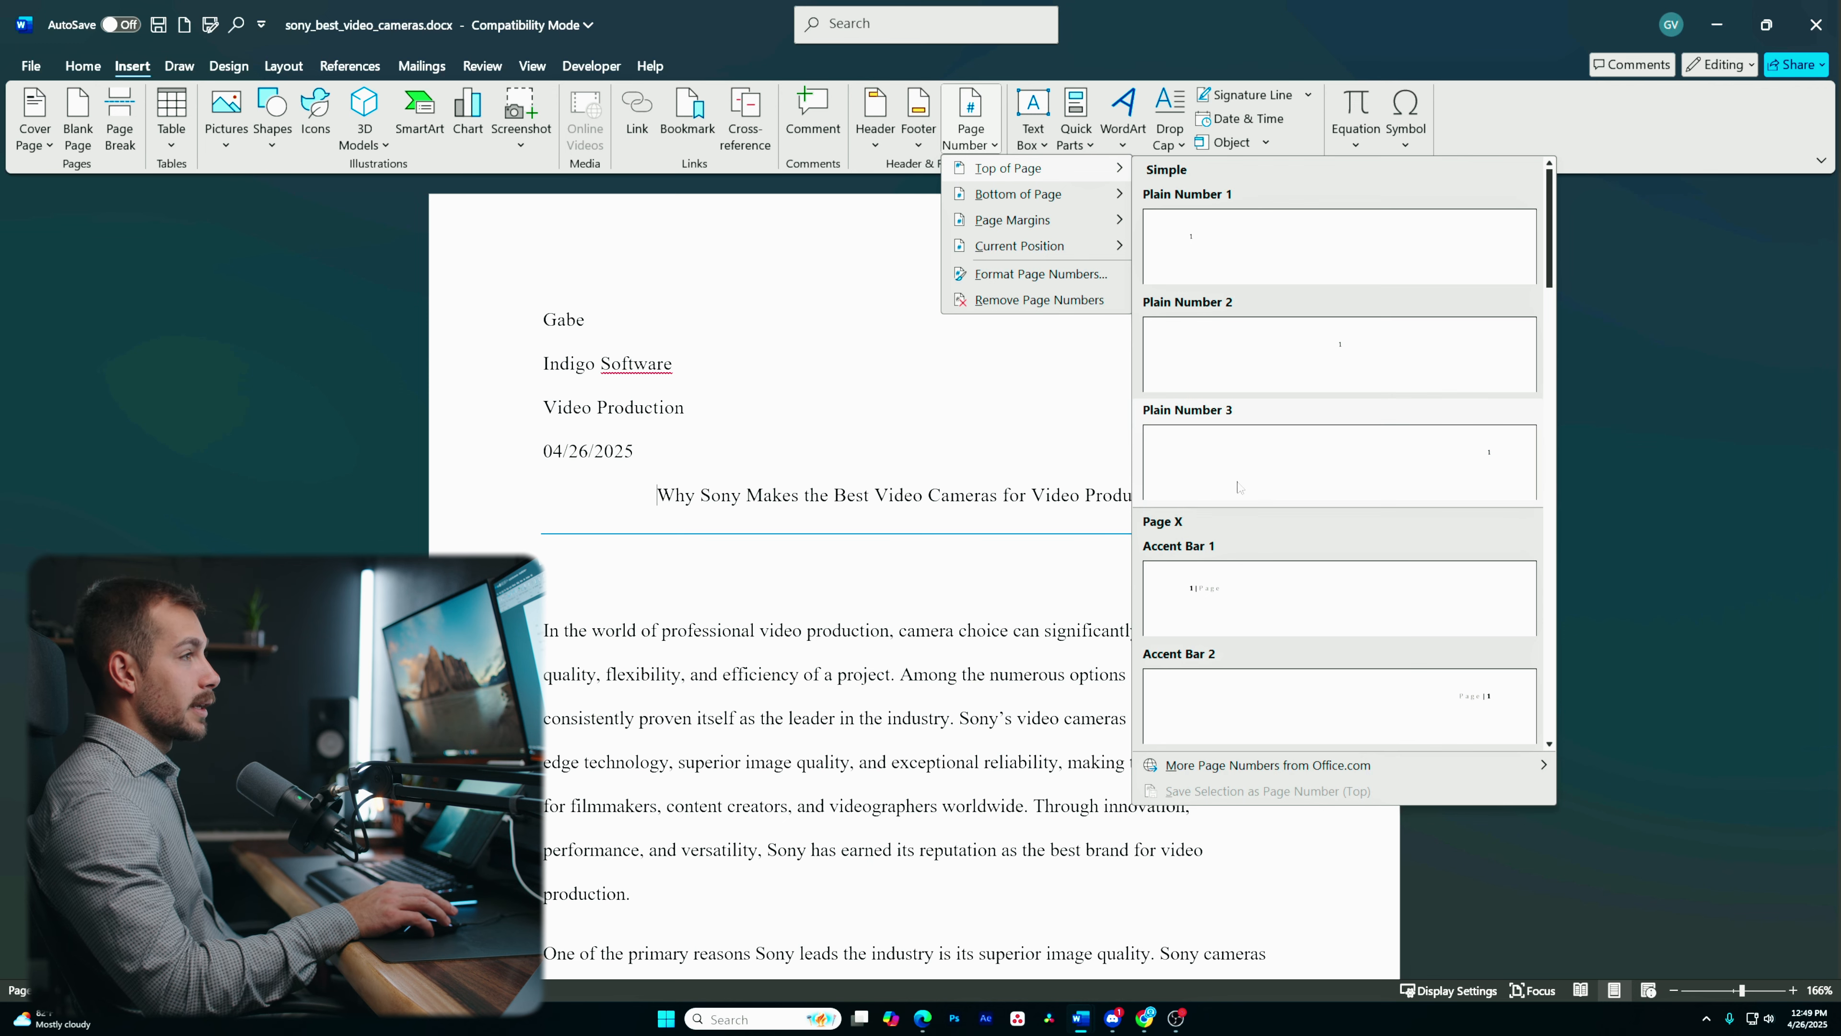
left_click(1251, 472)
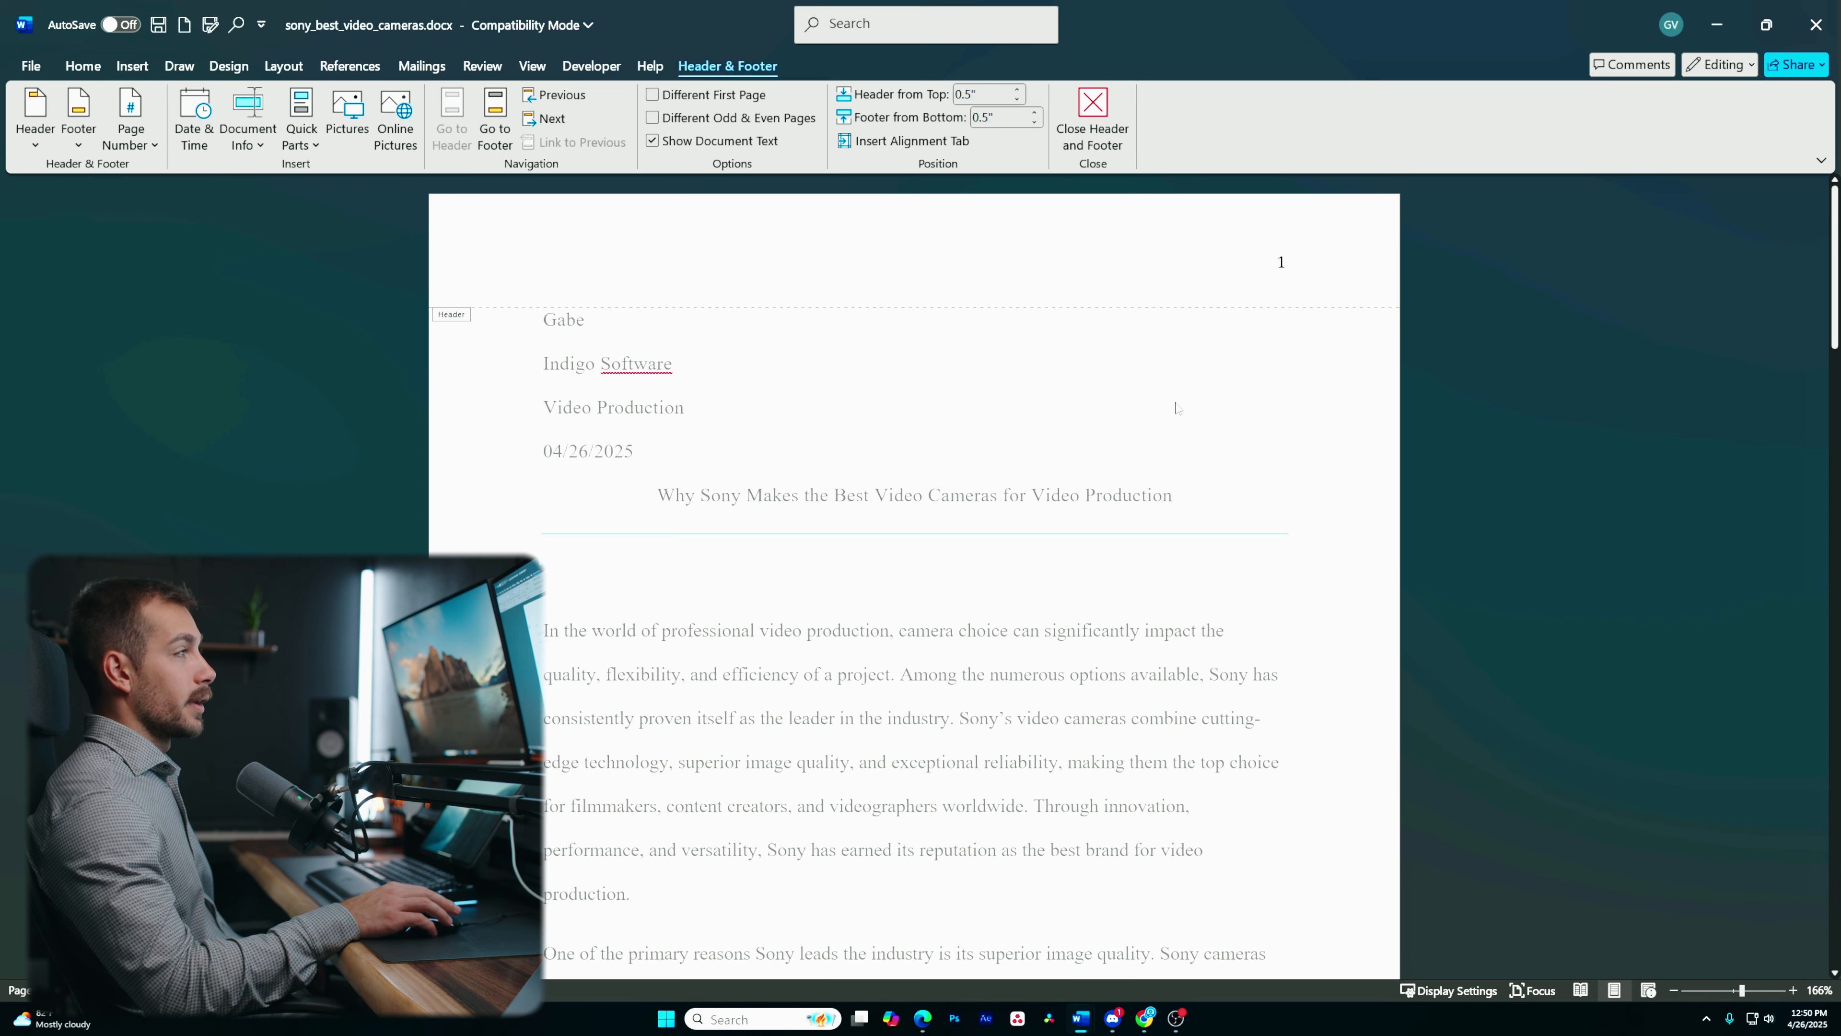
scroll(1178, 382, "down", 15)
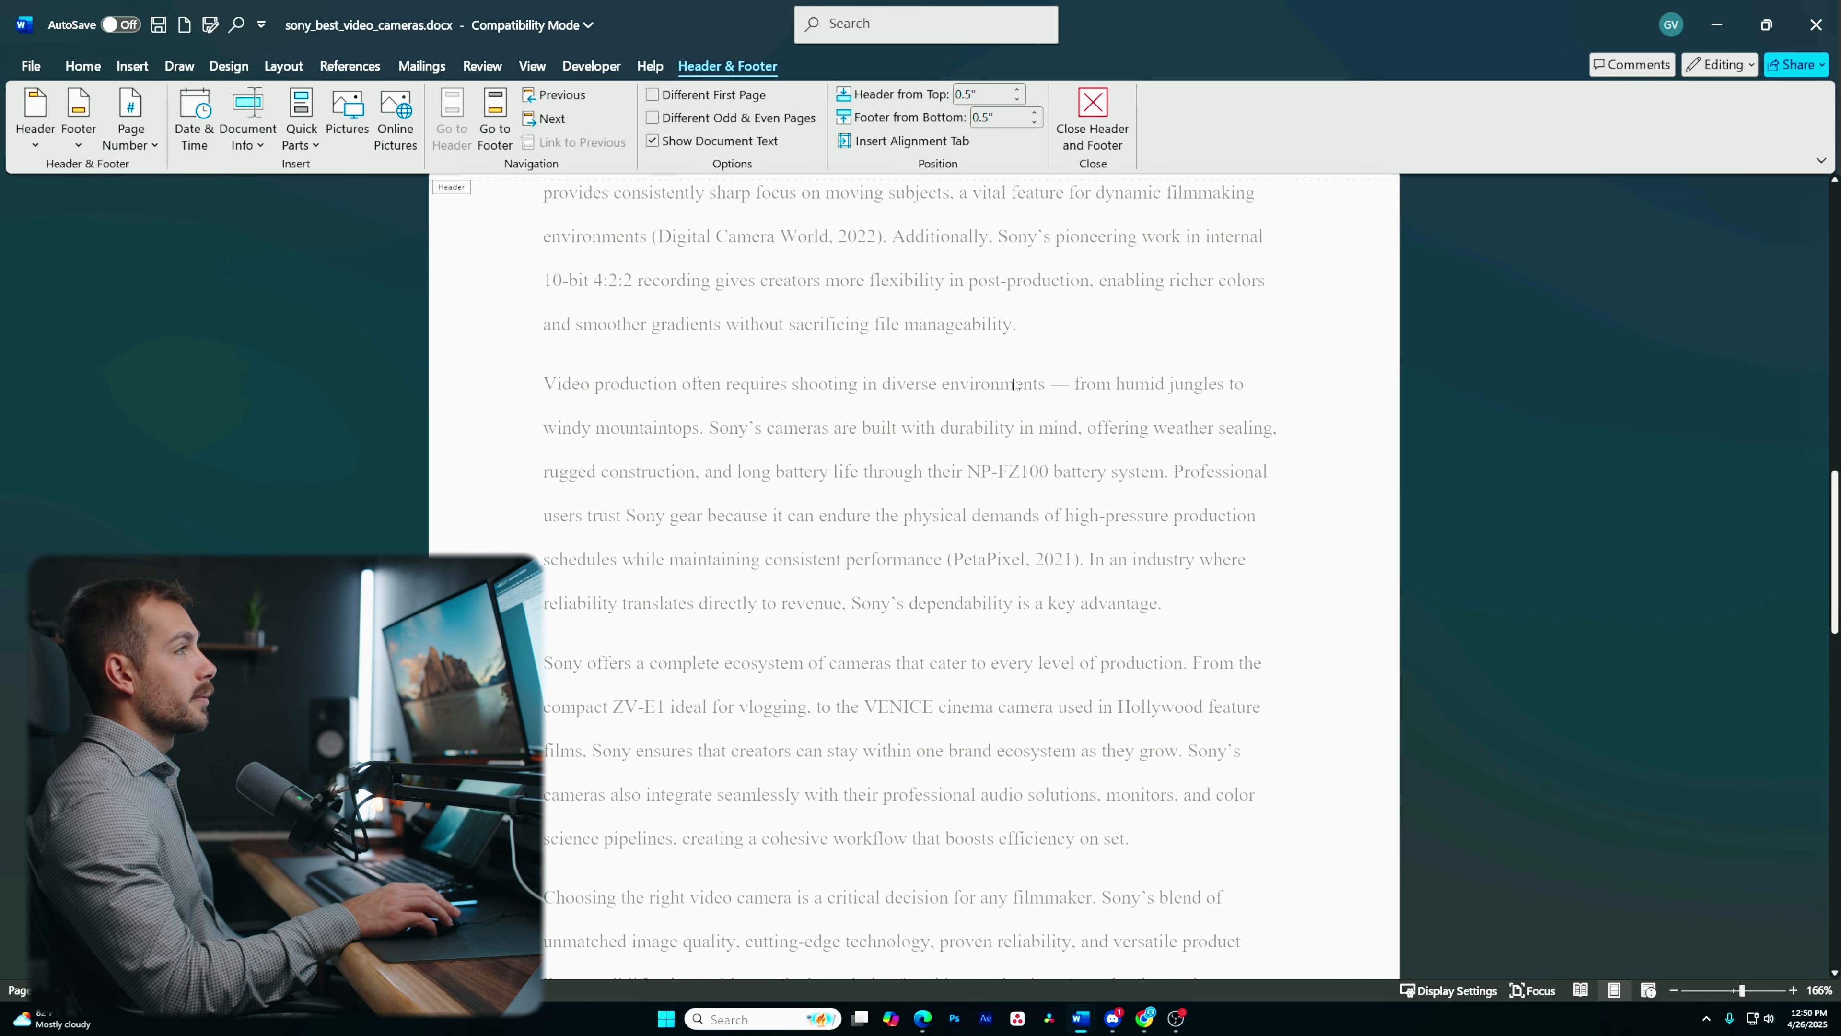
scroll(1025, 397, "down", 4)
scroll(1007, 406, "up", 18)
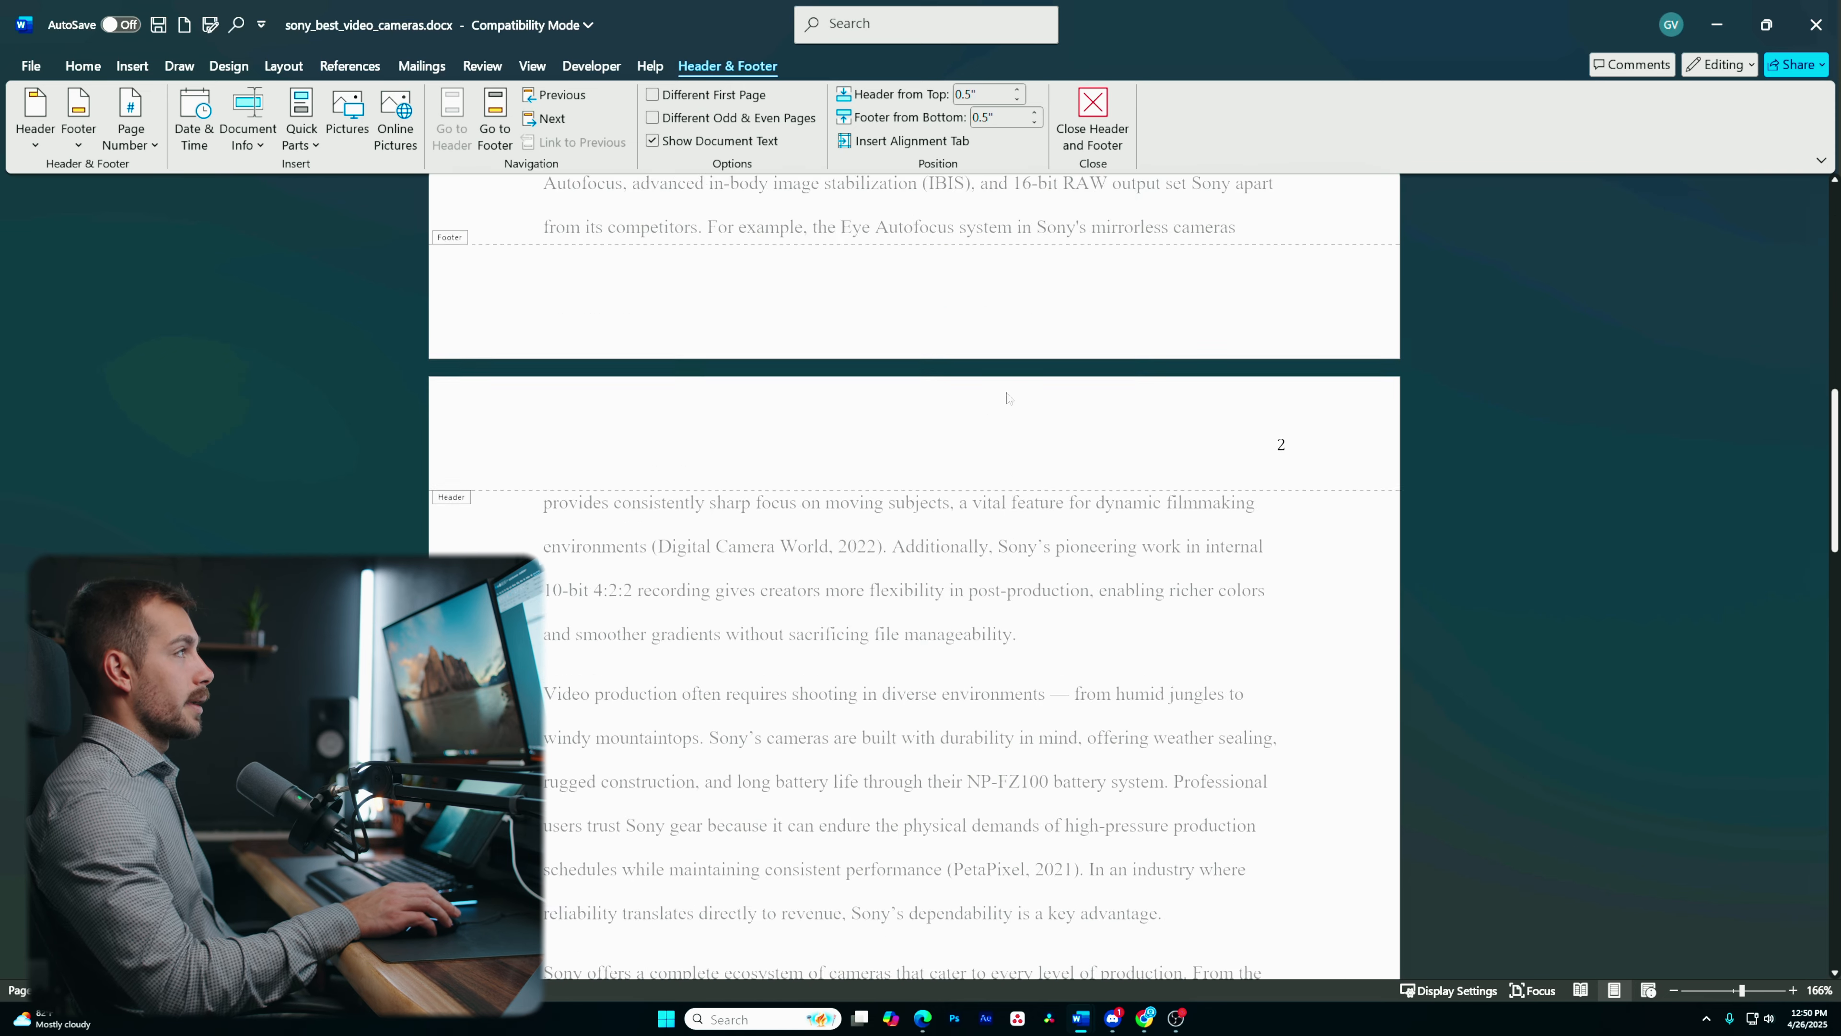
scroll(995, 415, "up", 3)
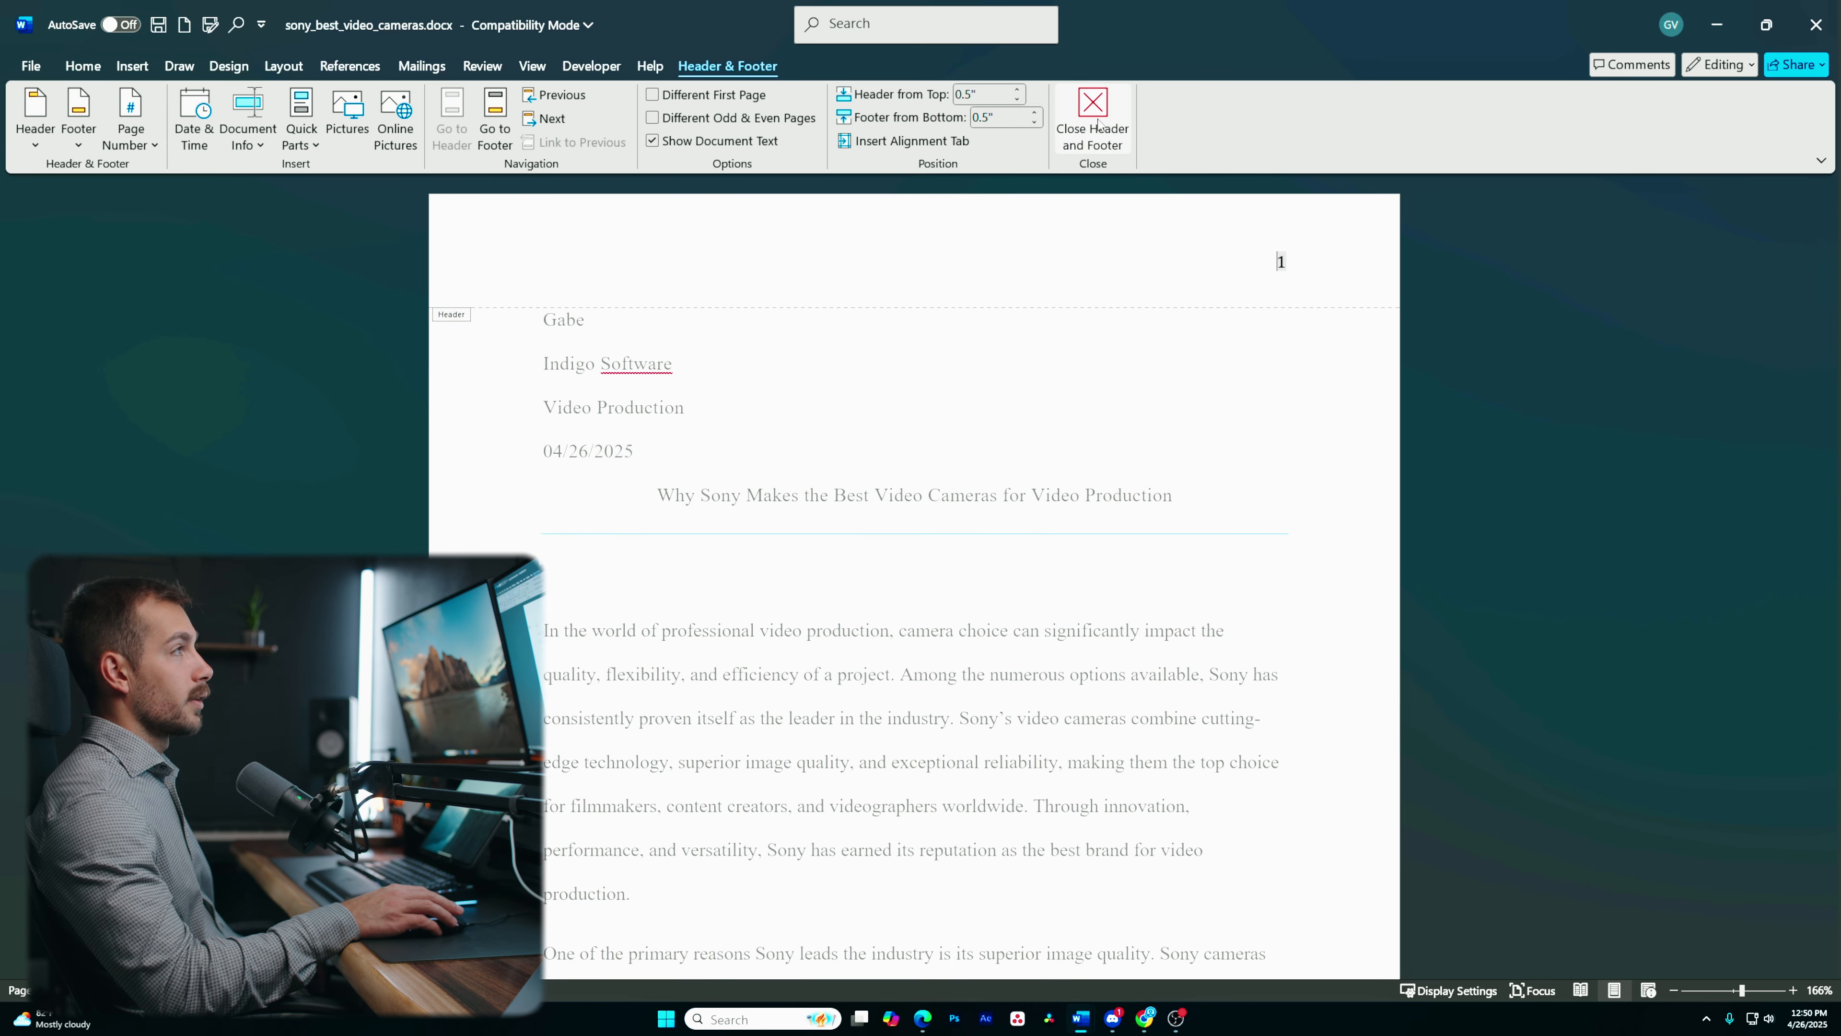
left_click(1104, 135)
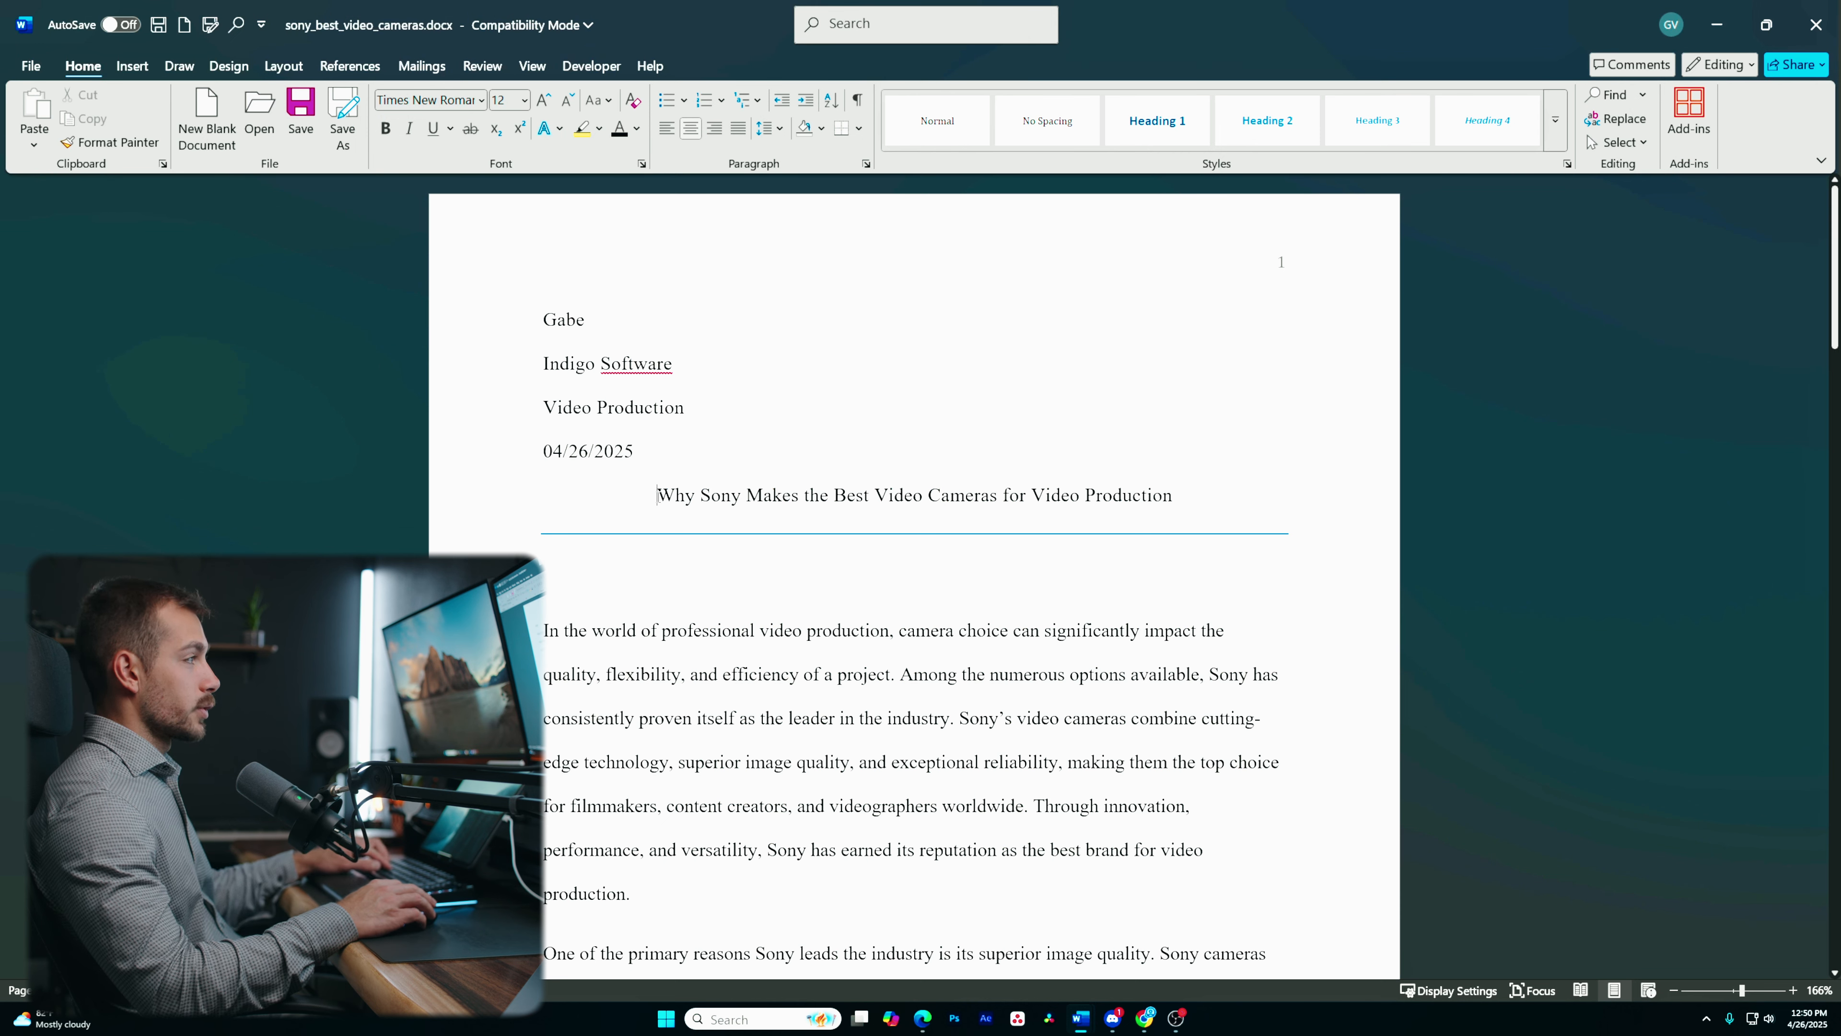
- Try bold, italic and underline on the title, removing each one again
left_click_drag(657, 496, 1198, 516)
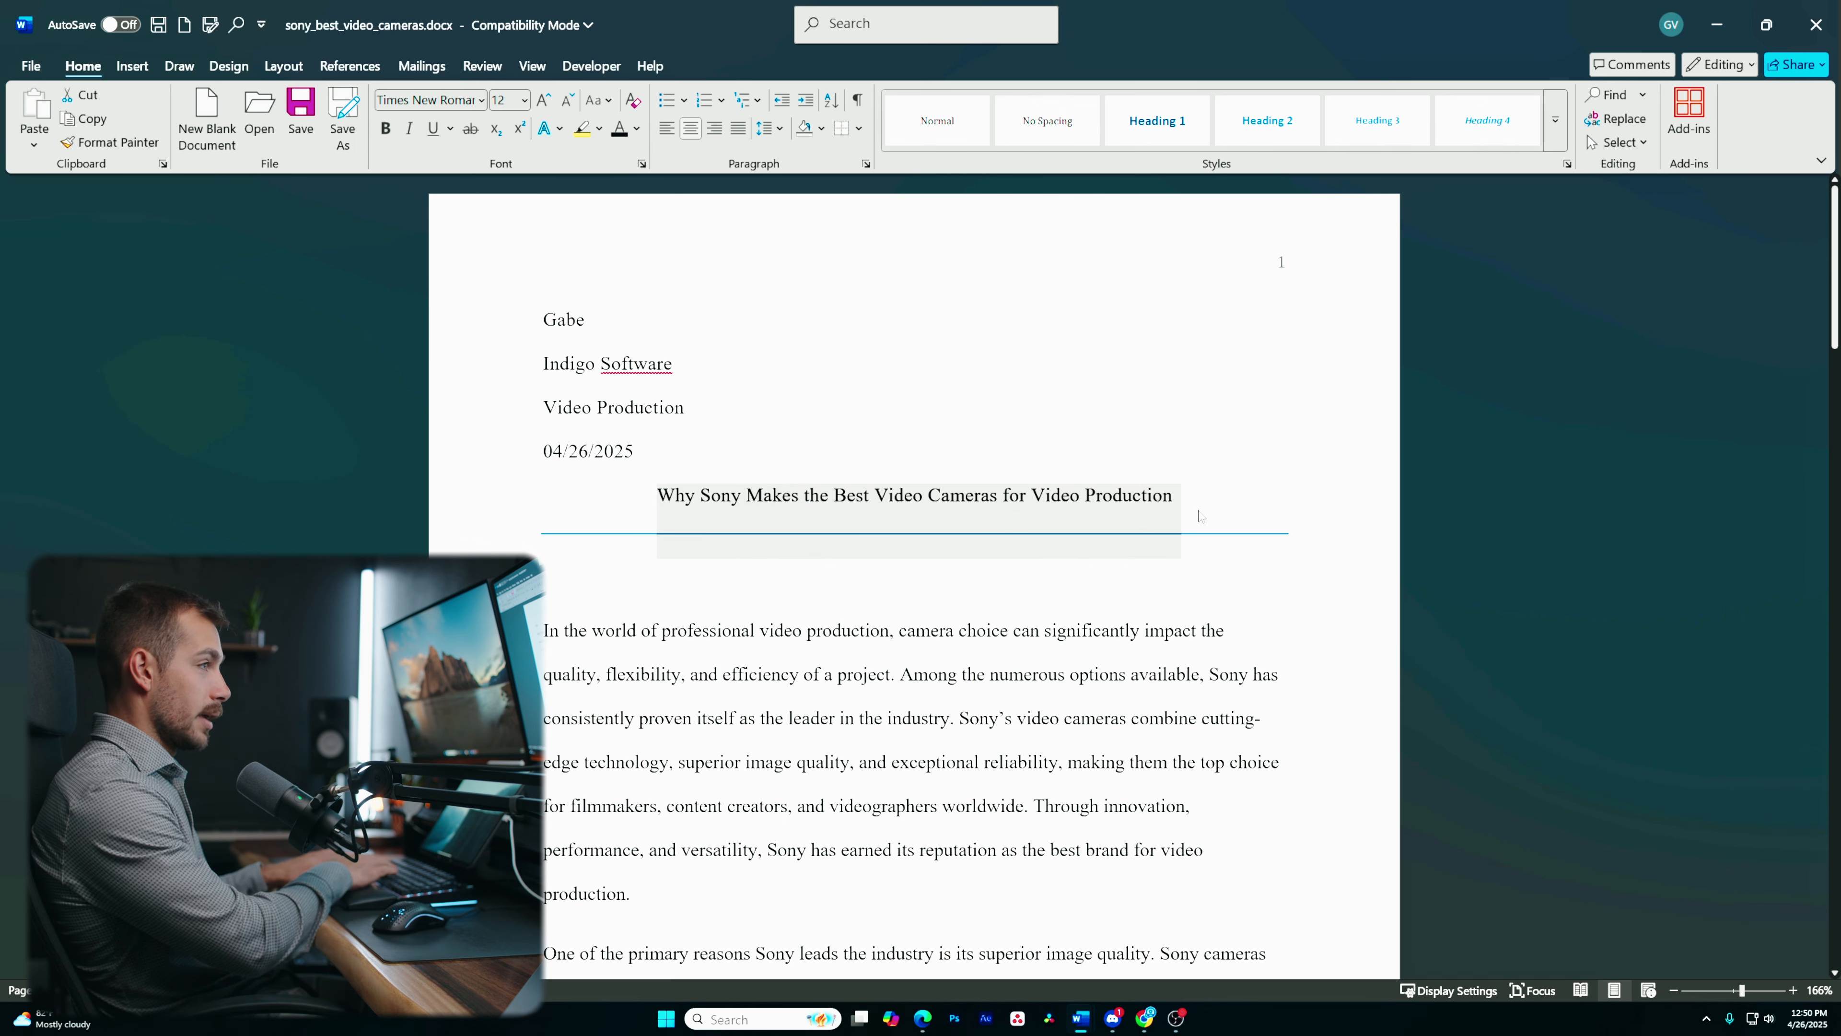
key("ctrl+b")
key("ctrl+b")
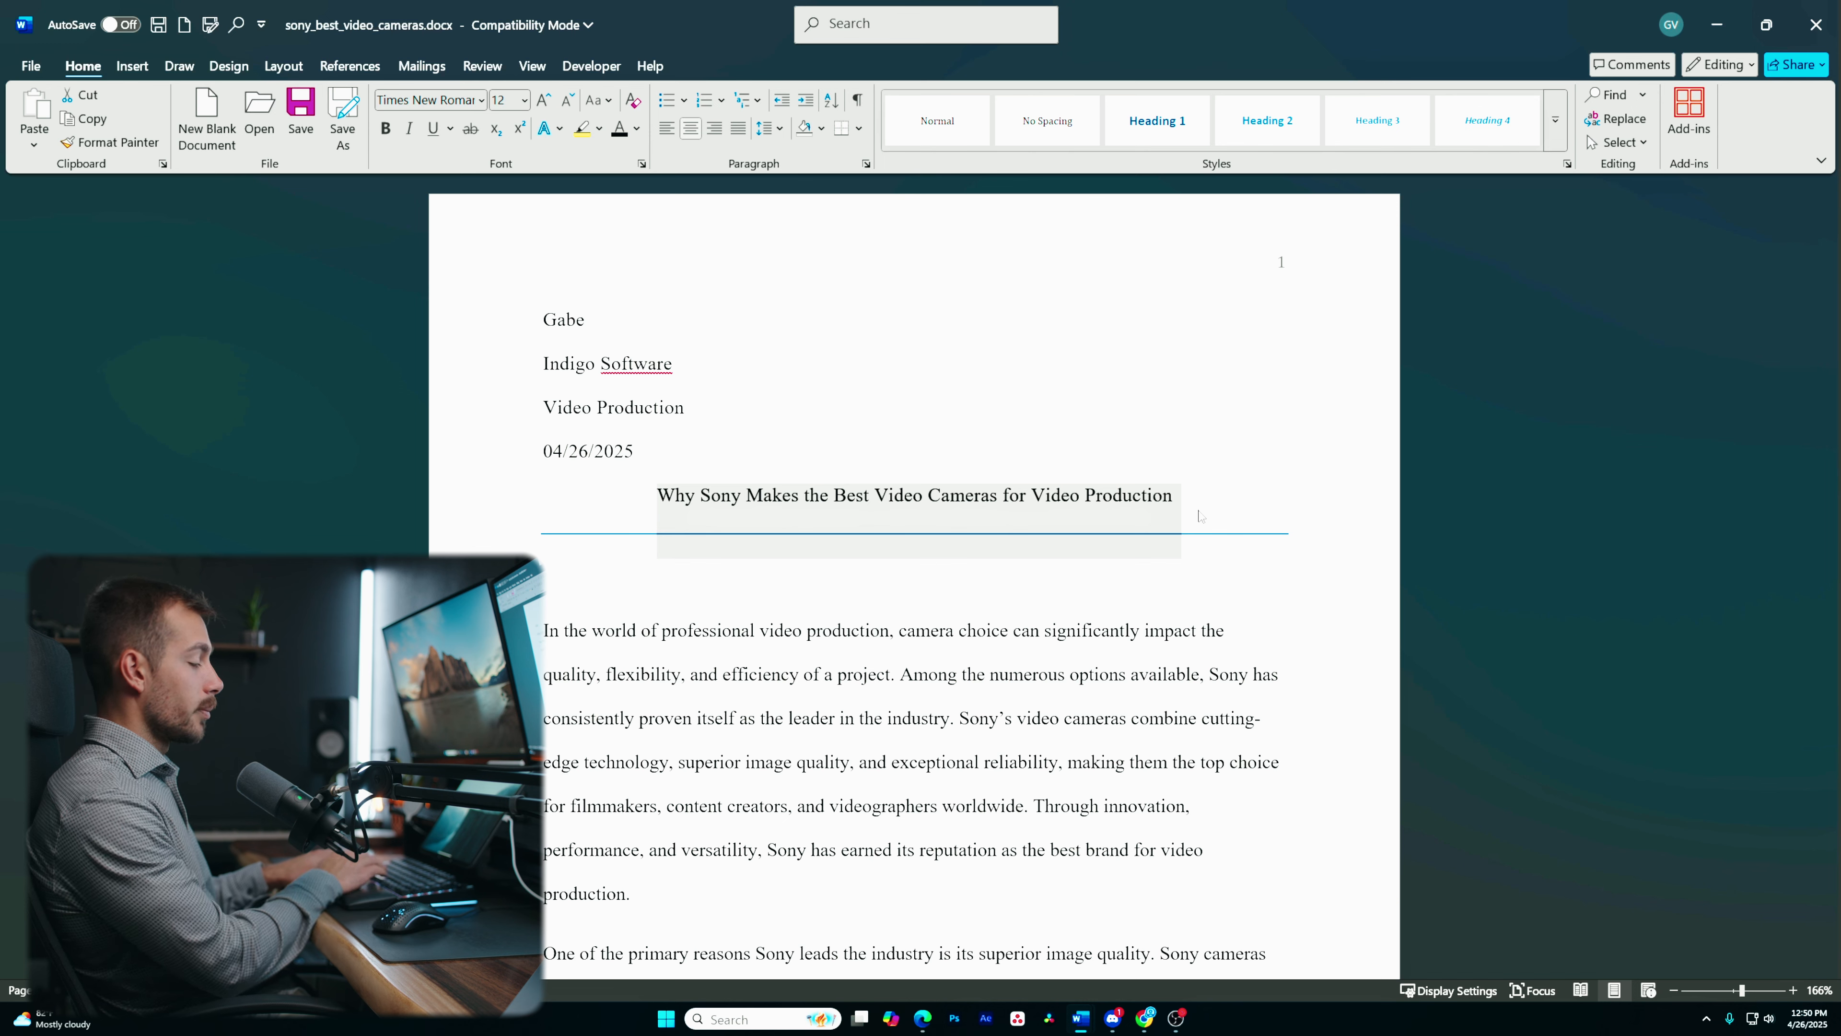
key("ctrl+i")
key("ctrl+i")
key("ctrl+u")
key("ctrl+u")
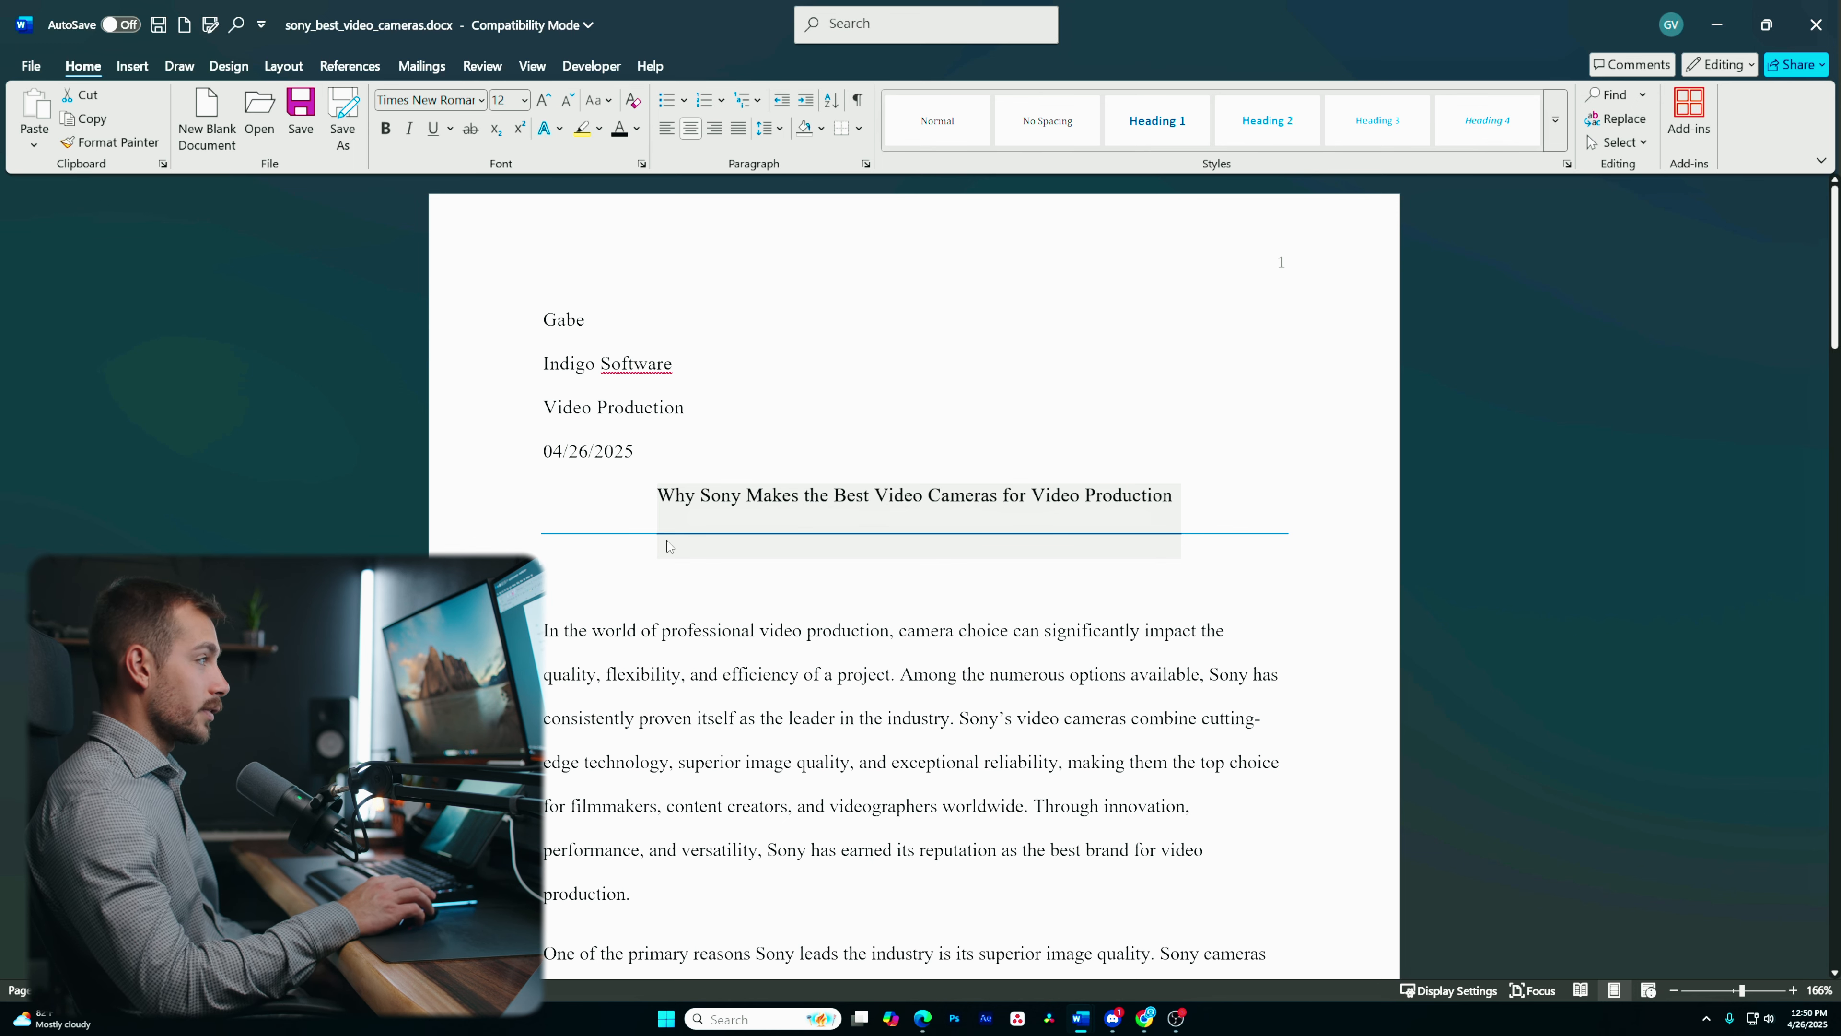
- Reset the document to the default style set to remove the line under the title
left_click(701, 500)
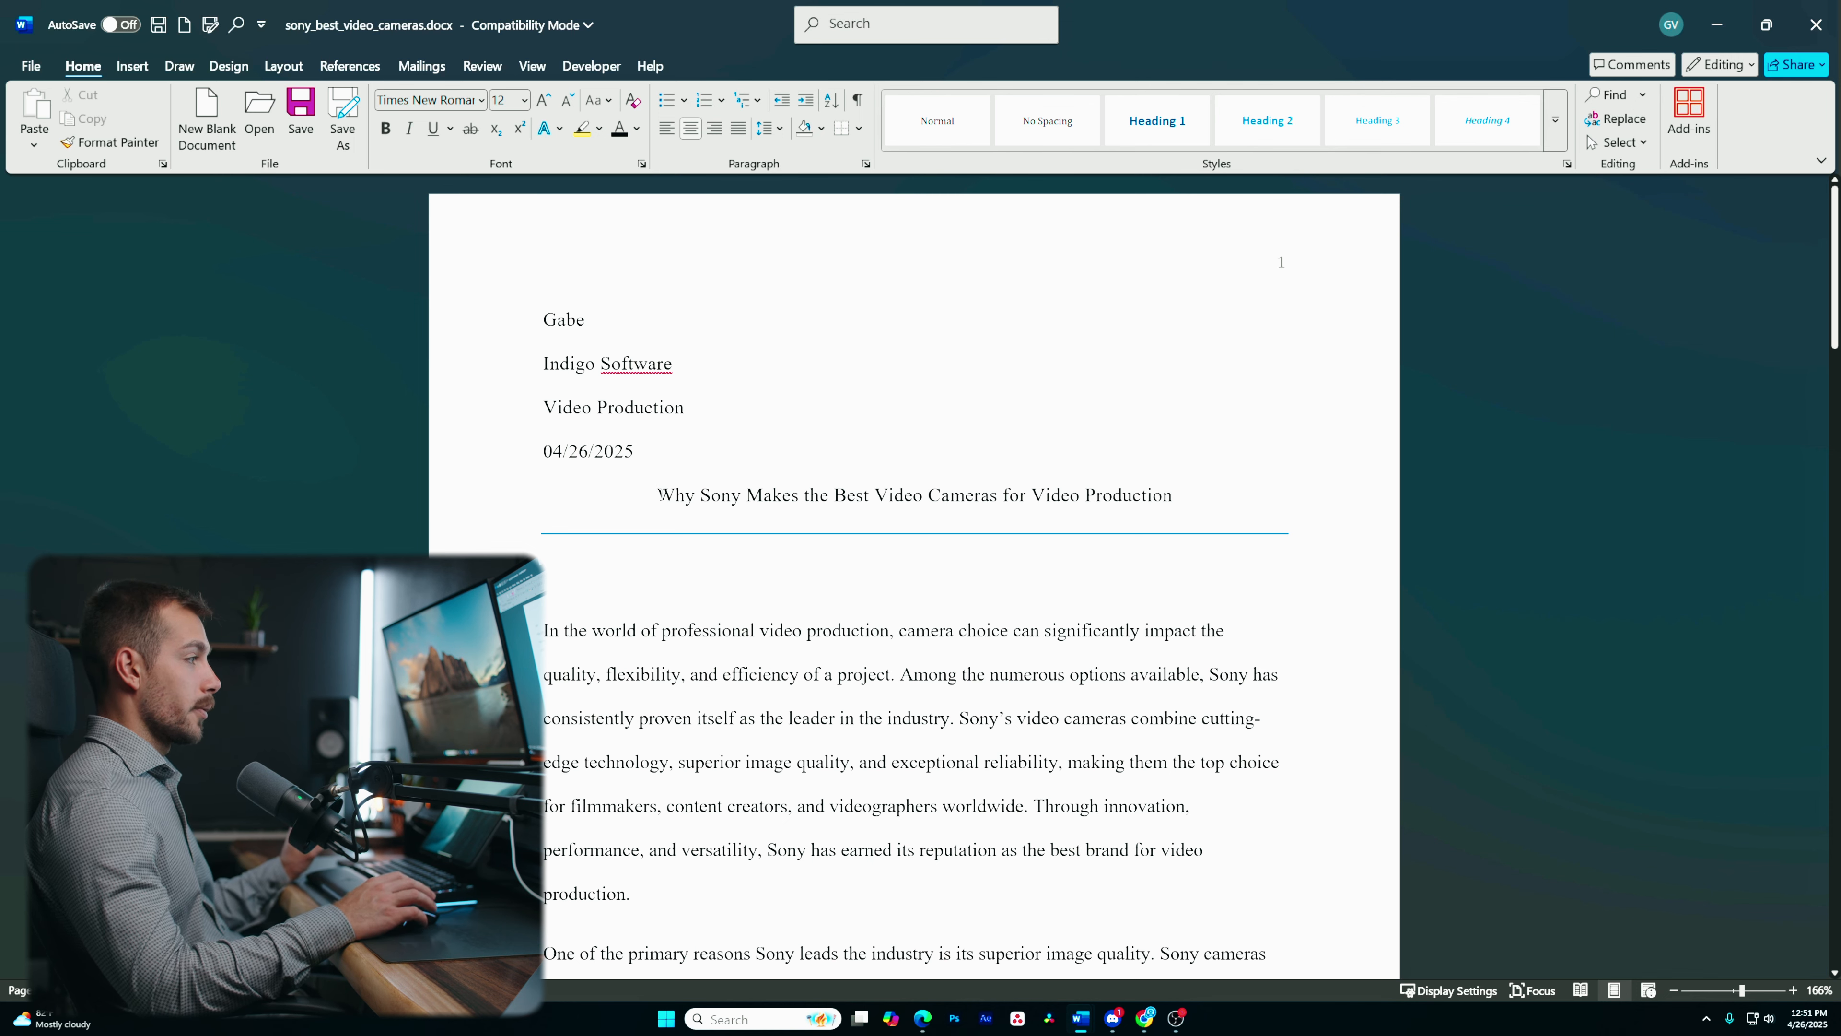
scroll(594, 500, "down", 2)
scroll(616, 481, "up", 2)
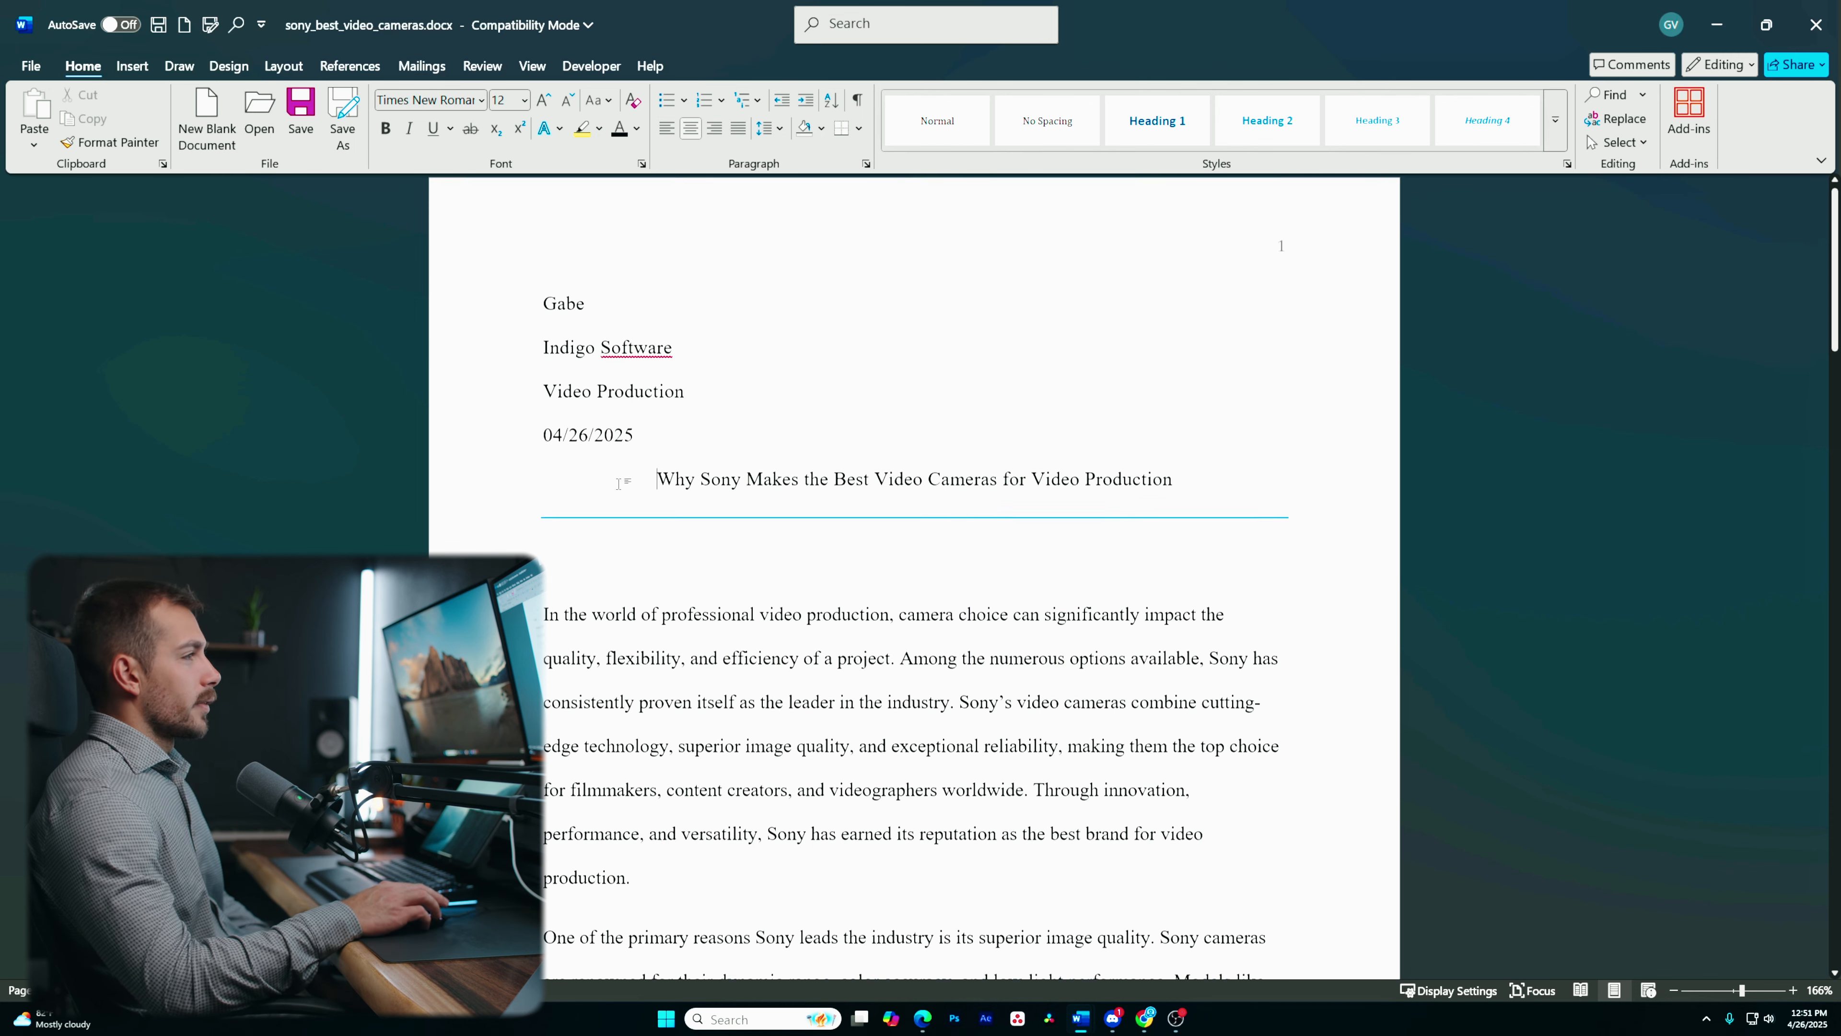
left_click_drag(1325, 532, 656, 548)
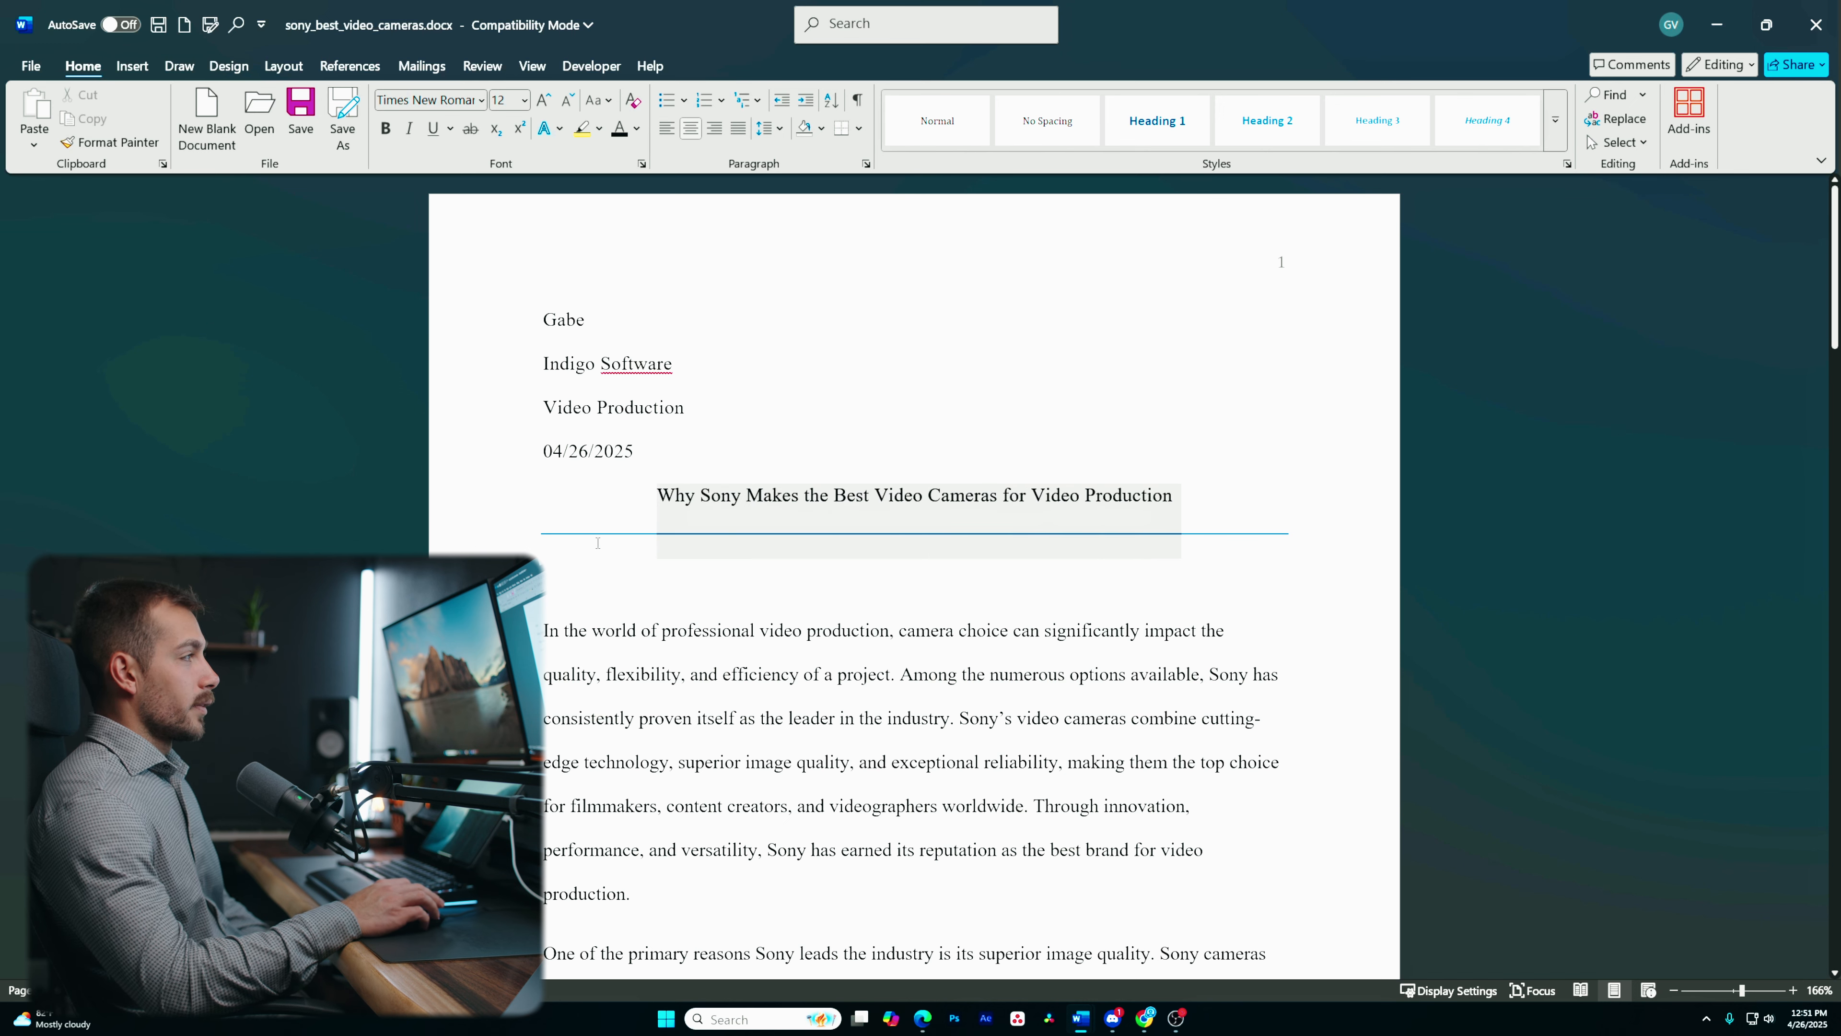
left_click(693, 592)
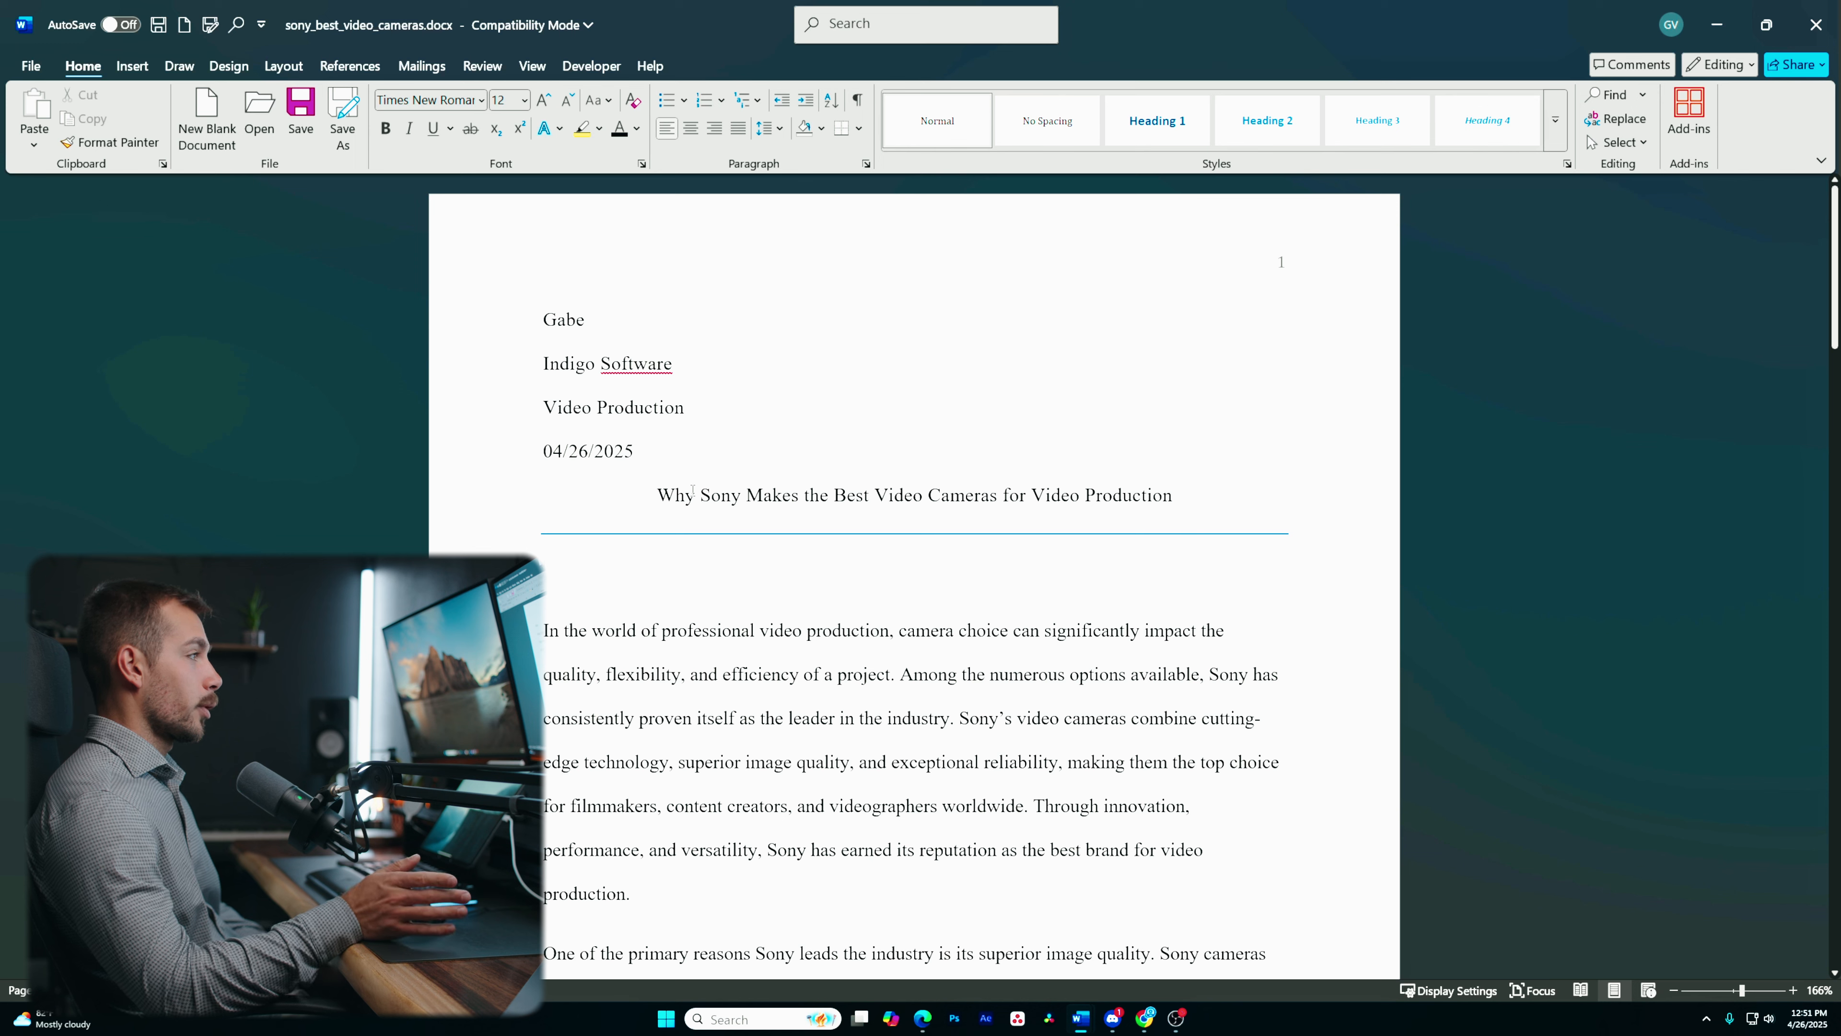
left_click(667, 497)
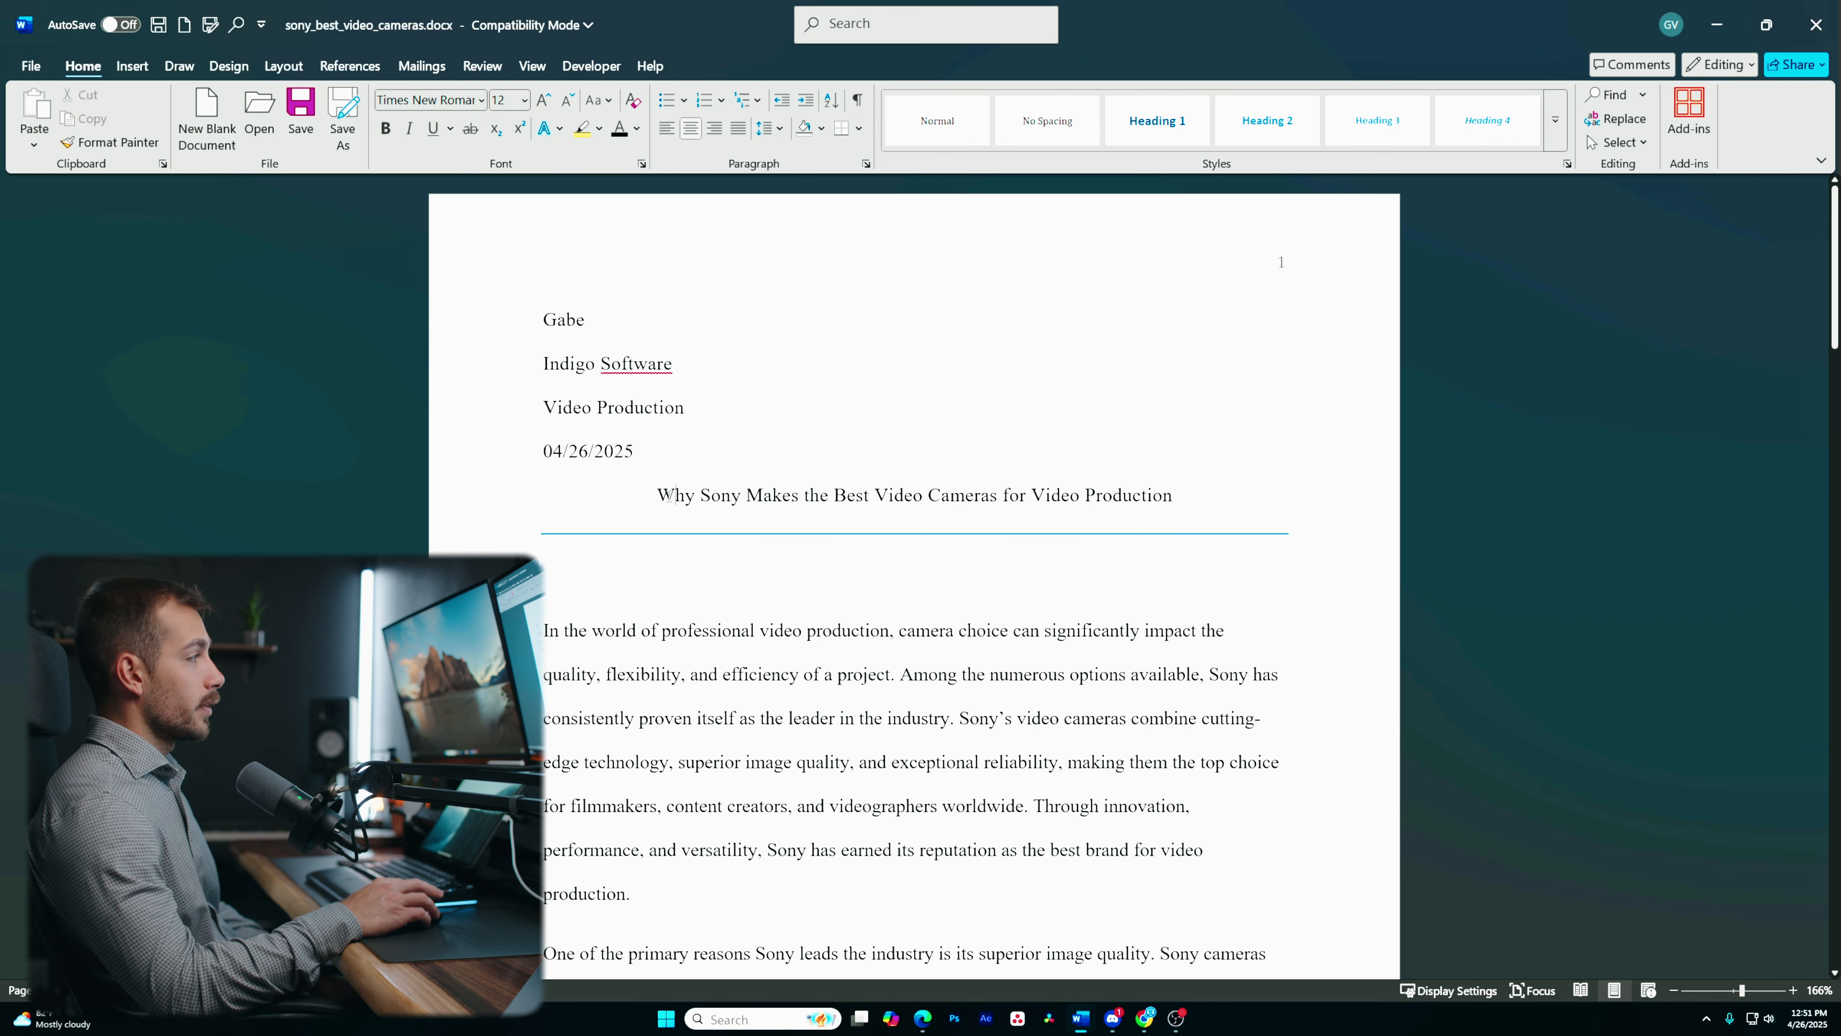
left_click(227, 66)
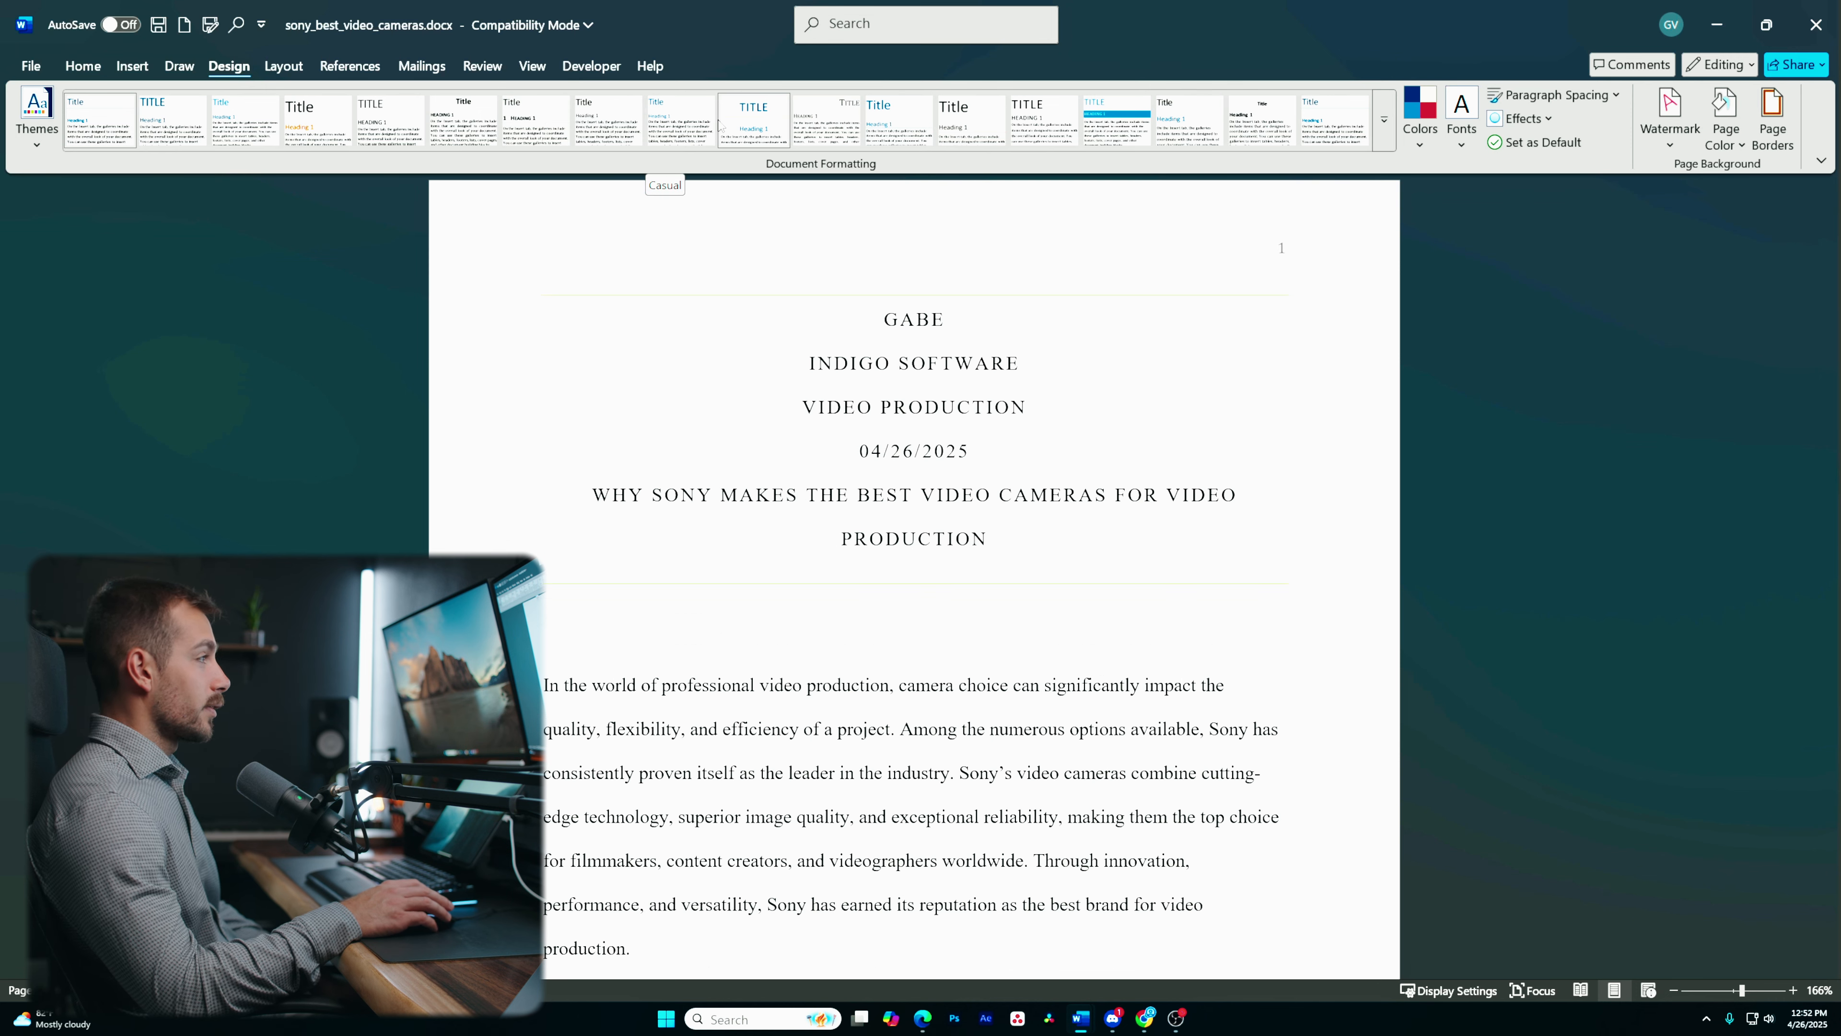
left_click(1385, 119)
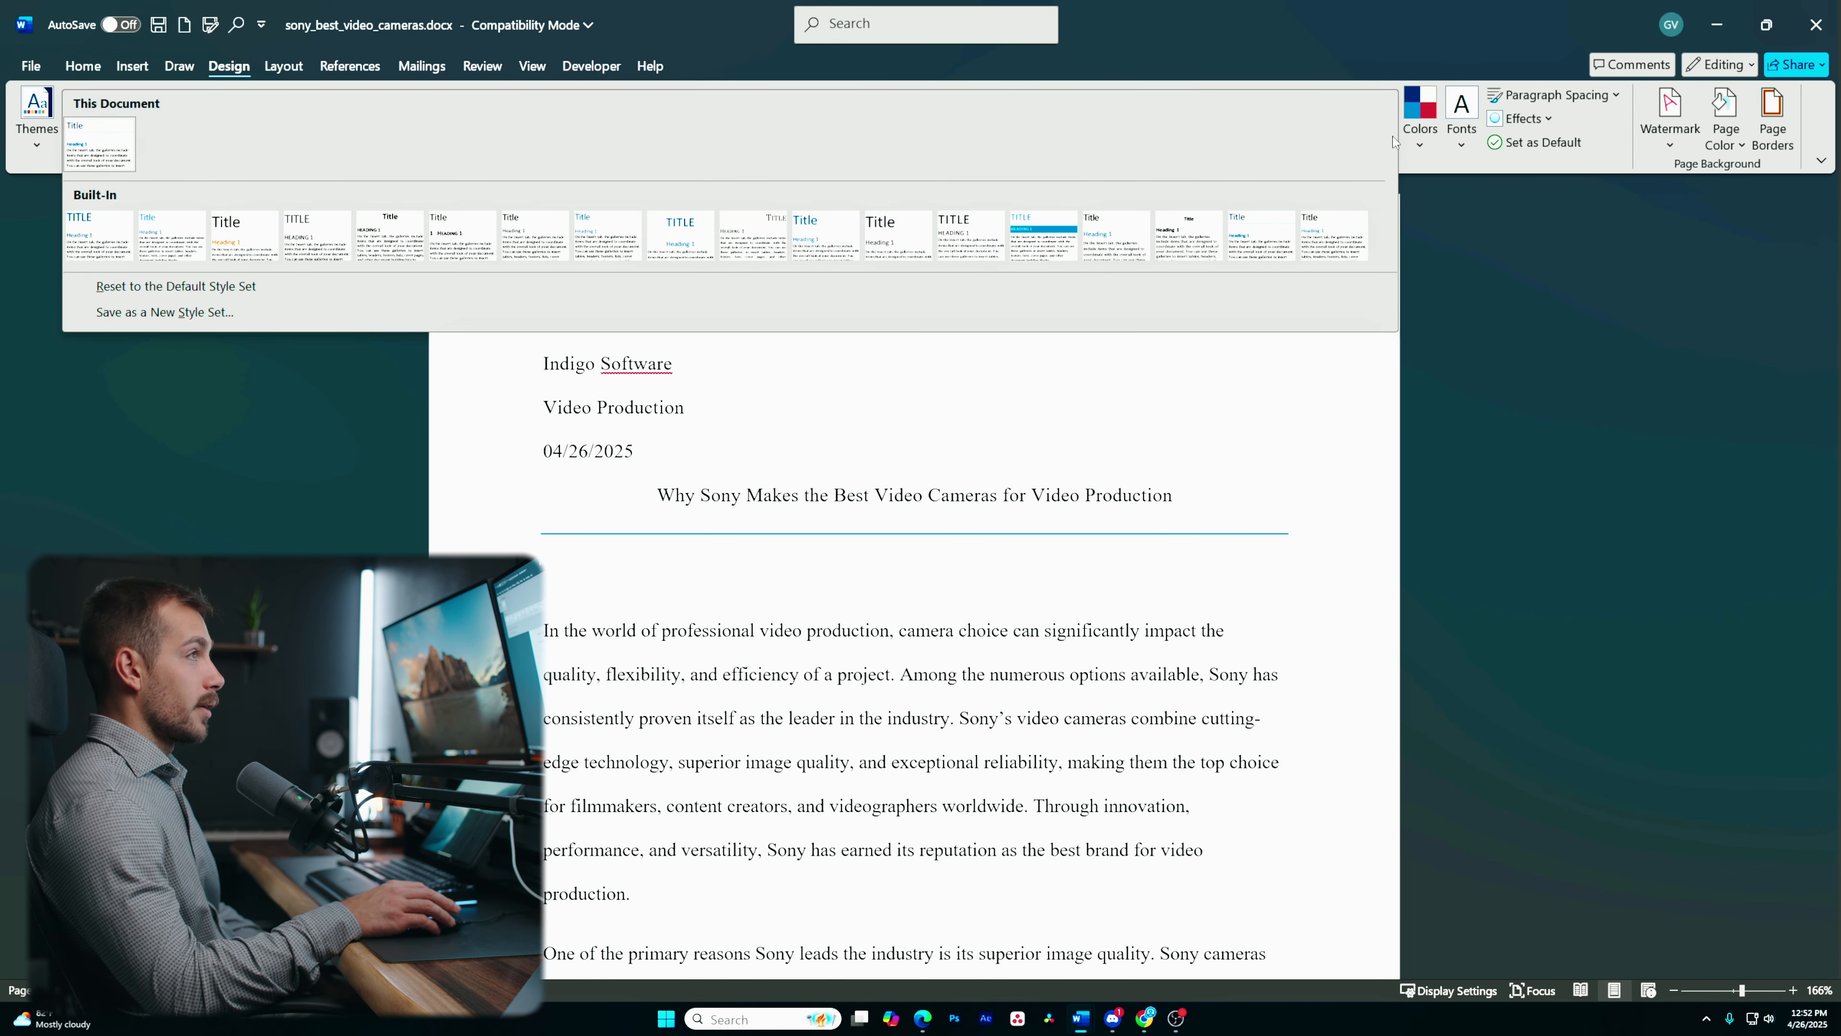
left_click(182, 287)
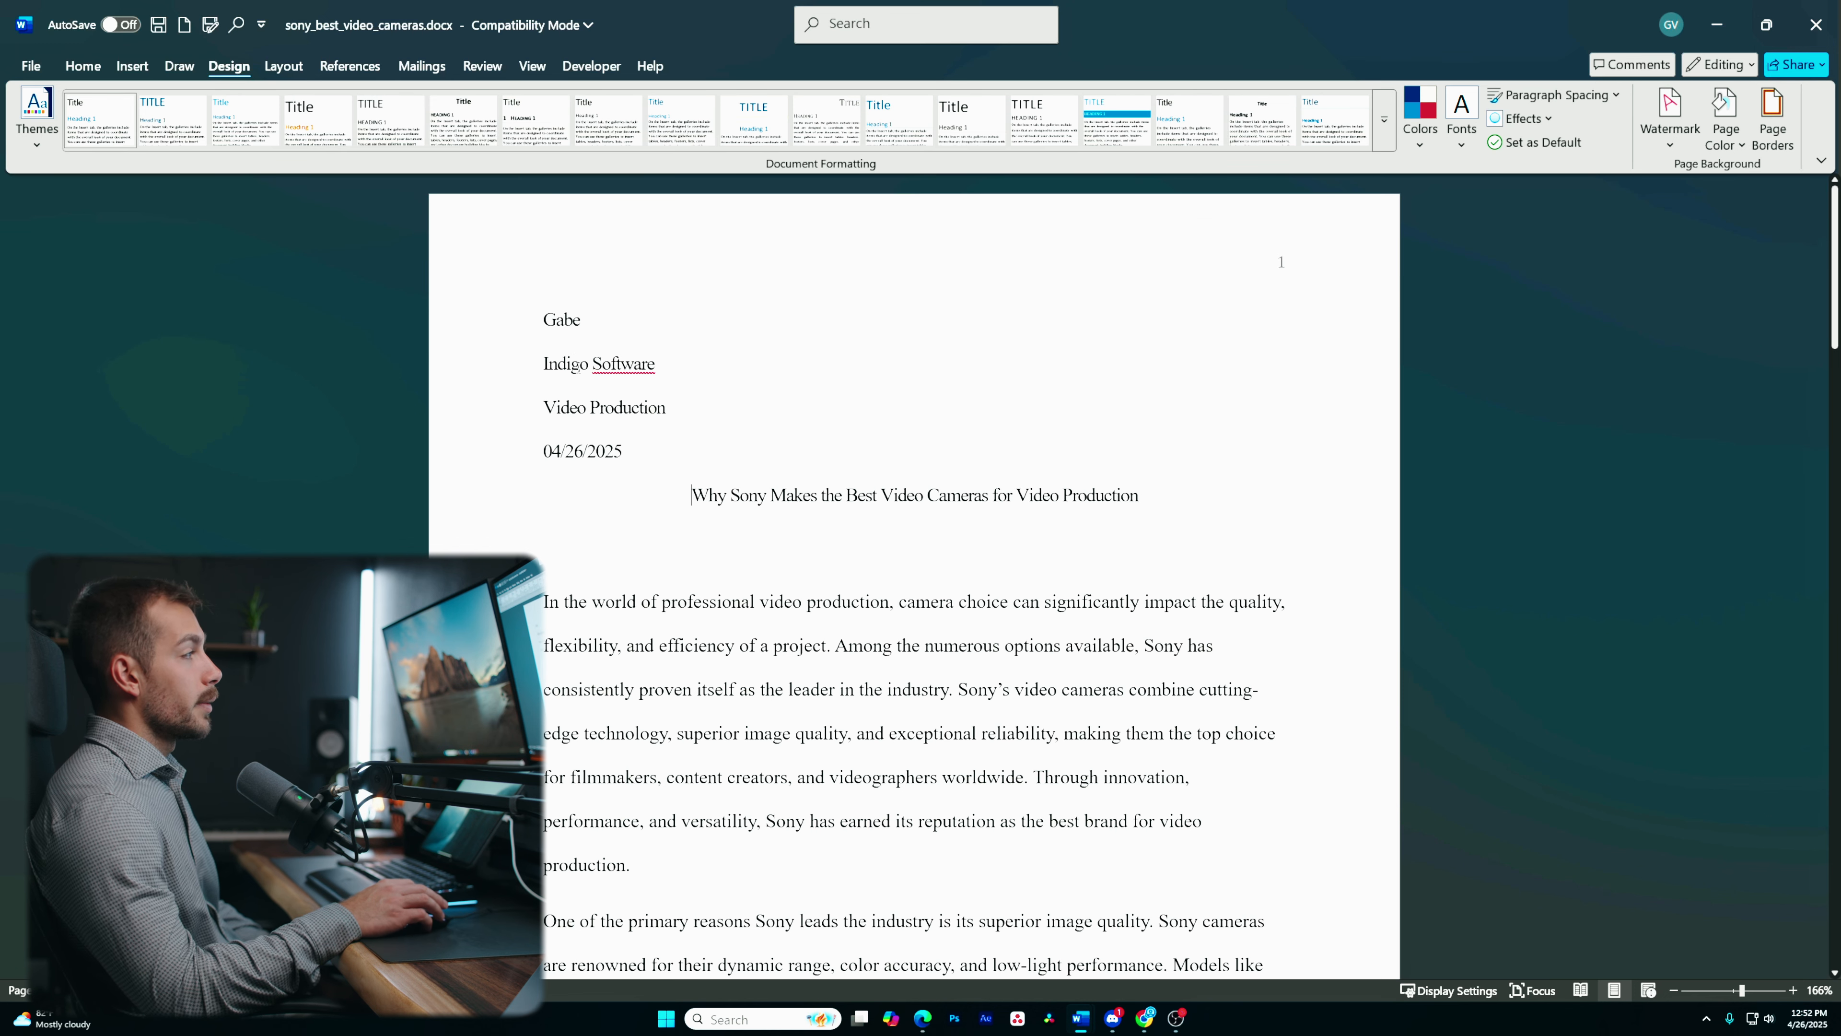
- Set Times New Roman 12 pt with its advanced character spacing as the default font for this document only
left_click_drag(553, 302, 1142, 504)
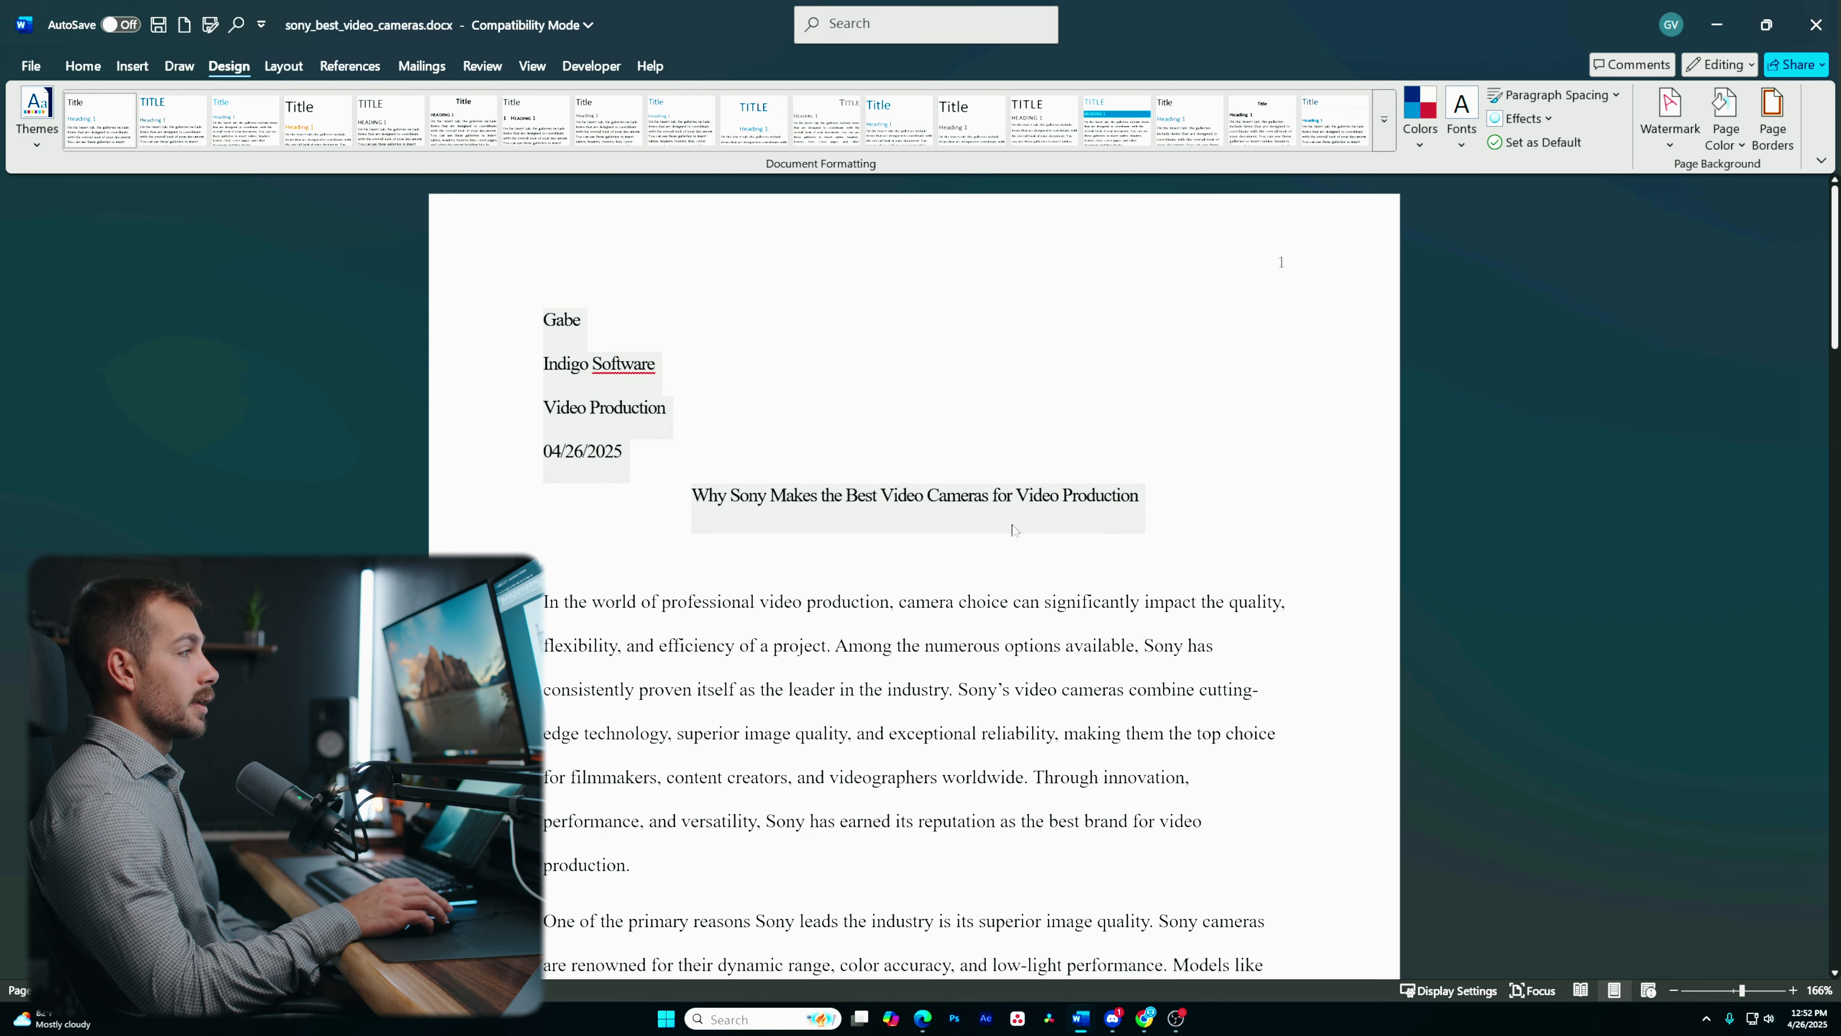
left_click(690, 565)
left_click_drag(540, 314, 1141, 504)
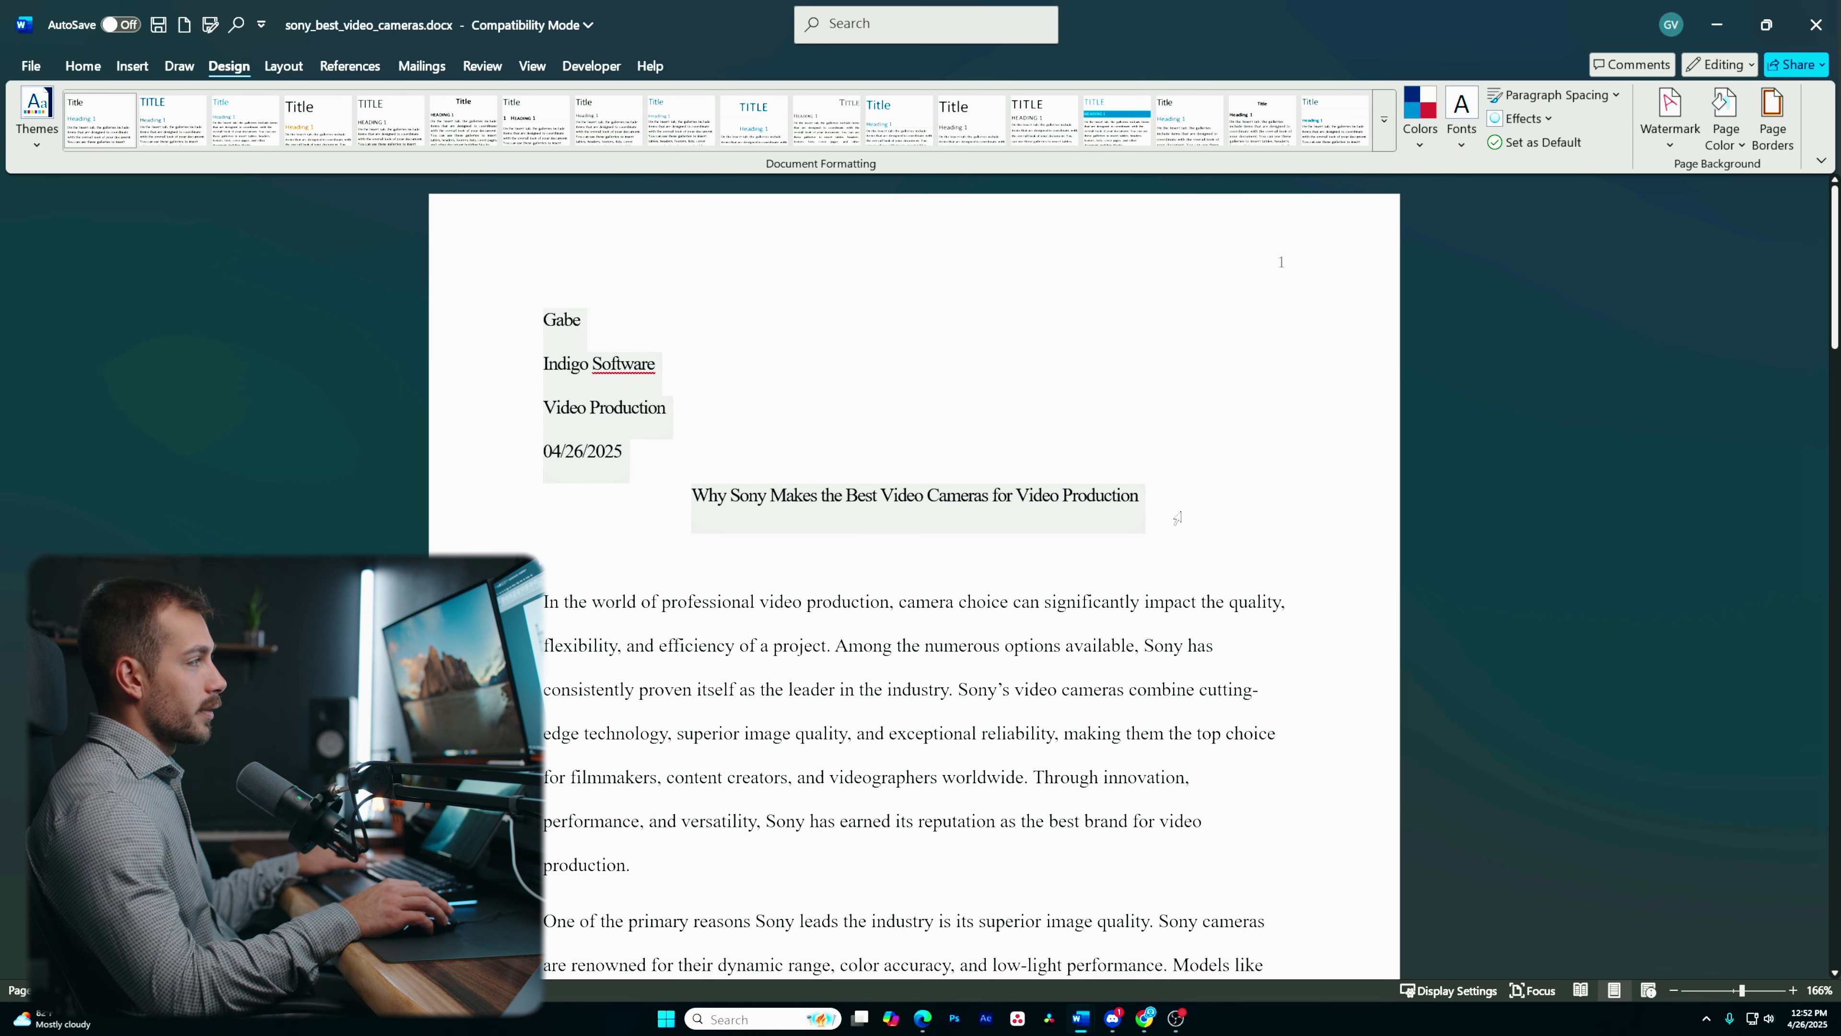
left_click(83, 65)
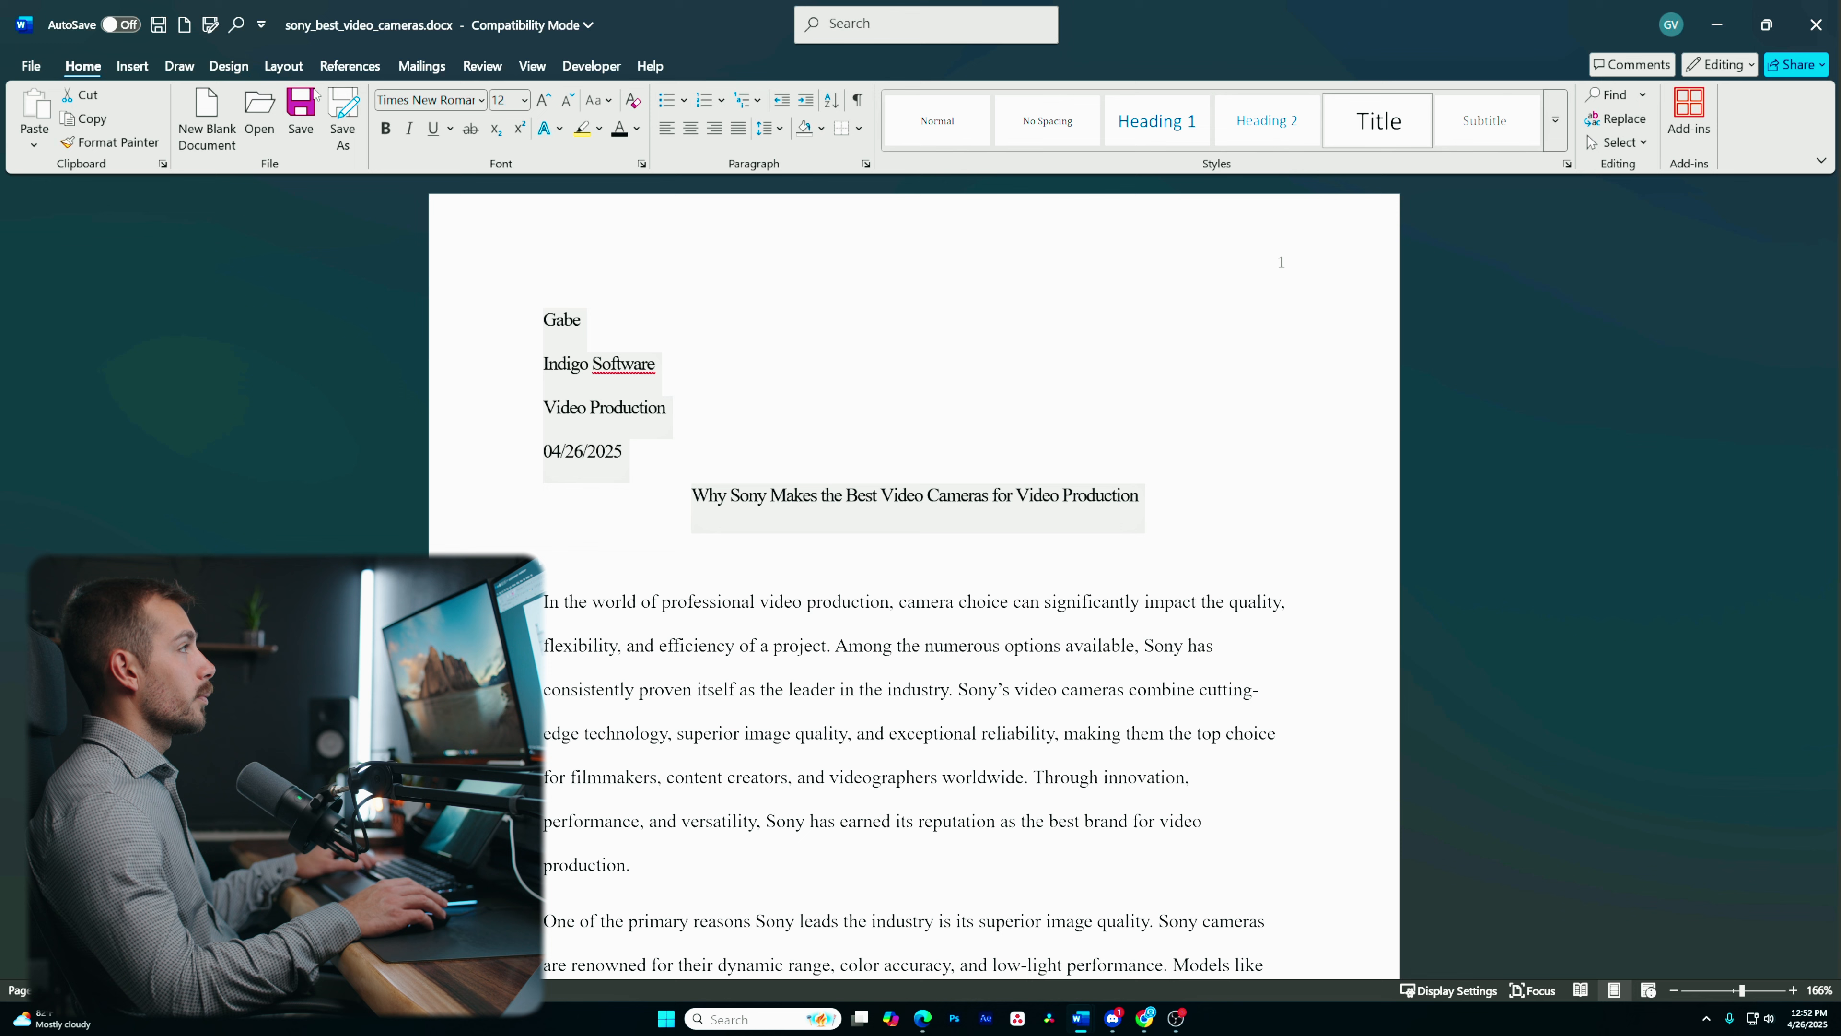
left_click(683, 452)
left_click_drag(589, 337, 1144, 502)
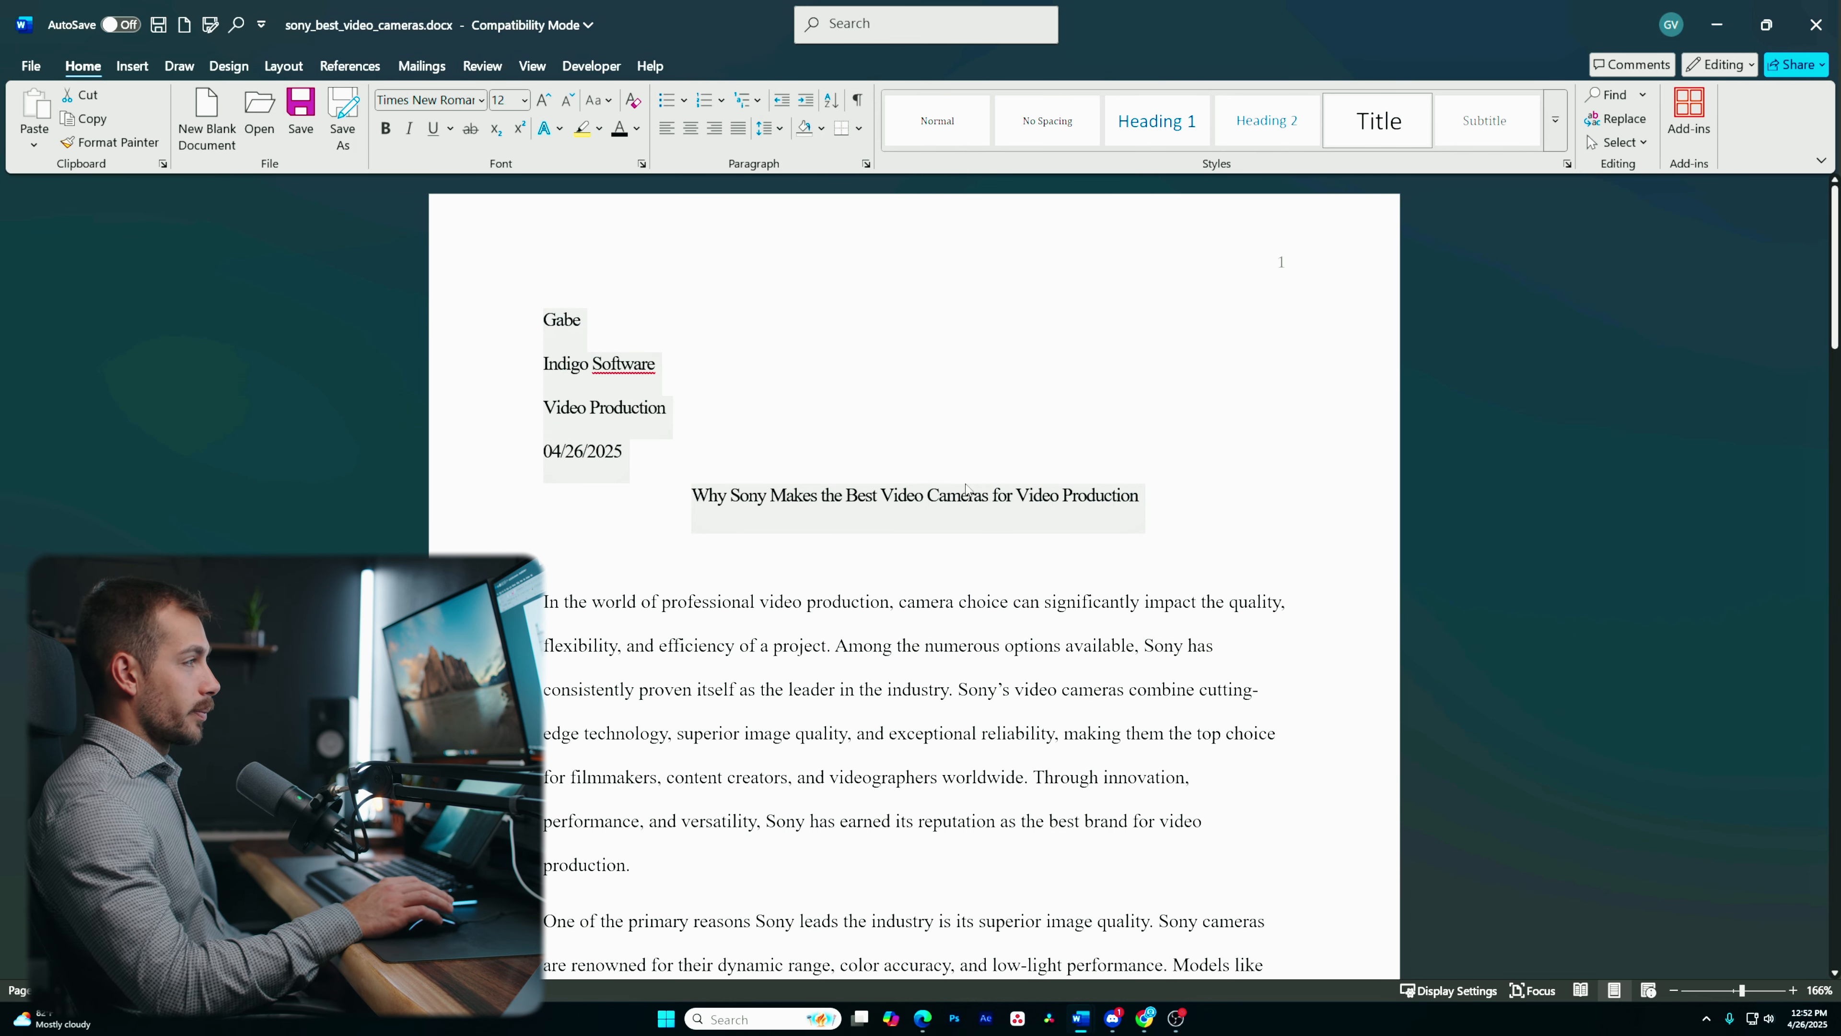
right_click(713, 498)
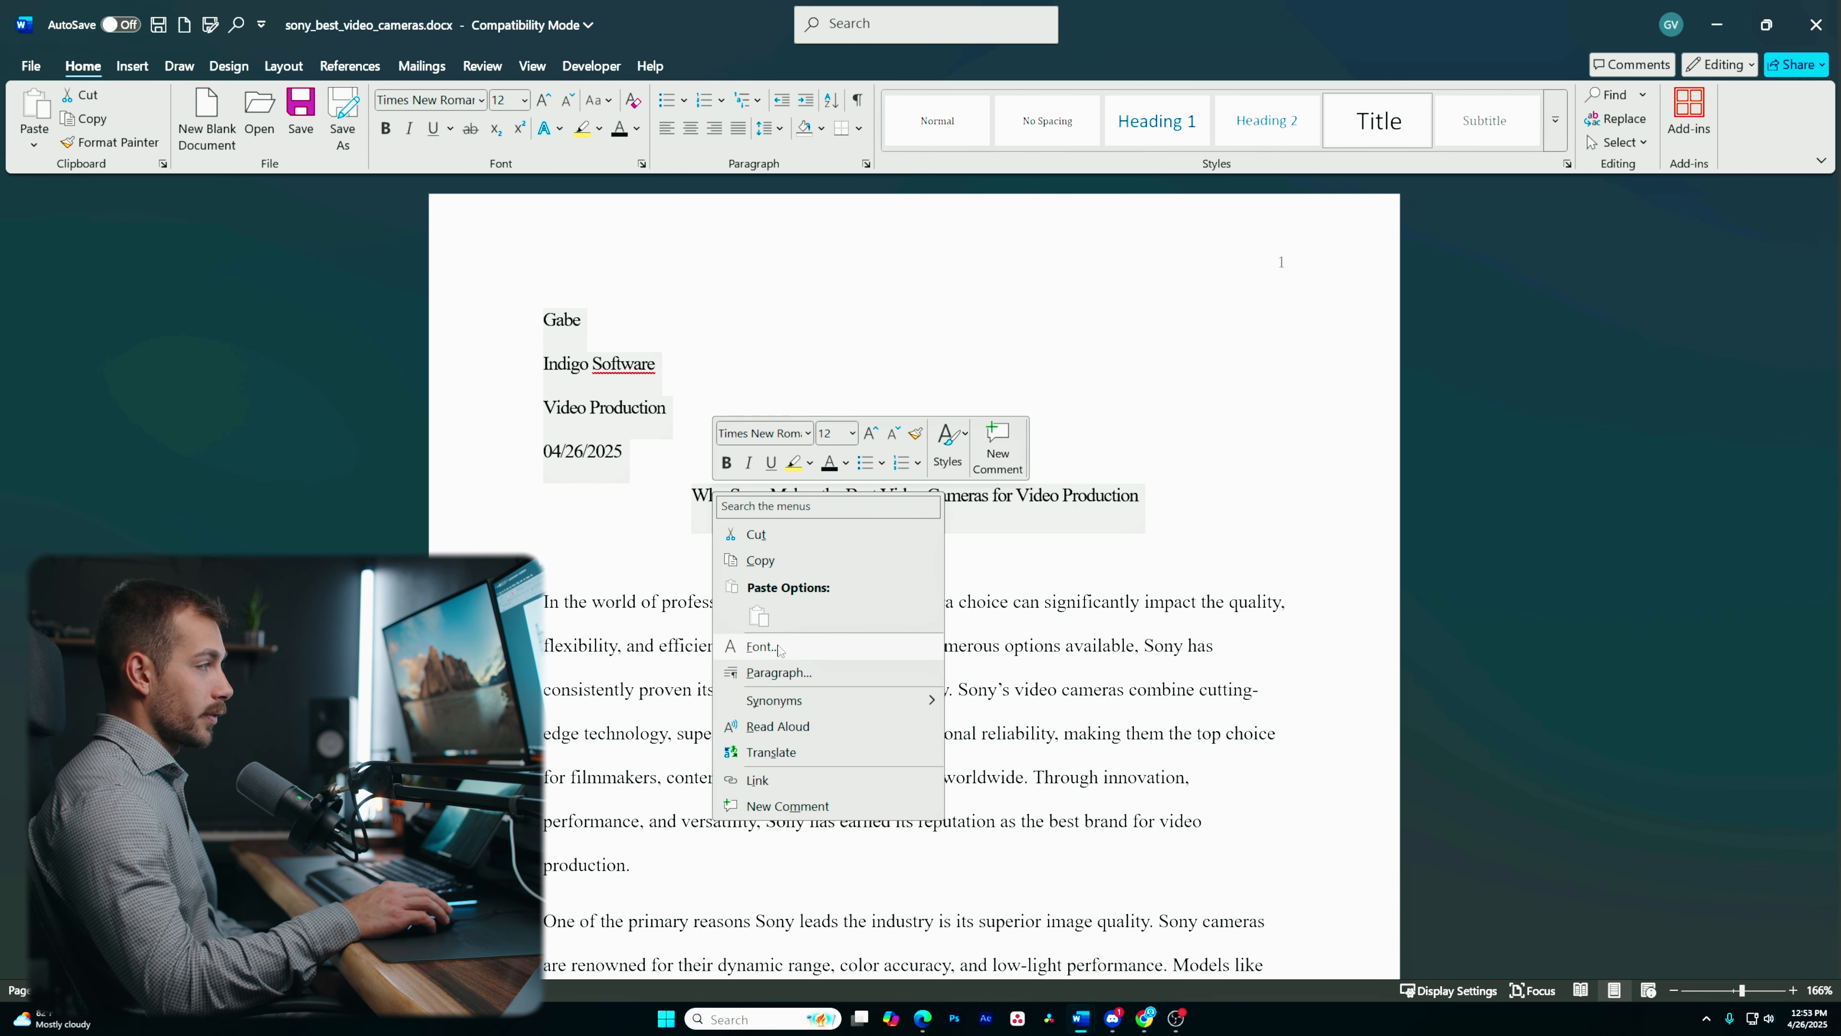
left_click(760, 646)
left_click(830, 346)
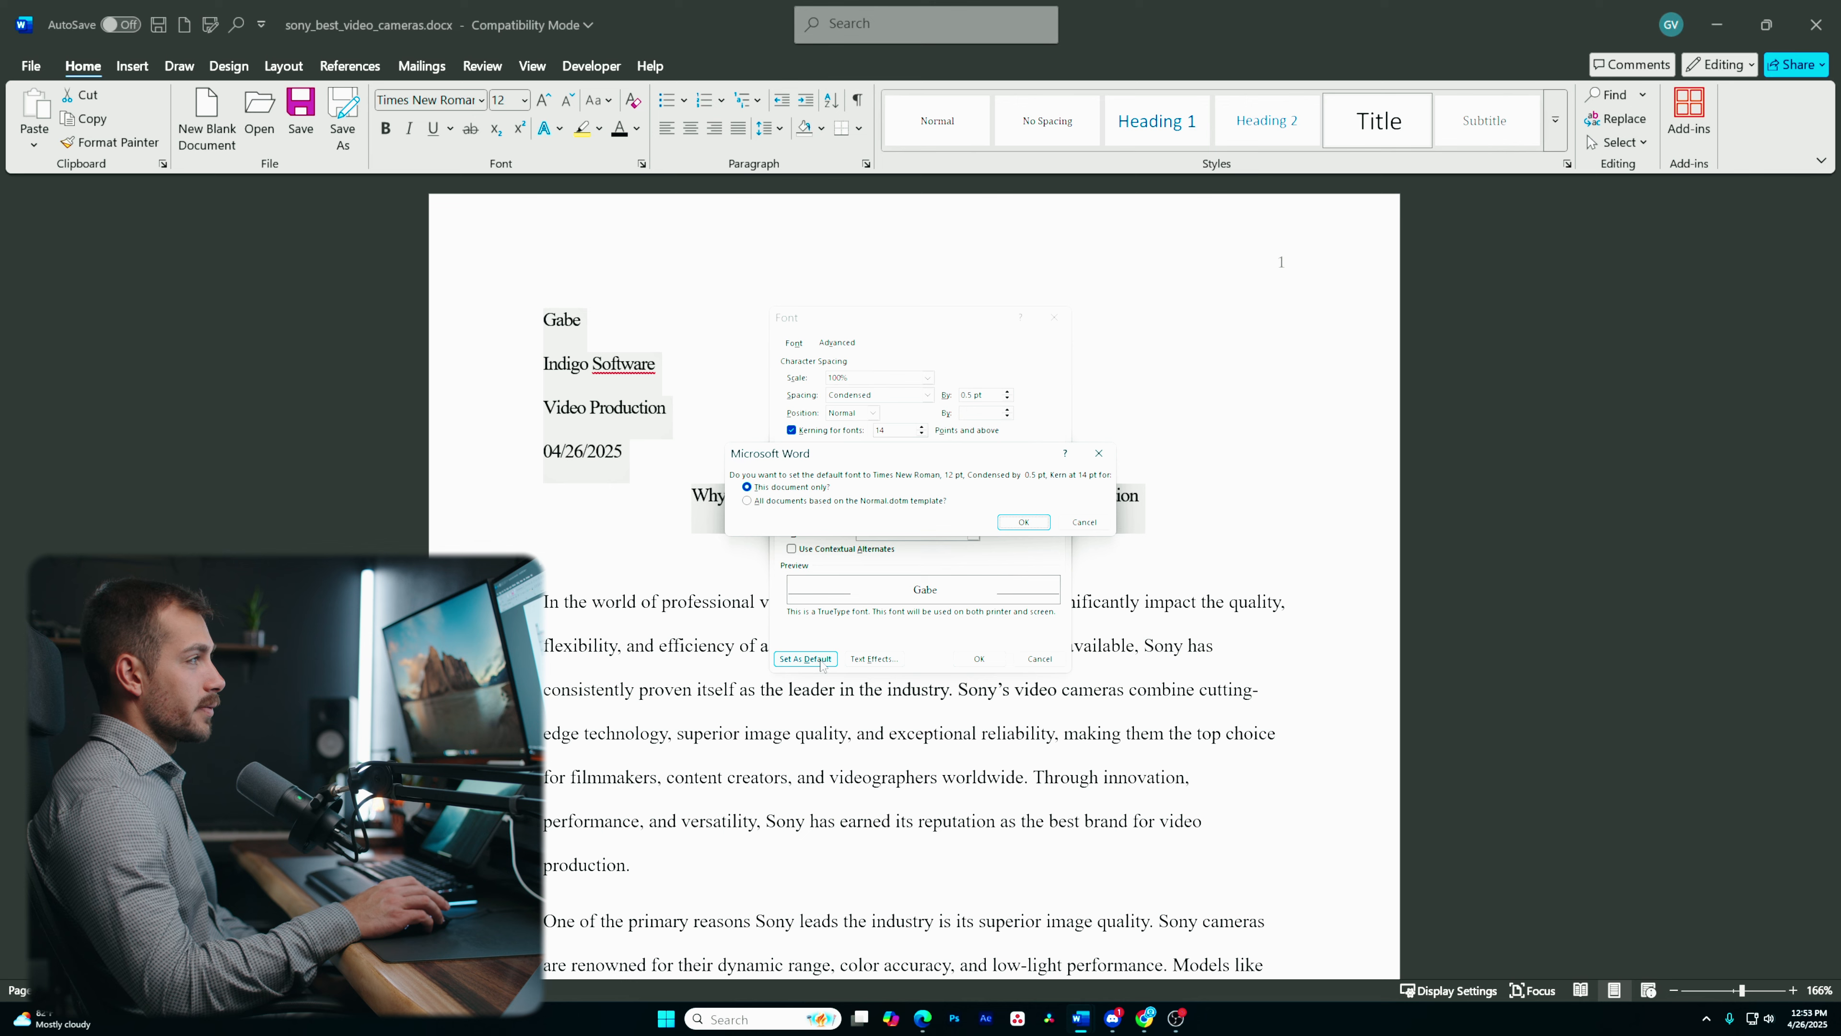
left_click(1023, 522)
- Delete the empty line between the title and the first body paragraph
scroll(690, 540, "down", 2)
scroll(690, 540, "down", 4)
scroll(690, 540, "up", 6)
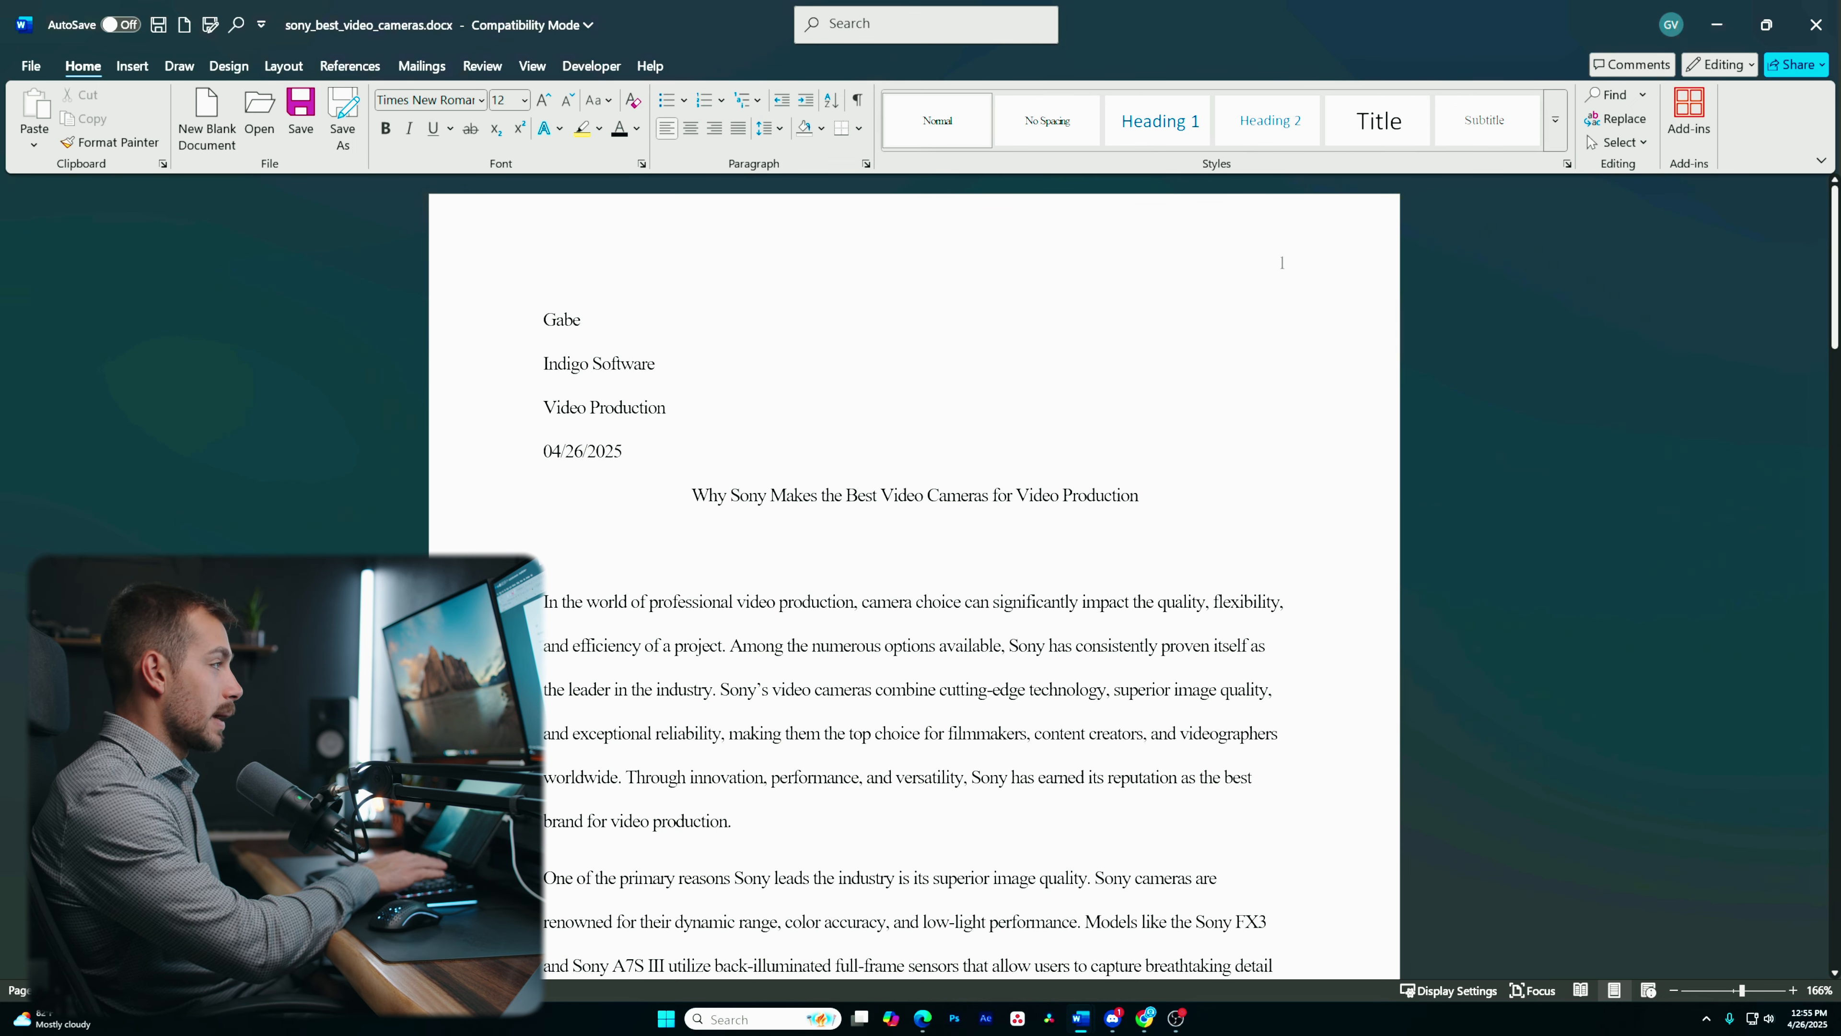
key("BackSpace")
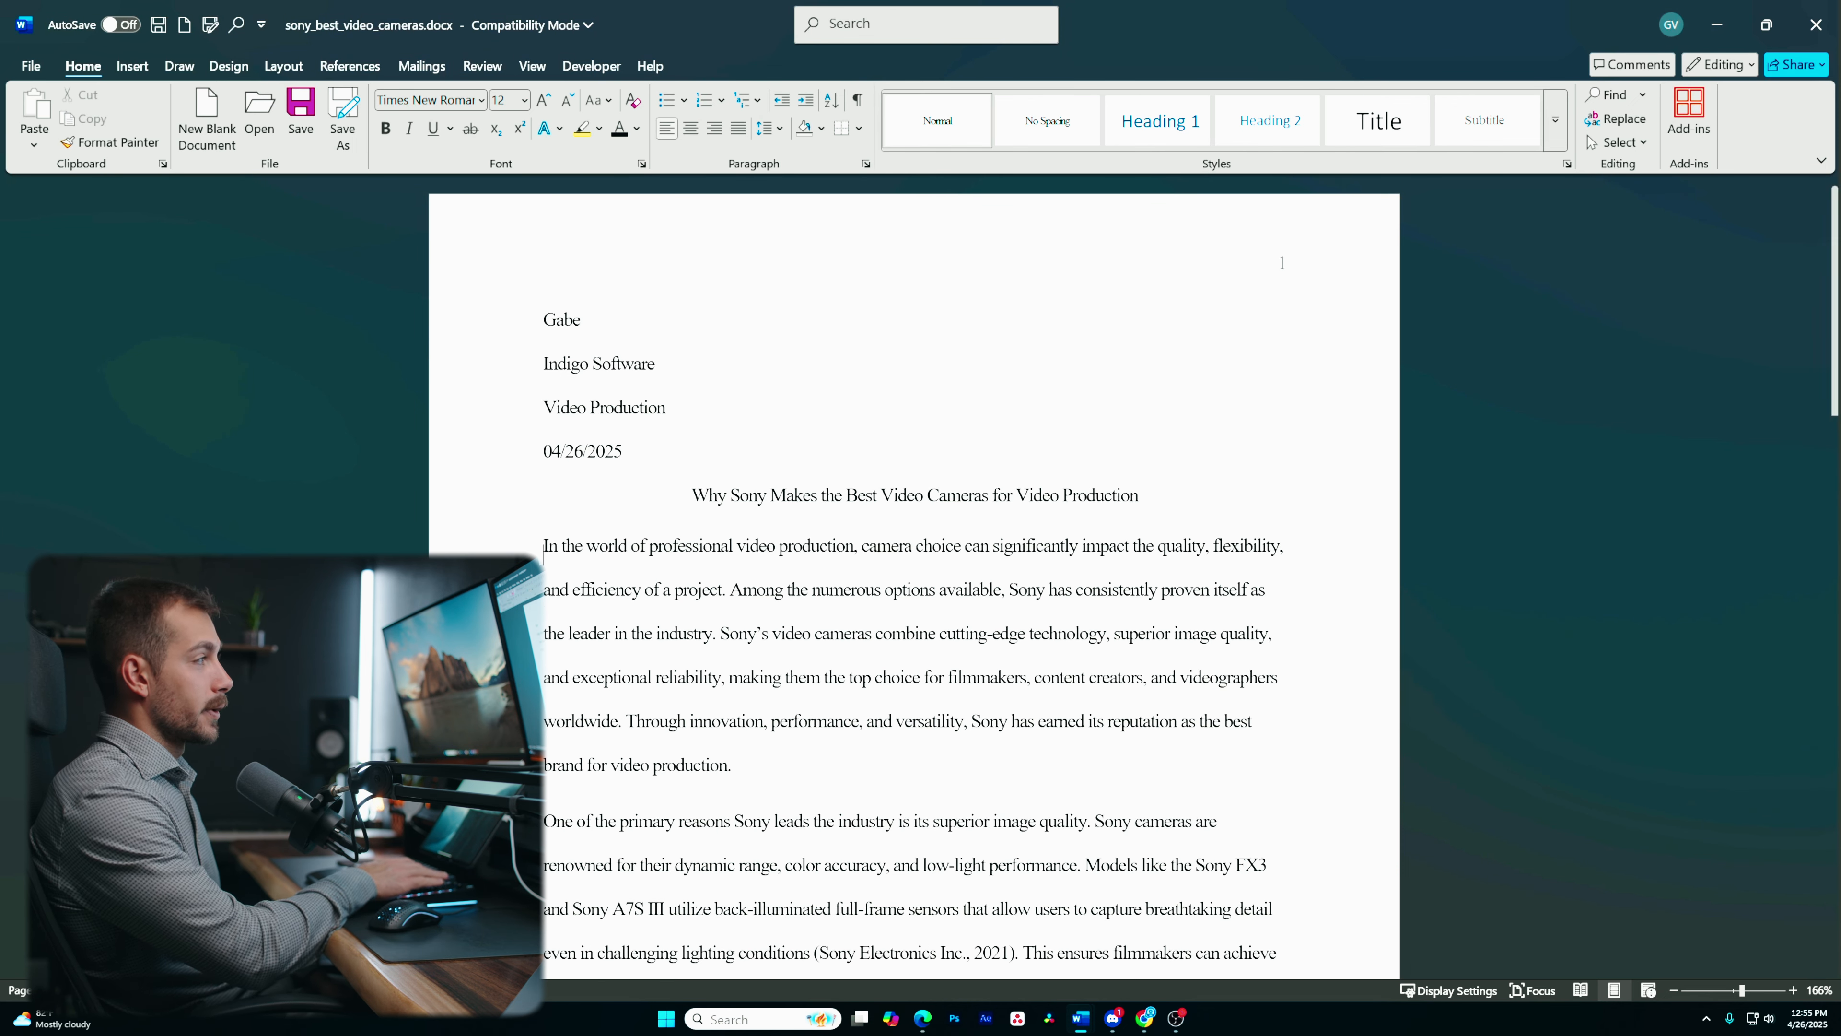
left_click(704, 496)
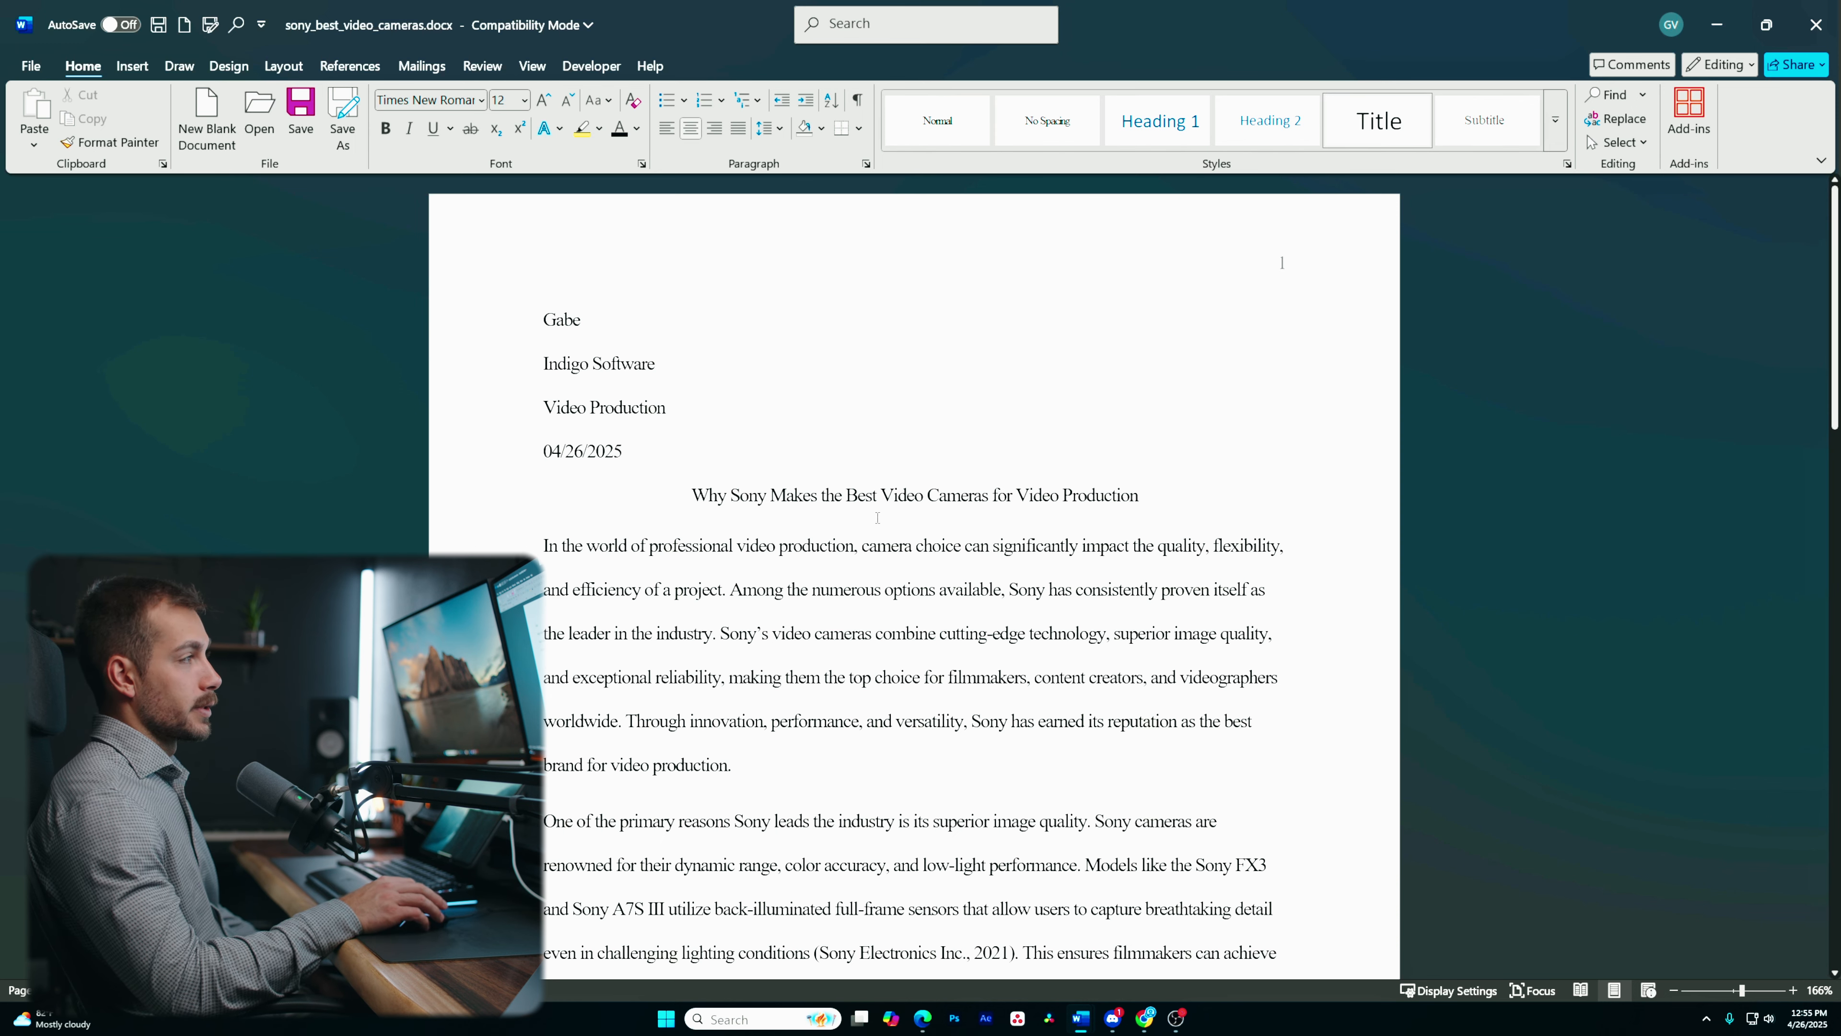
key("Right")
scroll(681, 549, "down", 4)
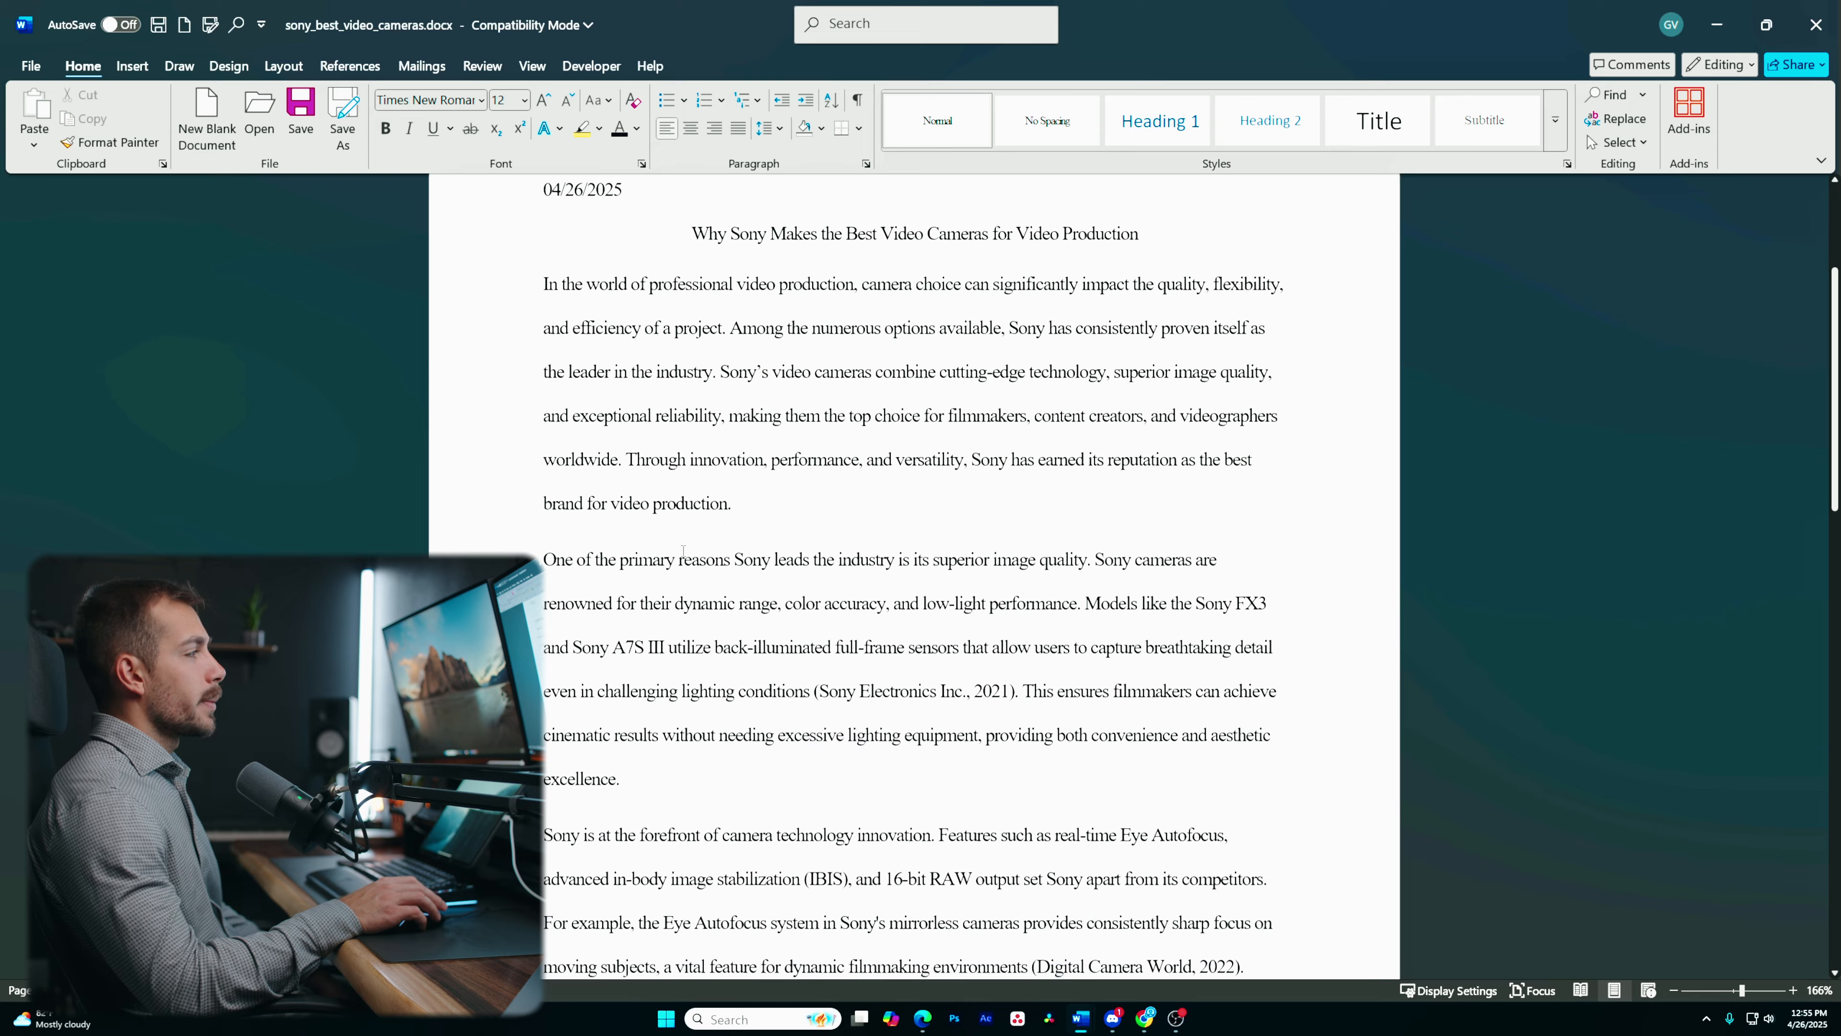
scroll(752, 488, "up", 1)
scroll(724, 504, "down", 2)
left_click(546, 429)
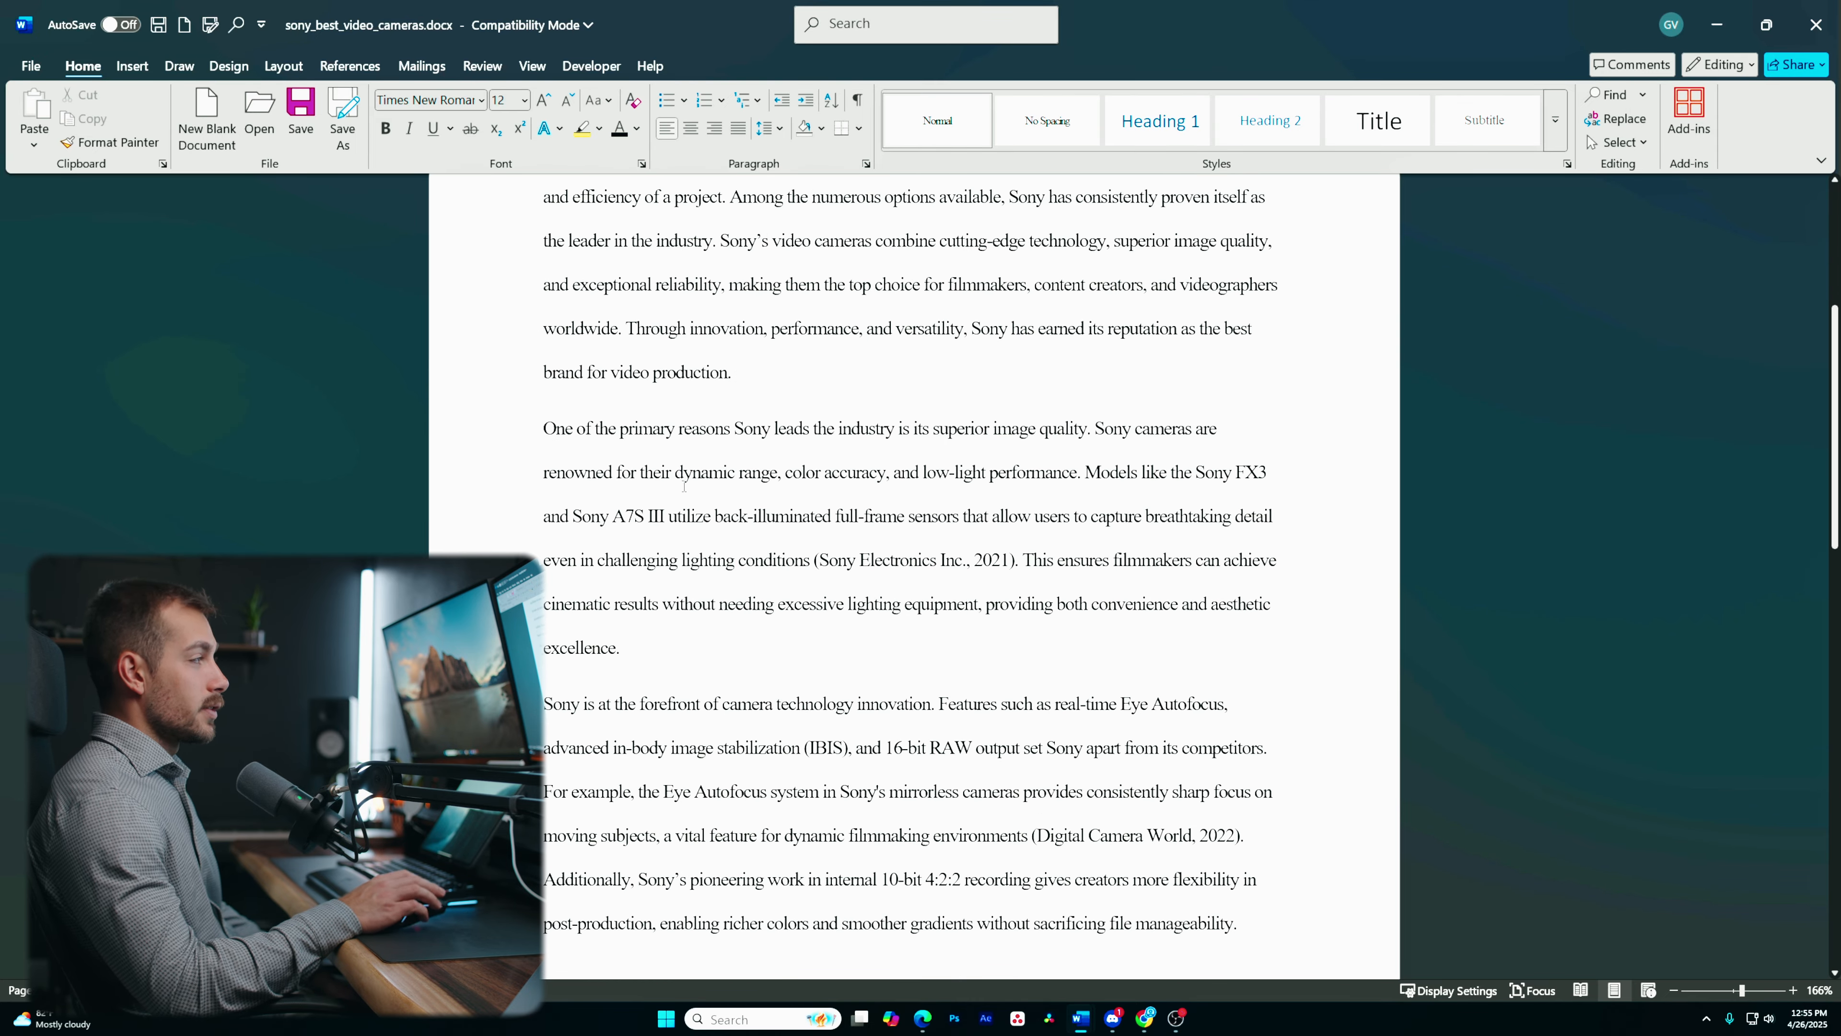
scroll(565, 450, "up", 4)
scroll(601, 582, "down", 1)
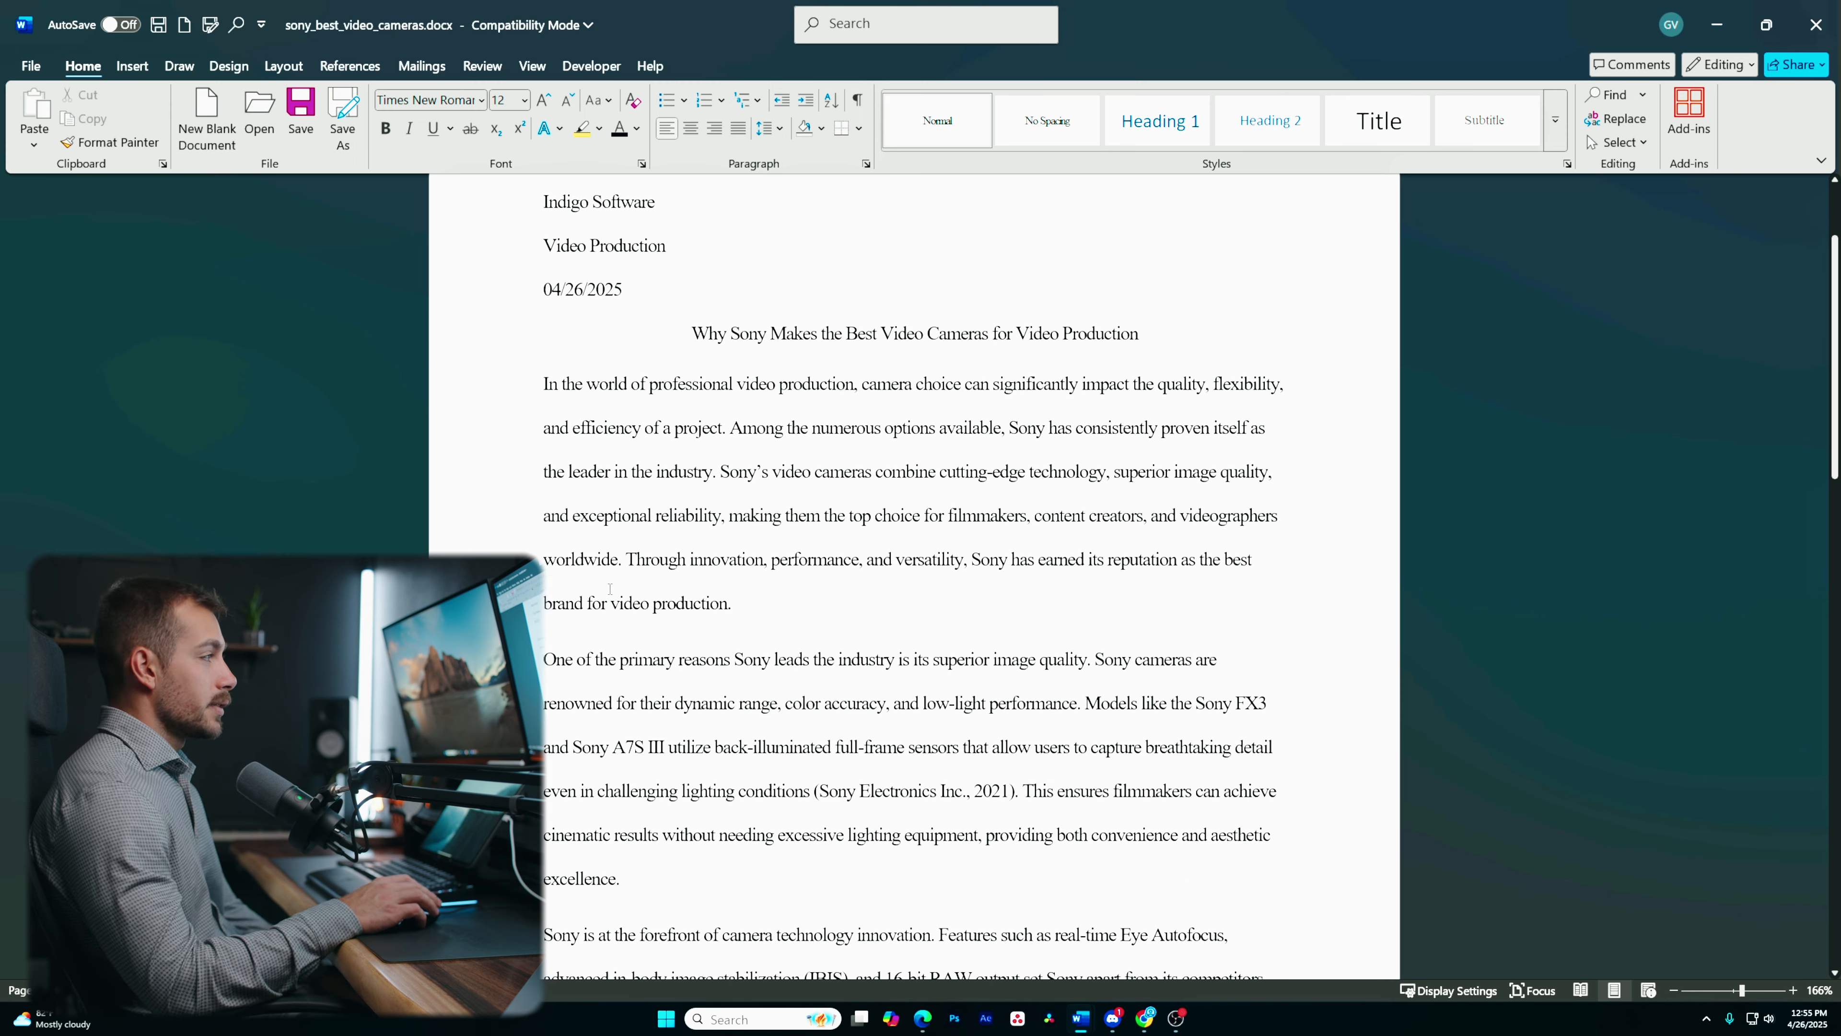
scroll(624, 581, "up", 1)
scroll(643, 577, "down", 2)
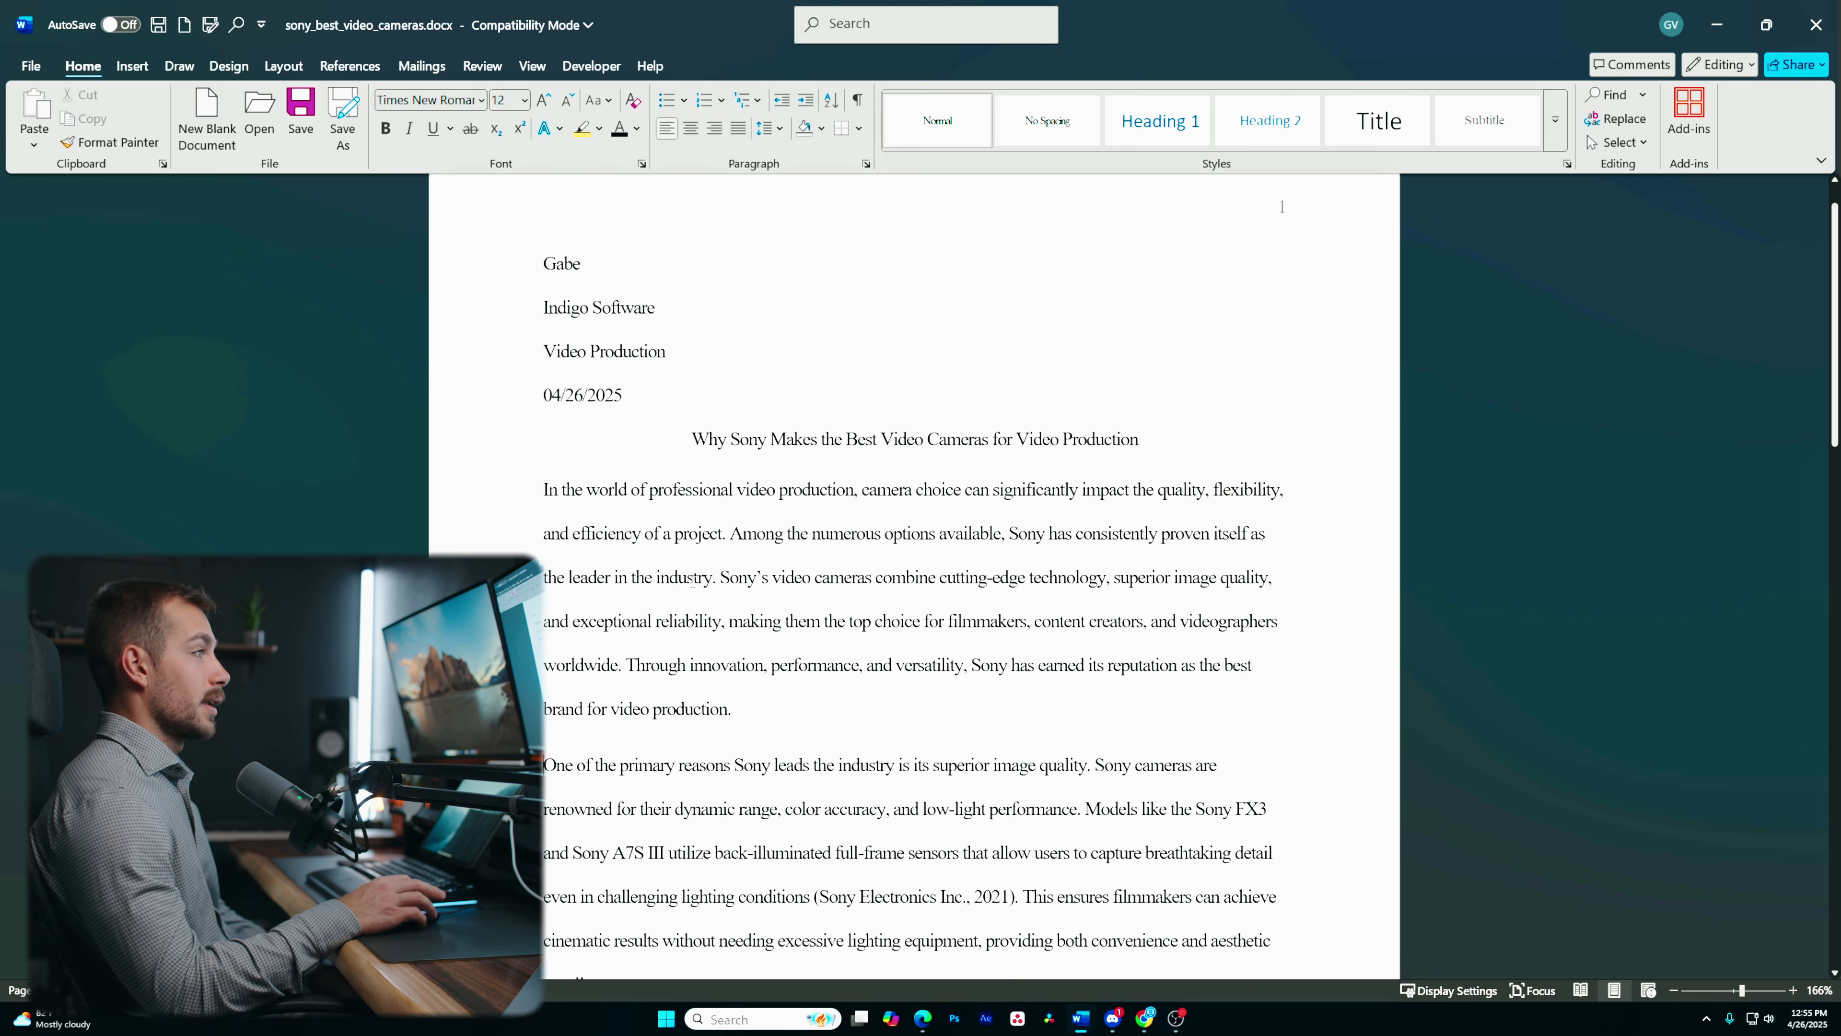
scroll(609, 500, "up", 3)
scroll(572, 423, "down", 2)
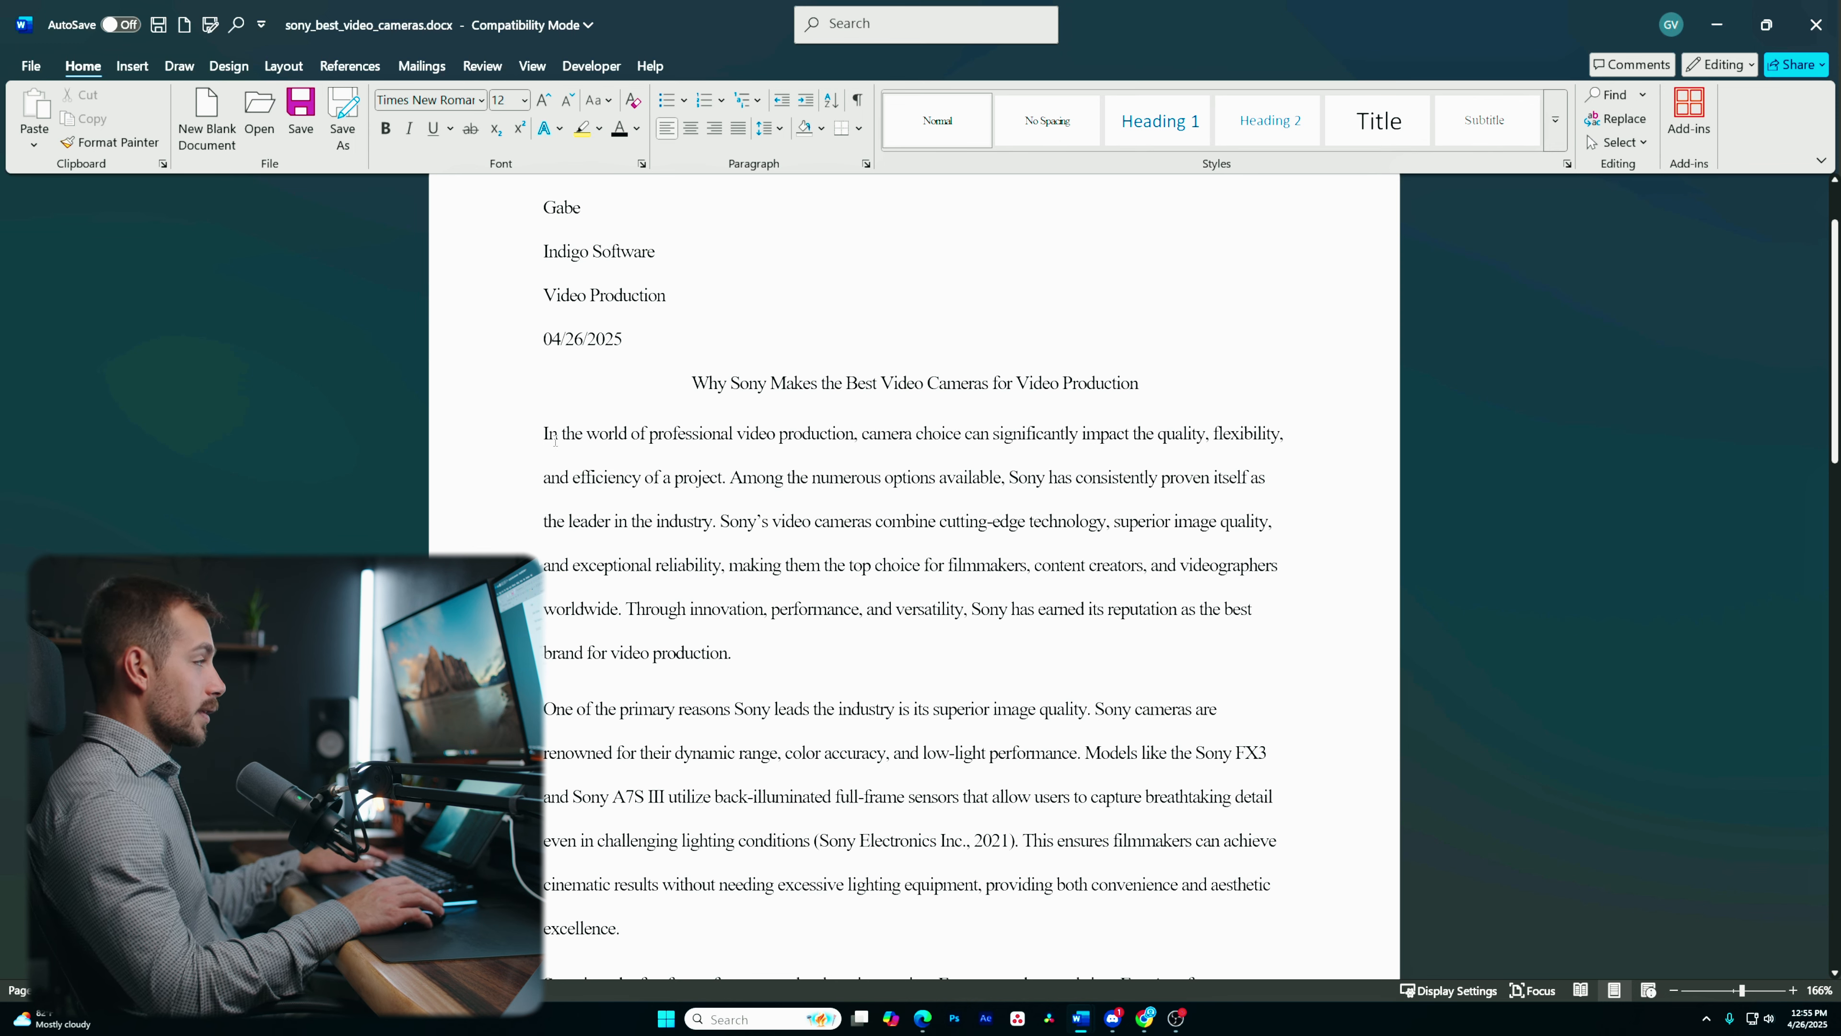
- Try indenting the opening body paragraphs with tabs, then undo the three tab indents
key("Tab")
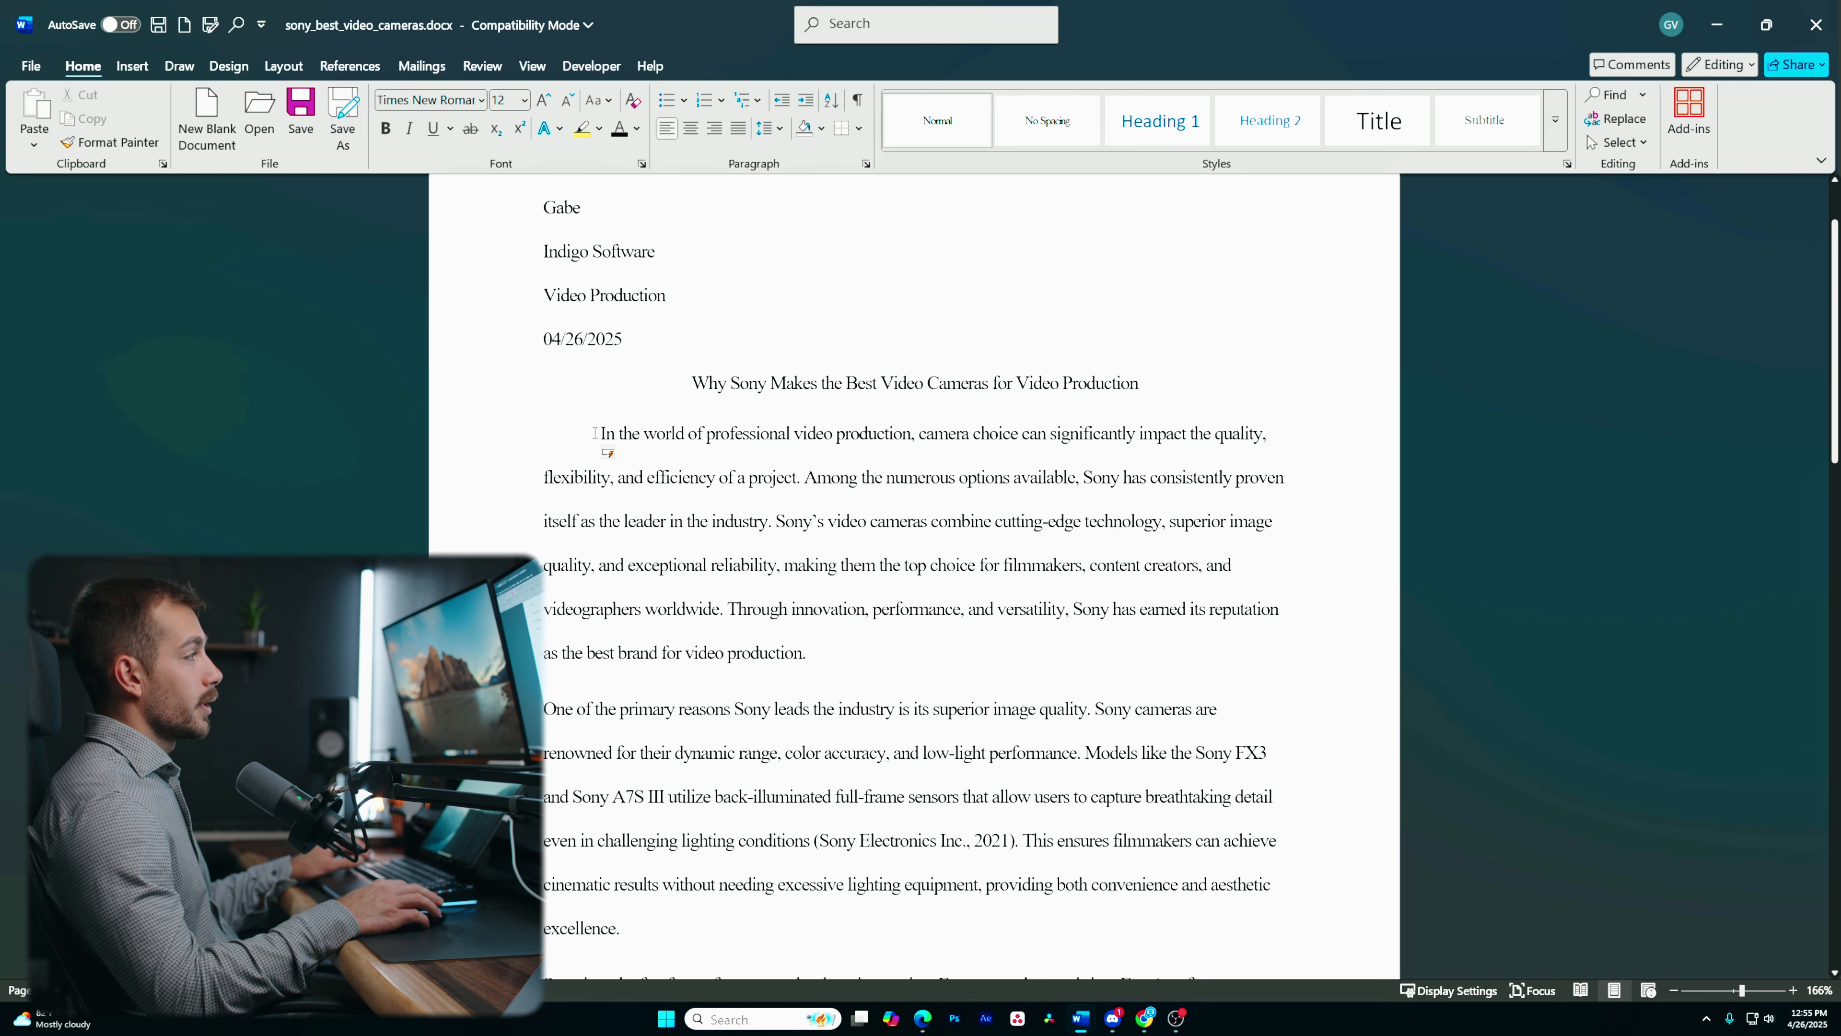
scroll(819, 501, "down", 2)
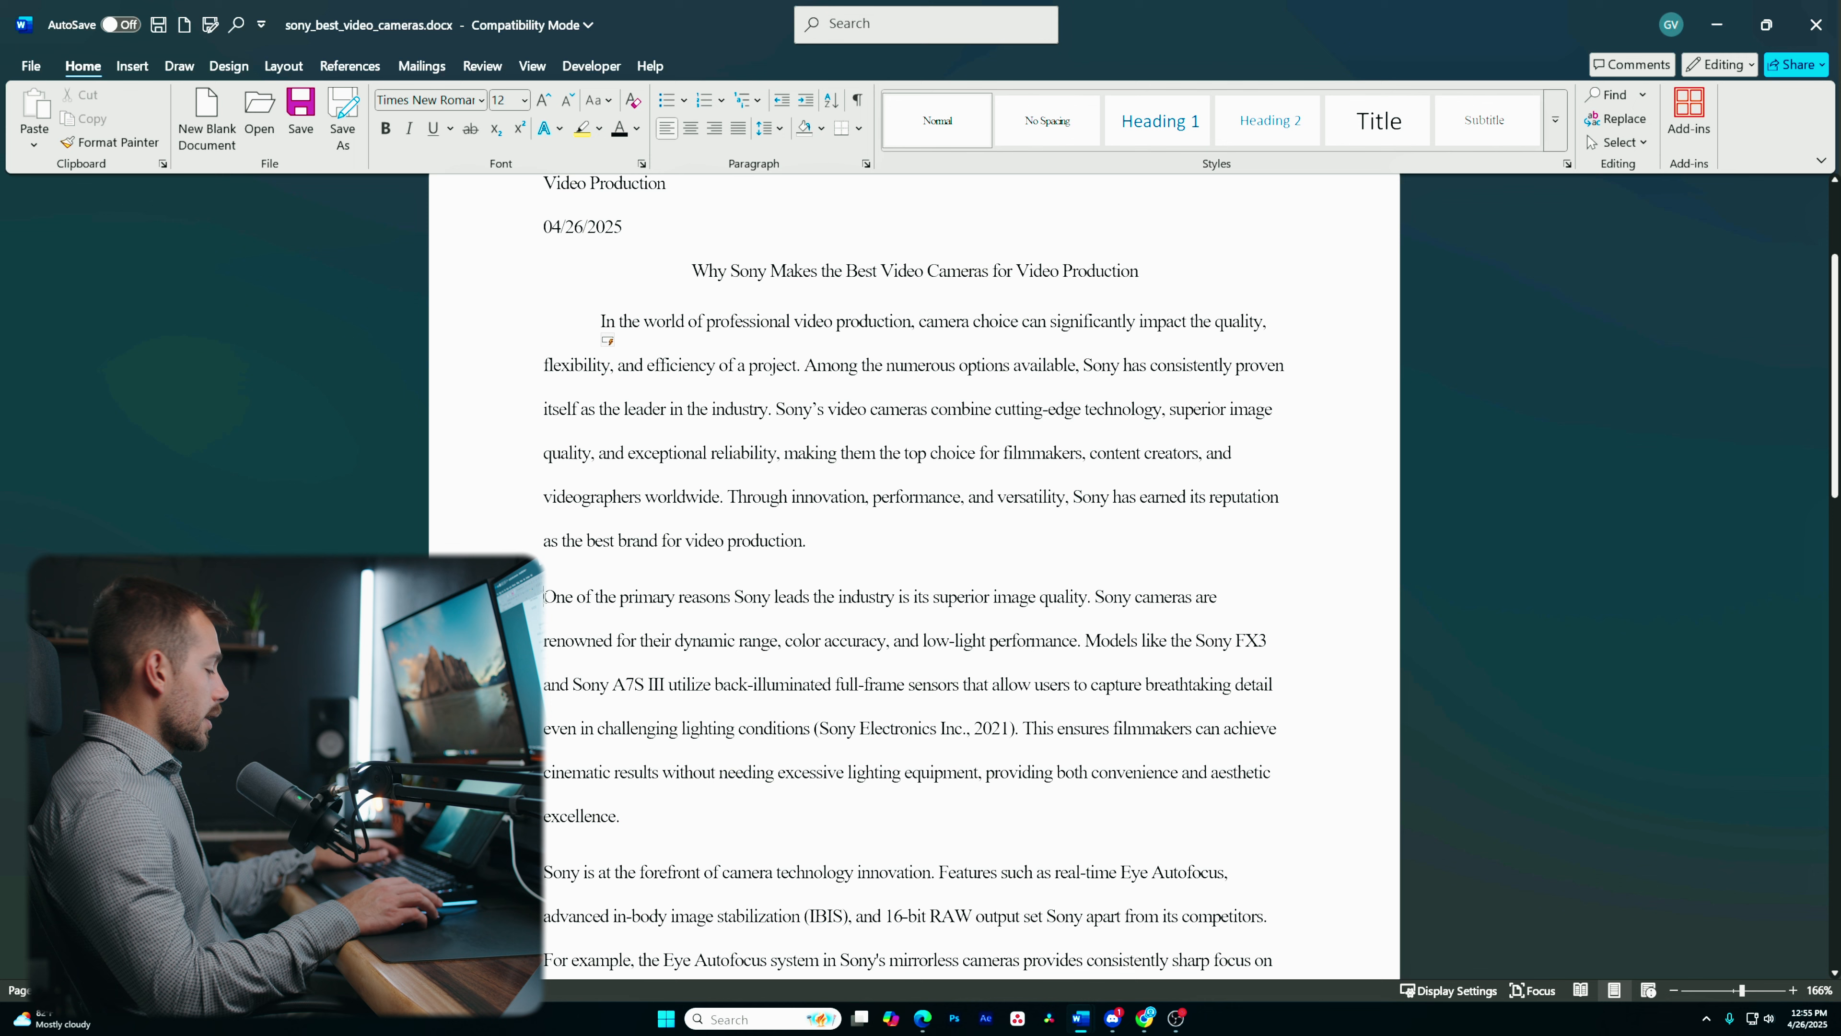
key("Tab")
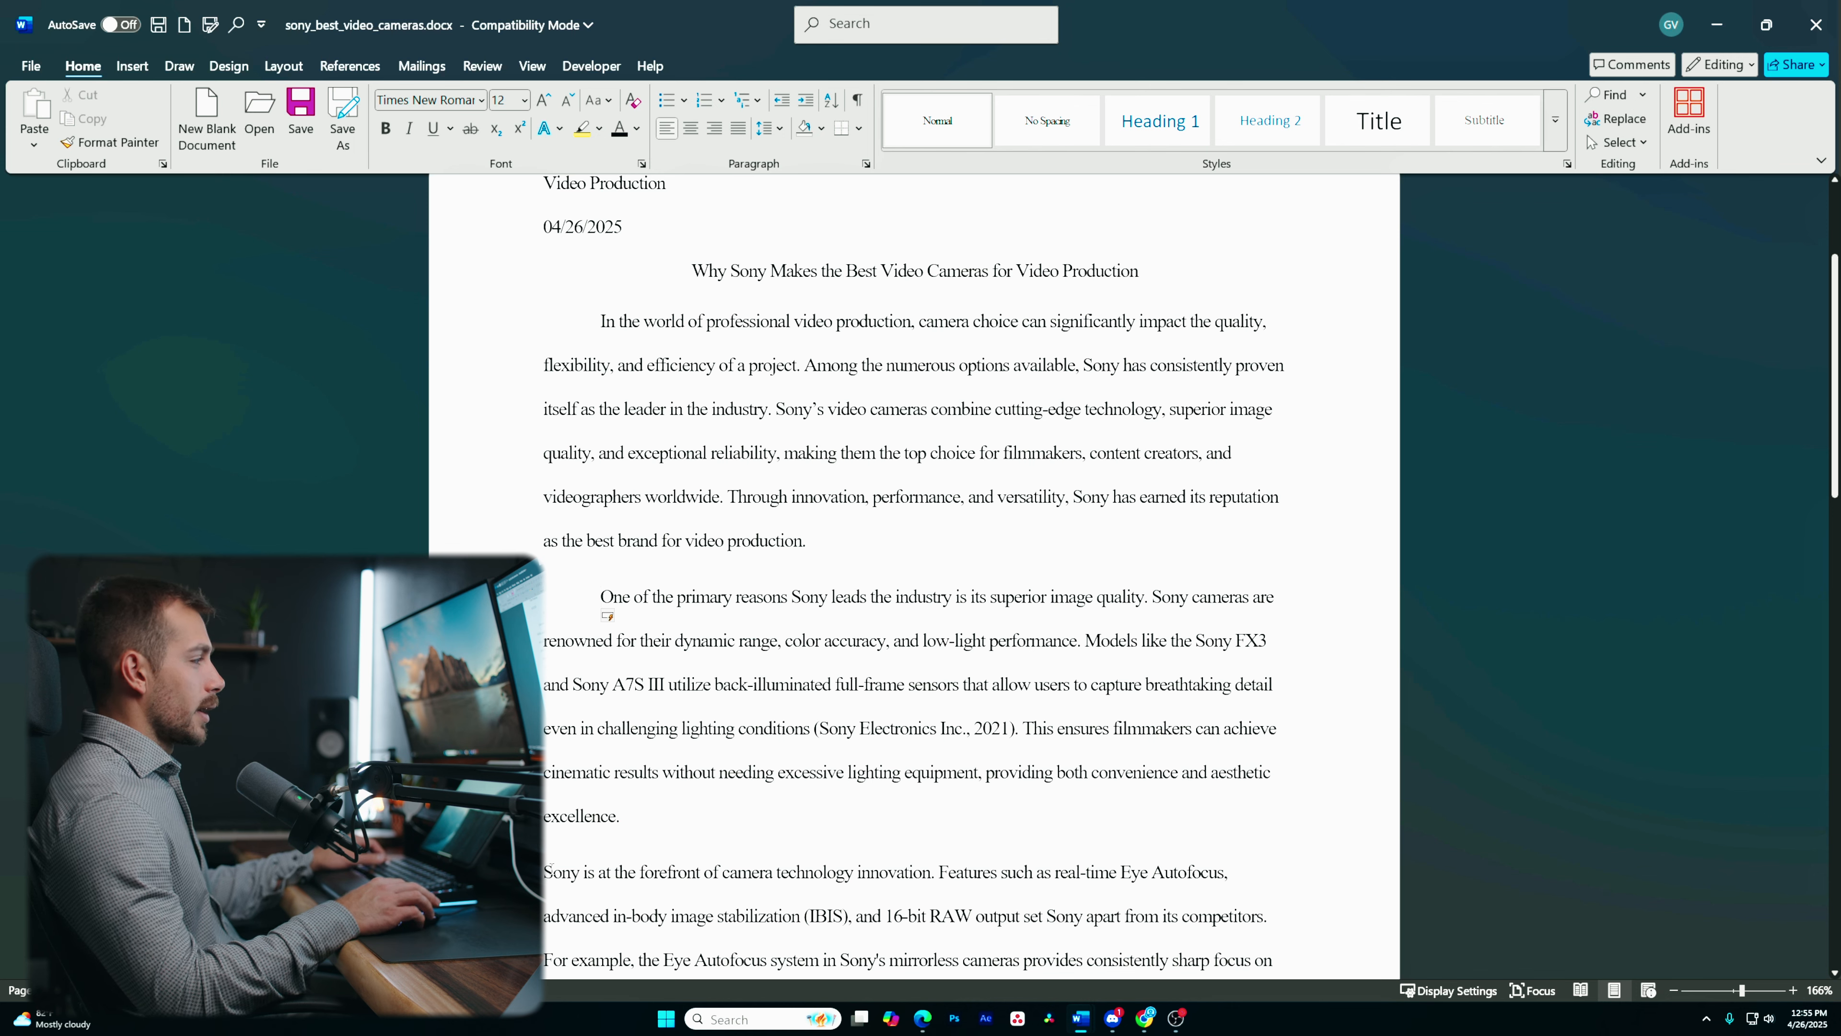
key("Tab")
key("ctrl+z")
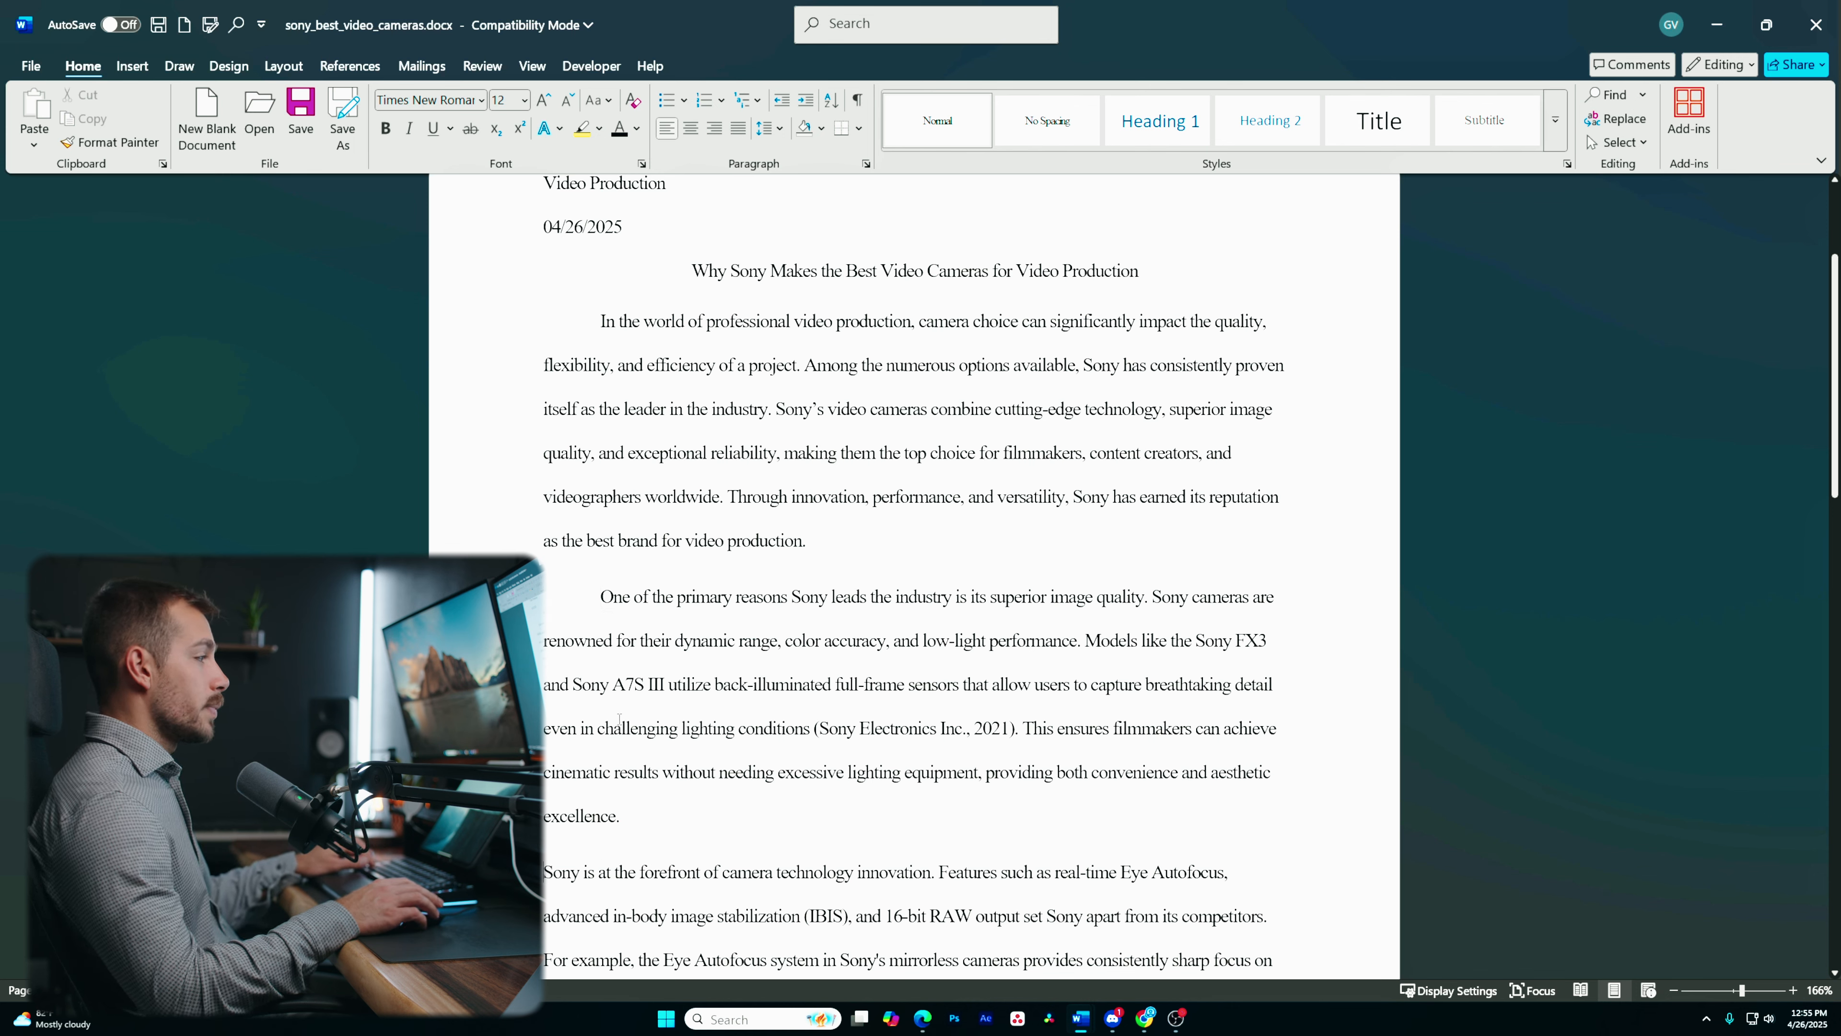
key("ctrl+z")
key("ctrl+z")
- Give the selected body paragraphs a first-line indent of 0.5 inch through the paragraph settings
scroll(571, 543, "up", 4)
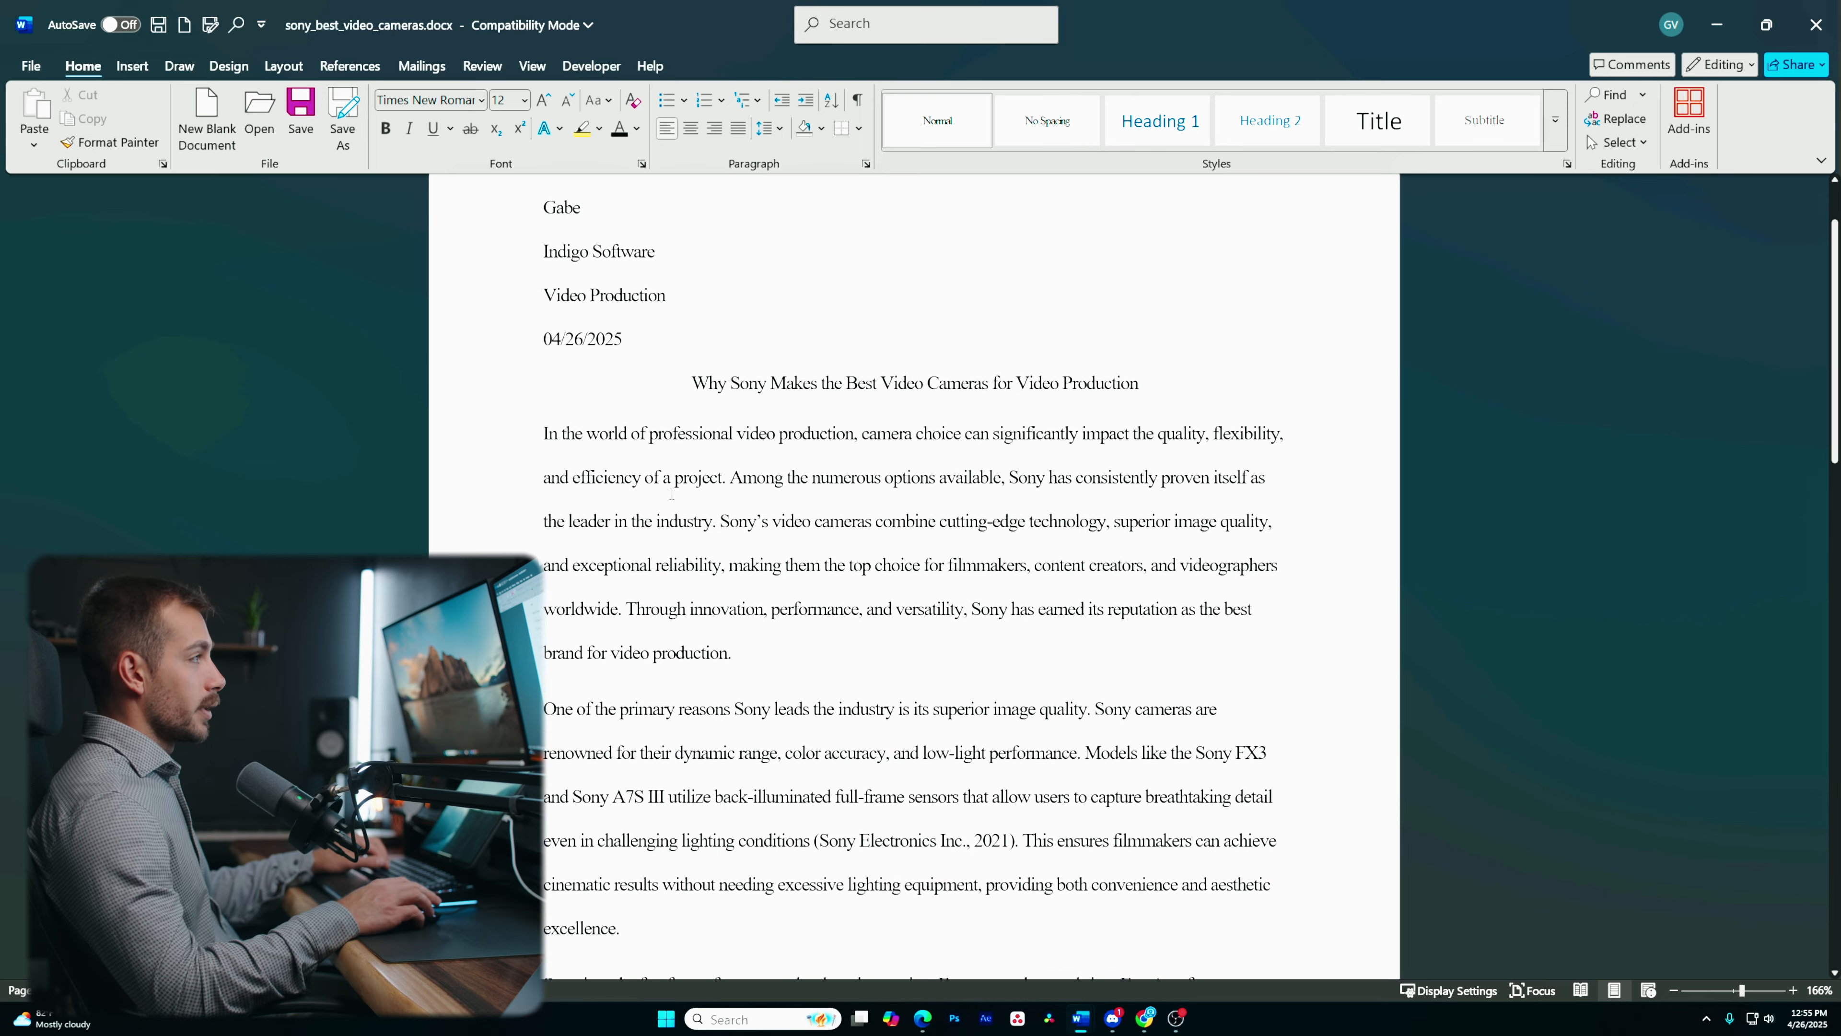
left_click_drag(545, 546, 840, 1030)
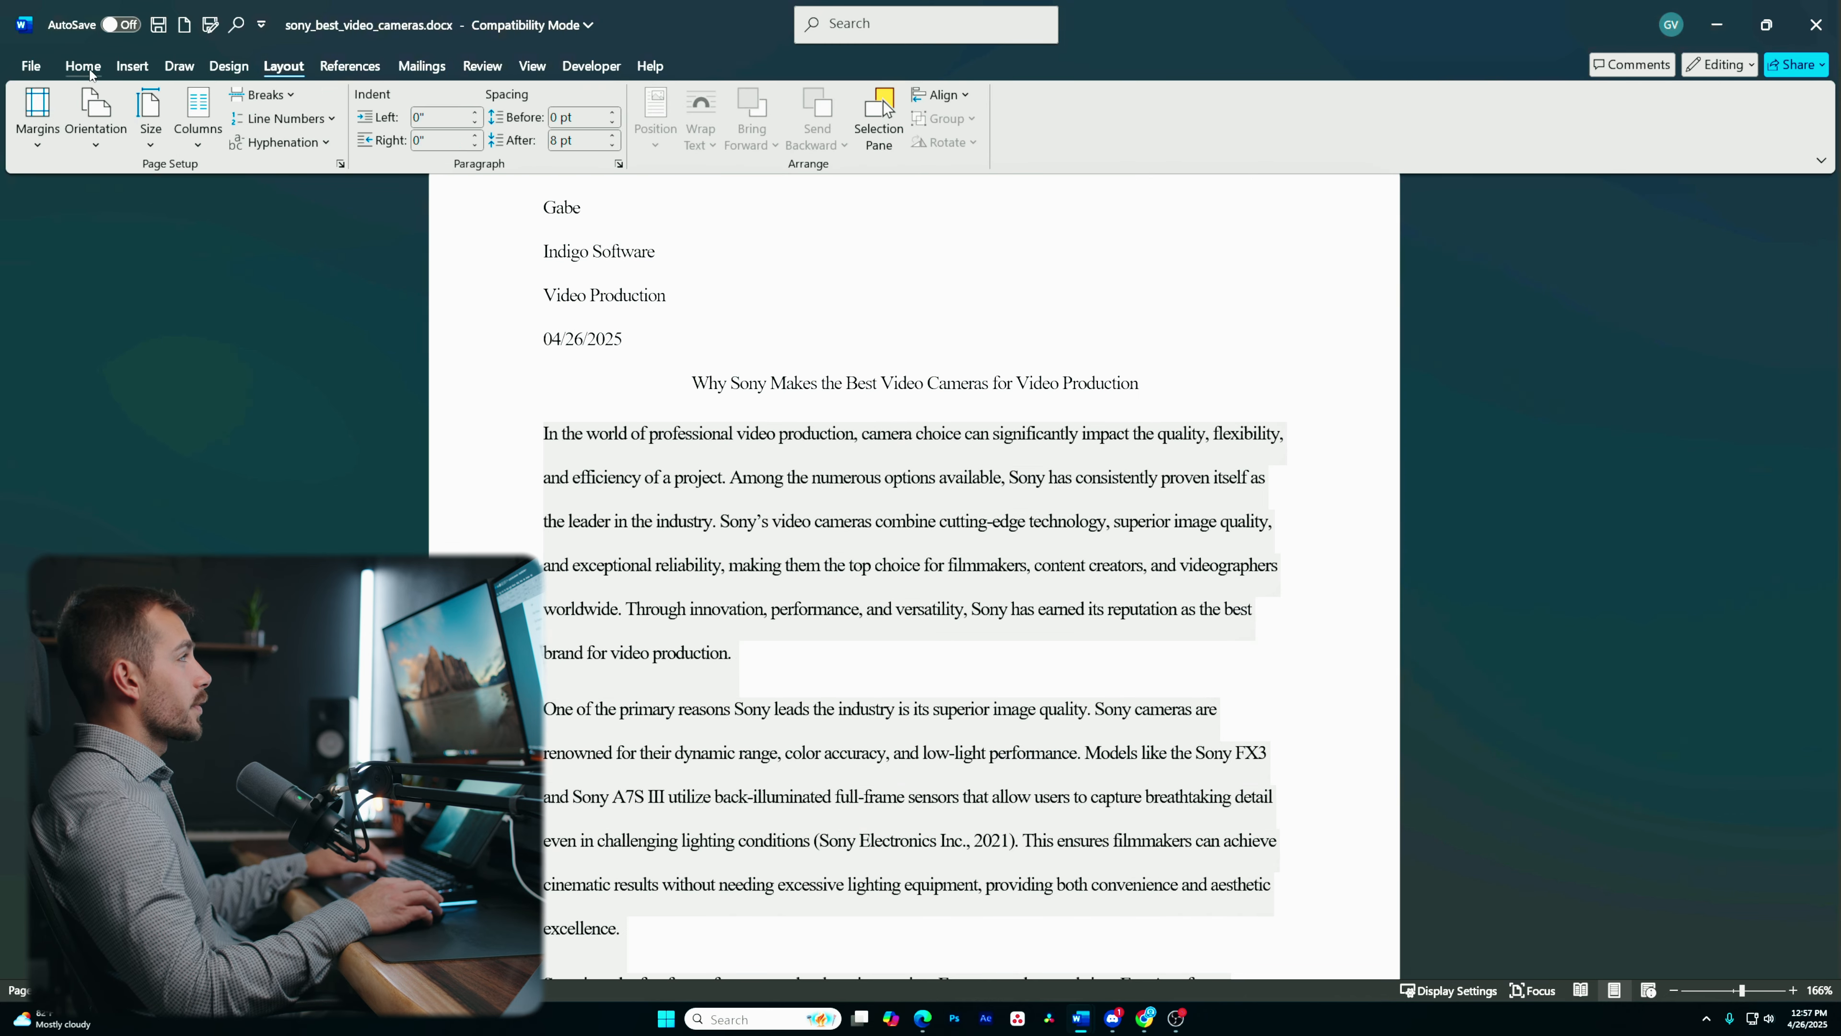
left_click(89, 71)
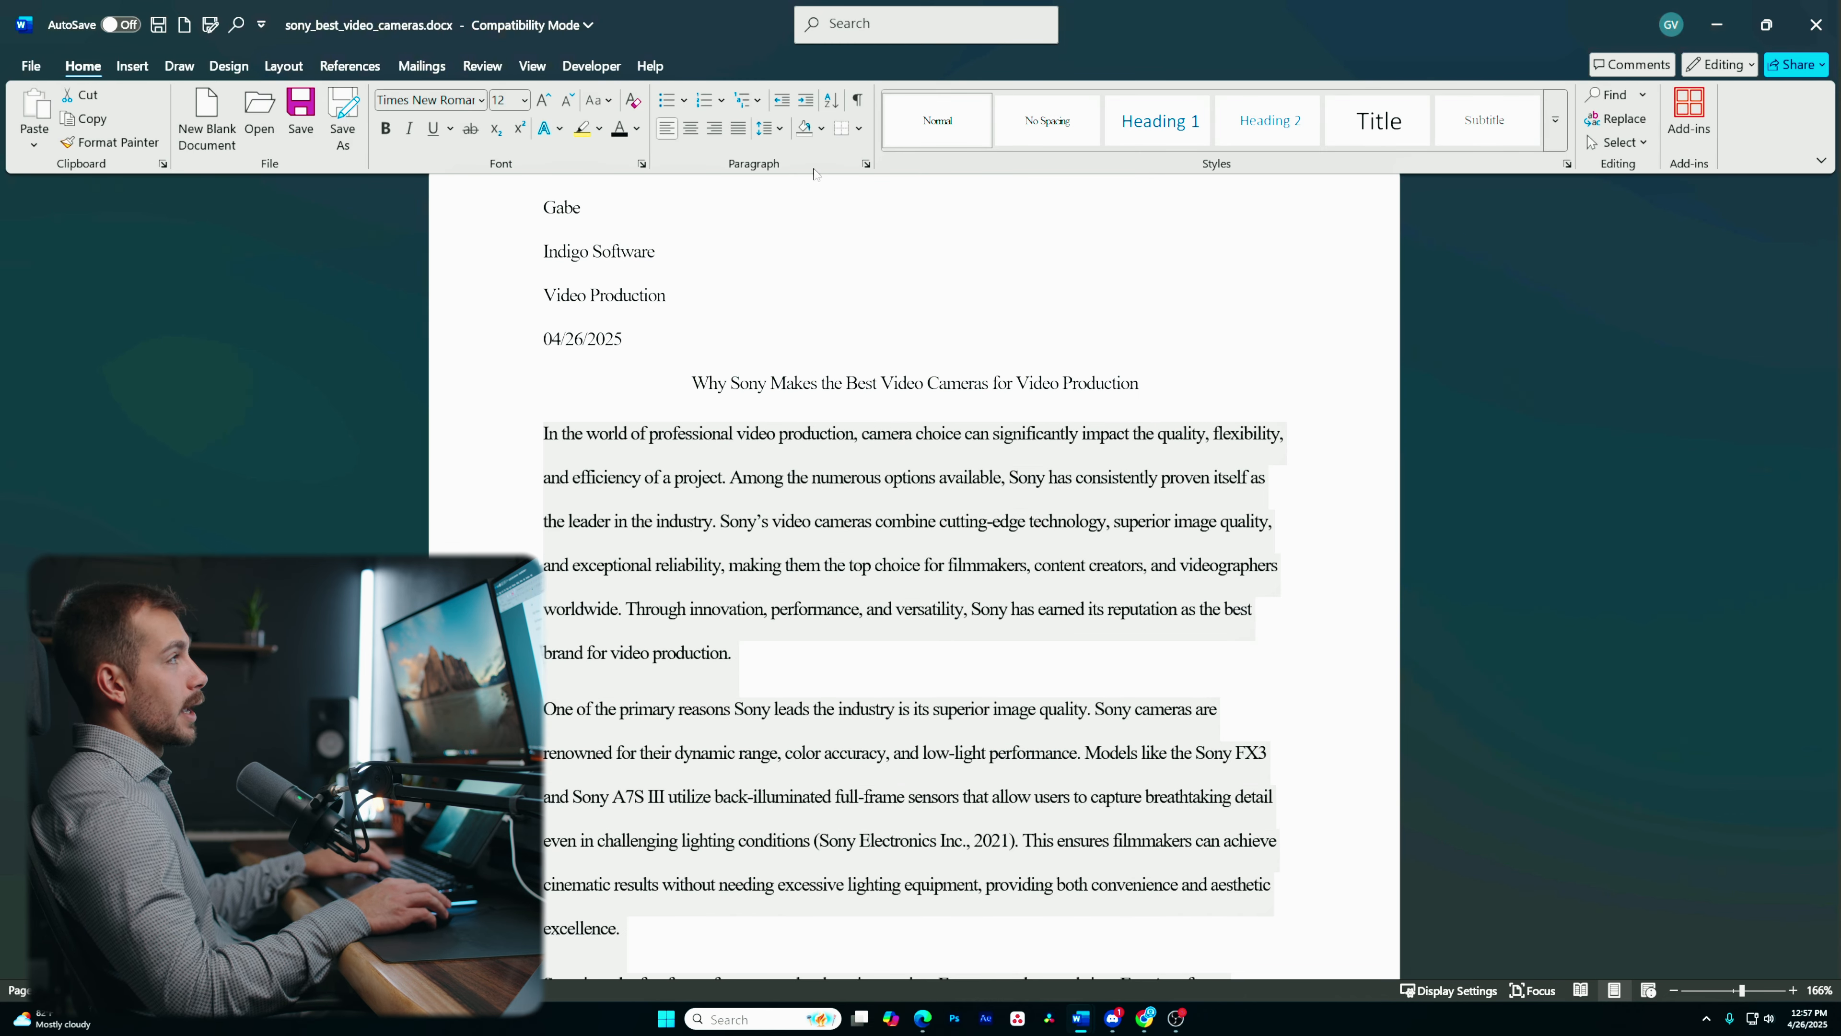
left_click(865, 166)
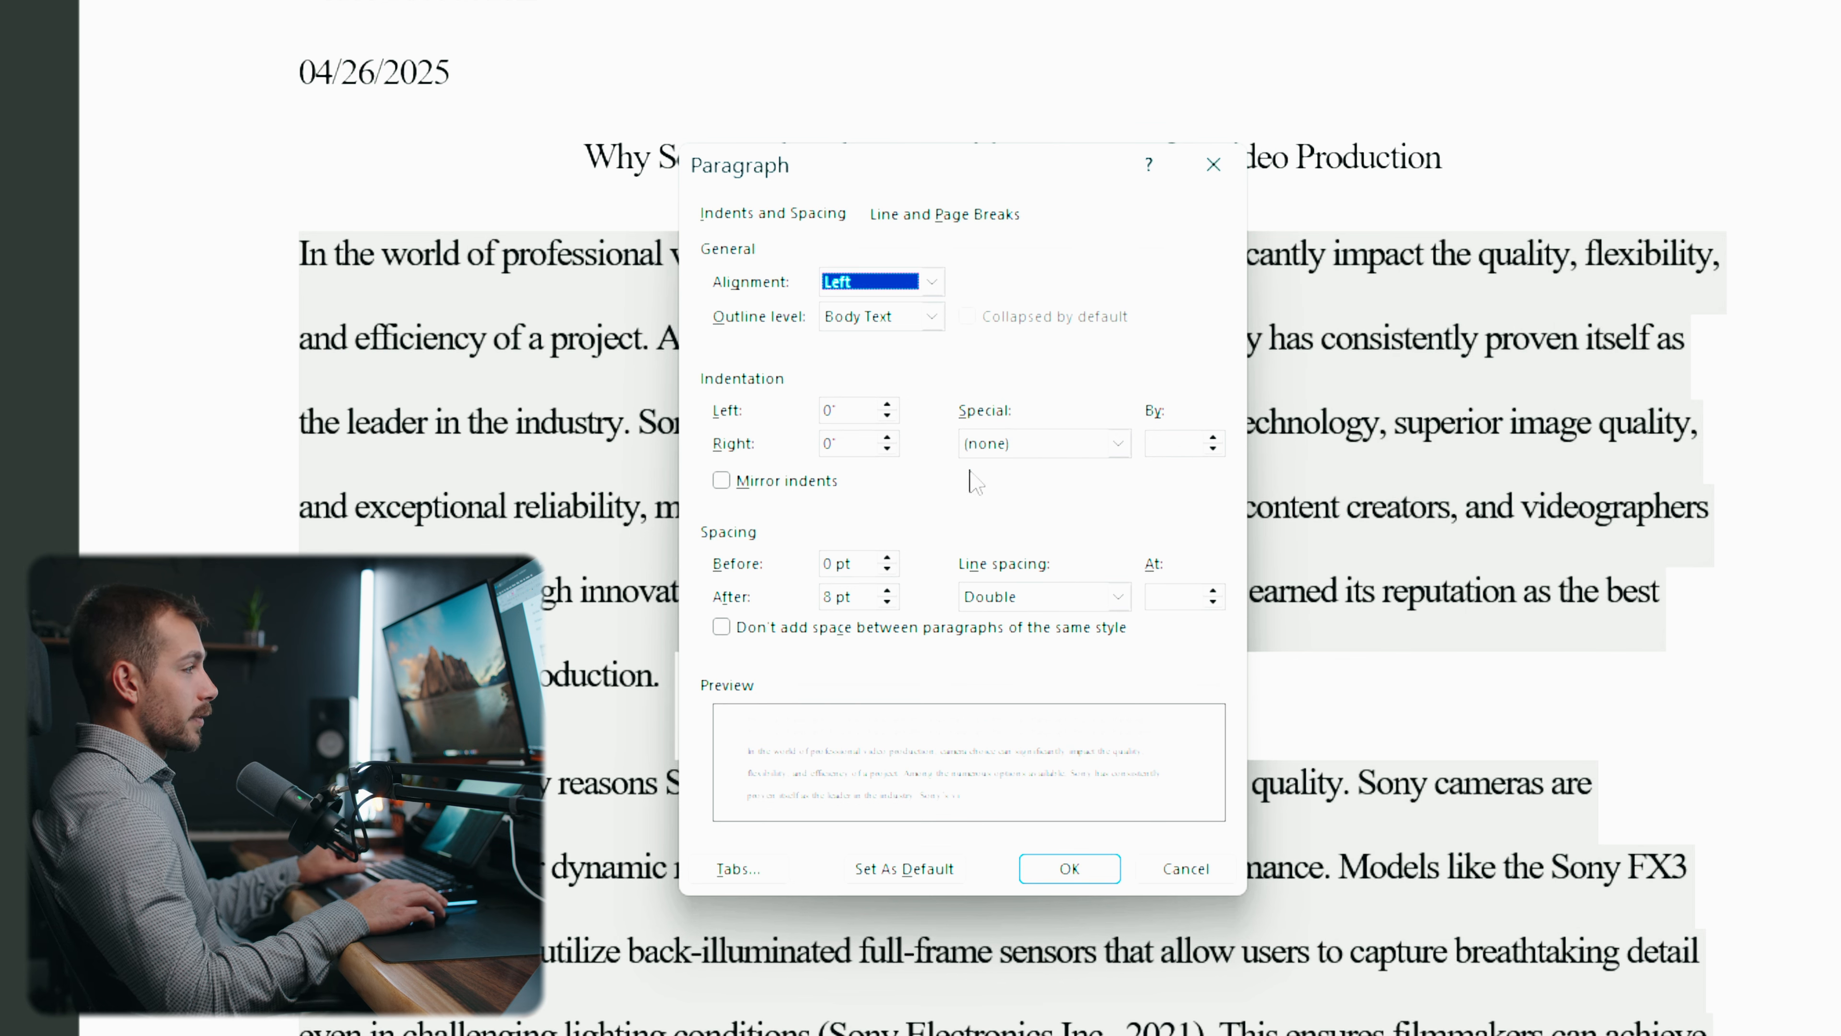
left_click(1044, 443)
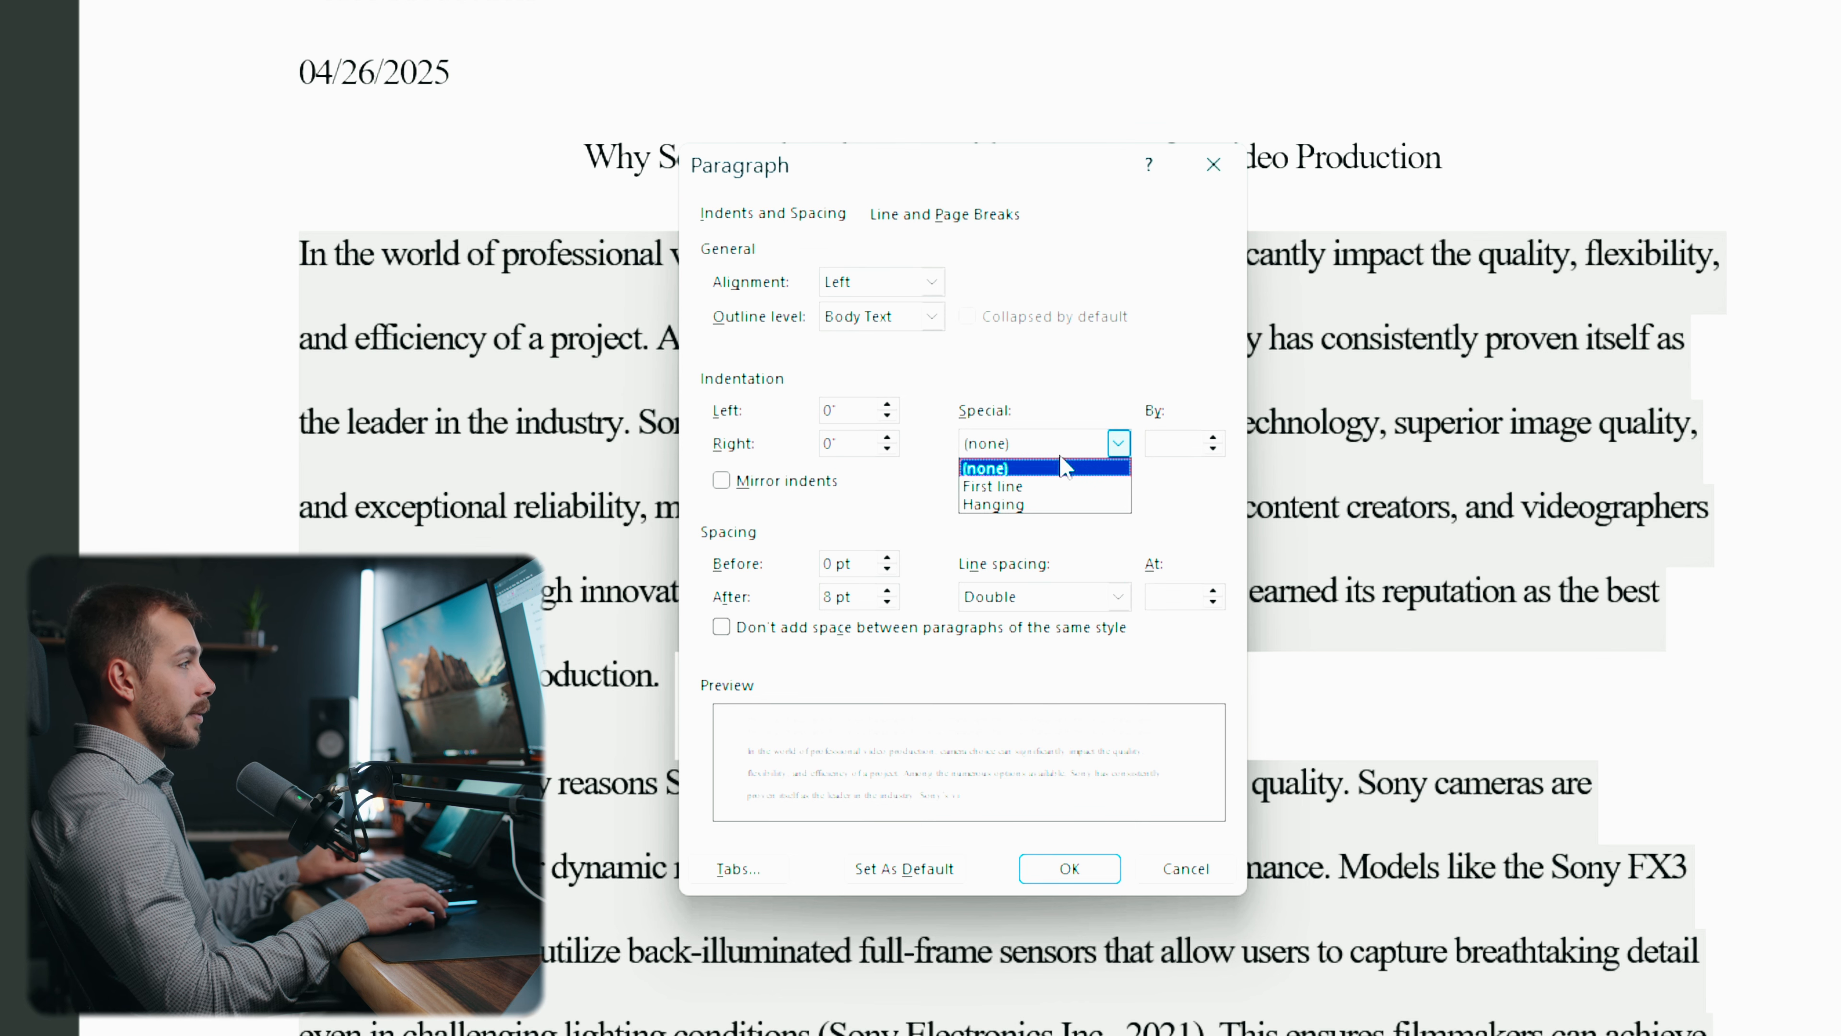
left_click(1011, 487)
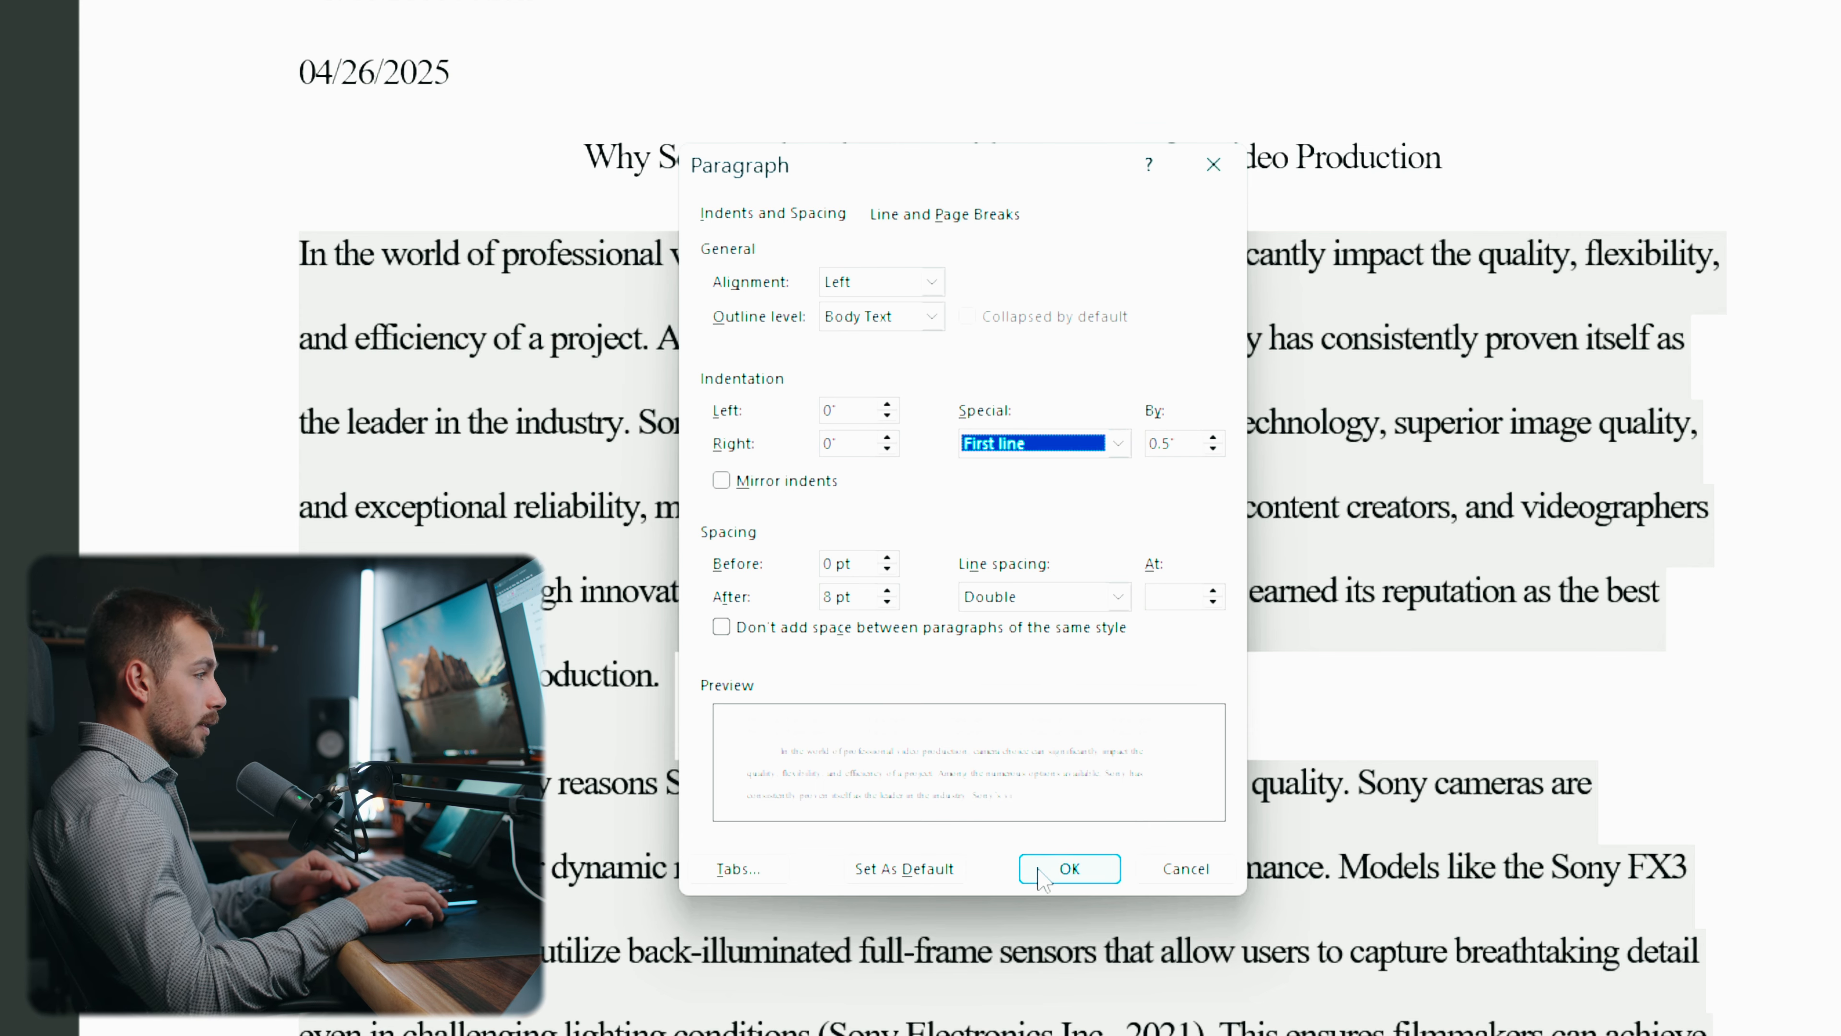
left_click(1070, 869)
scroll(421, 484, "up", 2)
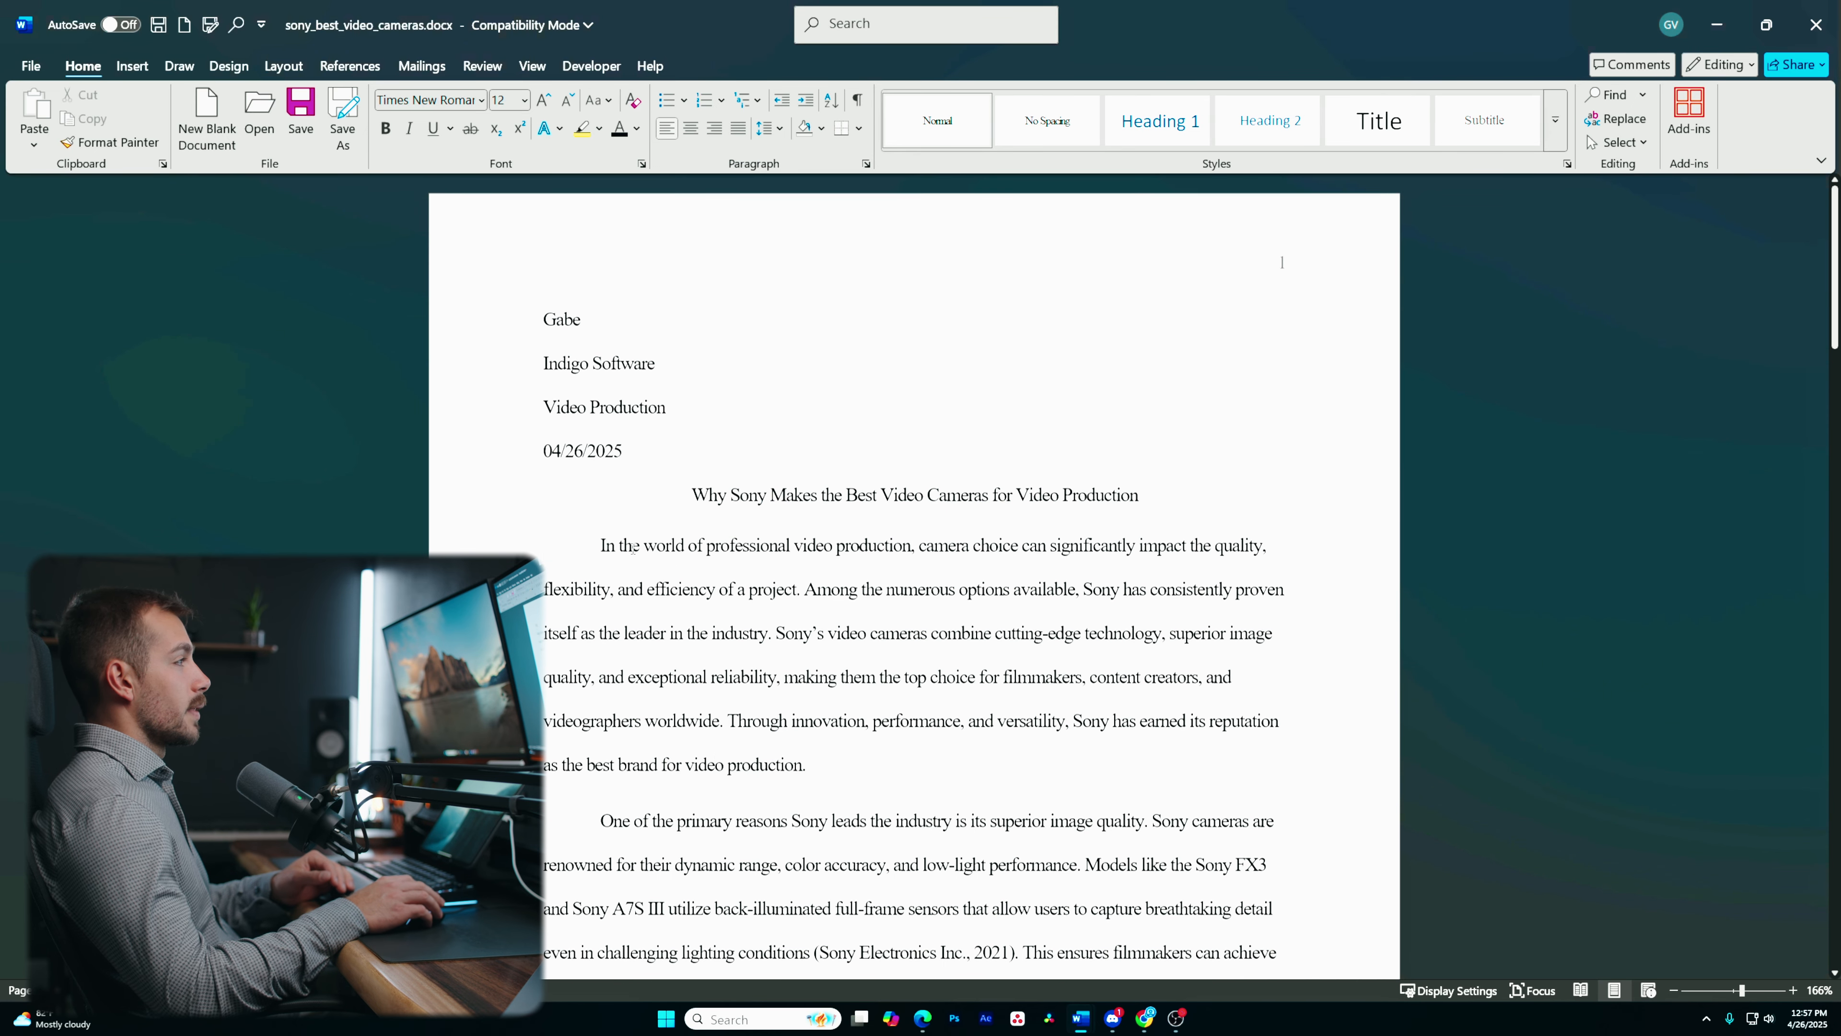
scroll(607, 553, "down", 5)
scroll(631, 562, "up", 2)
scroll(662, 573, "down", 4)
scroll(662, 573, "down", 1)
scroll(661, 573, "up", 6)
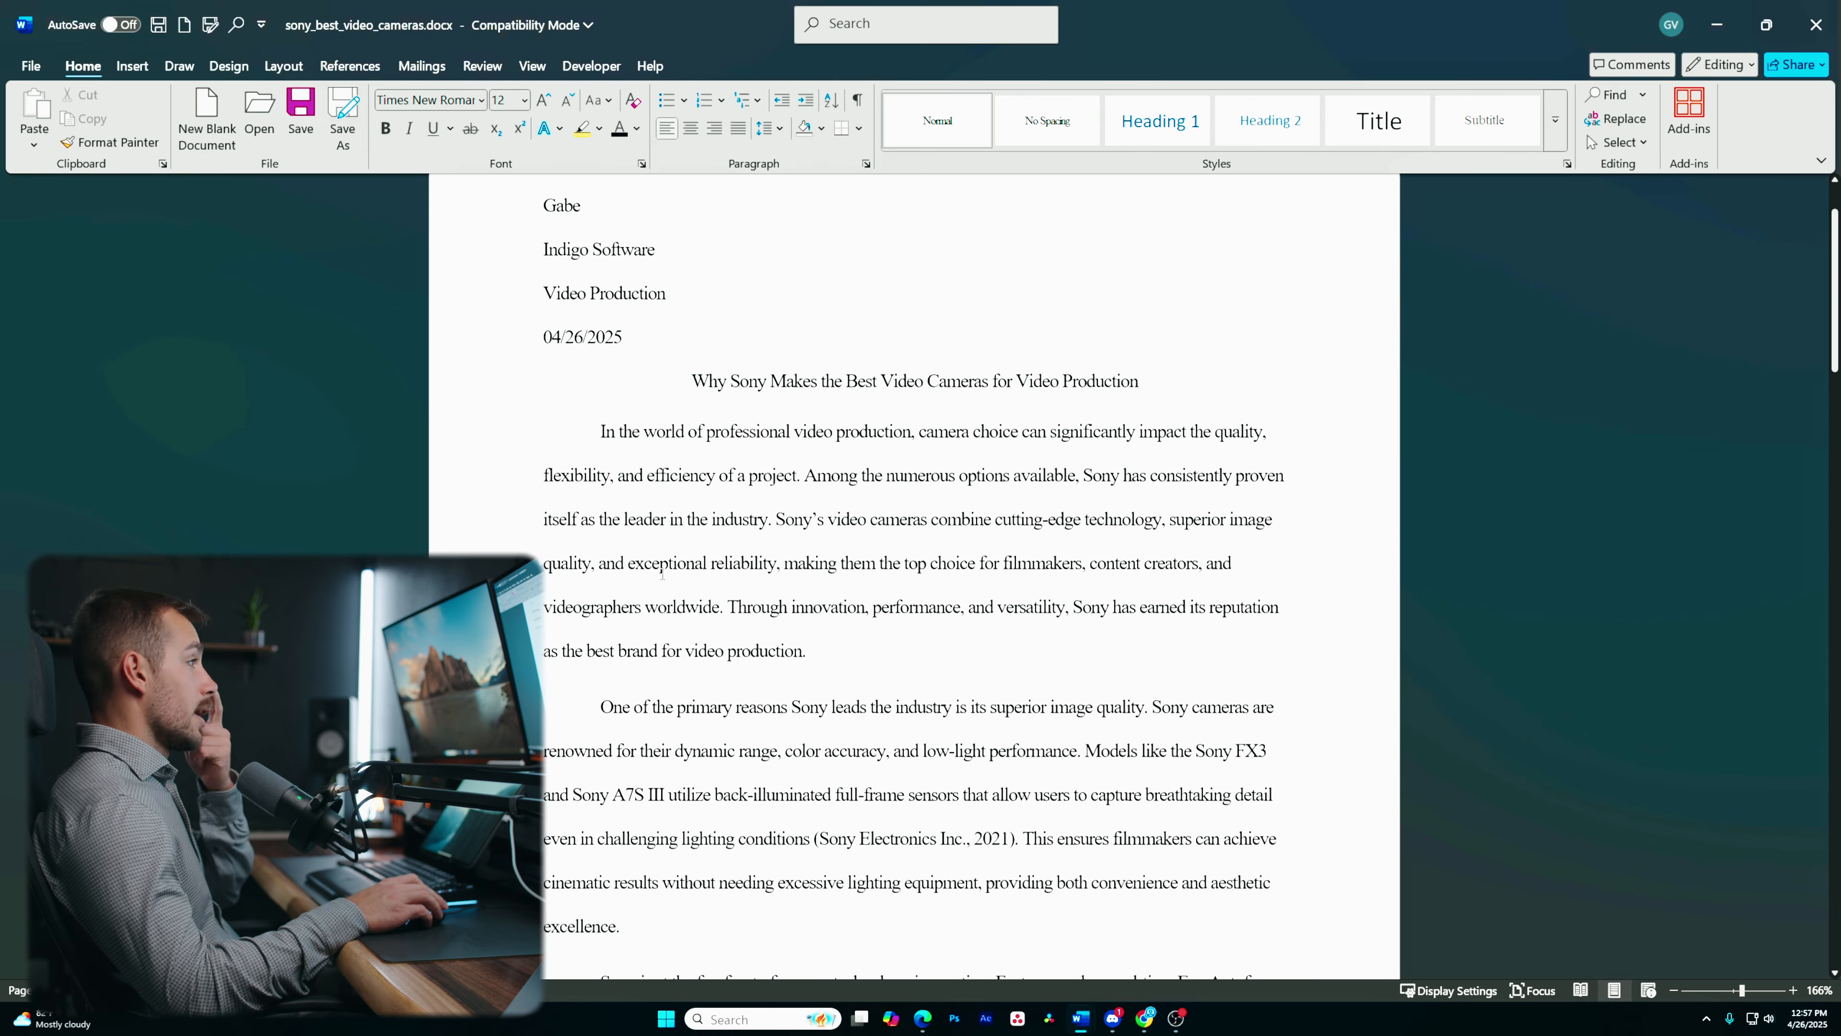
scroll(662, 573, "up", 1)
left_click_drag(600, 489, 947, 728)
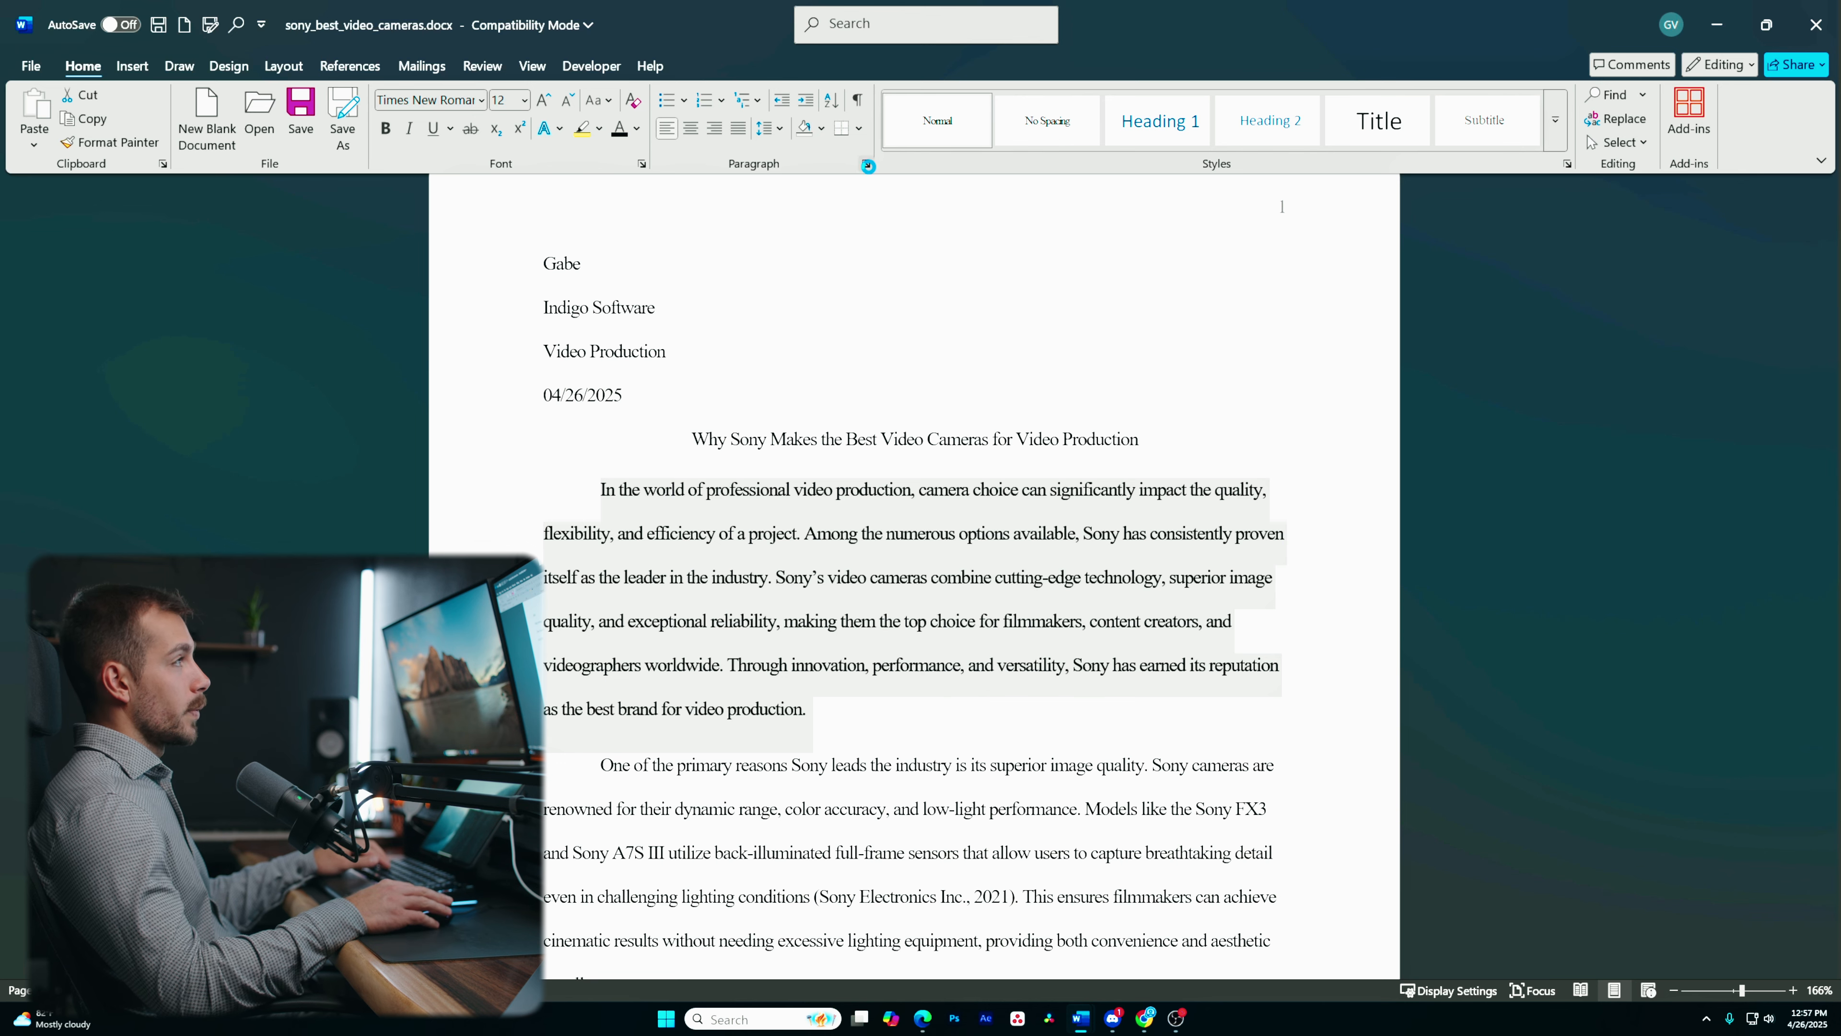
left_click(866, 164)
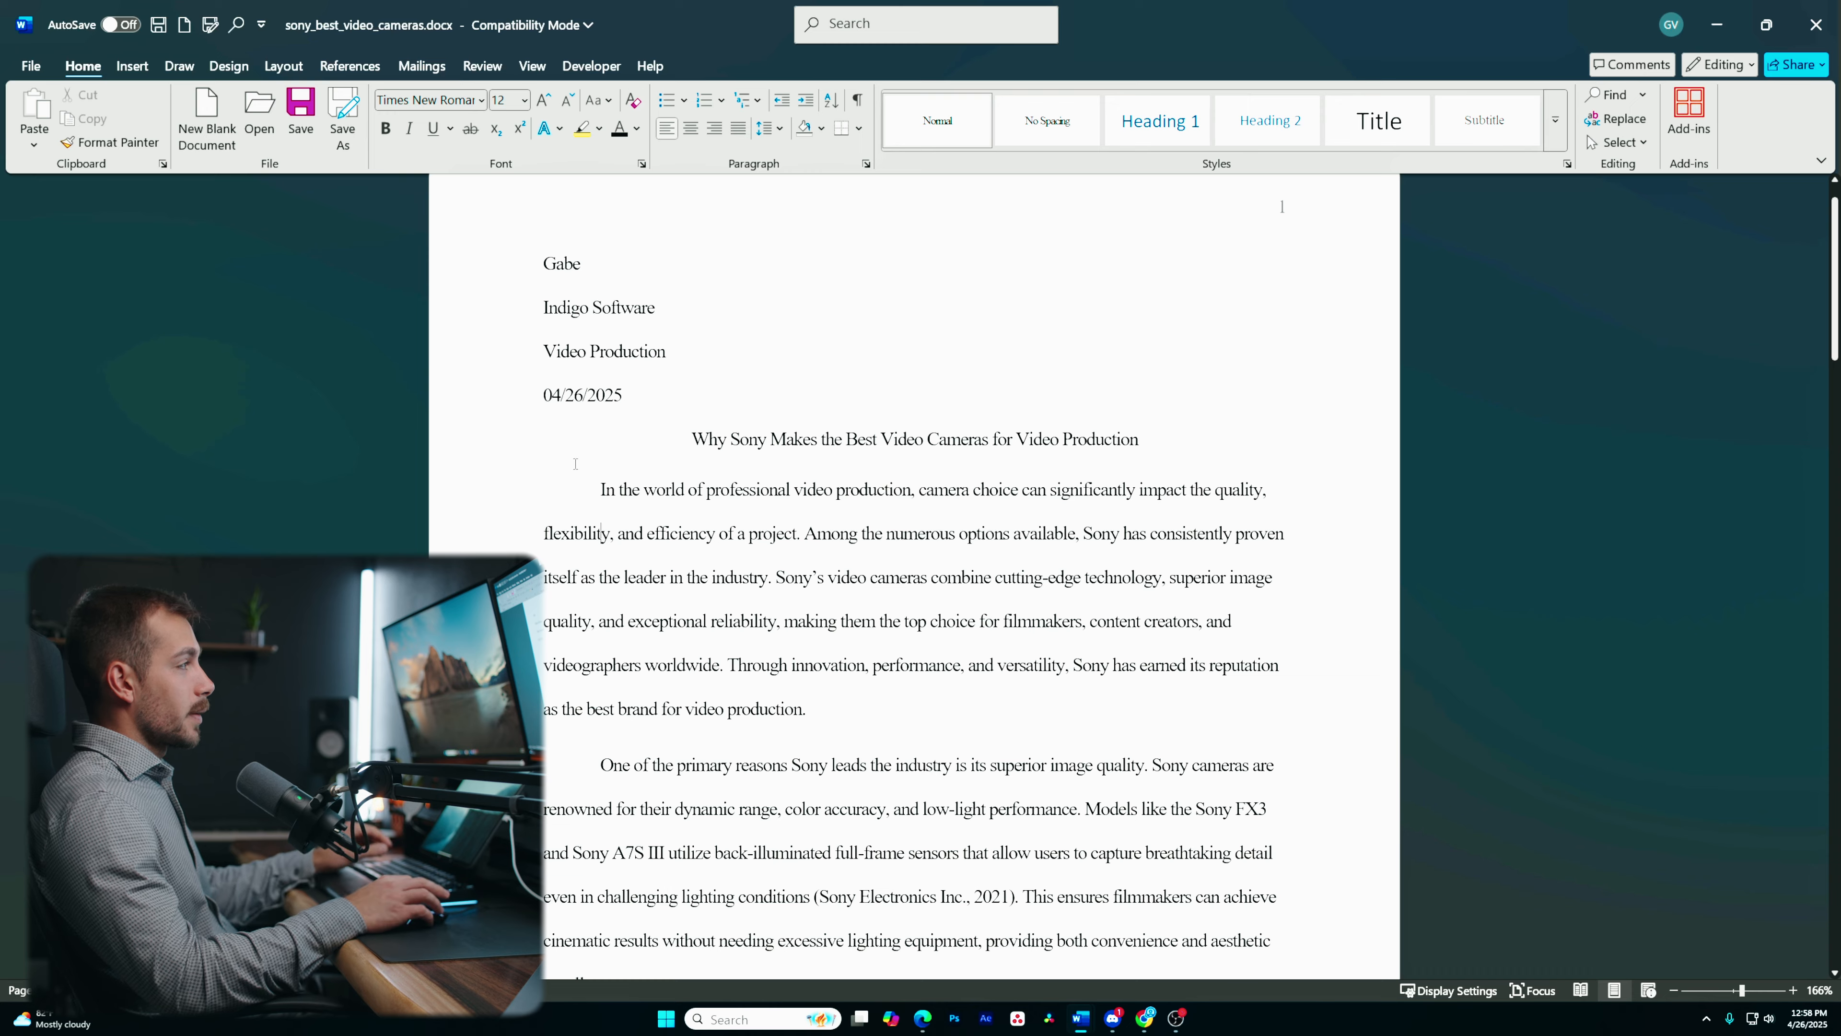
- Try centering and right-aligning the whole document, then return it to left alignment
left_click_drag(718, 551, 1060, 715)
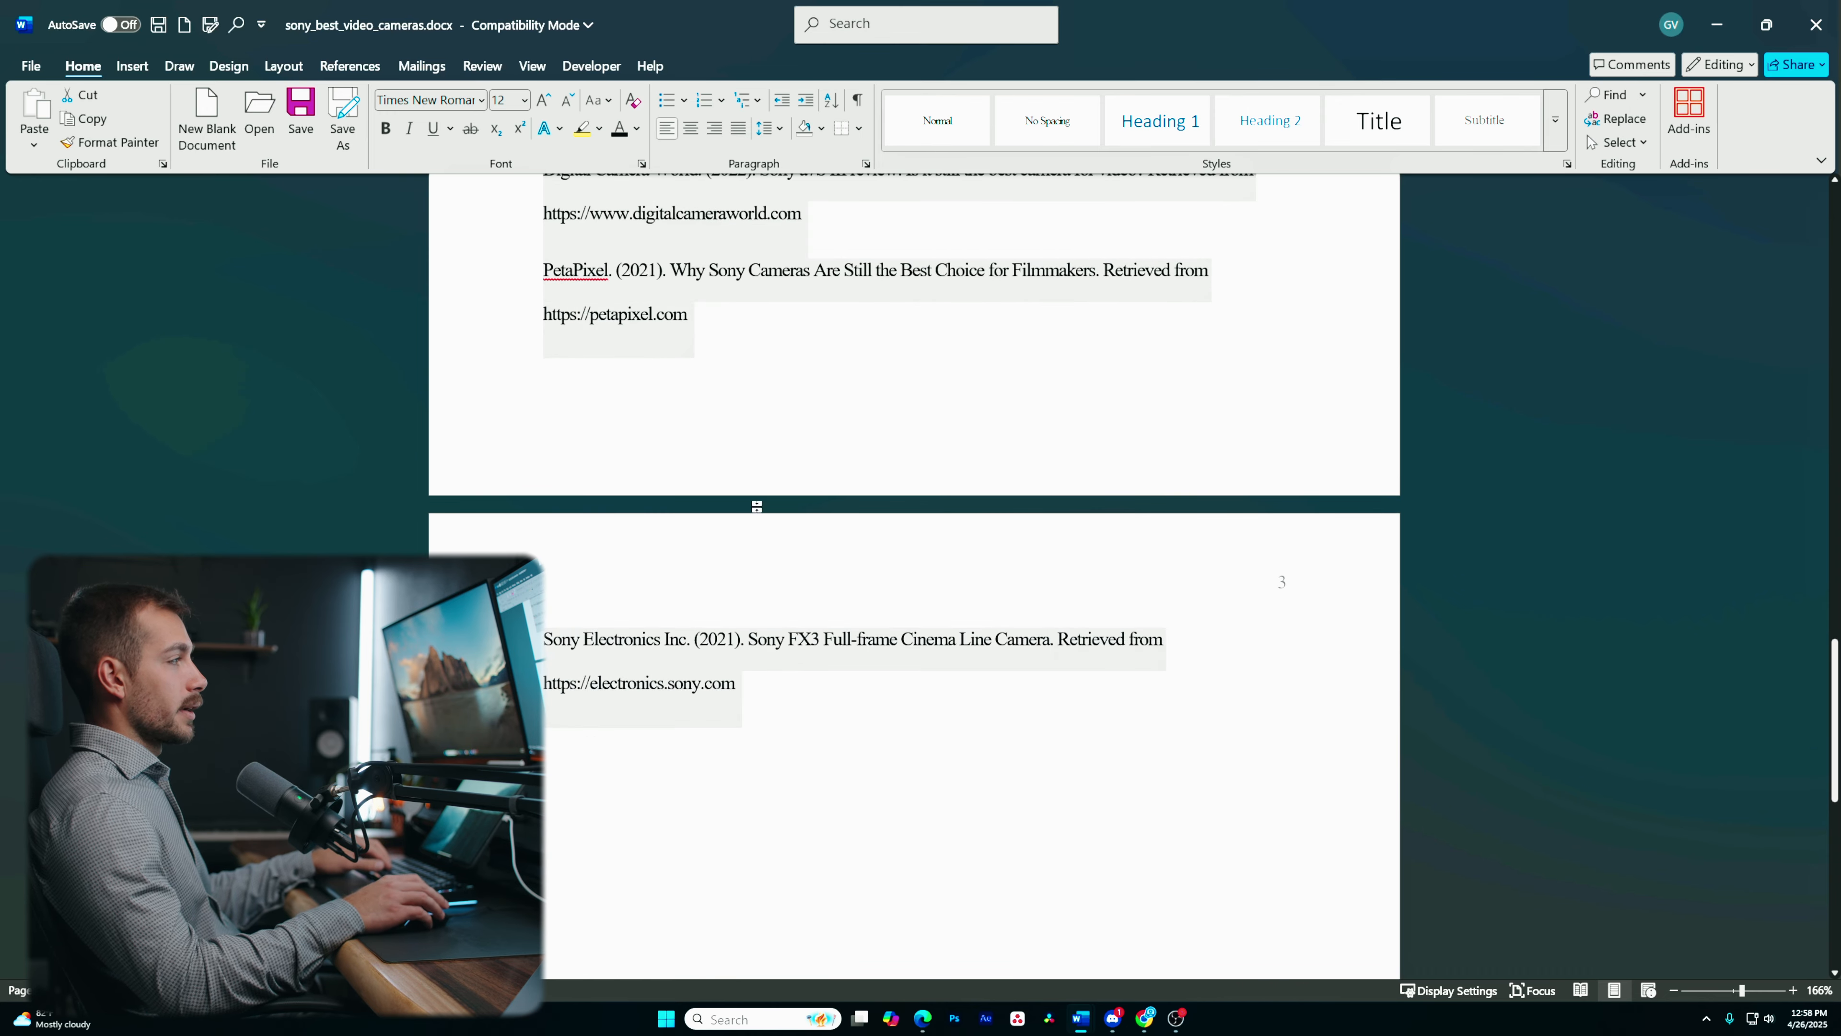
scroll(763, 549, "up", 5)
scroll(763, 549, "up", 10)
left_click(690, 128)
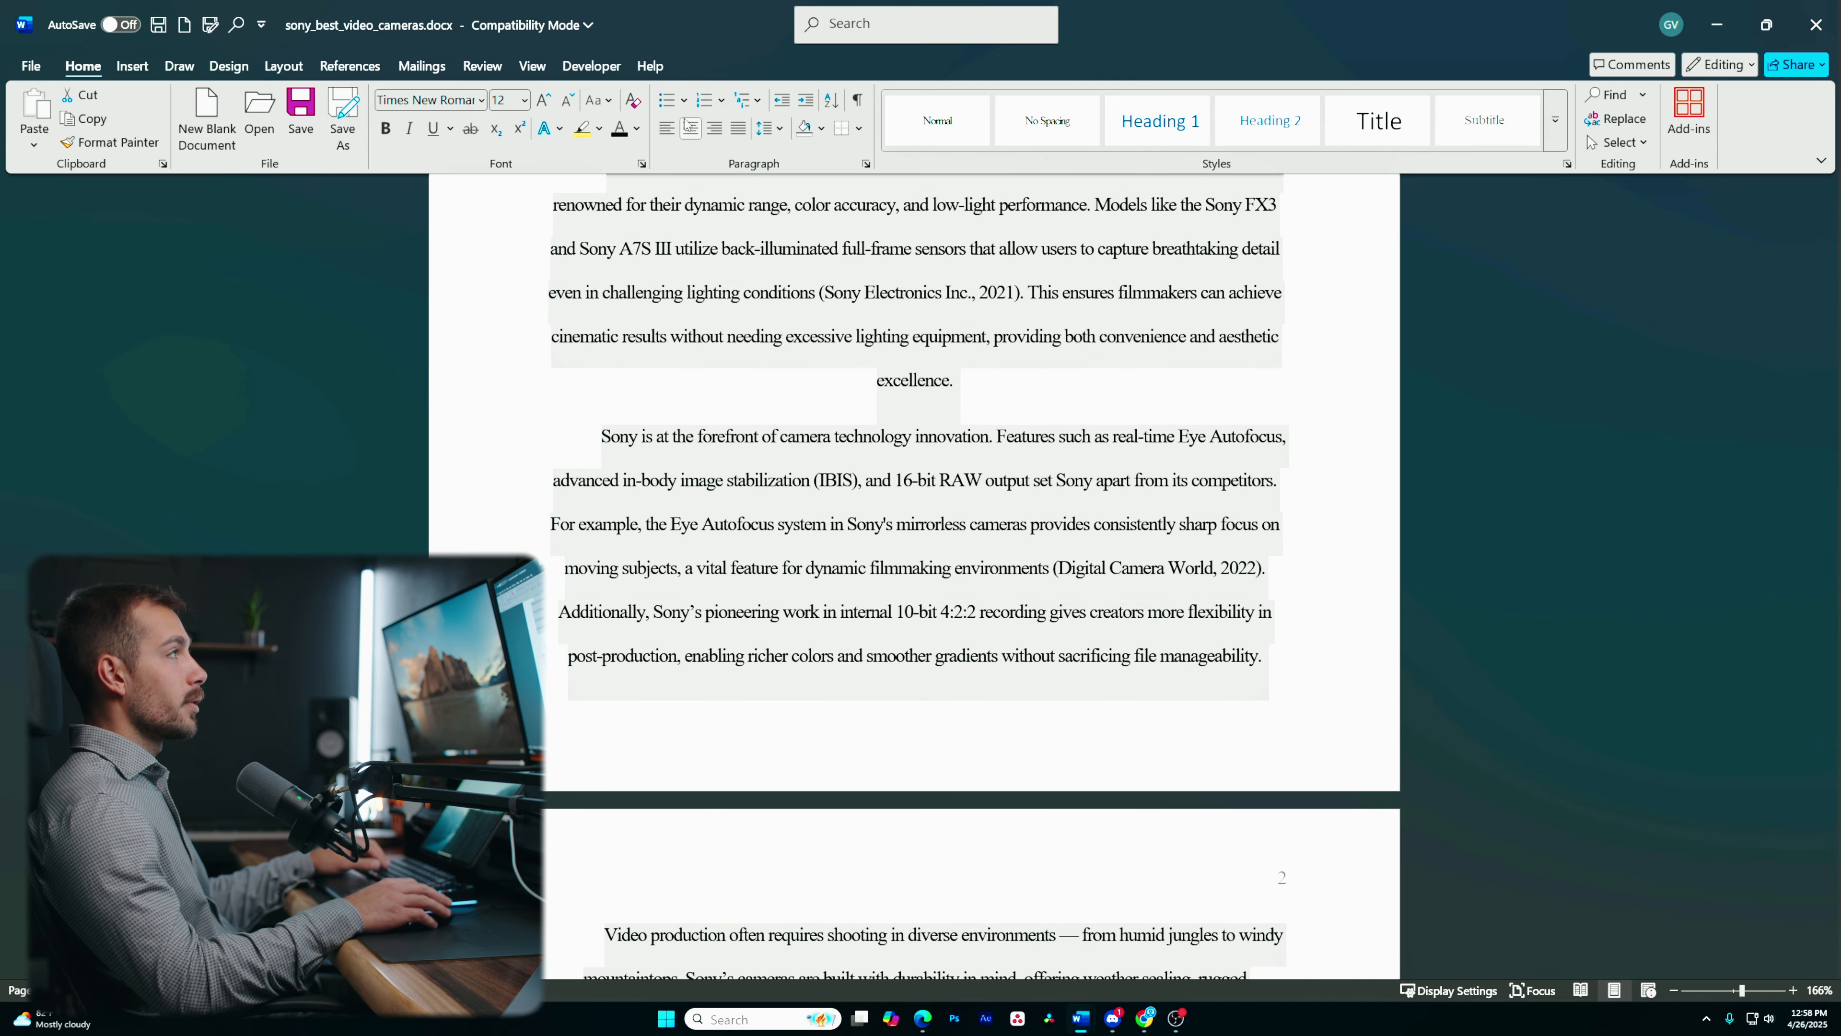
scroll(914, 508, "up", 5)
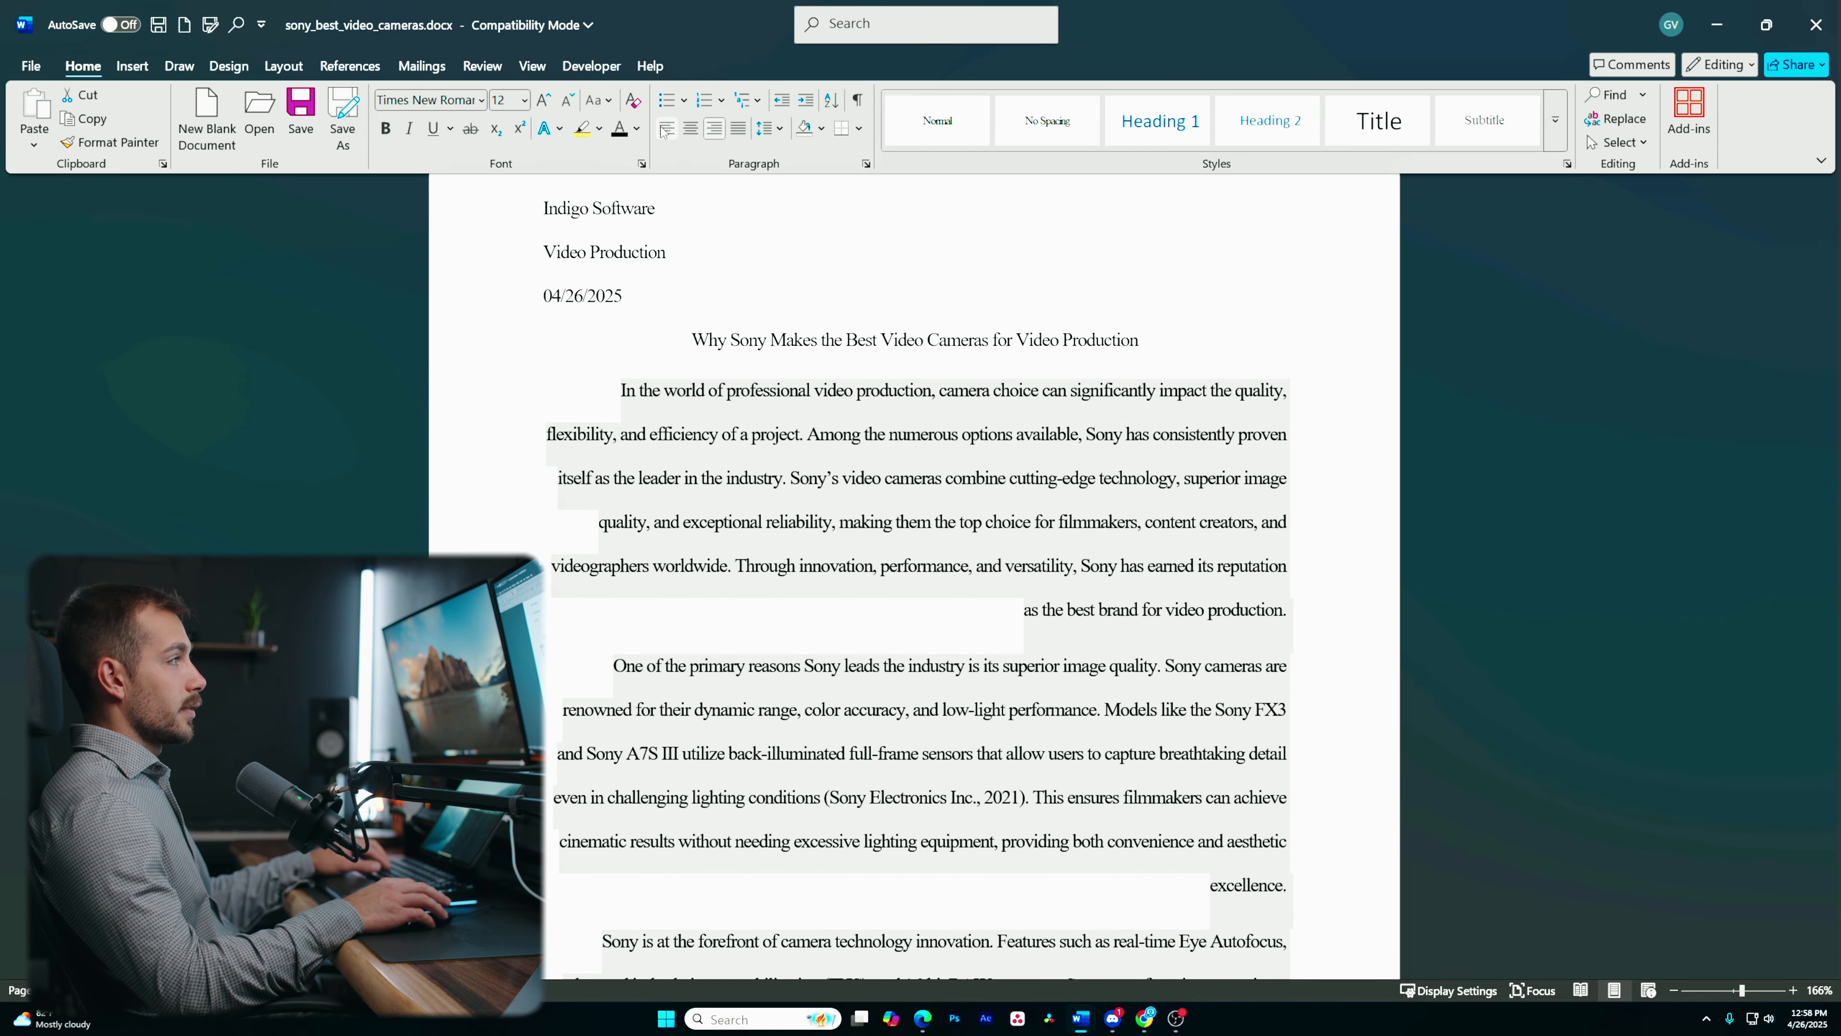
left_click(664, 129)
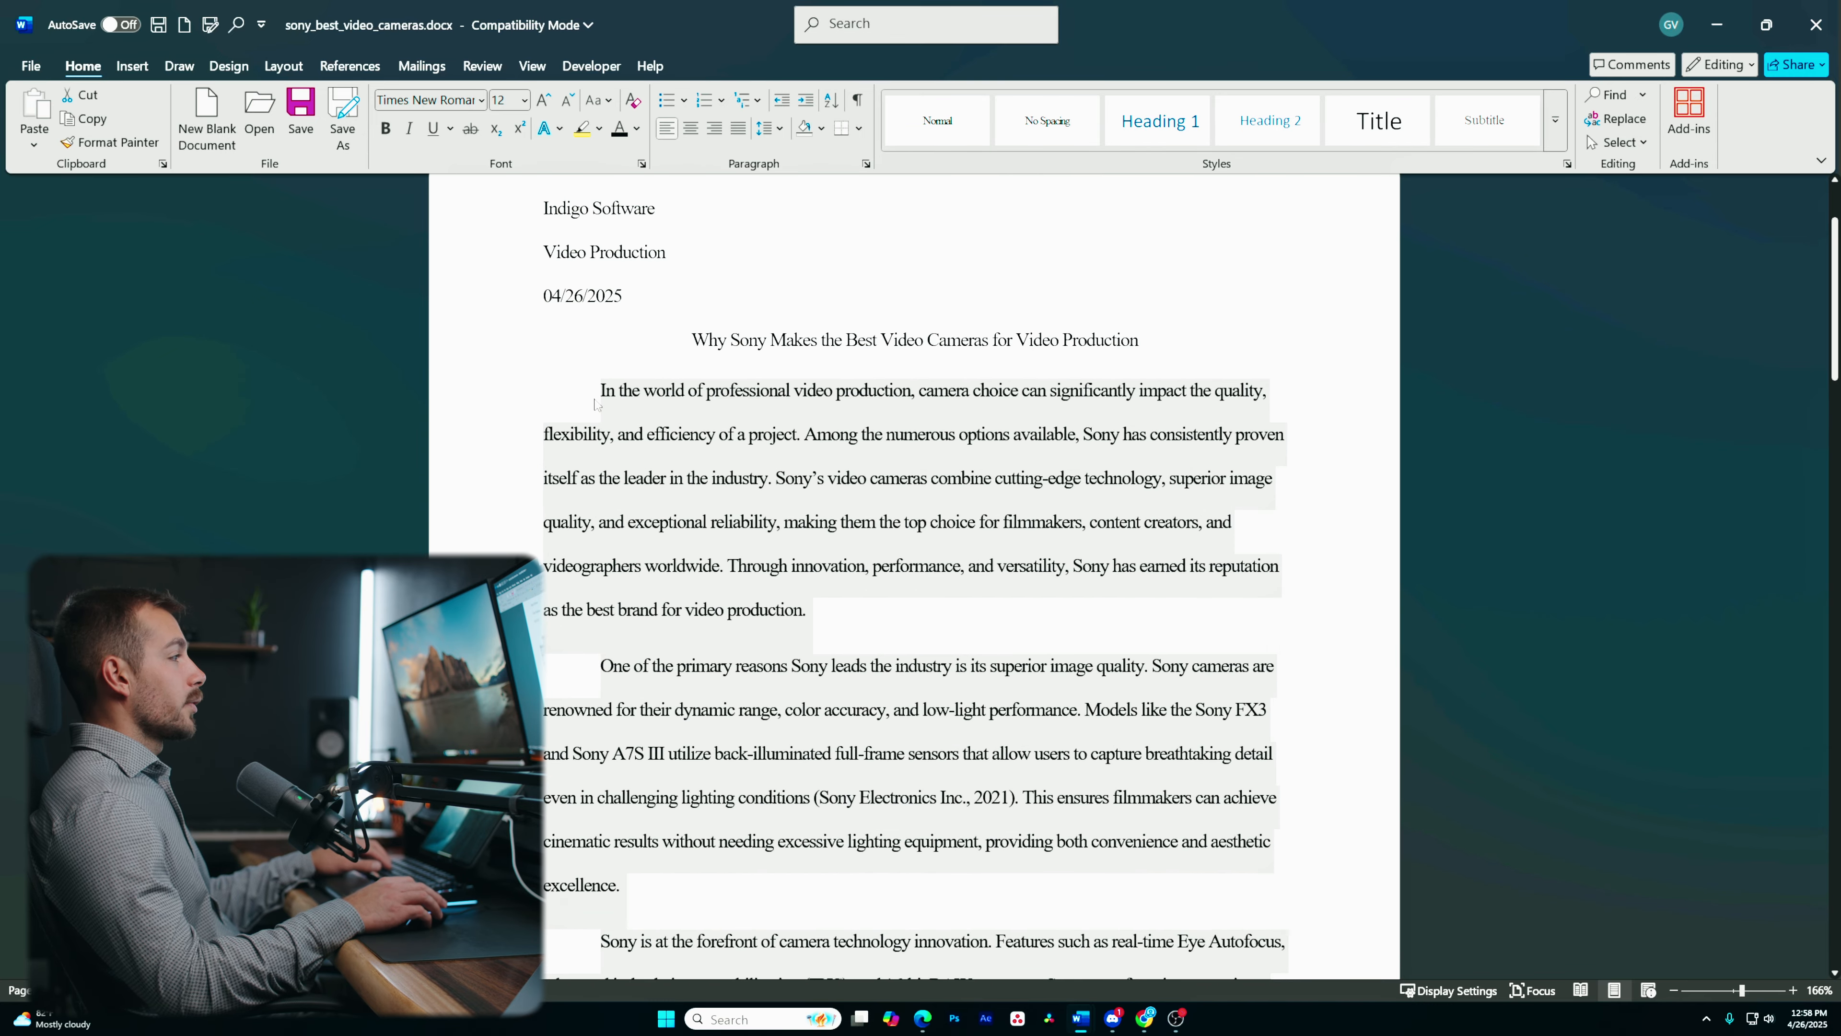
- Try applying bullets and numbering to the body paragraphs, then undo each list
left_click(668, 103)
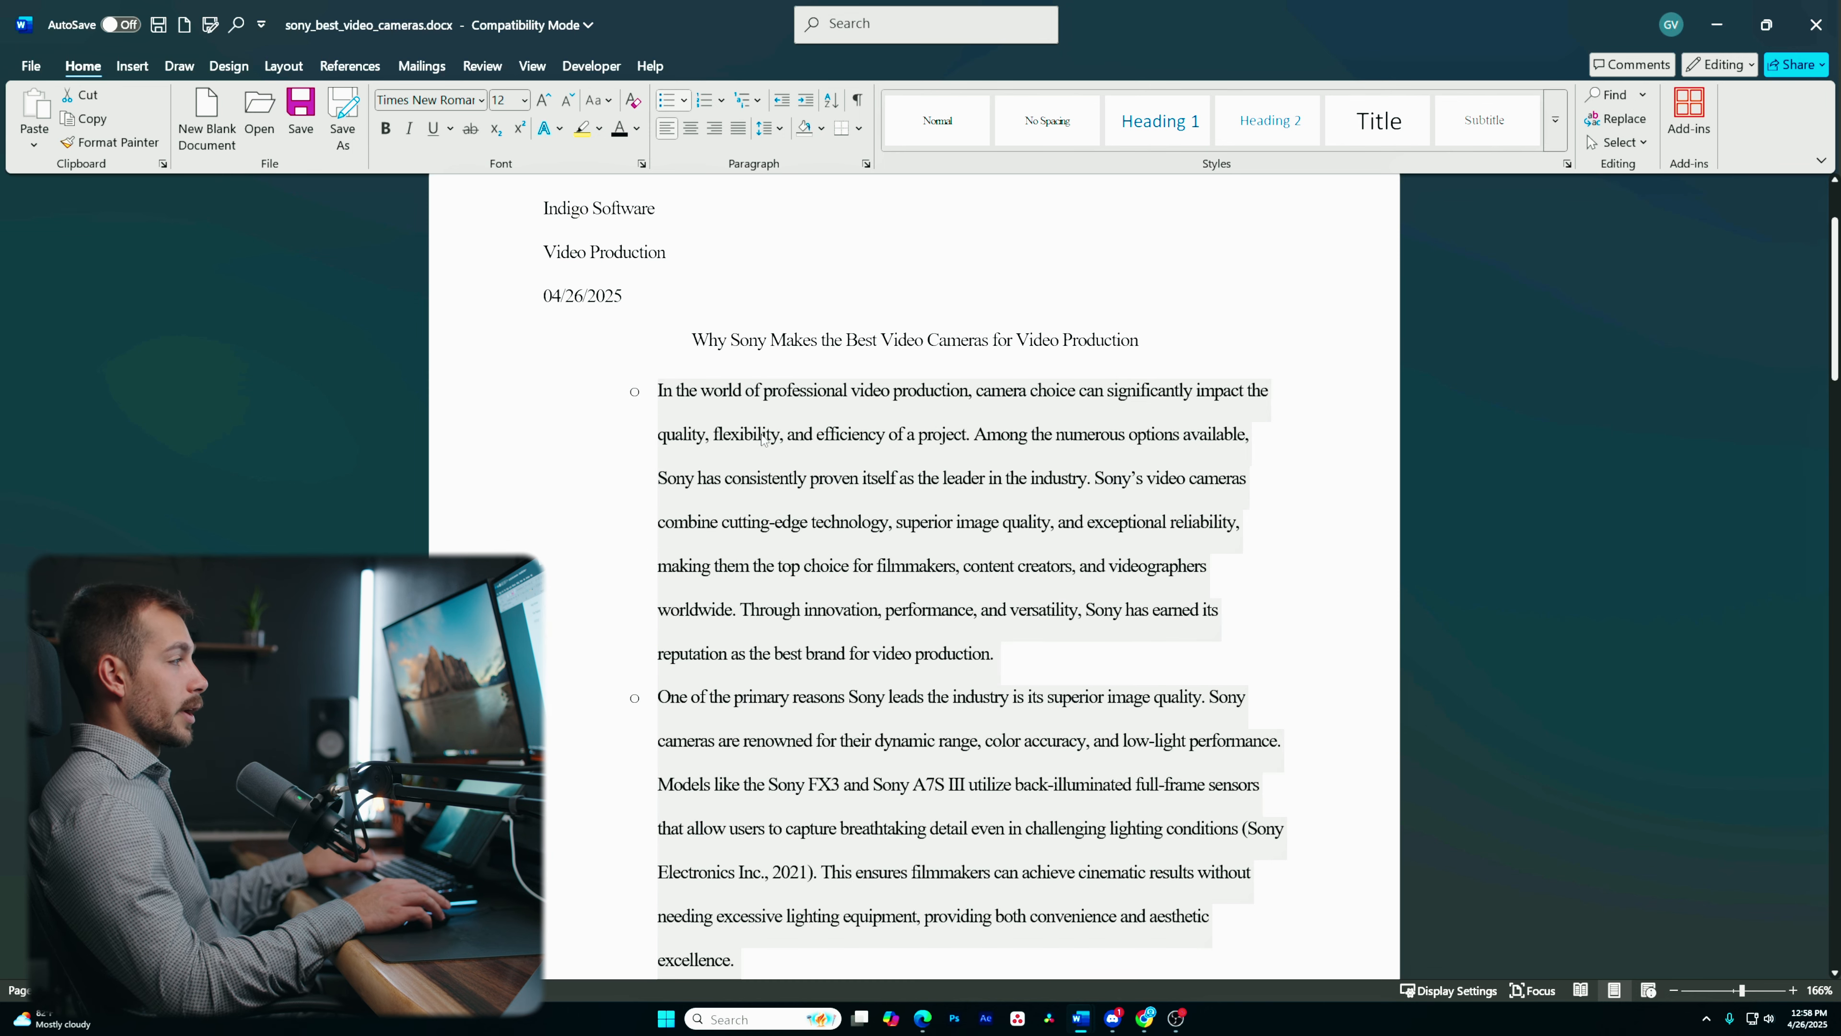
key("ctrl+z")
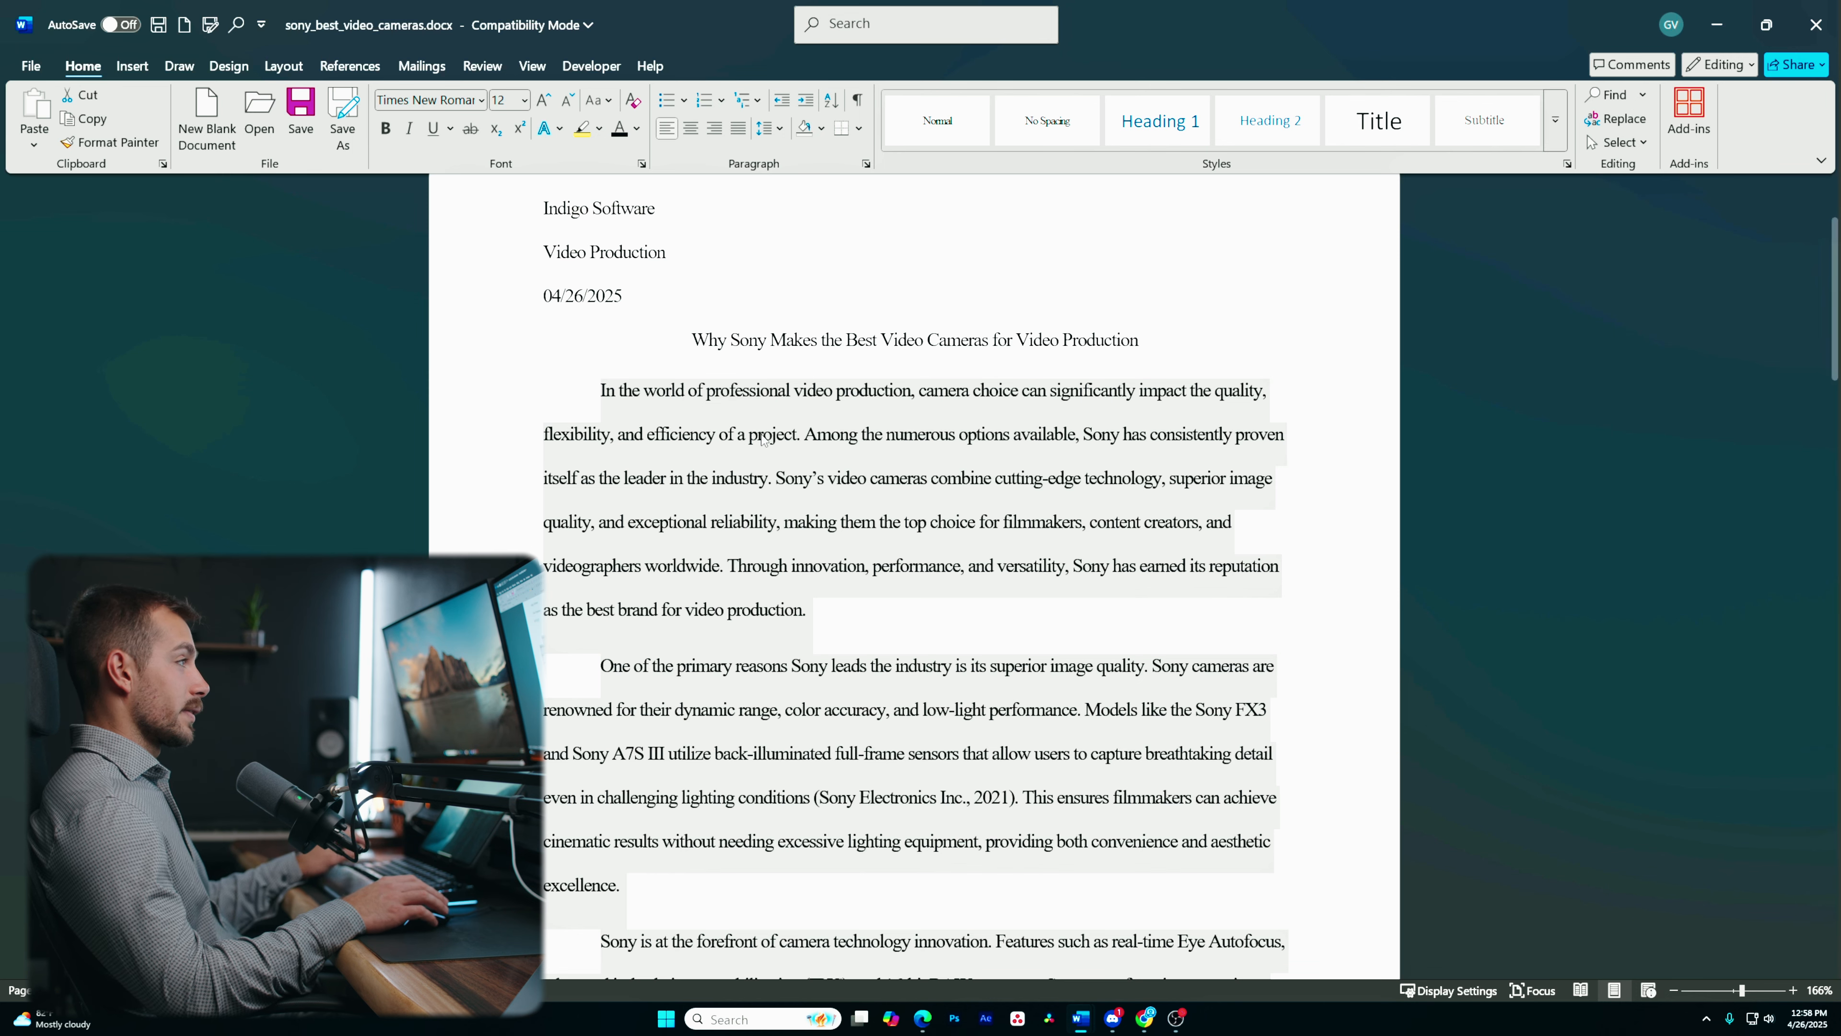
left_click(703, 101)
scroll(703, 522, "up", 2)
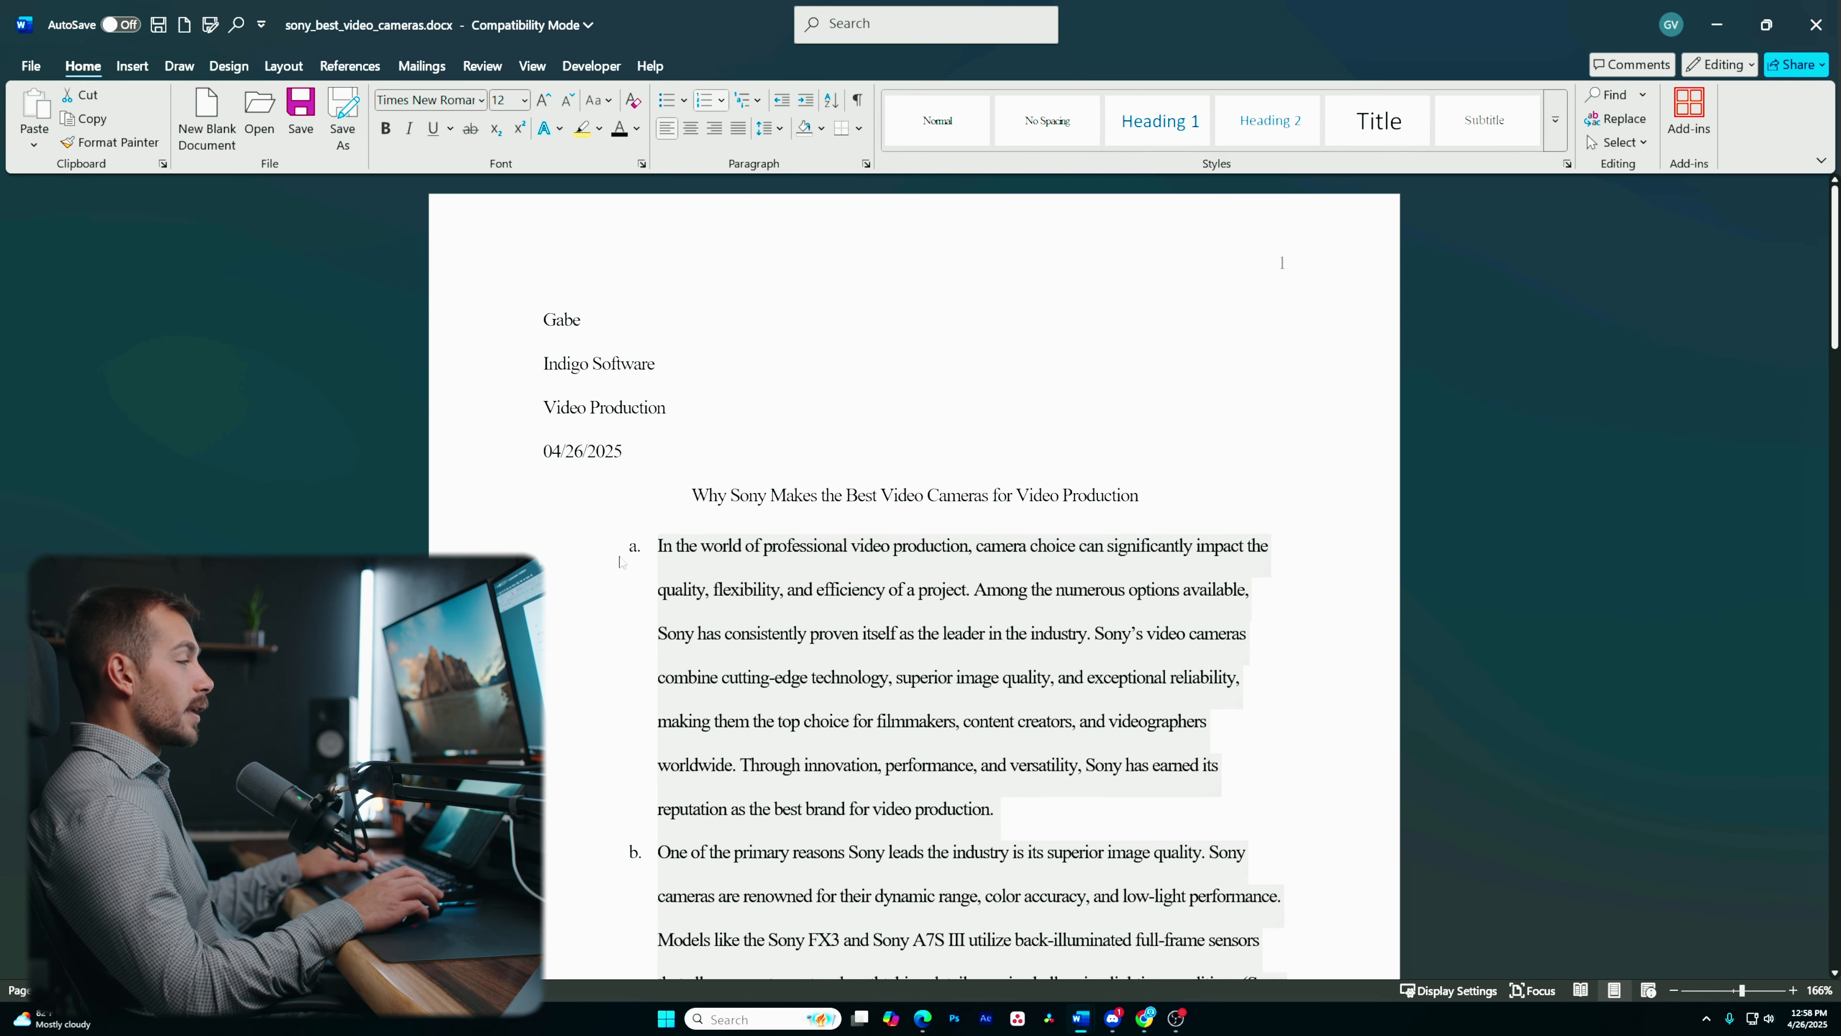
key("ctrl+z")
left_click(561, 589)
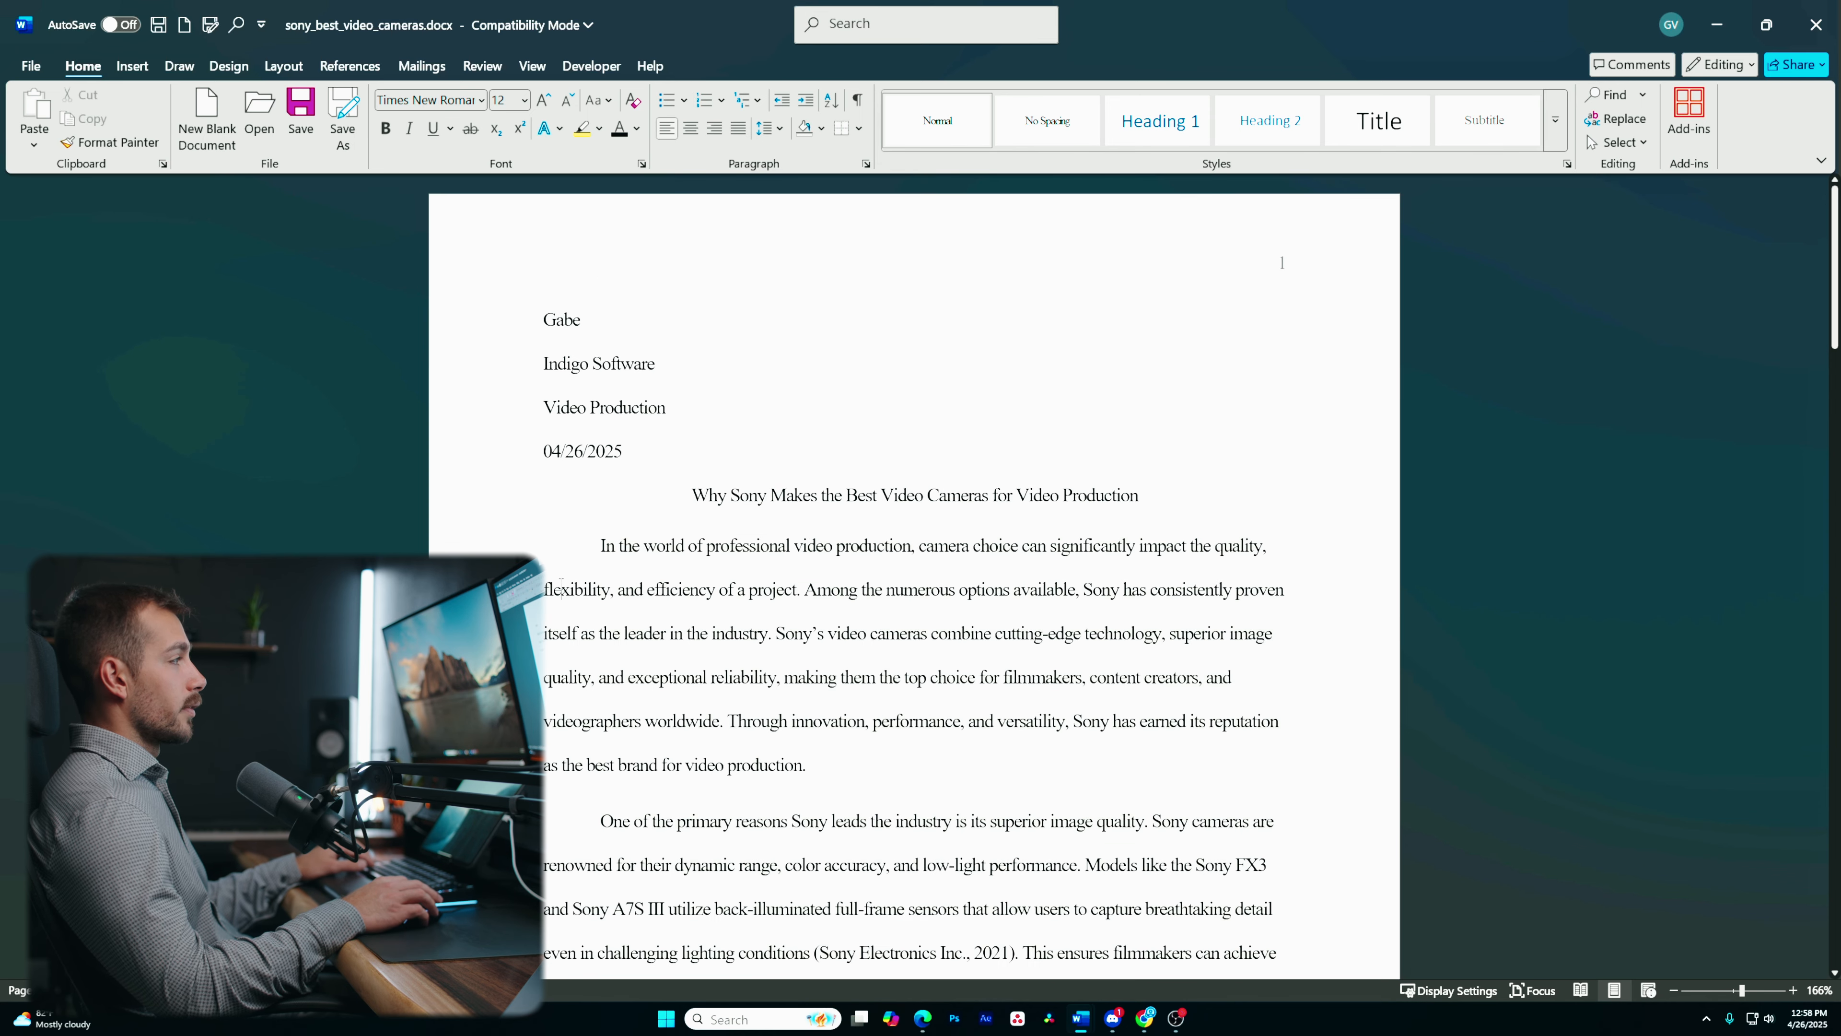
left_click(704, 99)
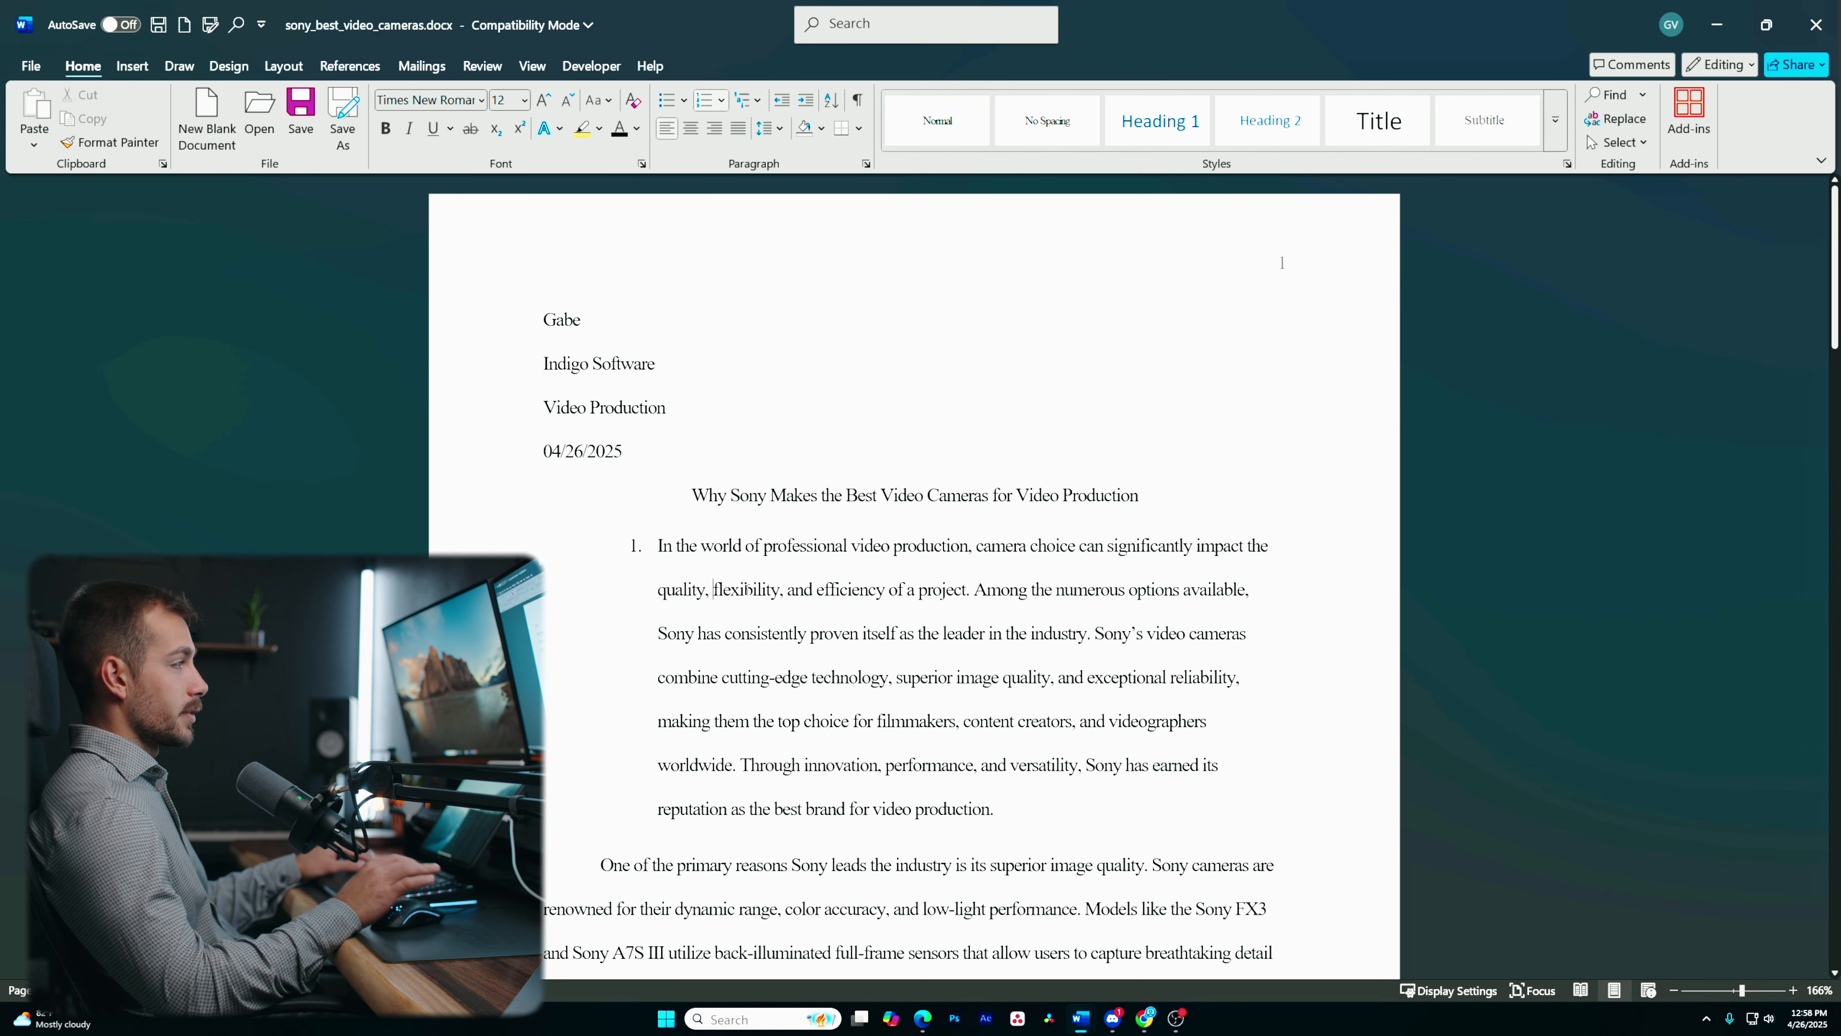
key("Return")
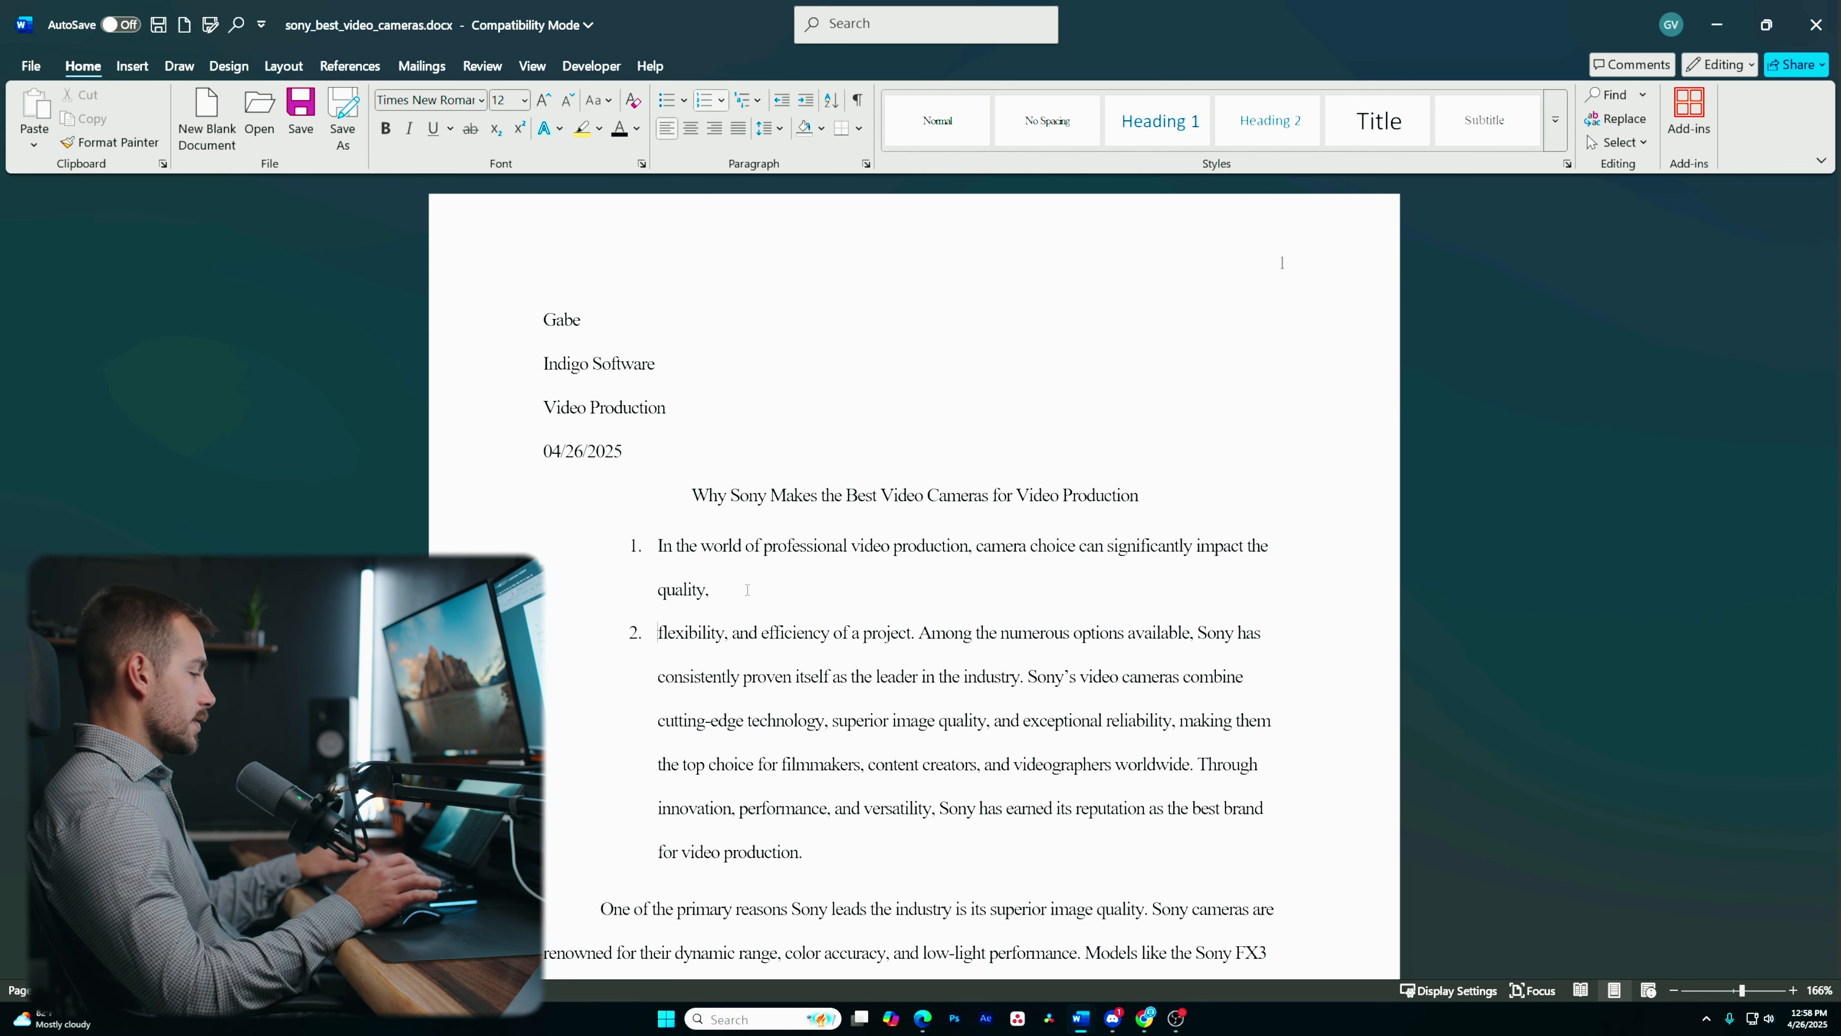
key("ctrl+z")
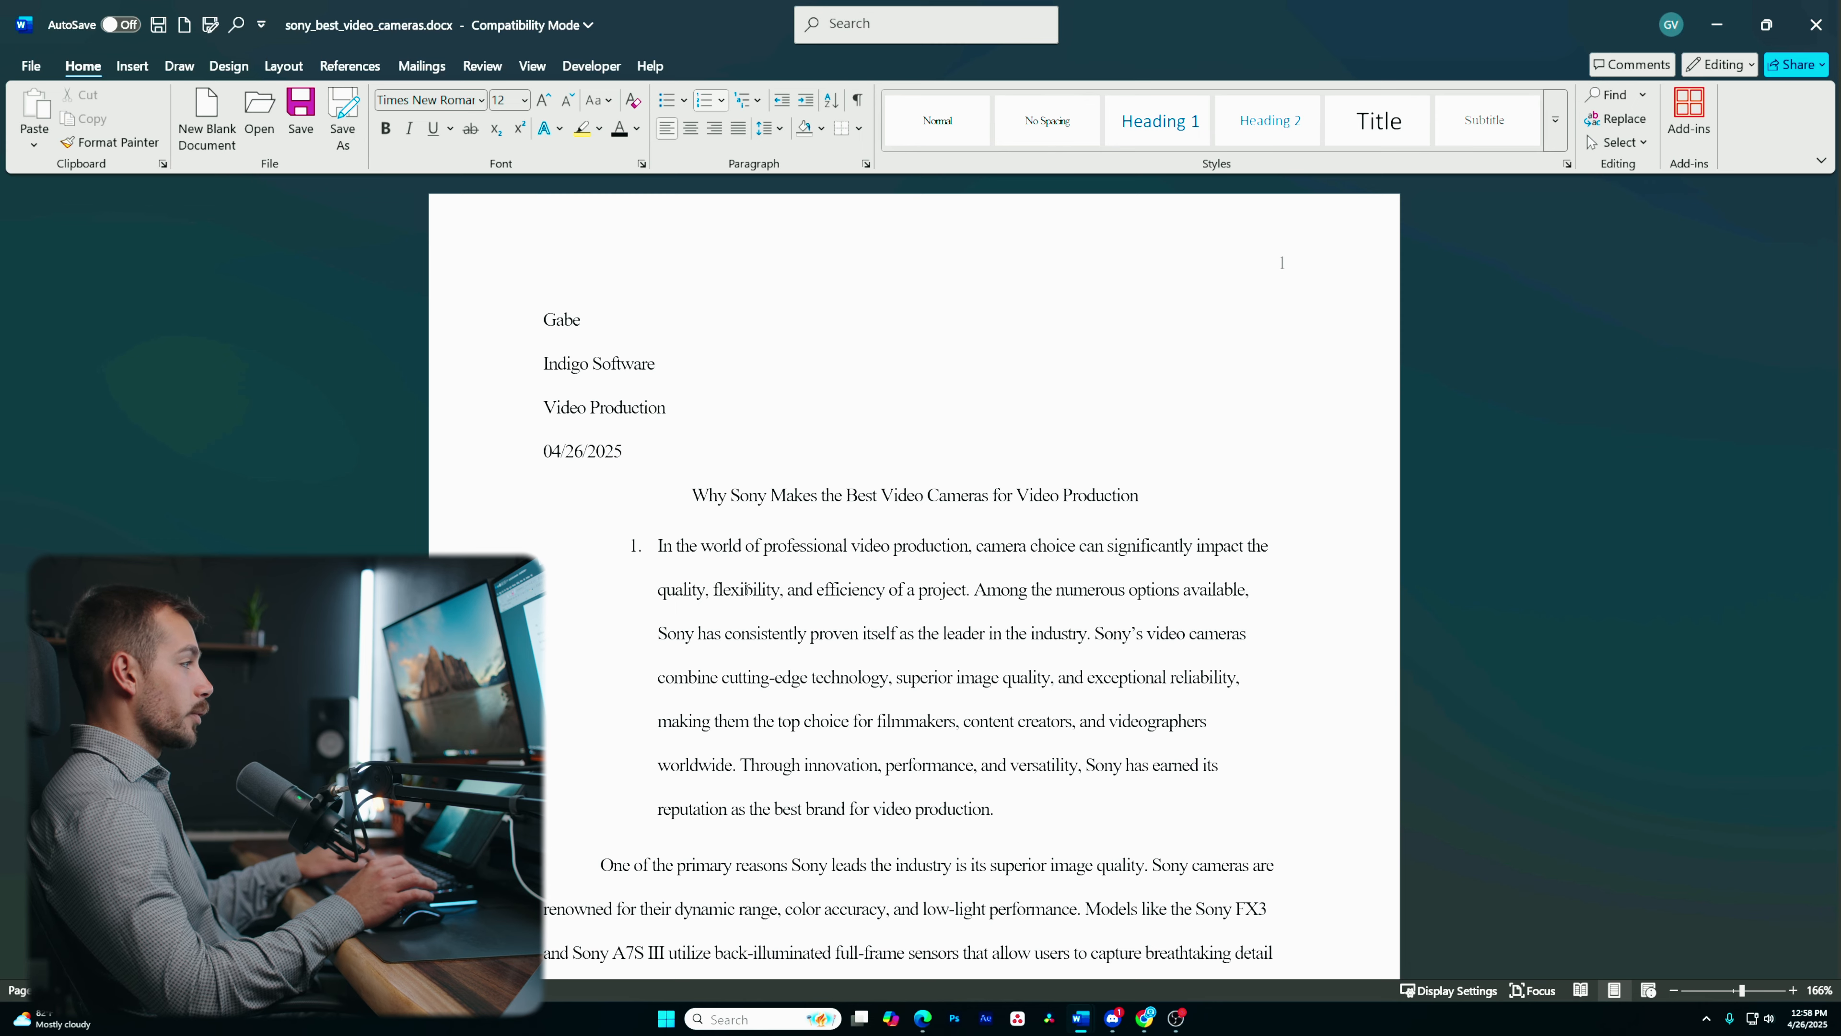
key("ctrl+z")
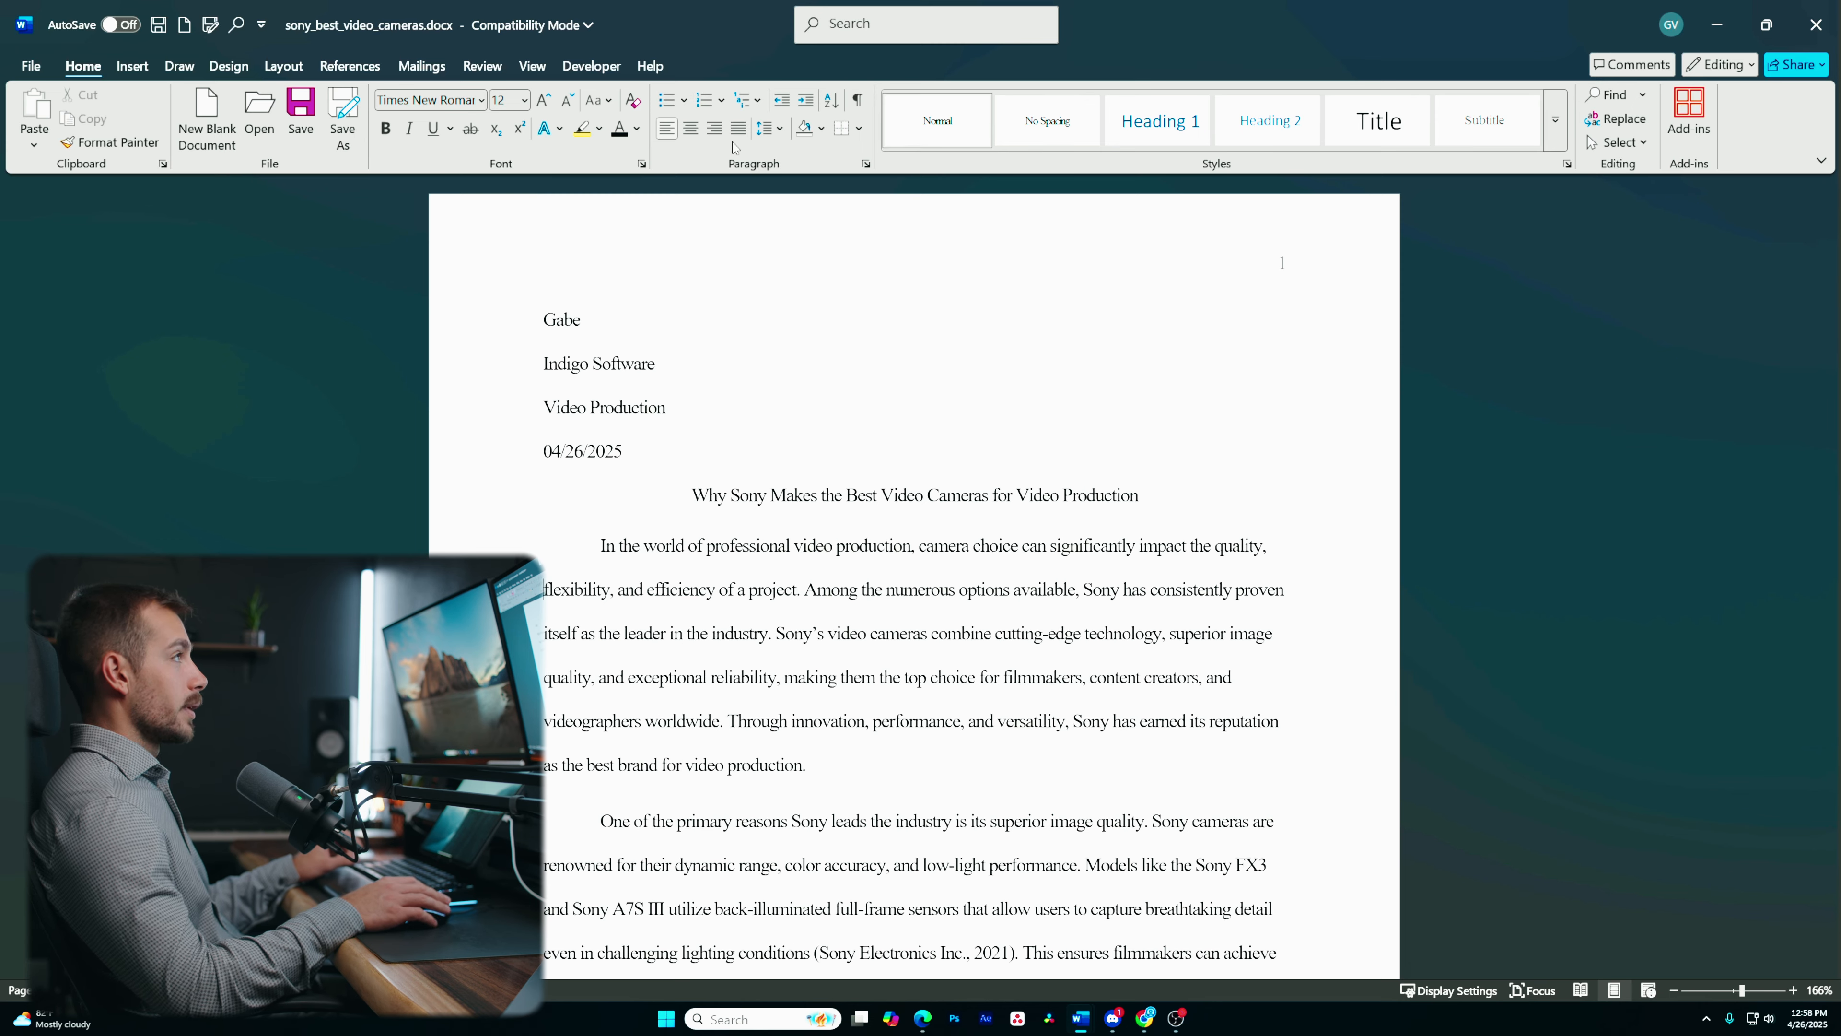
- Set spacing before and after to 0 pt for the title and all following paragraphs
left_click_drag(688, 494, 933, 1030)
scroll(759, 661, "up", 3)
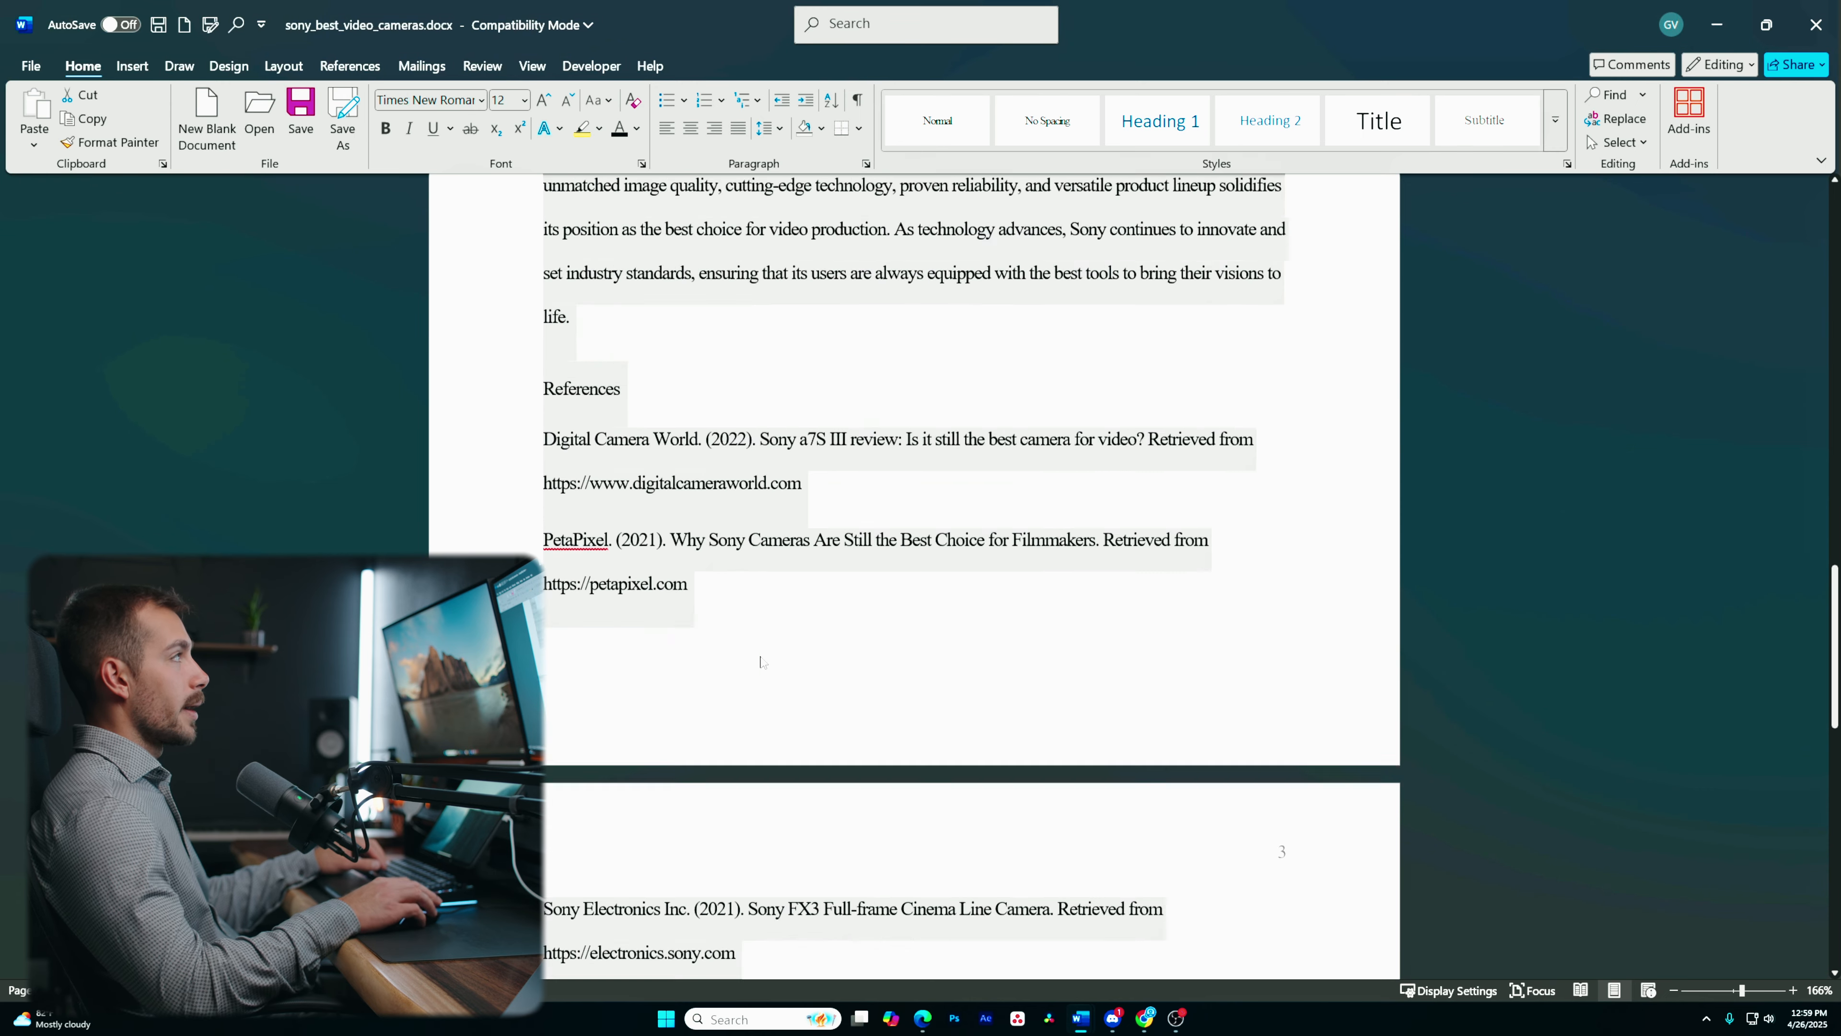
scroll(760, 662, "up", 20)
left_click(285, 69)
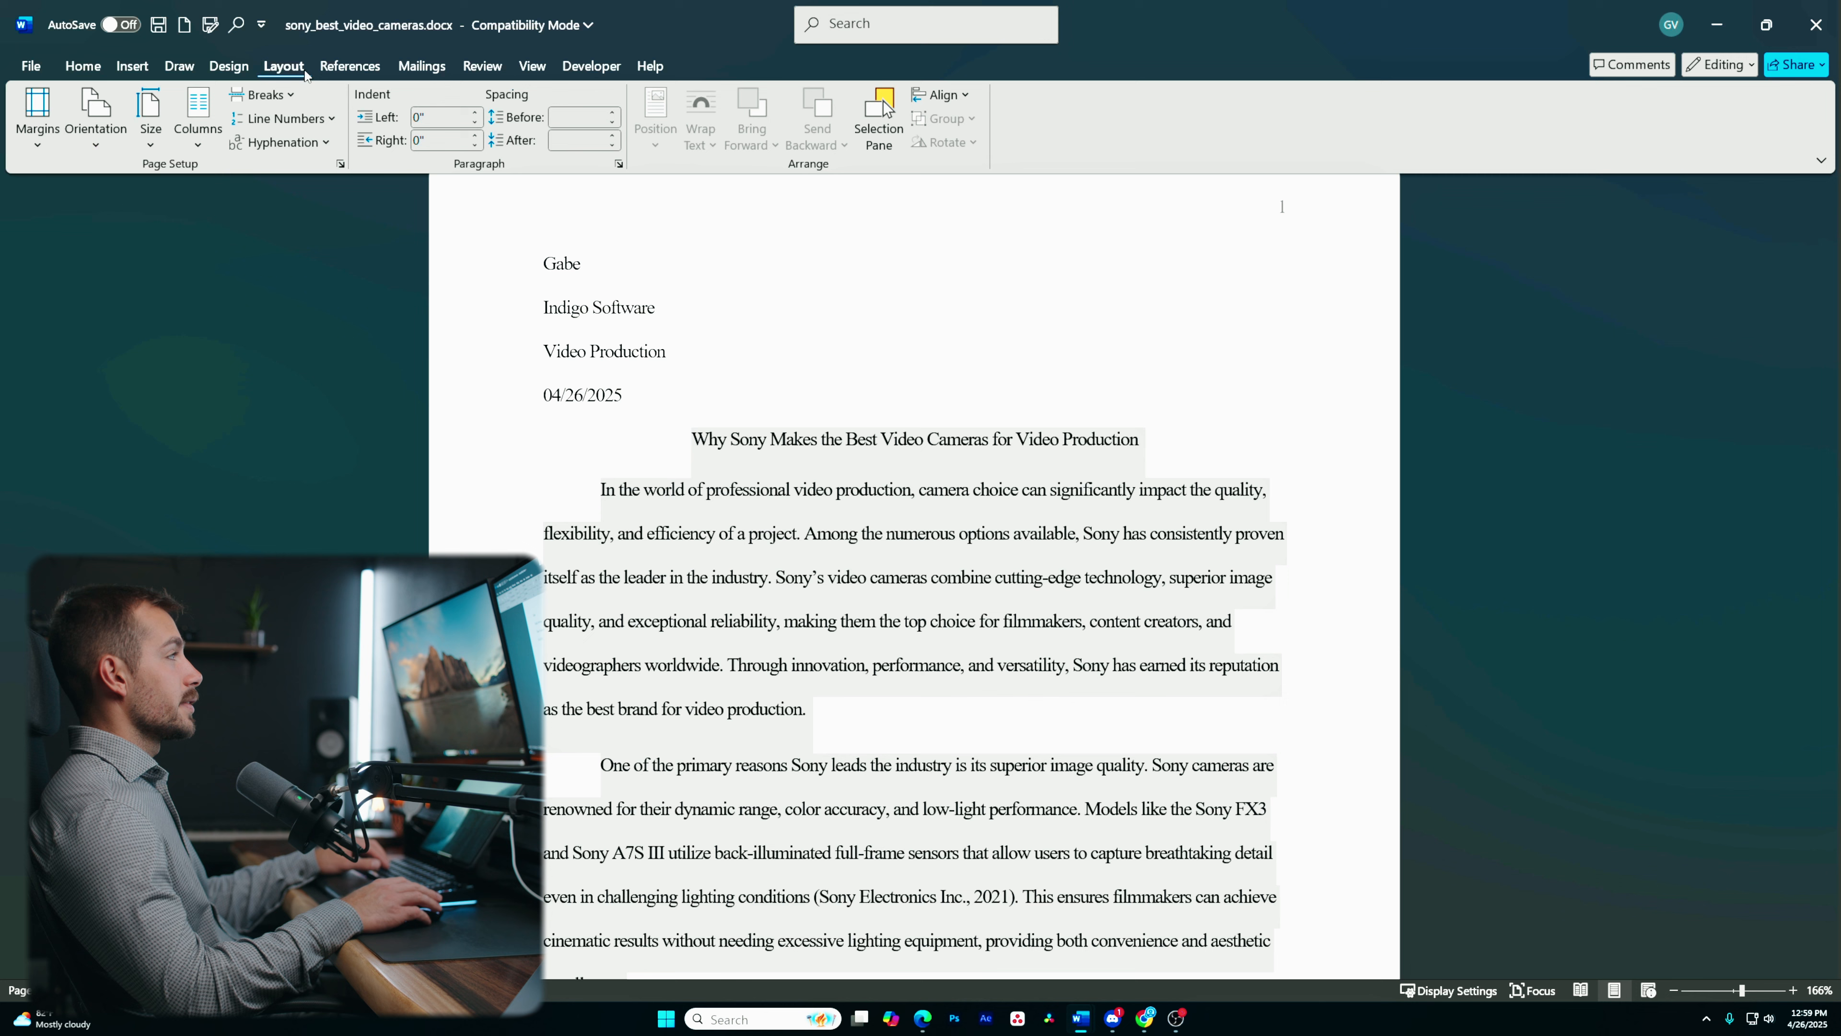
left_click(615, 118)
left_click(615, 113)
left_click(614, 114)
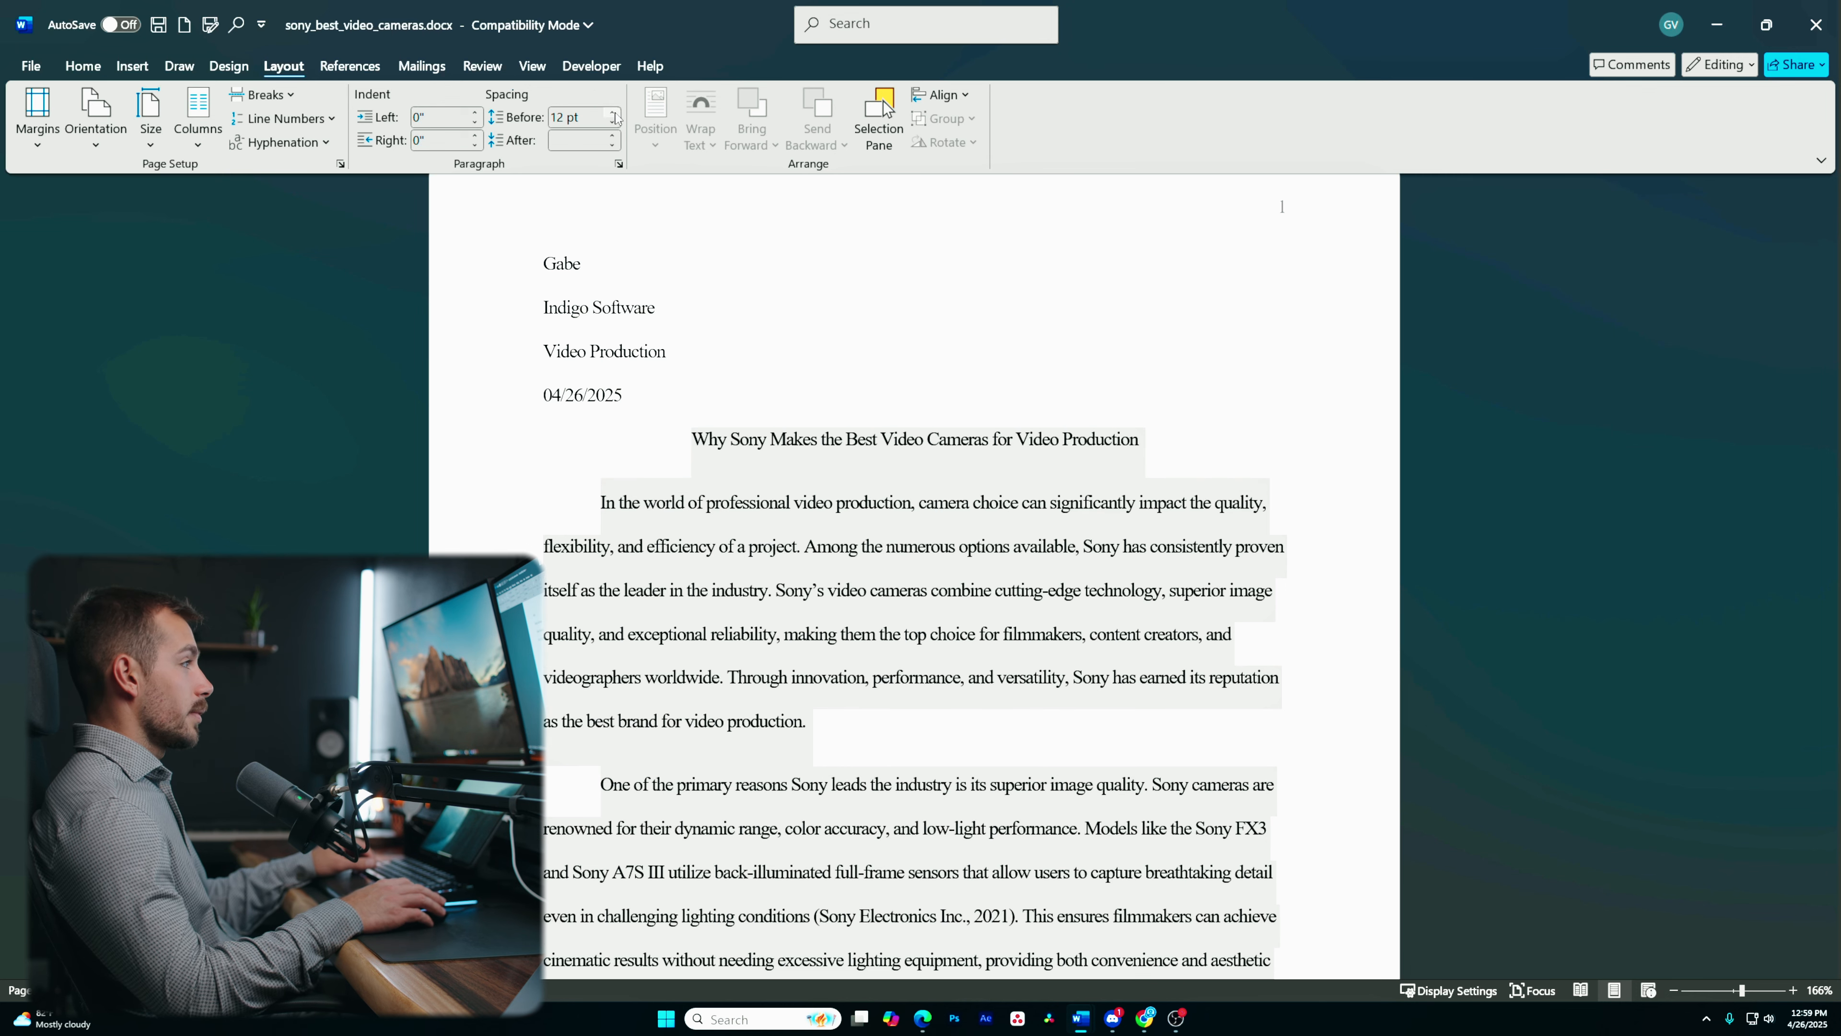
left_click(615, 114)
left_click(614, 114)
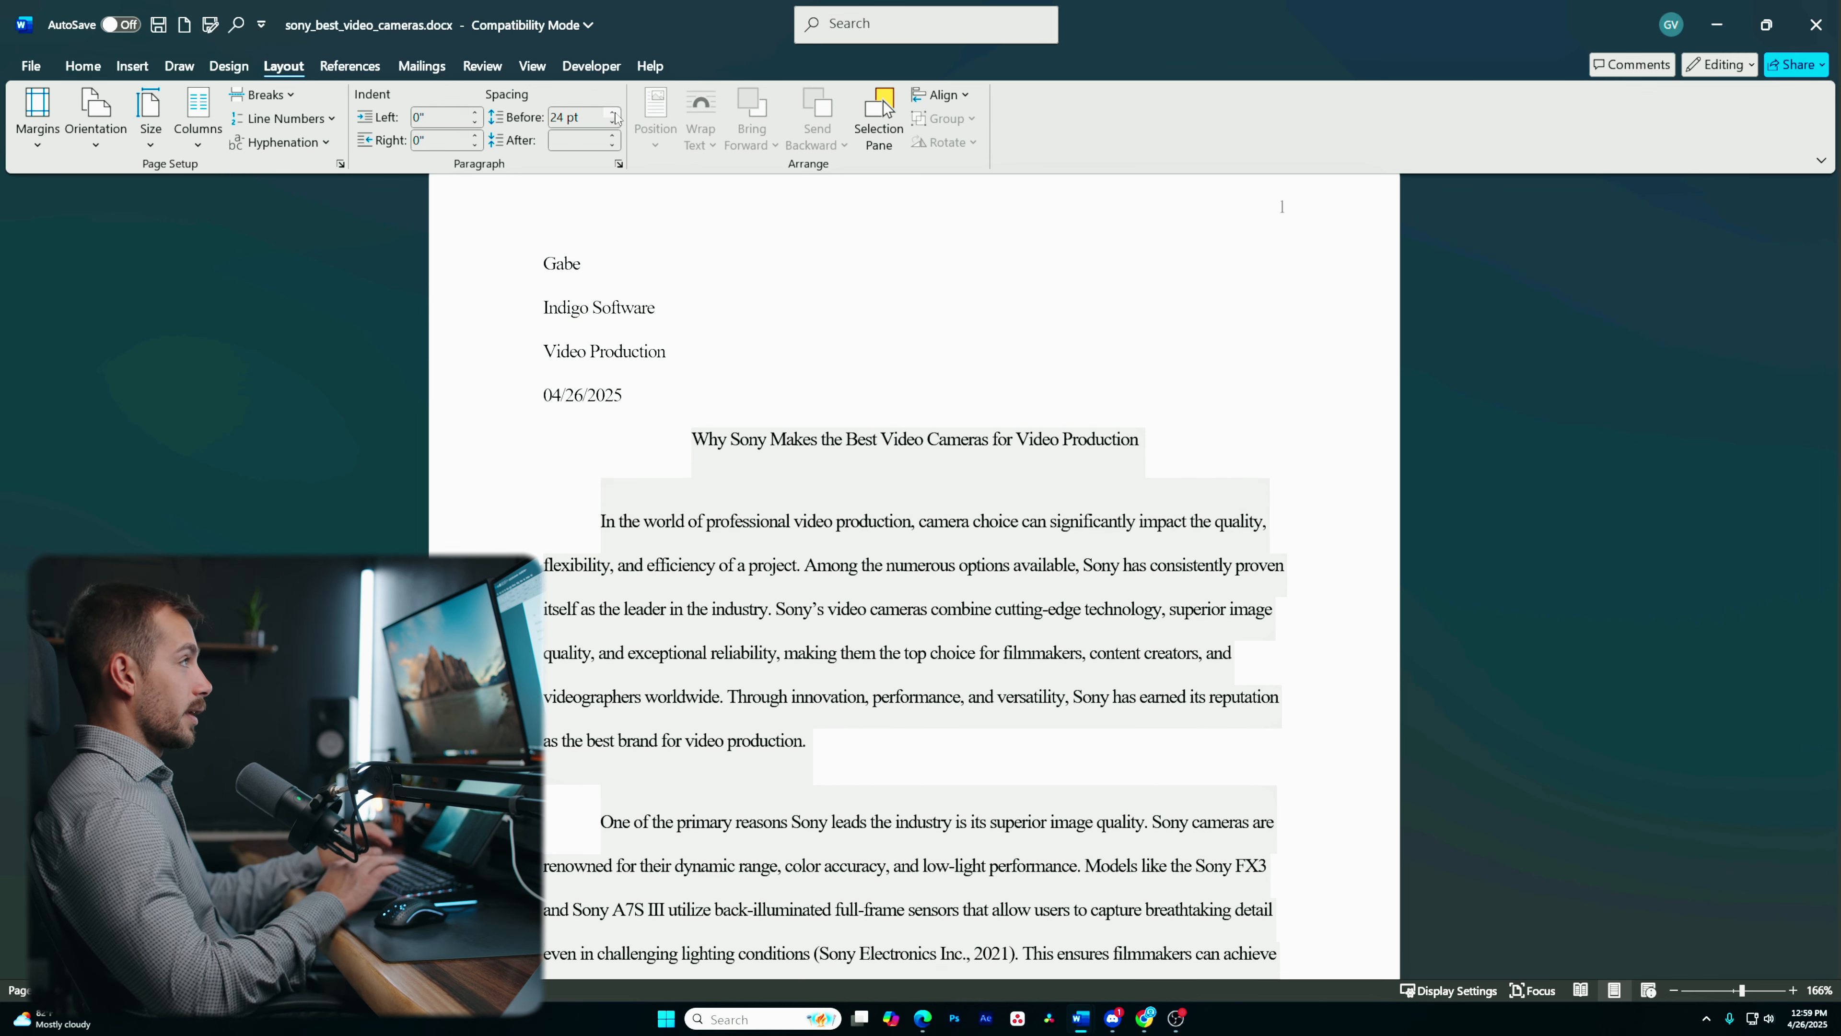
left_click(614, 113)
left_click(612, 122)
left_click(613, 121)
left_click(613, 121)
left_click(613, 122)
left_click(612, 122)
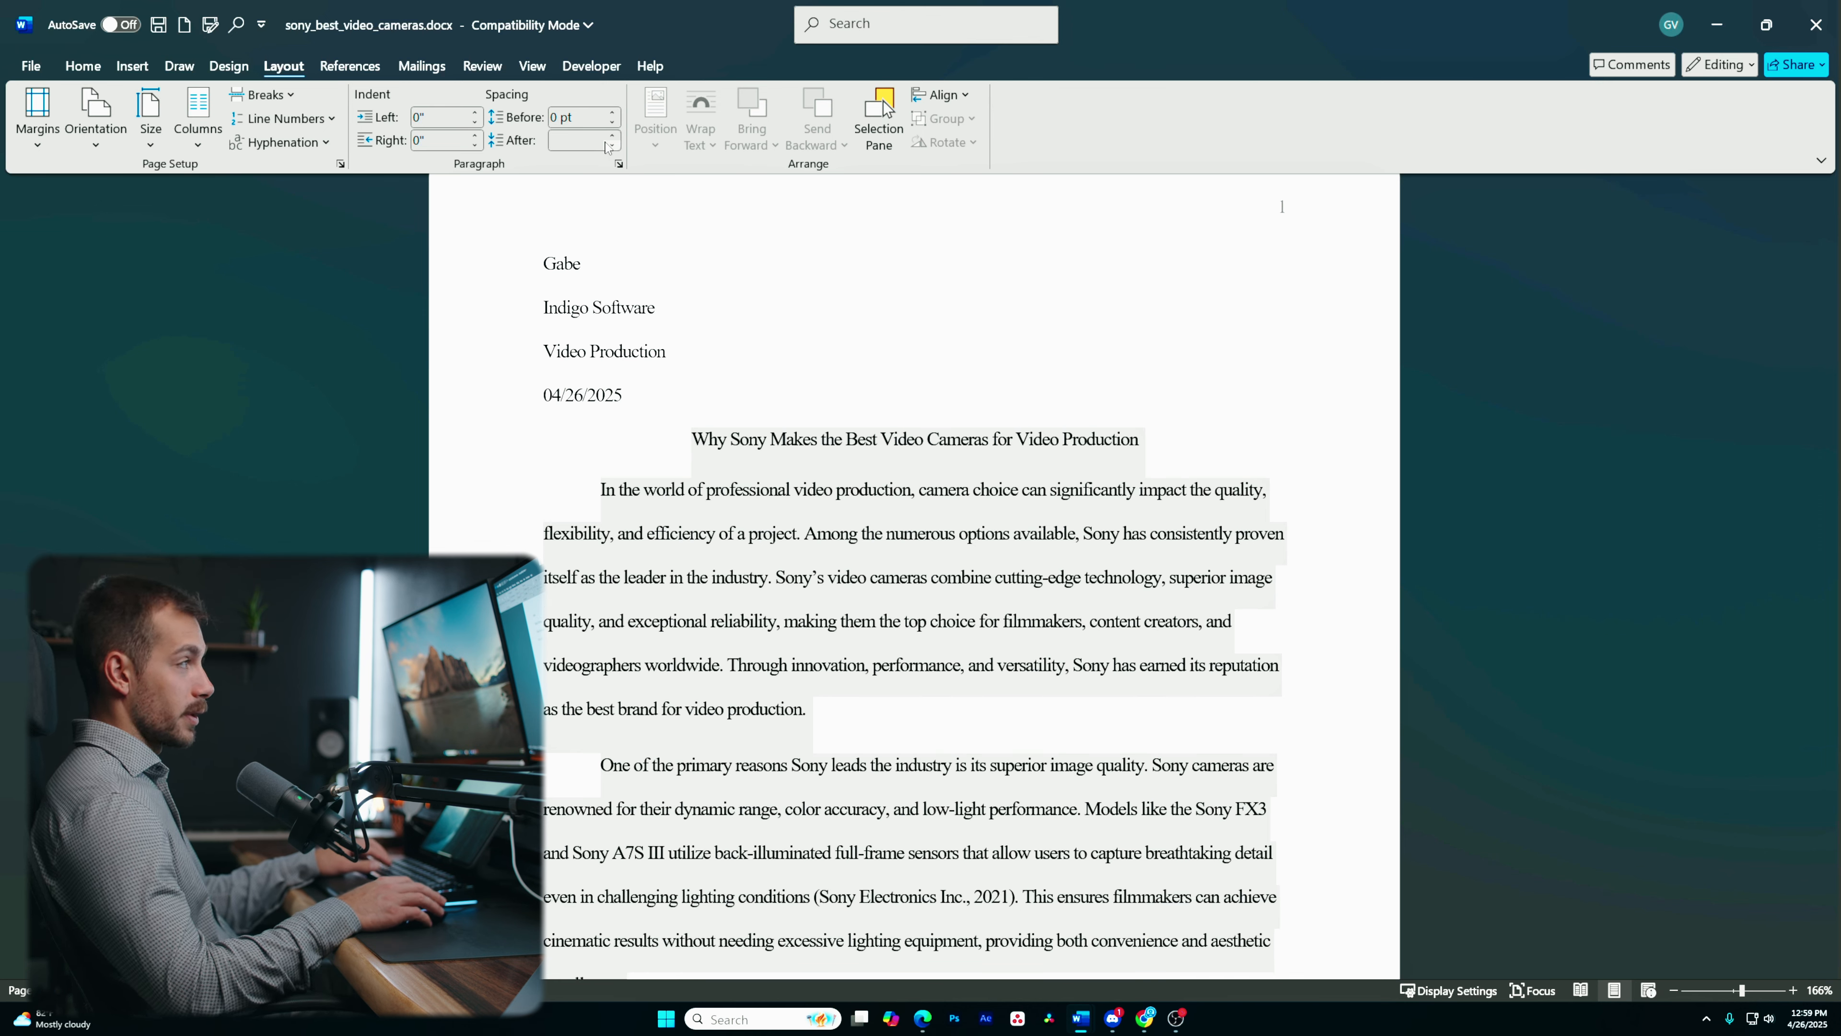
left_click(614, 138)
left_click(614, 137)
left_click(615, 137)
left_click(615, 138)
left_click(615, 138)
left_click(615, 138)
left_click(615, 138)
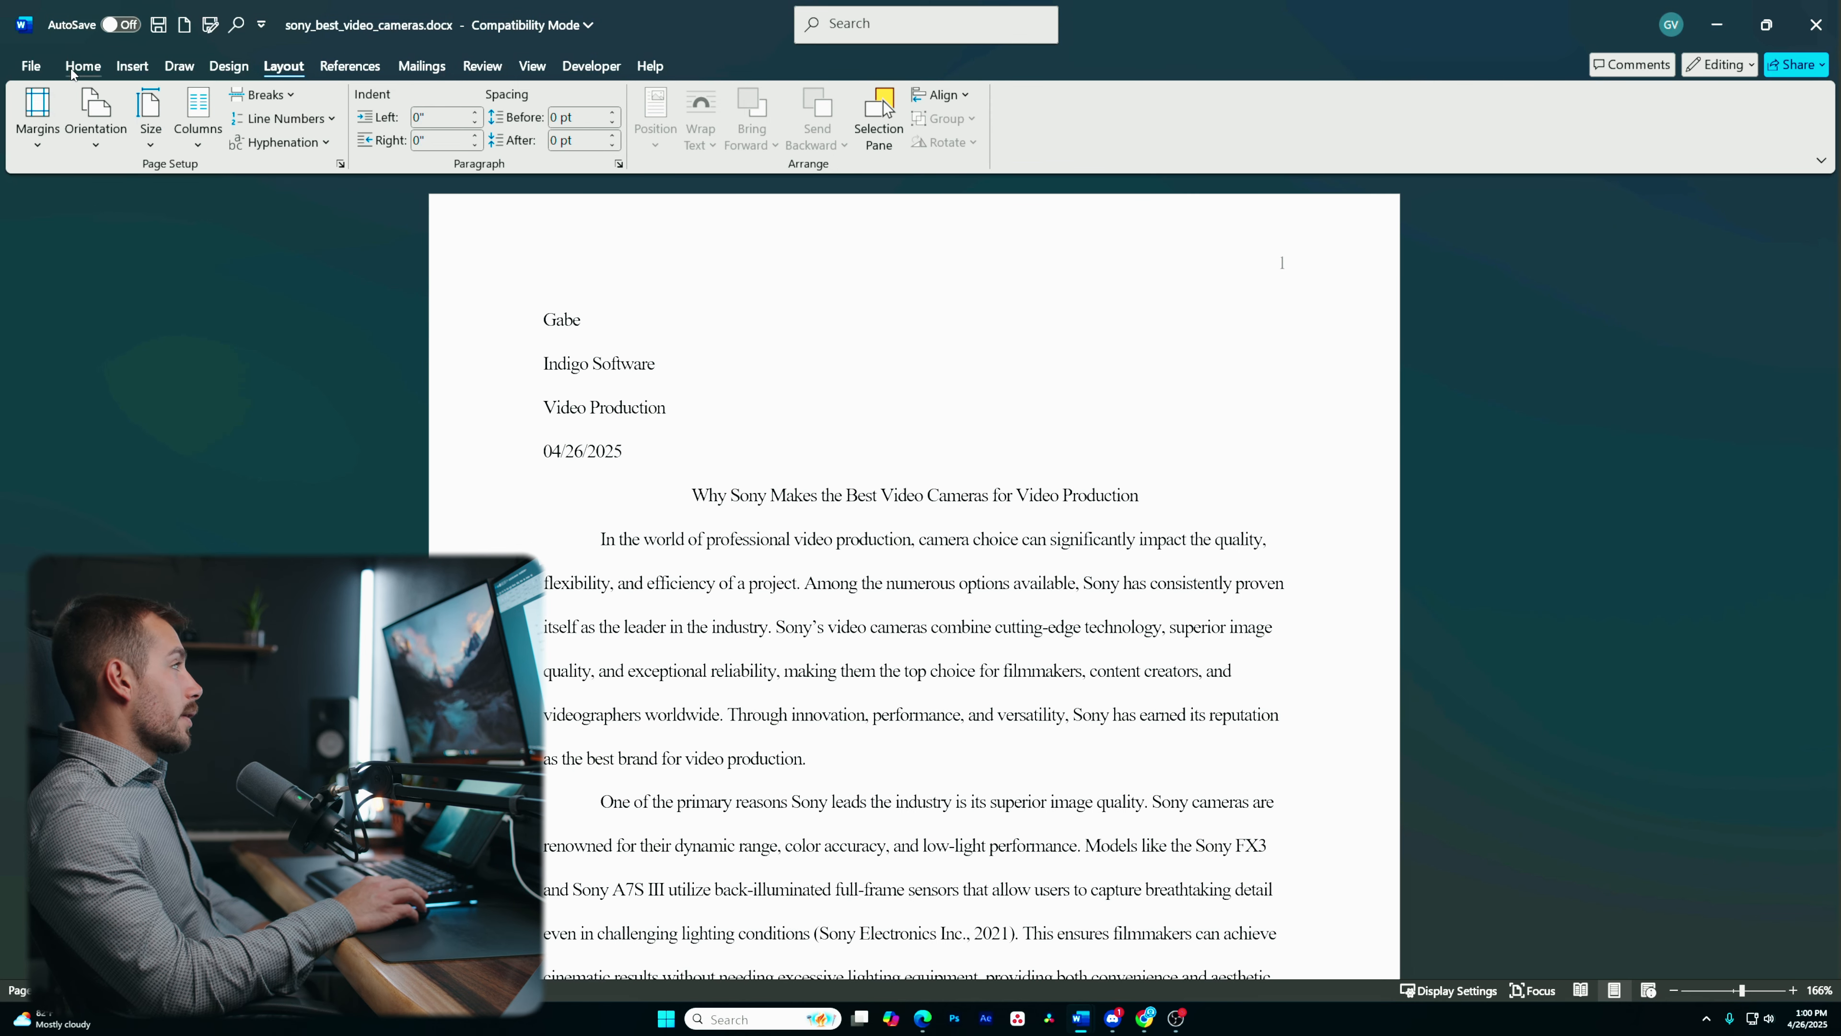
- Insert a page break after the last word of the concluding paragraph
left_click(75, 69)
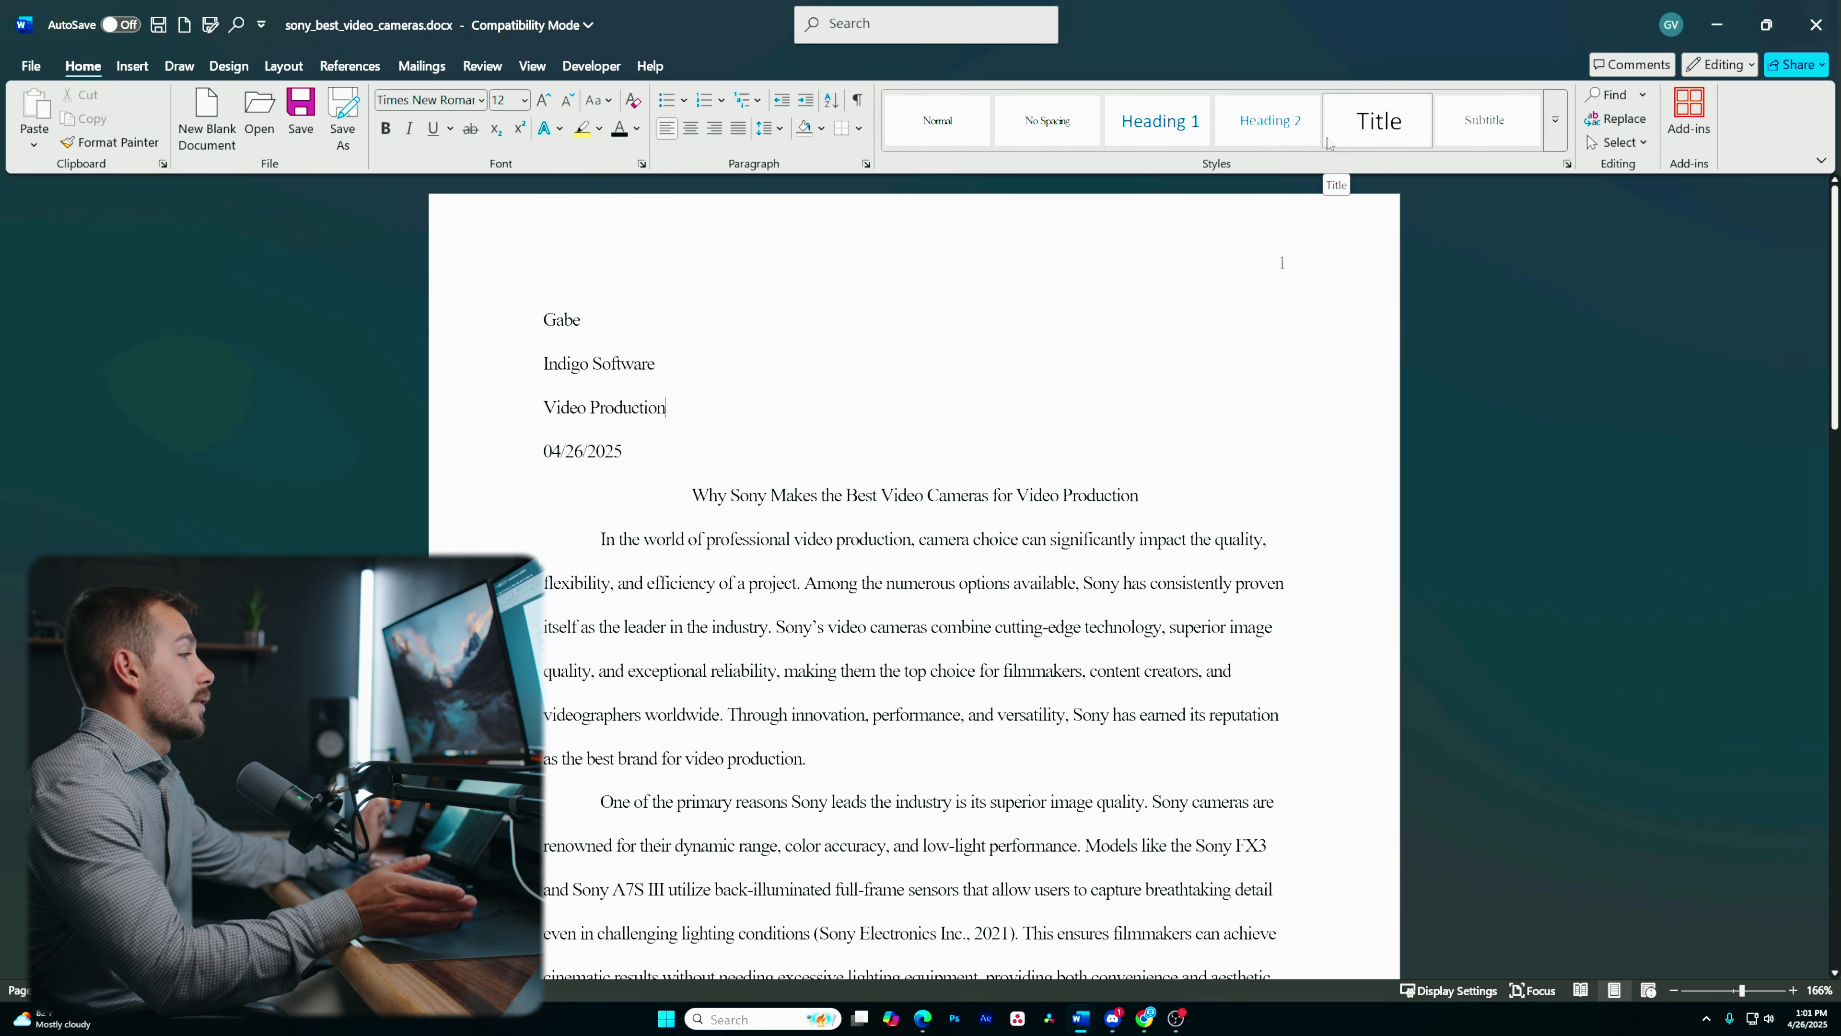
scroll(879, 559, "down", 2)
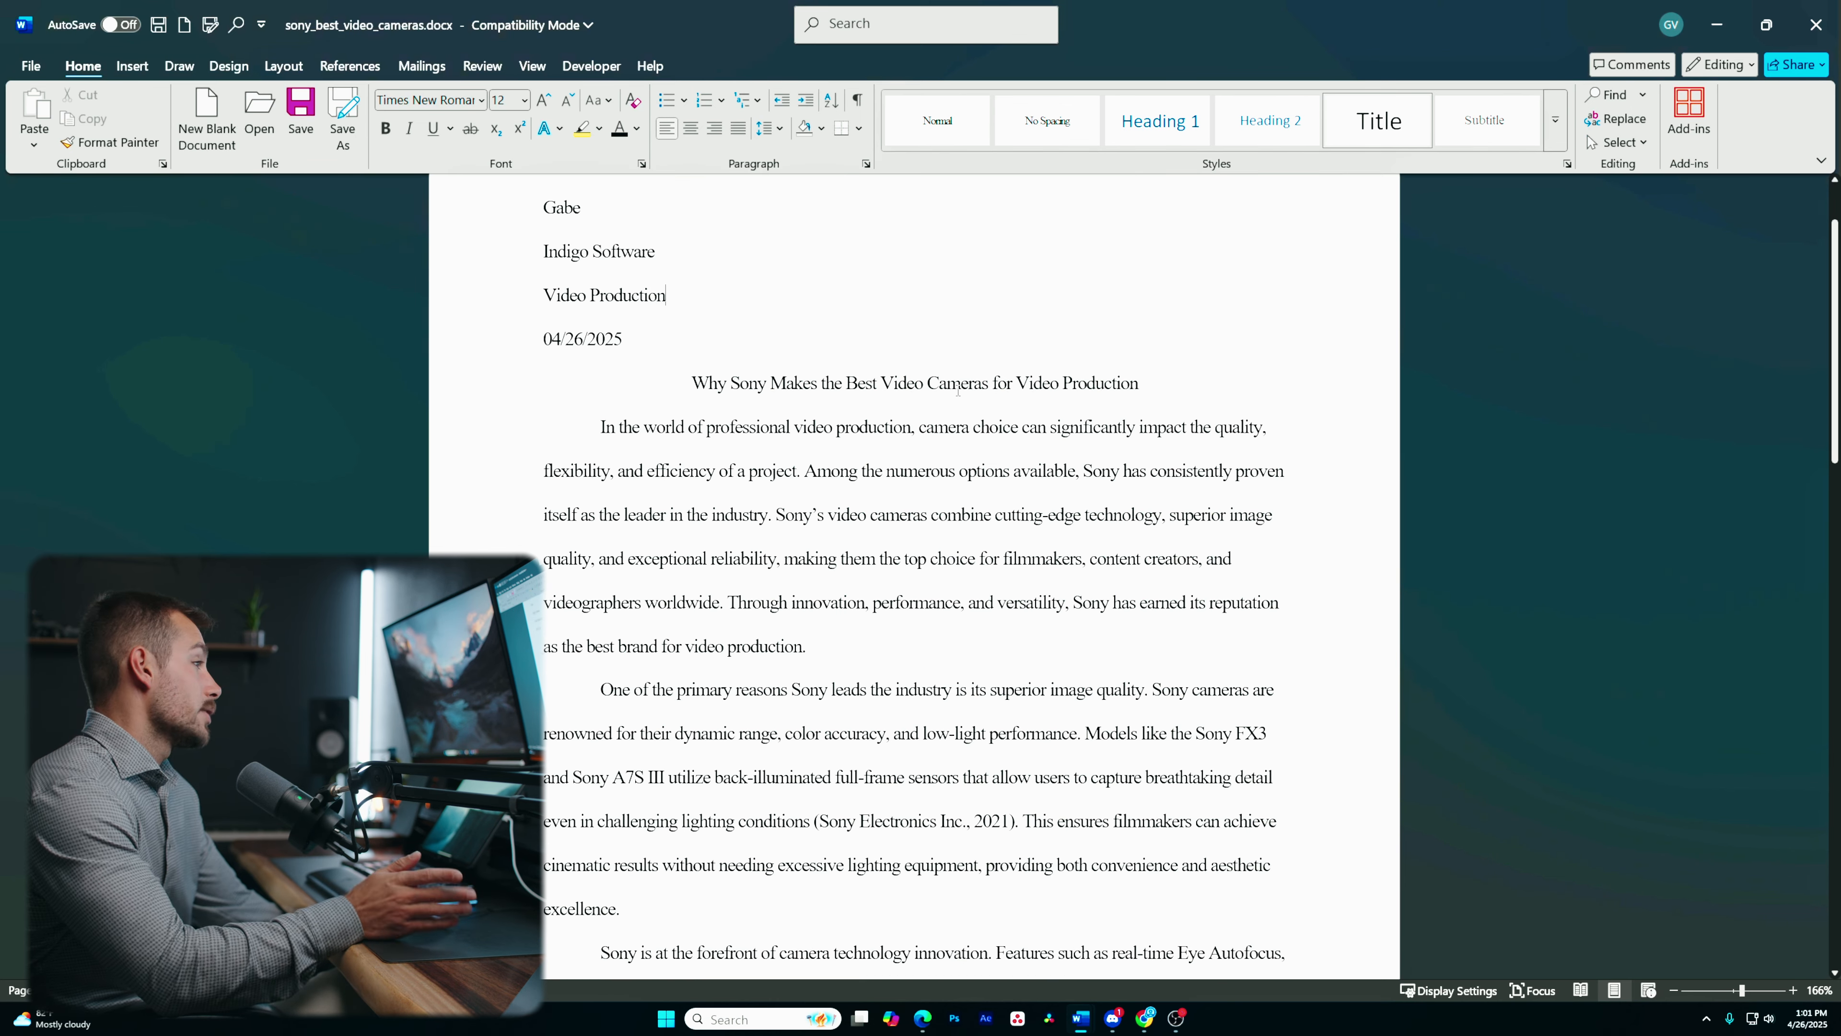
scroll(880, 558, "down", 20)
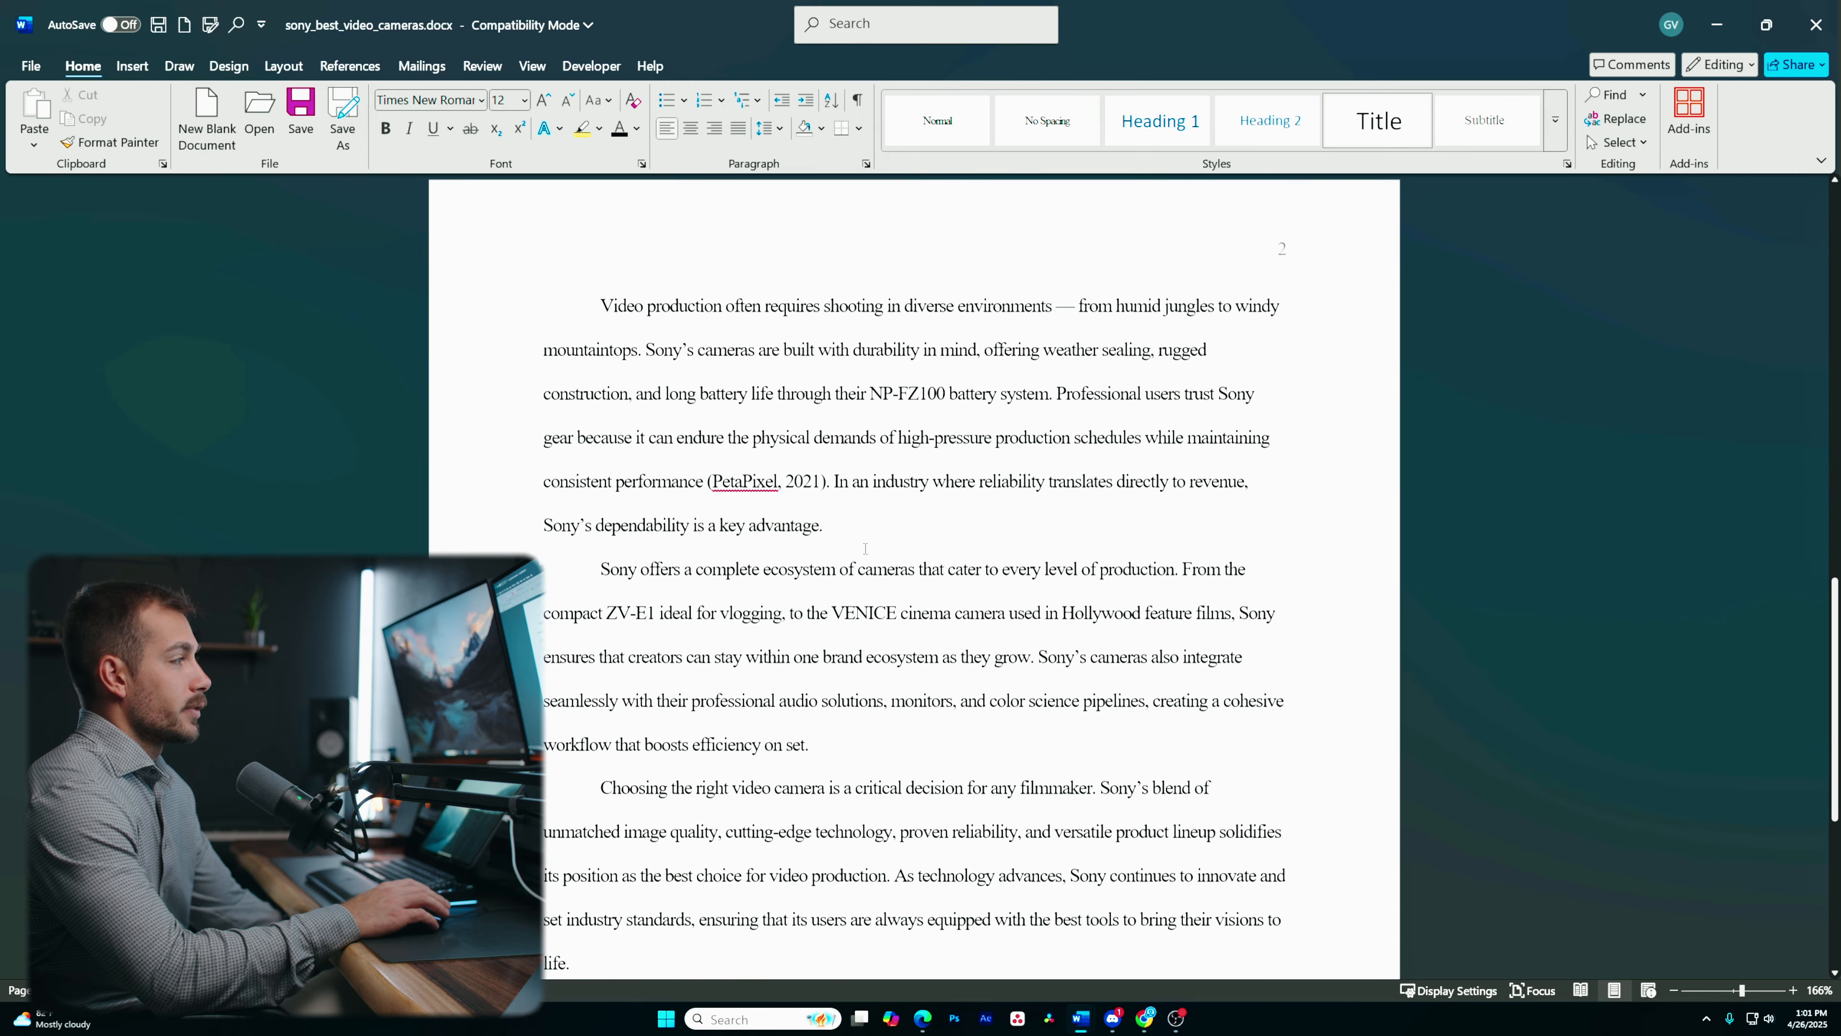
scroll(865, 549, "down", 5)
scroll(865, 550, "up", 5)
left_click(624, 693)
left_click_drag(596, 501, 571, 682)
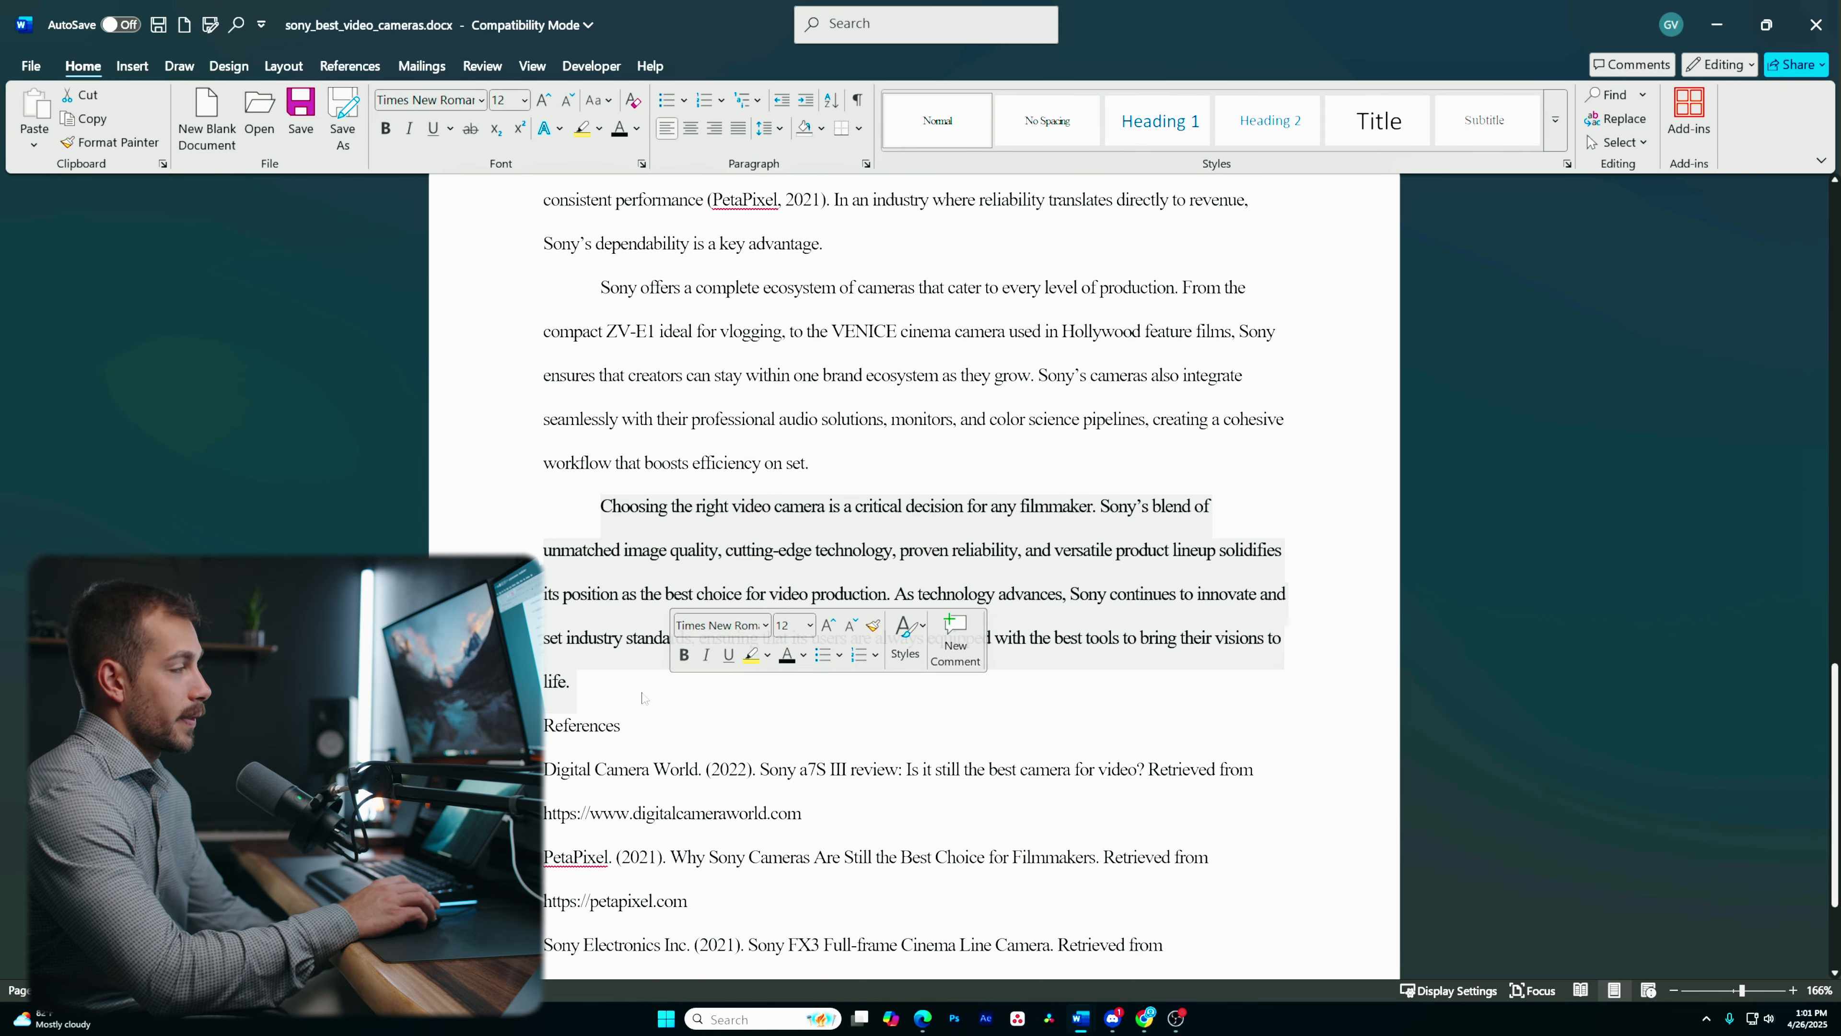
left_click(569, 682)
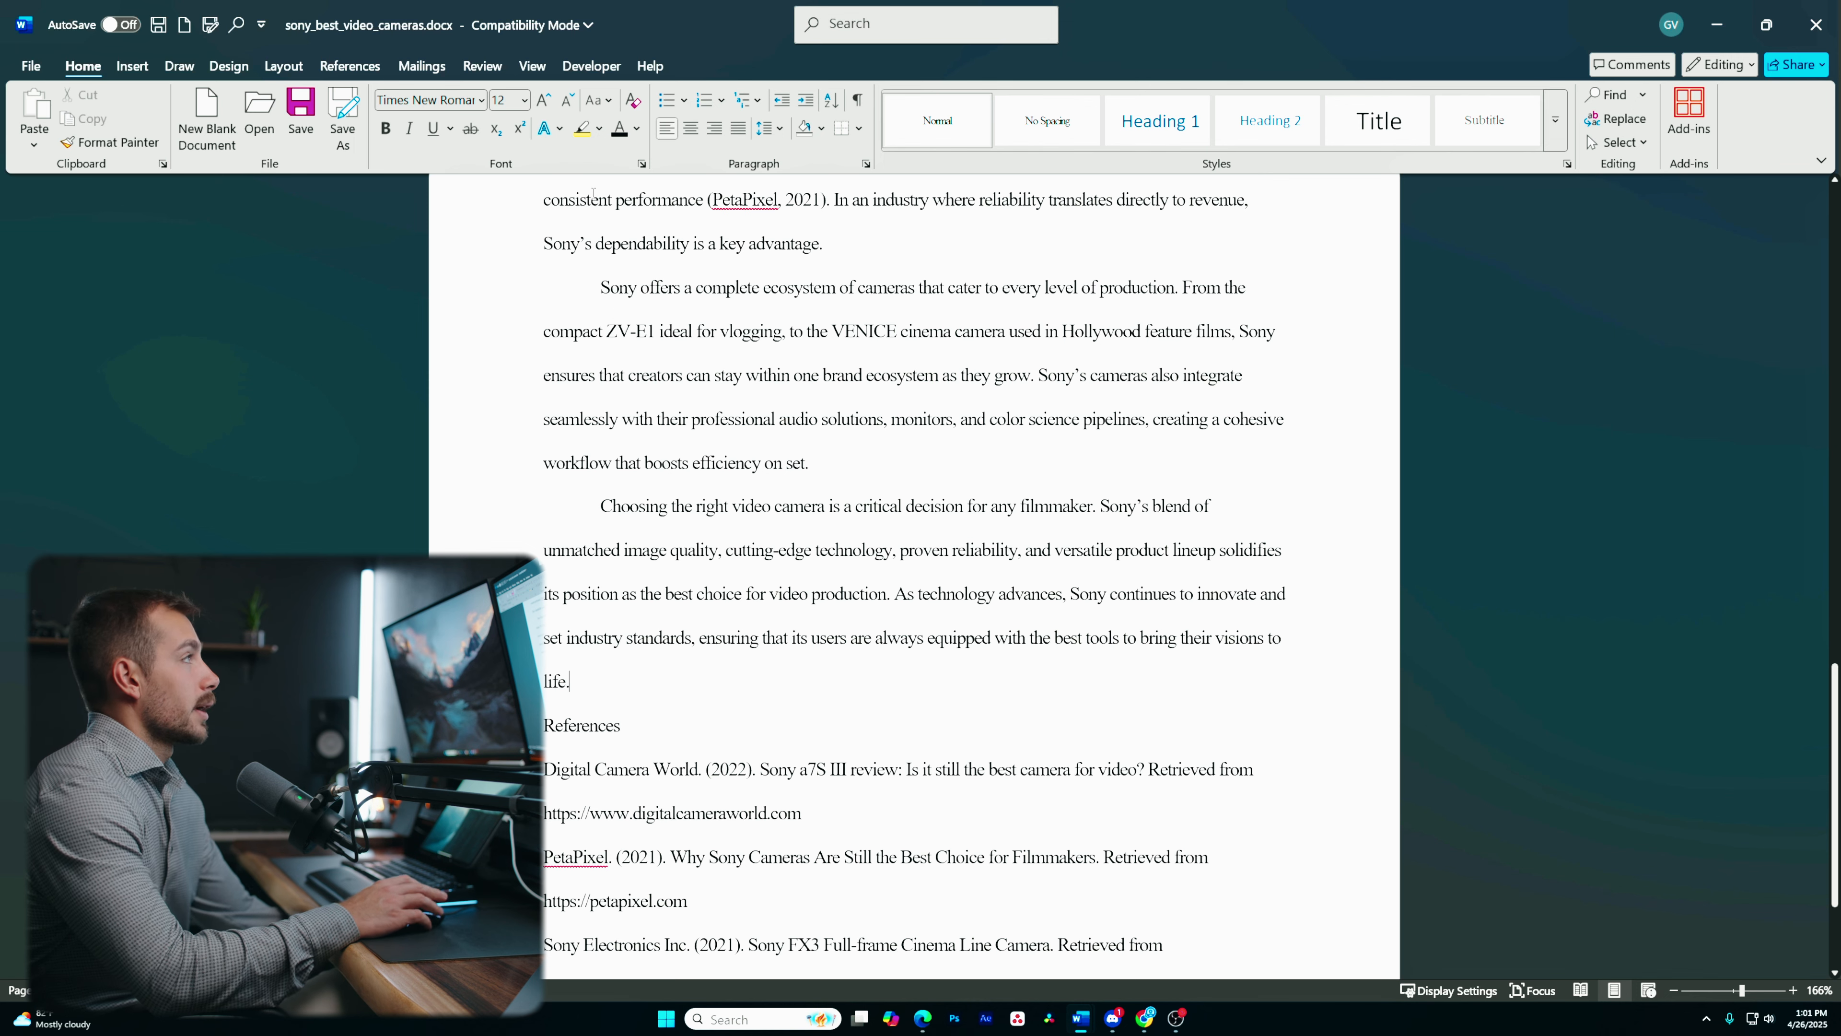
left_click(144, 66)
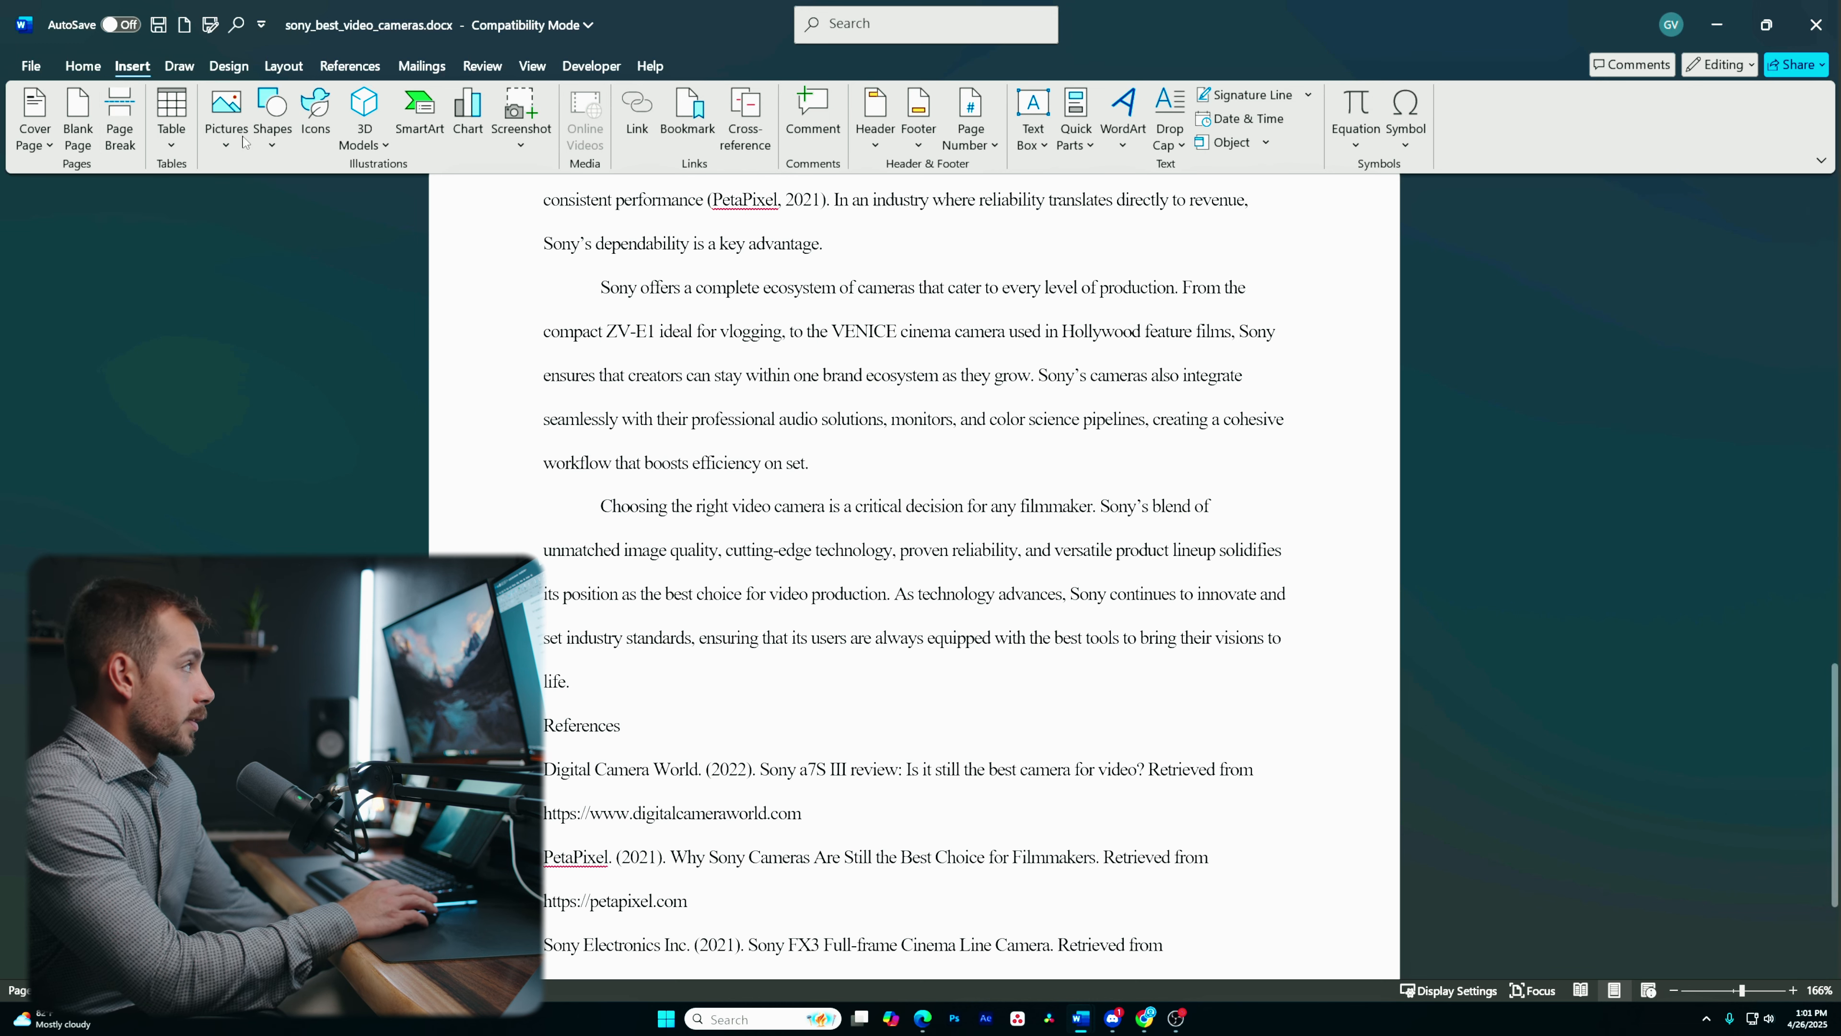
left_click(133, 142)
scroll(859, 768, "down", 5)
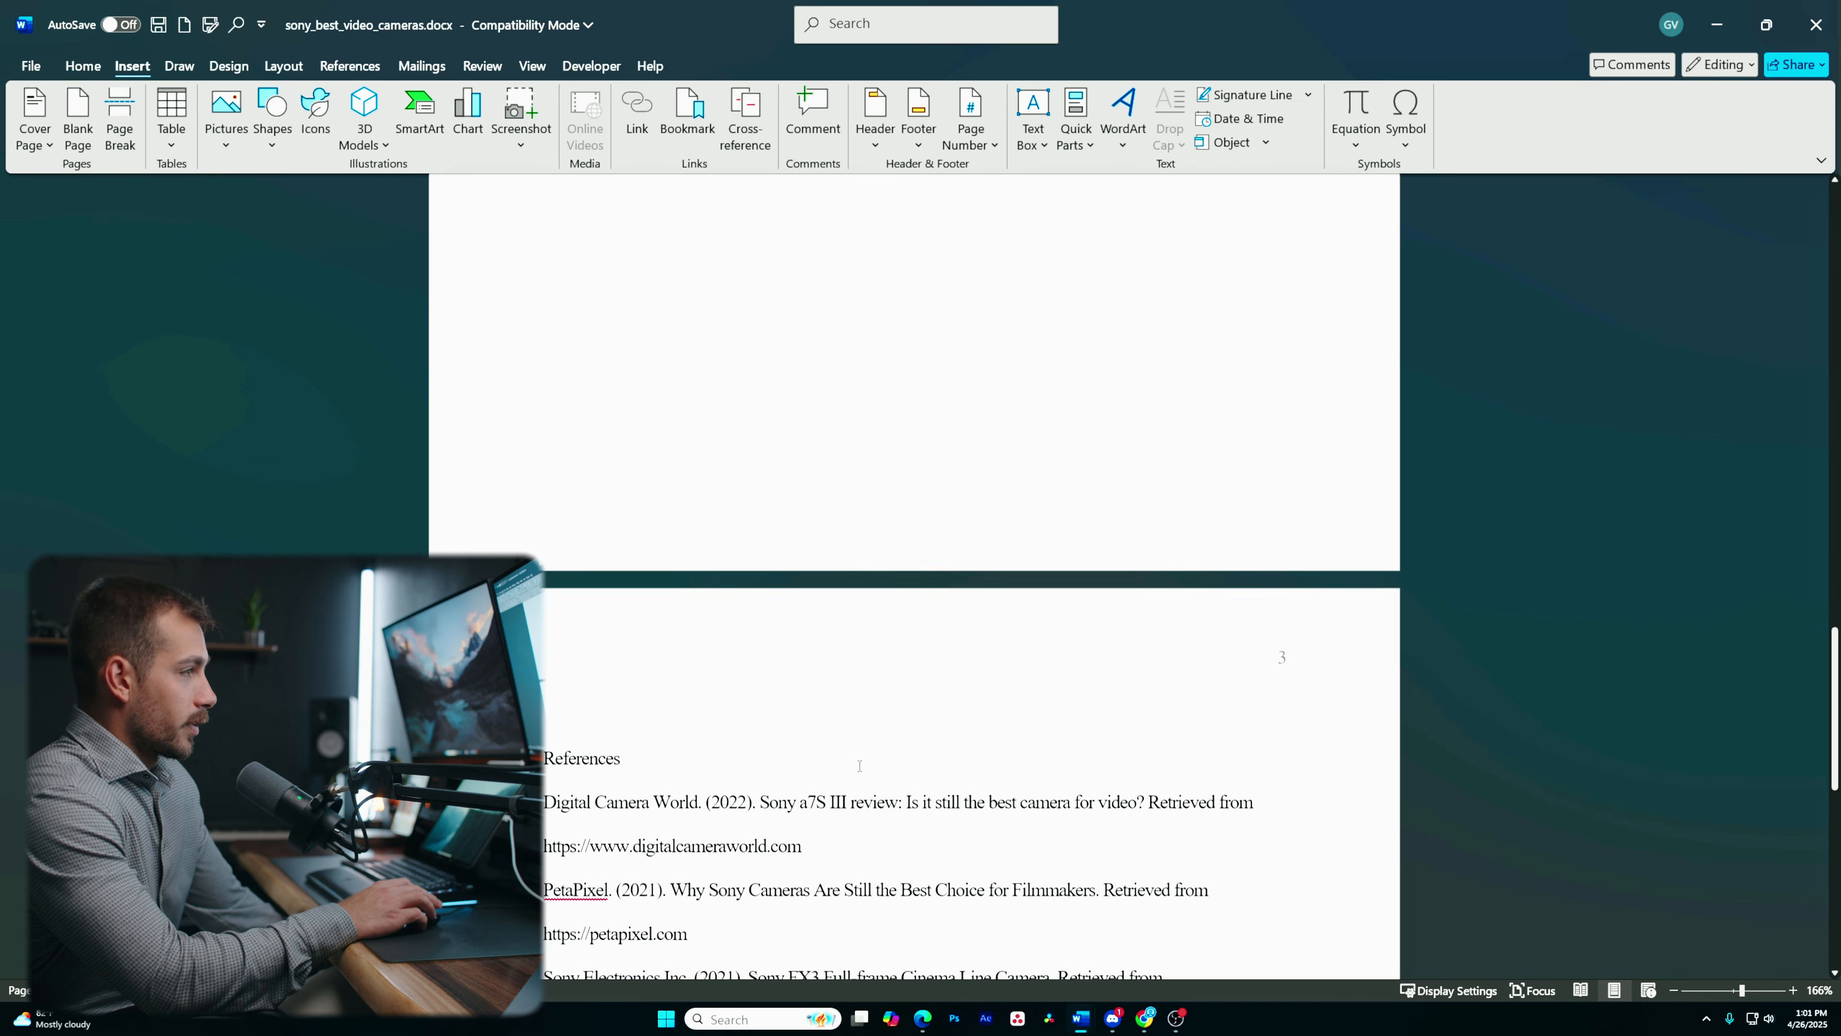
- Delete the page break so the References heading follows the conclusion again
scroll(859, 766, "up", 15)
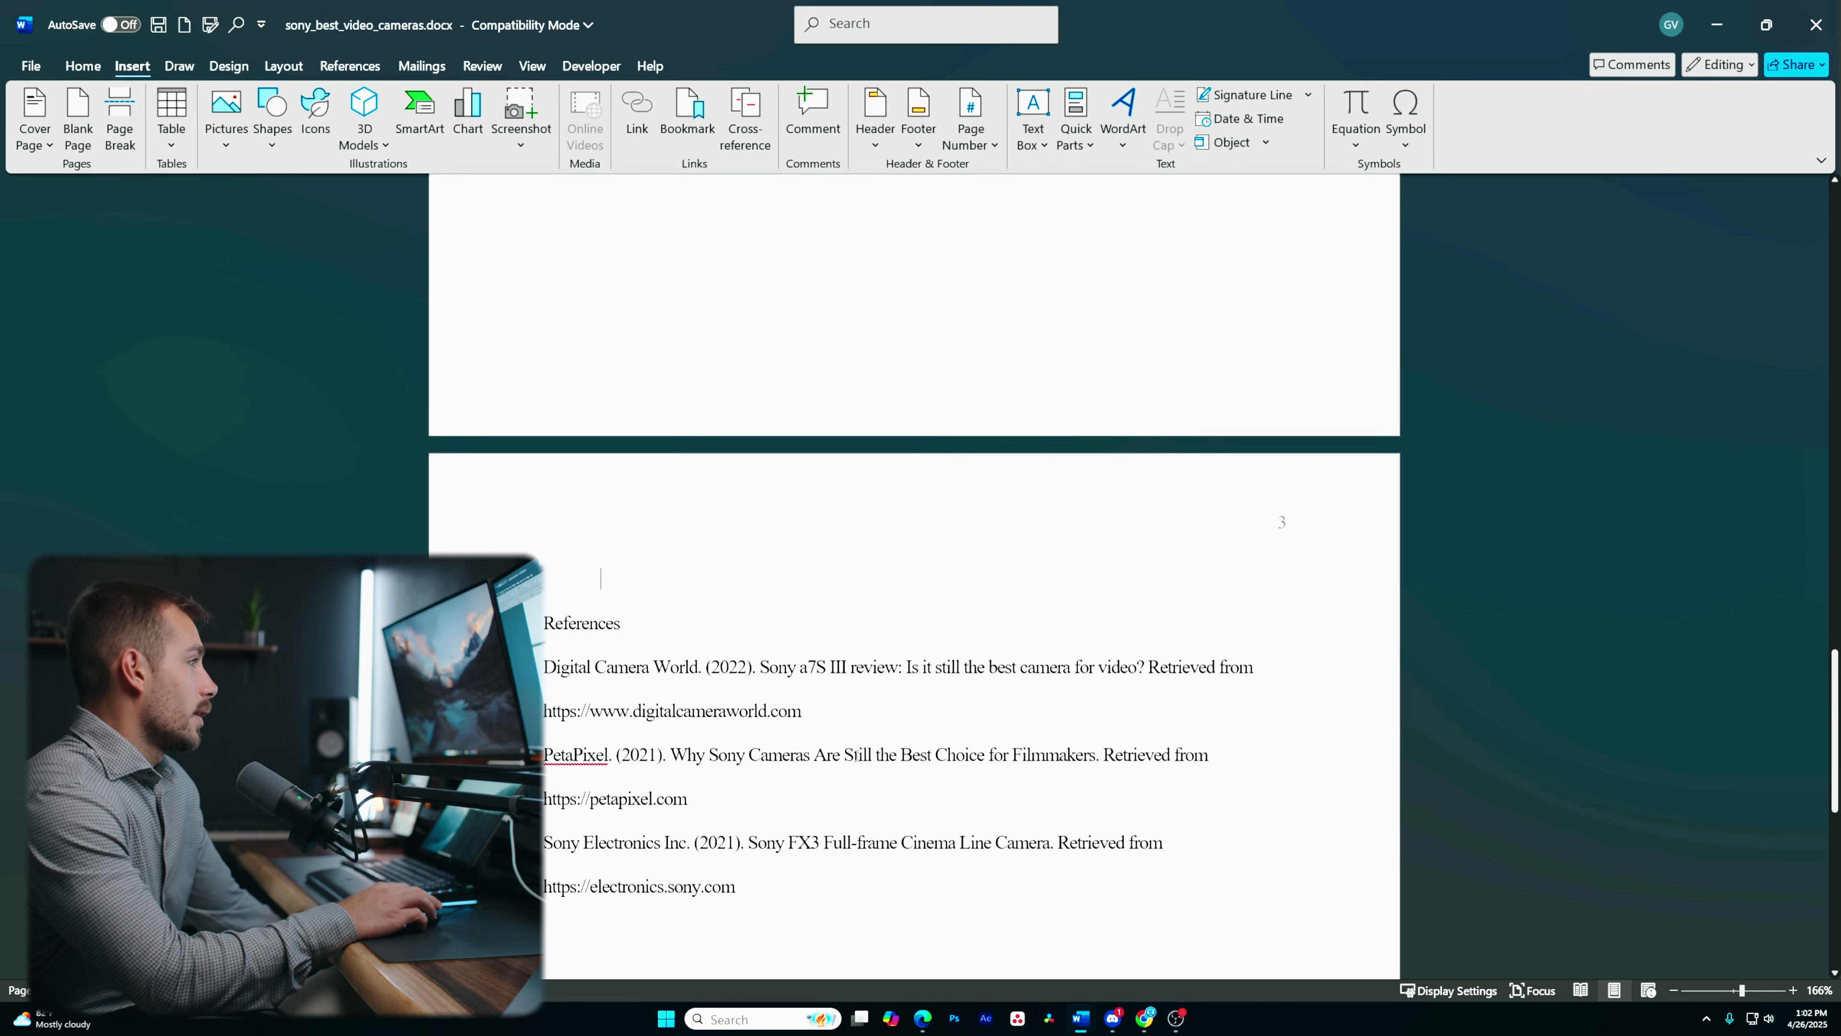
scroll(846, 732, "down", 10)
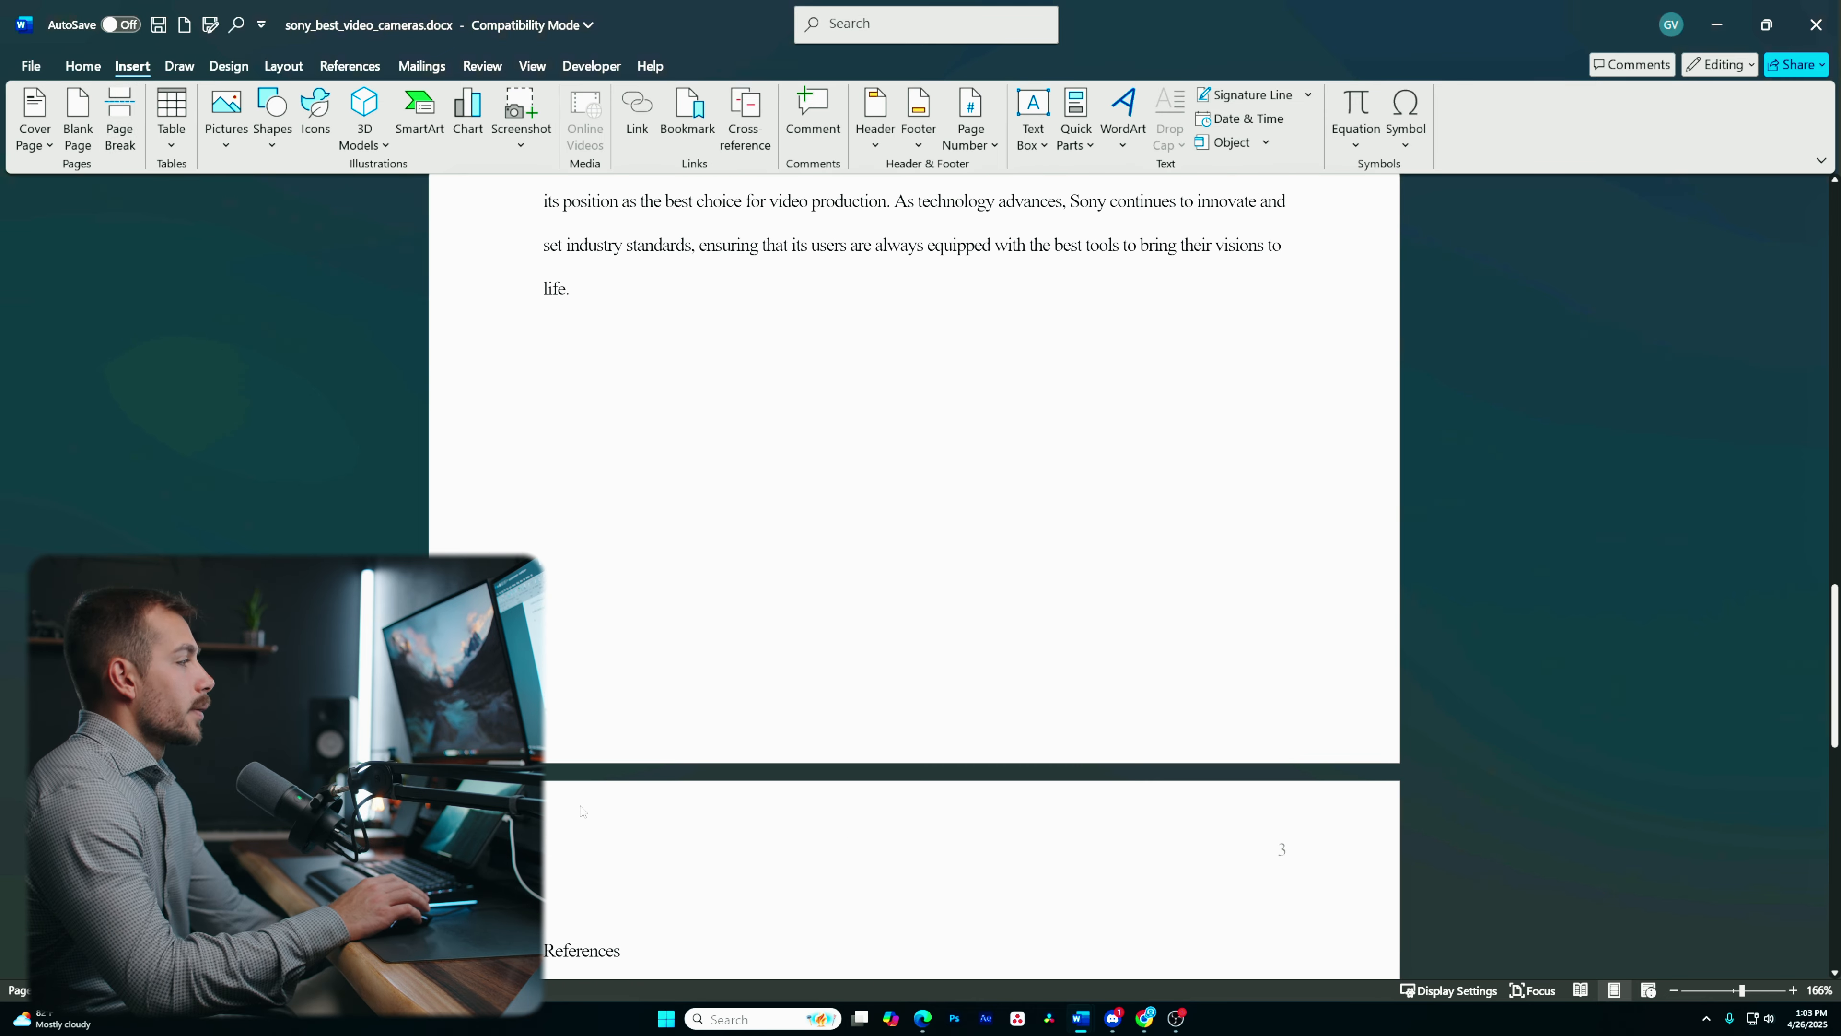
scroll(569, 878, "down", 2)
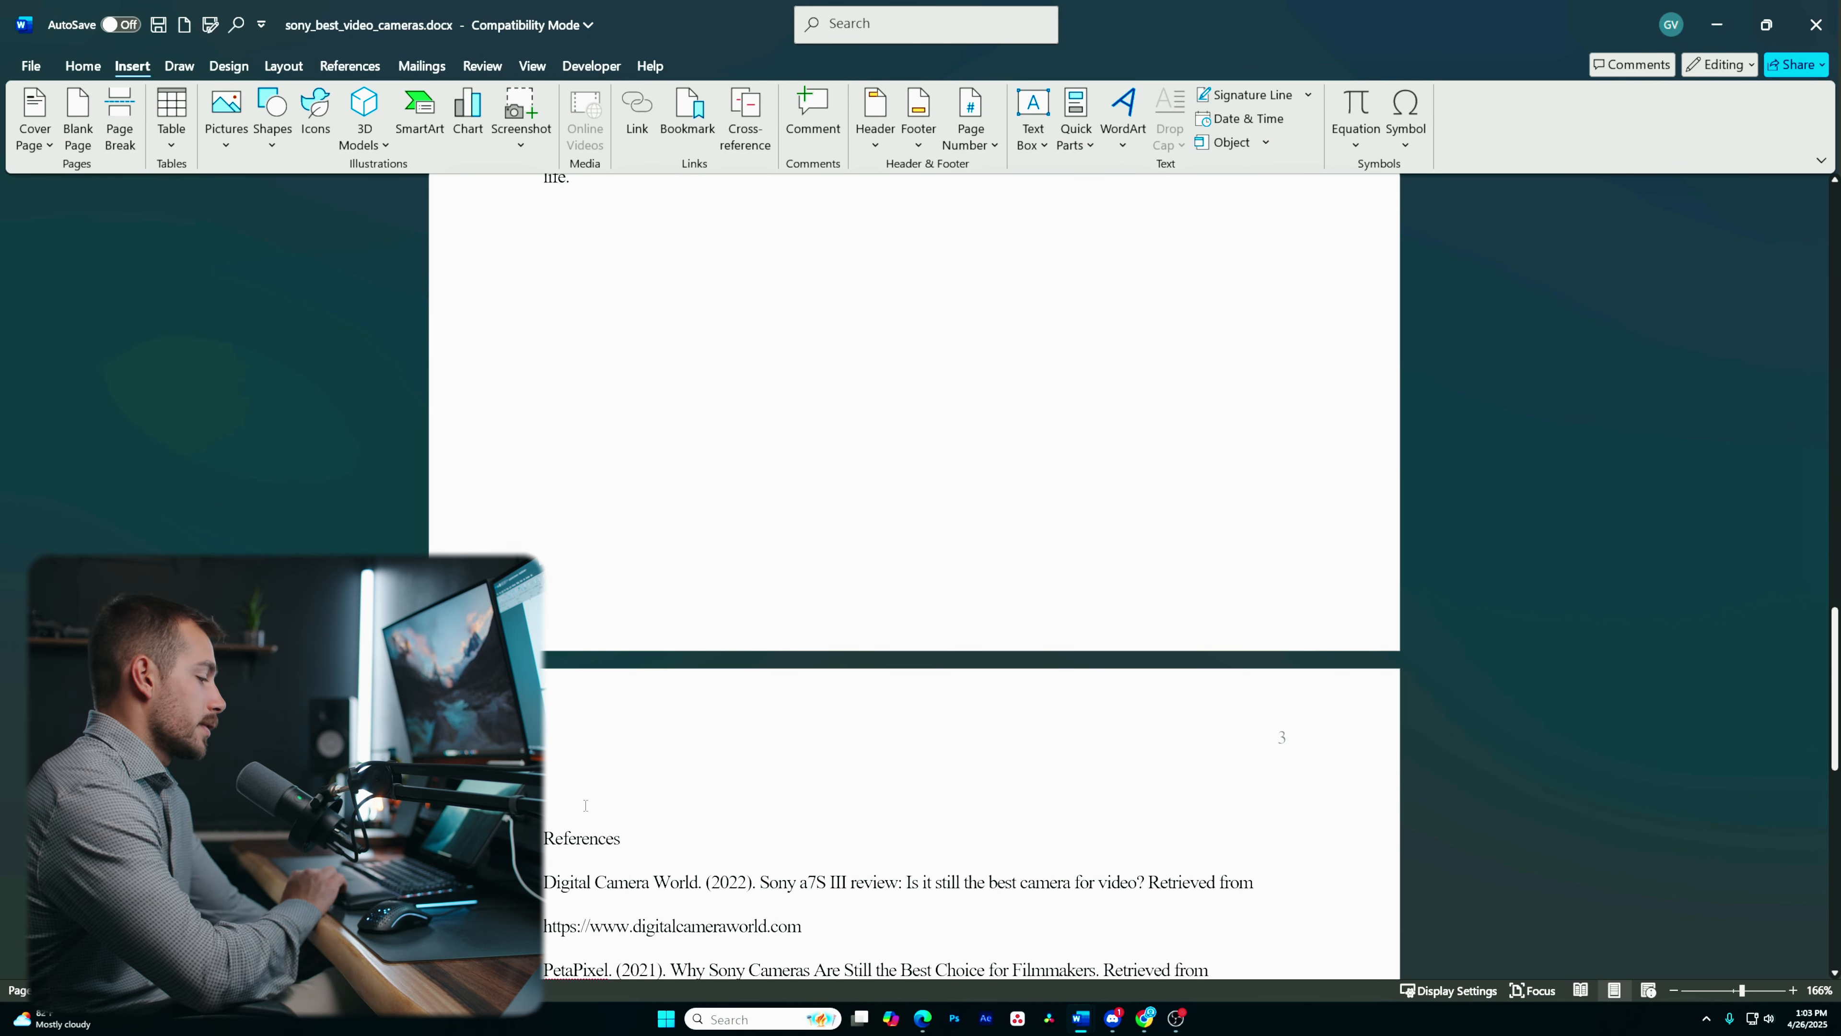
key("BackSpace")
key("BackSpace")
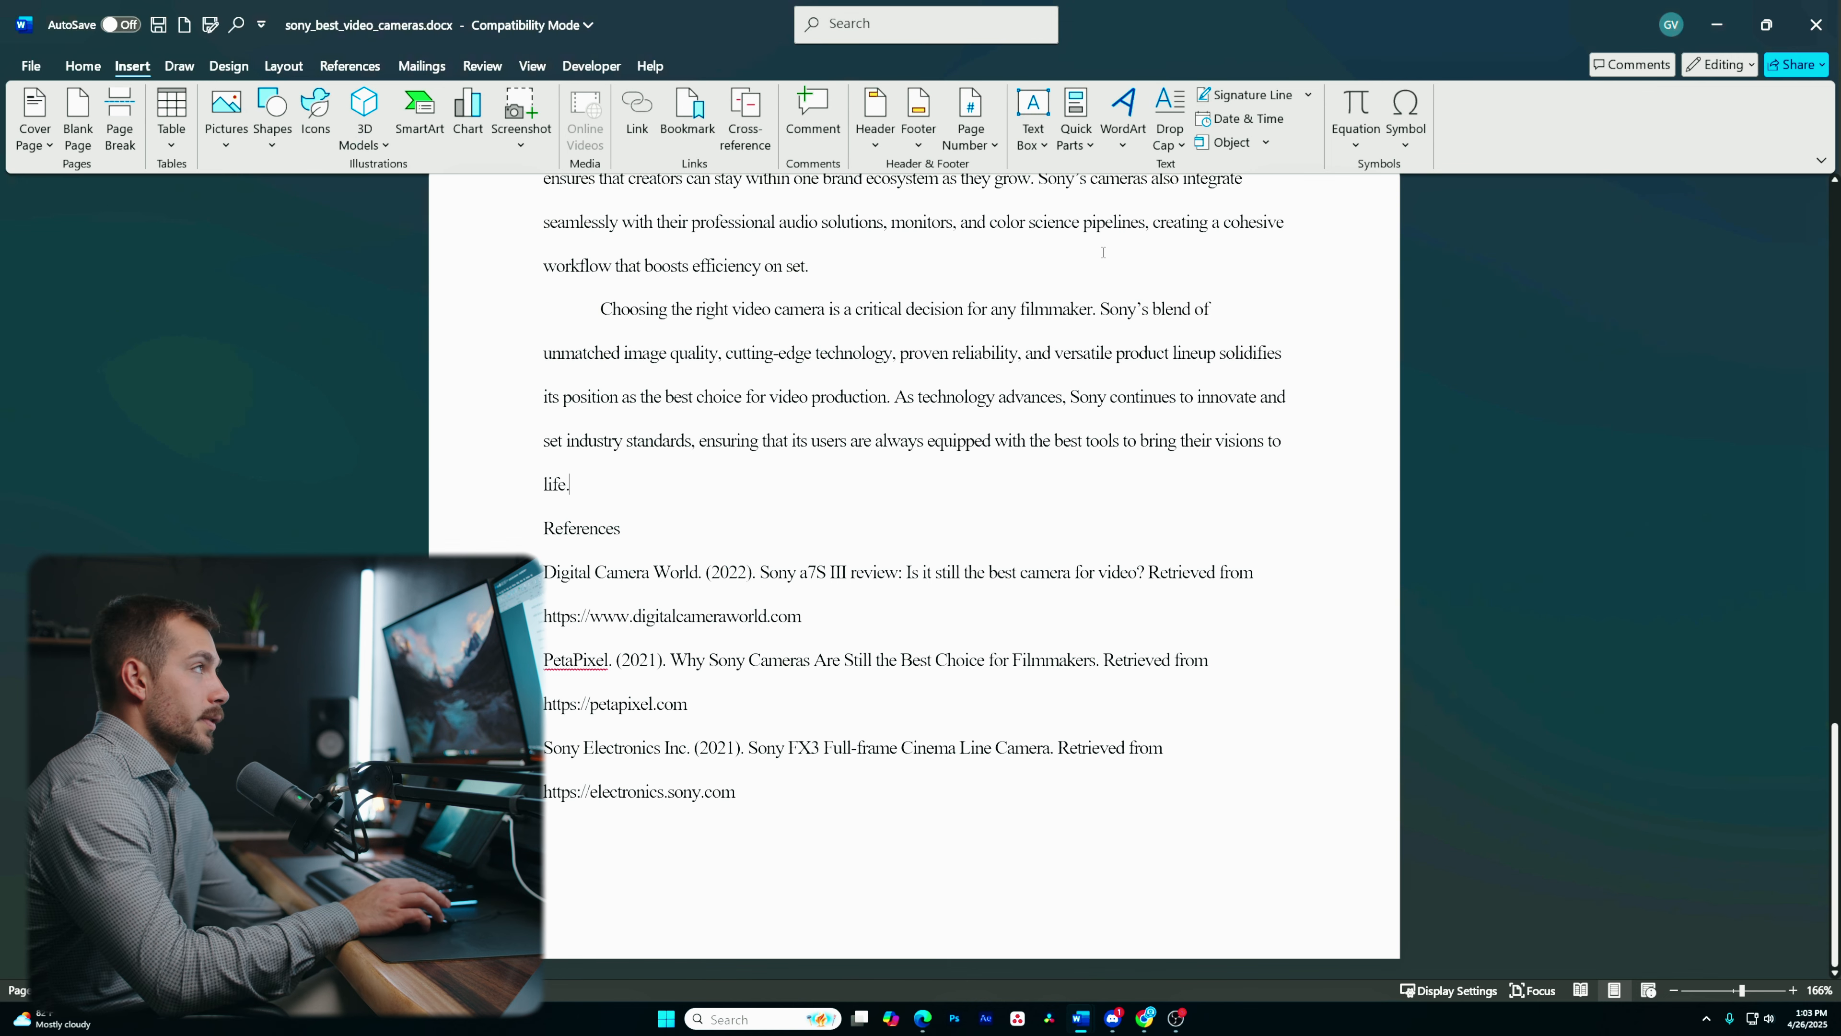
- Insert a continuous section break after the last word of the concluding paragraph
left_click(280, 67)
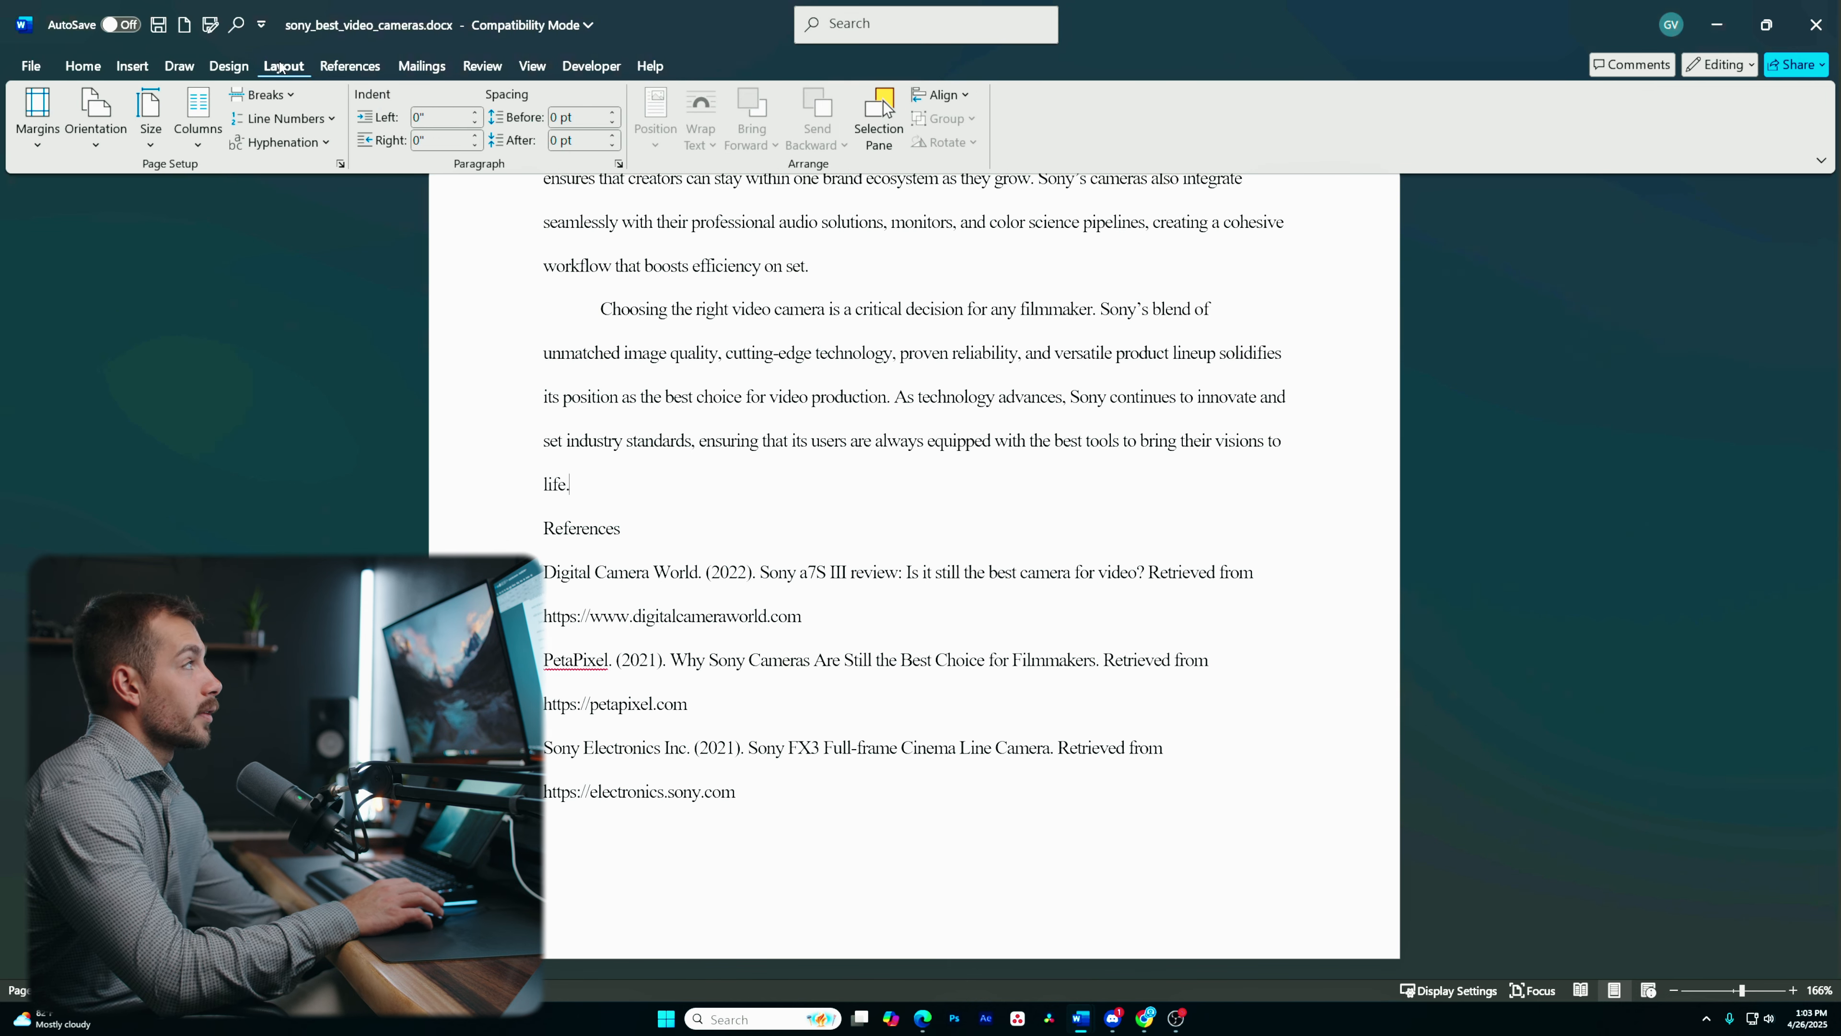
left_click(265, 95)
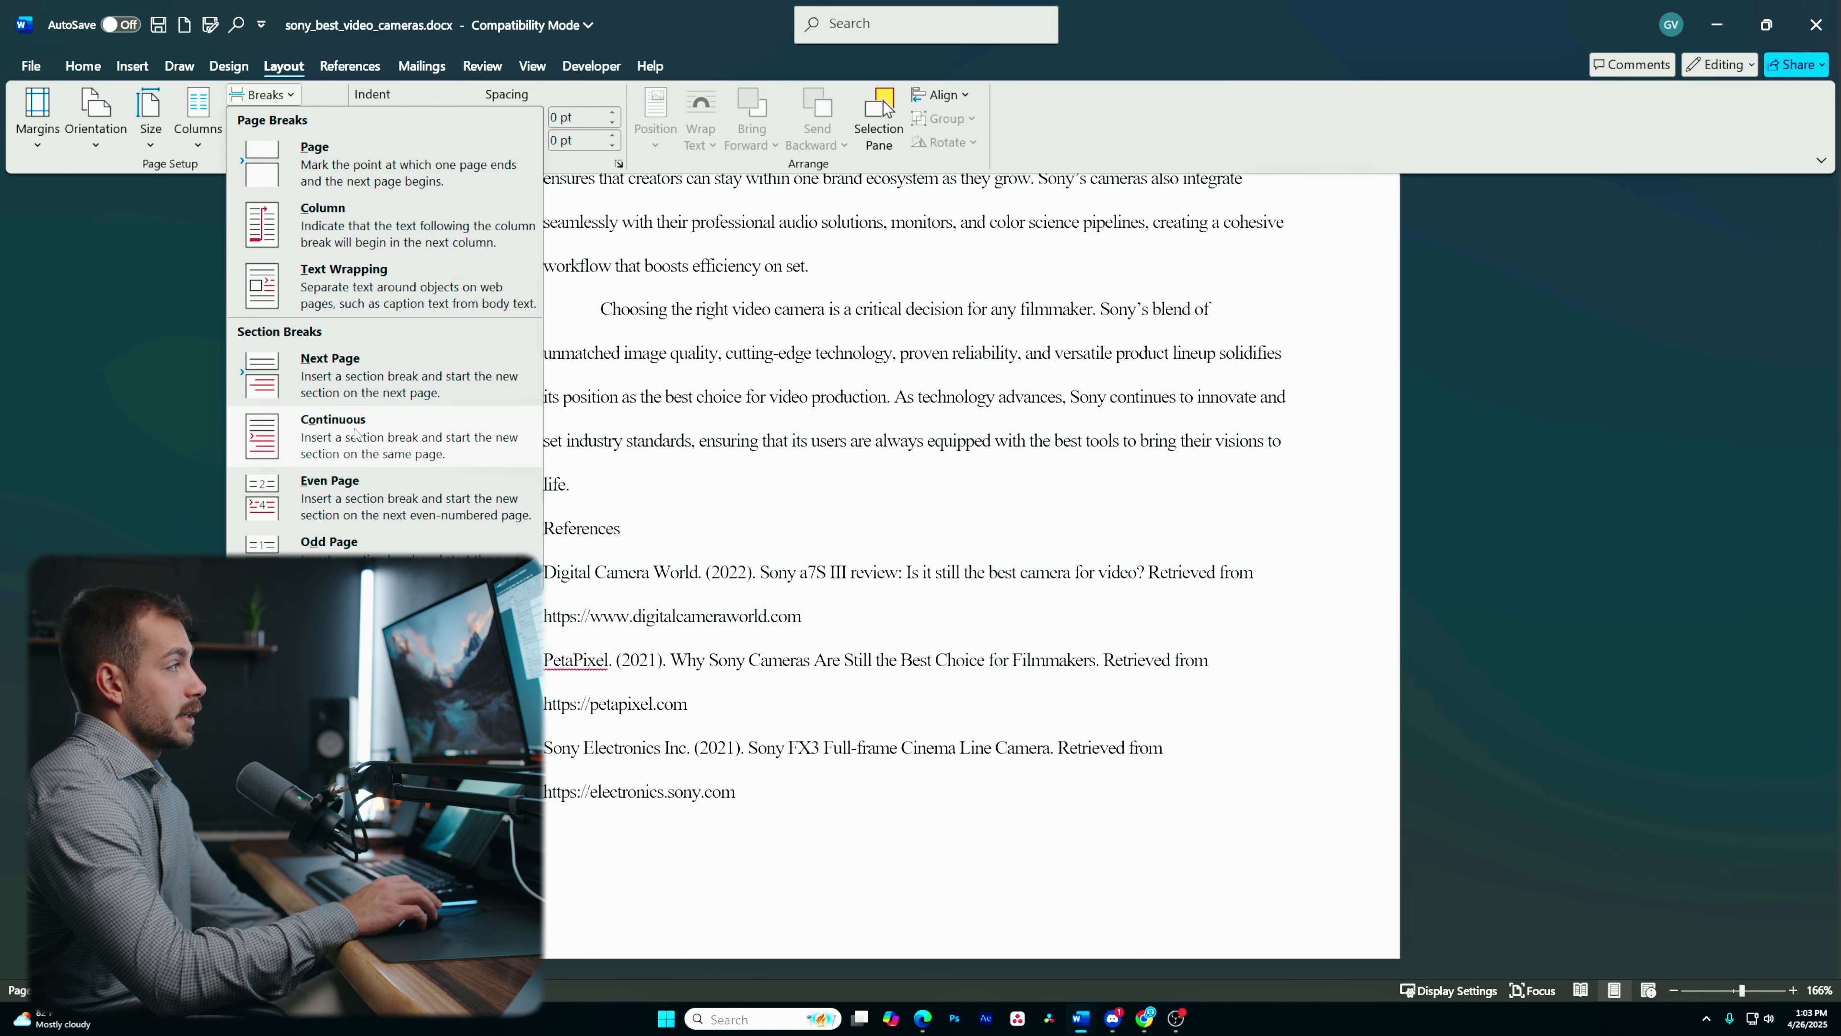
left_click(357, 457)
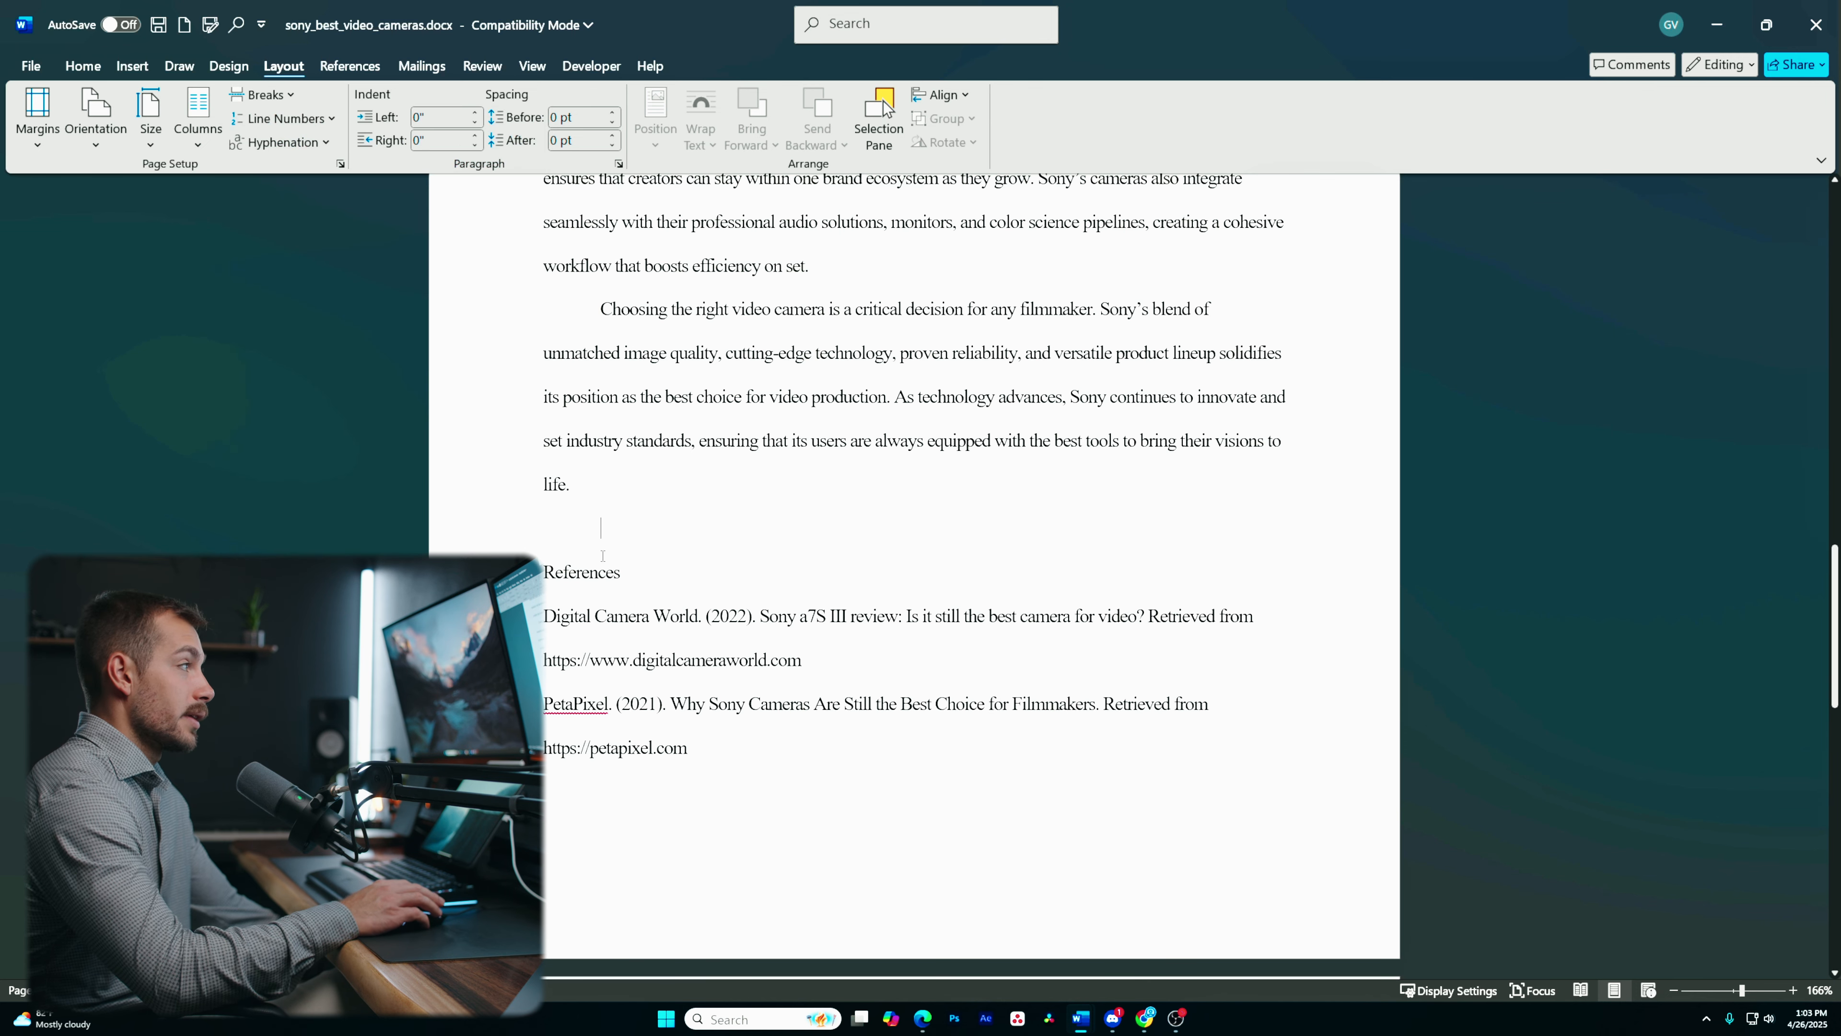
left_click_drag(622, 574, 543, 573)
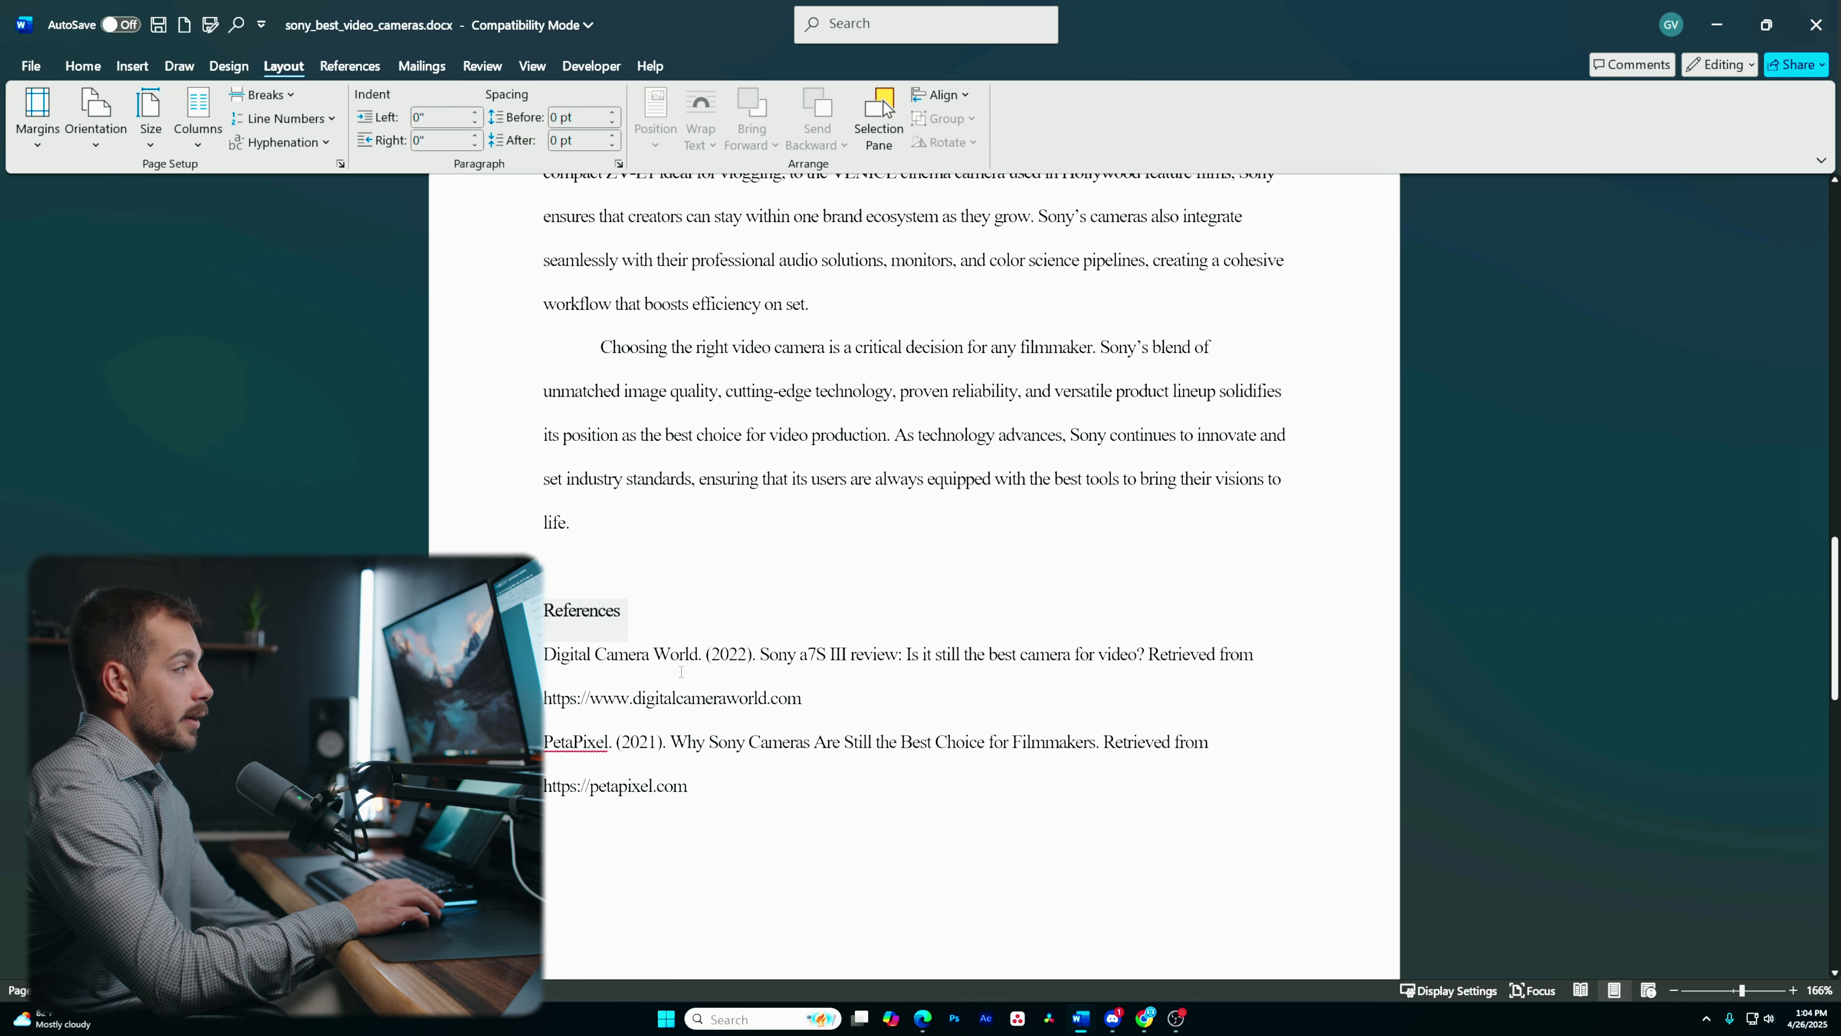
scroll(591, 762, "up", 3)
left_click_drag(590, 762, 537, 407)
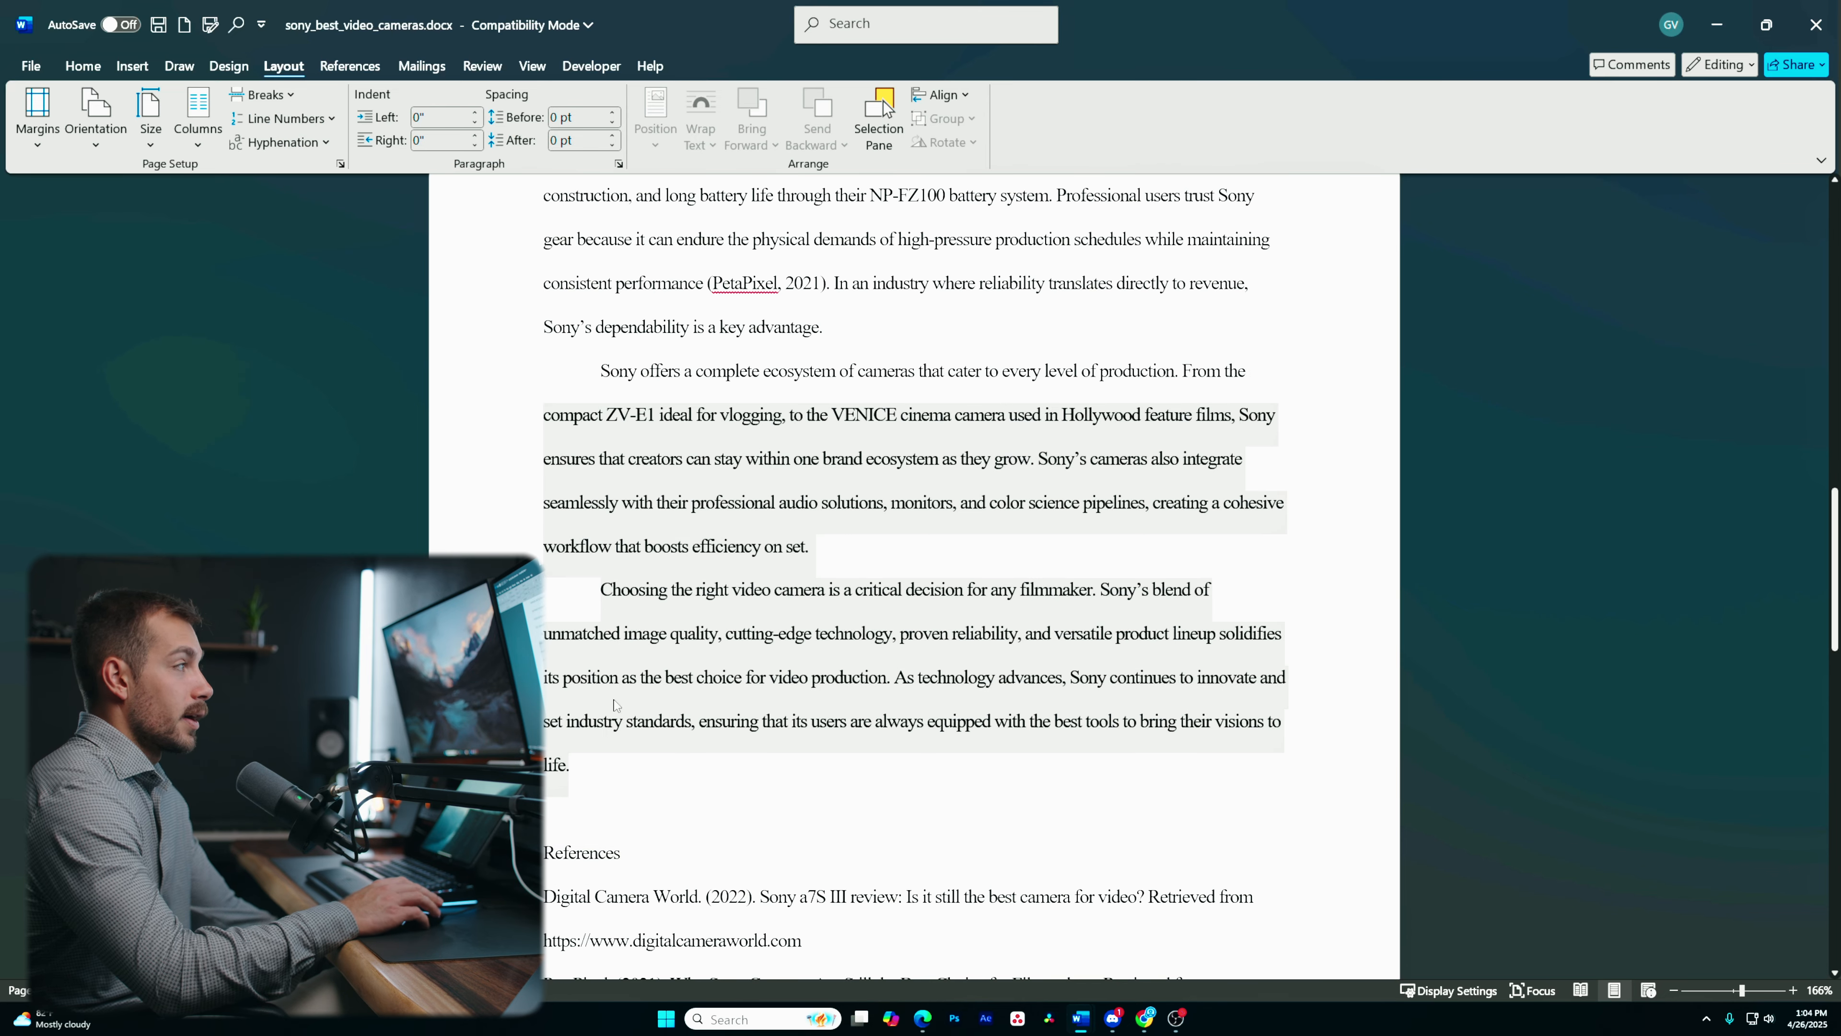
left_click(639, 857)
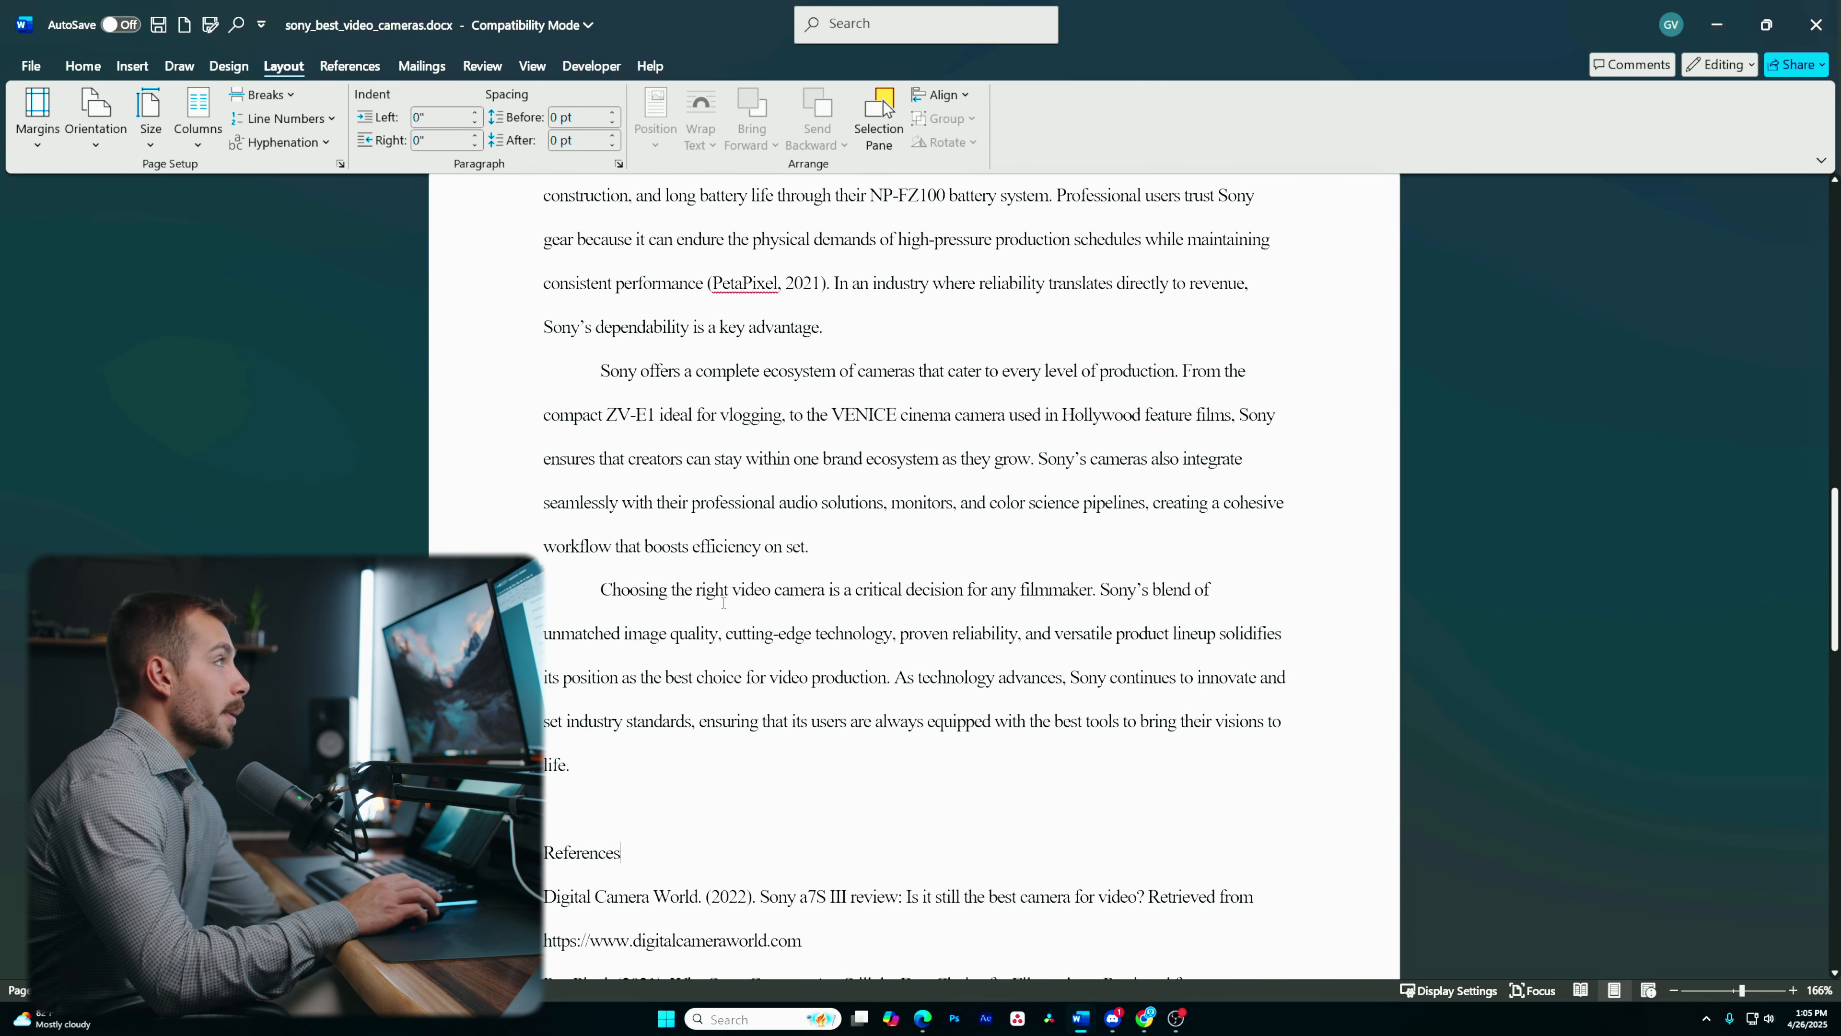
left_click(640, 824)
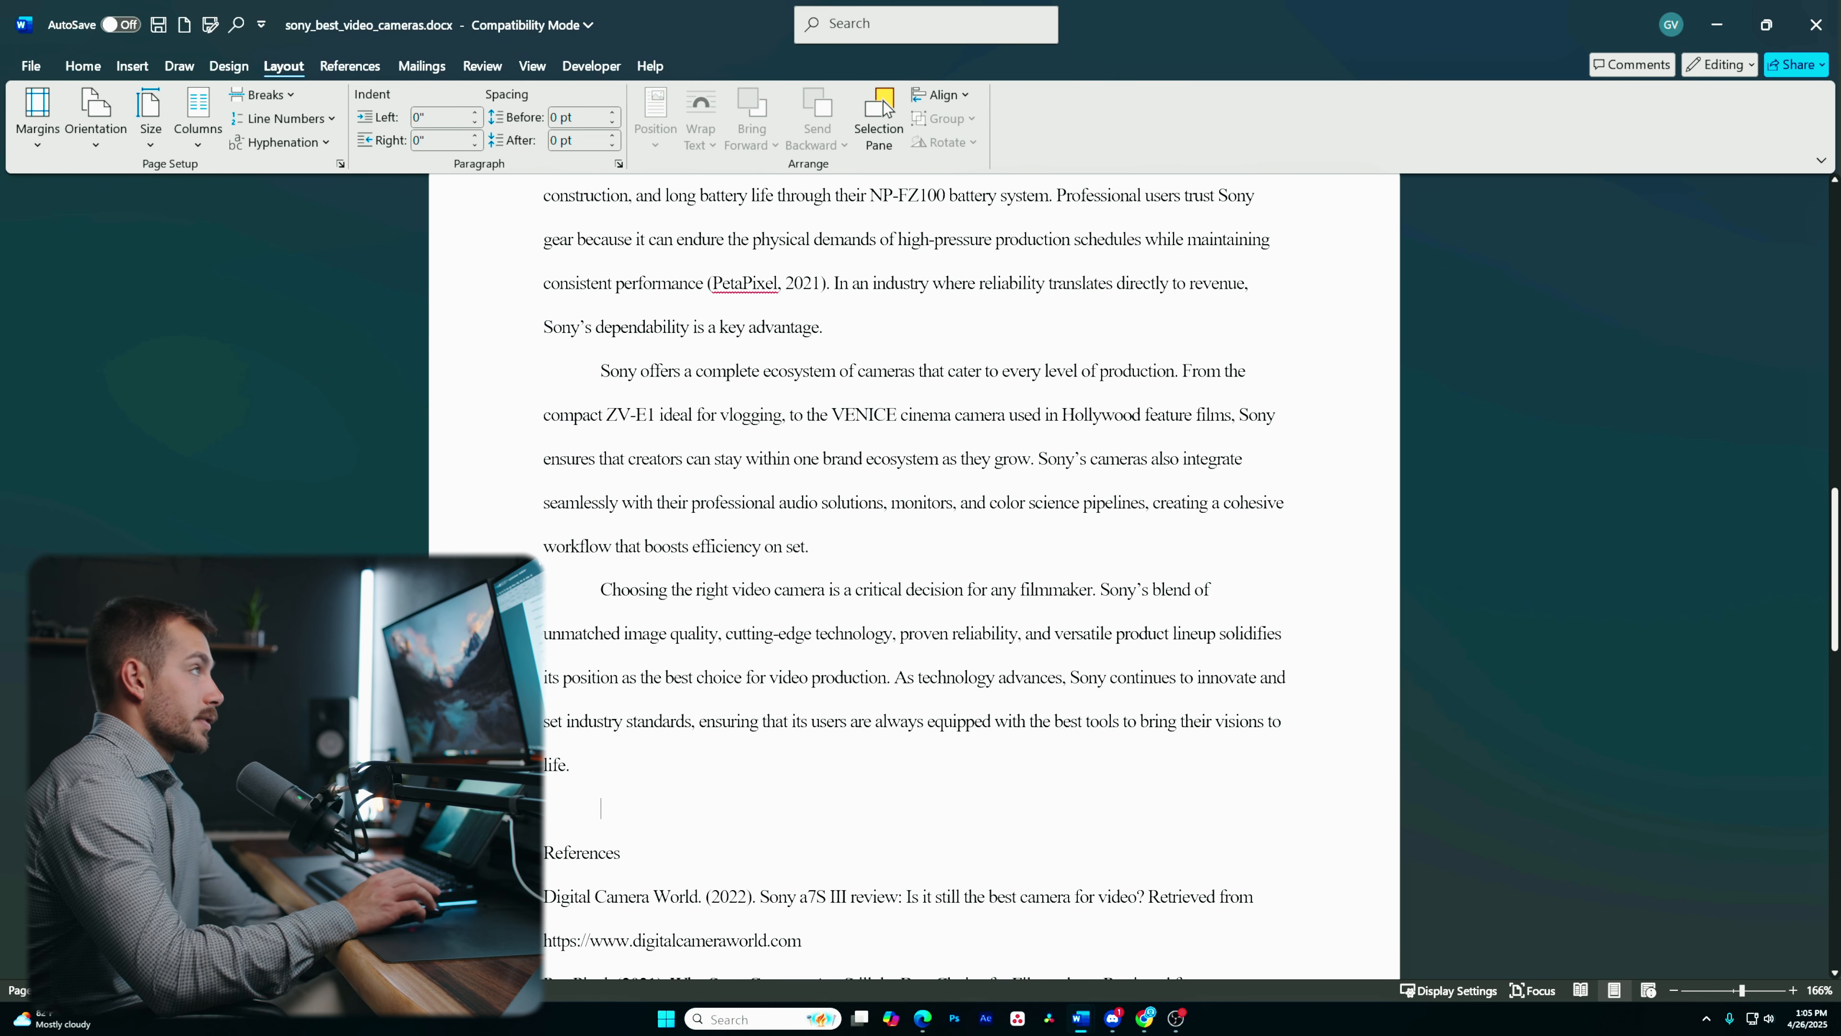
- Show formatting marks to reveal paragraph marks and the section break
left_click(84, 66)
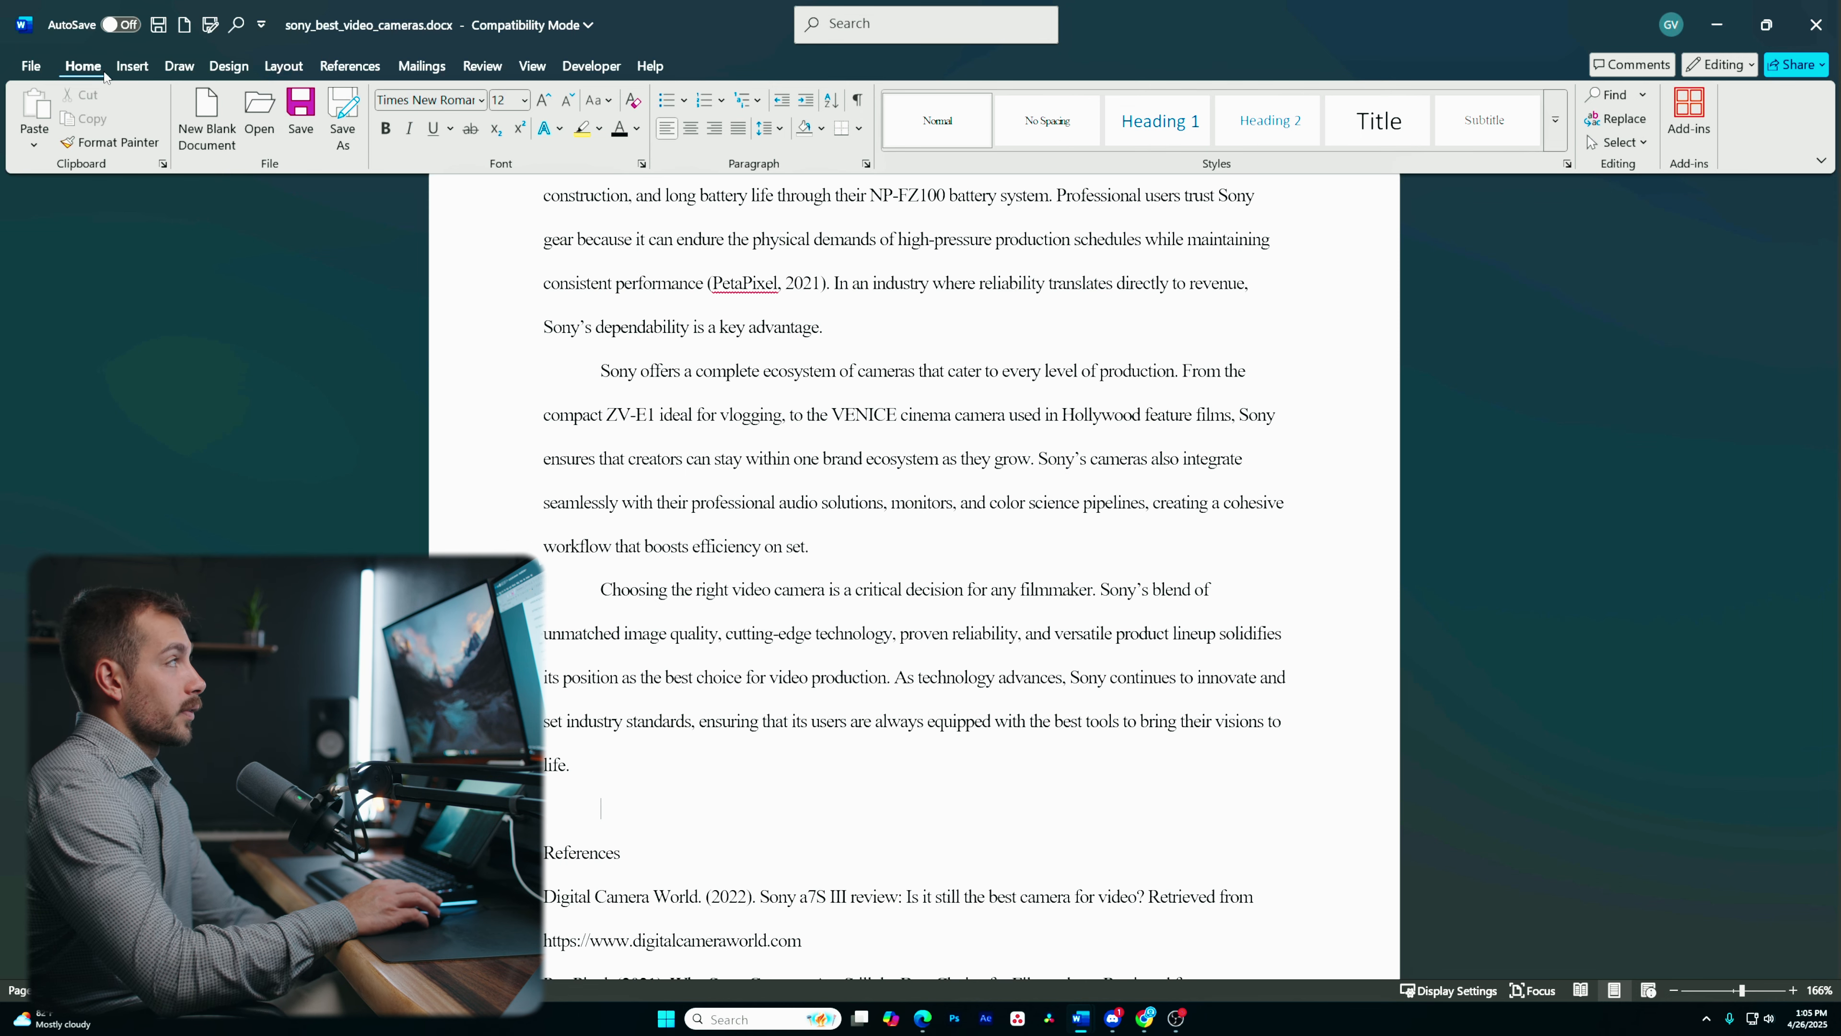
left_click(856, 100)
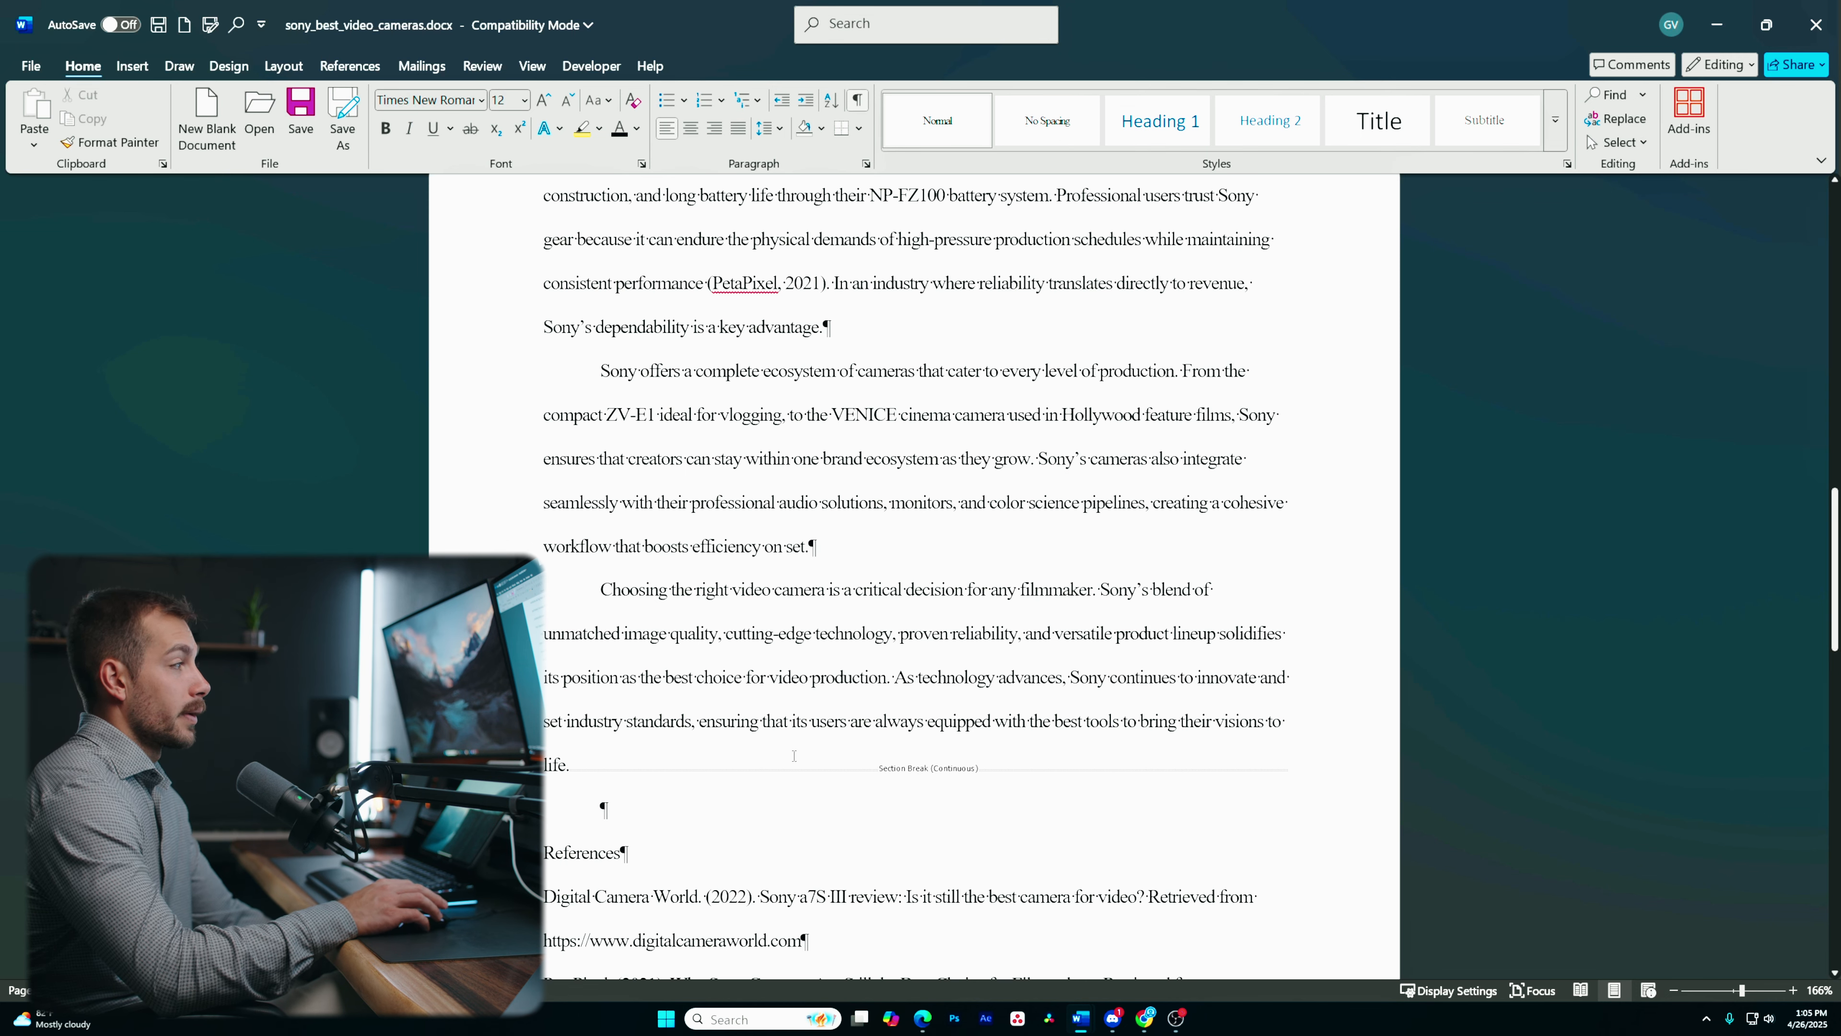
scroll(854, 689, "down", 5)
scroll(845, 600, "up", 4)
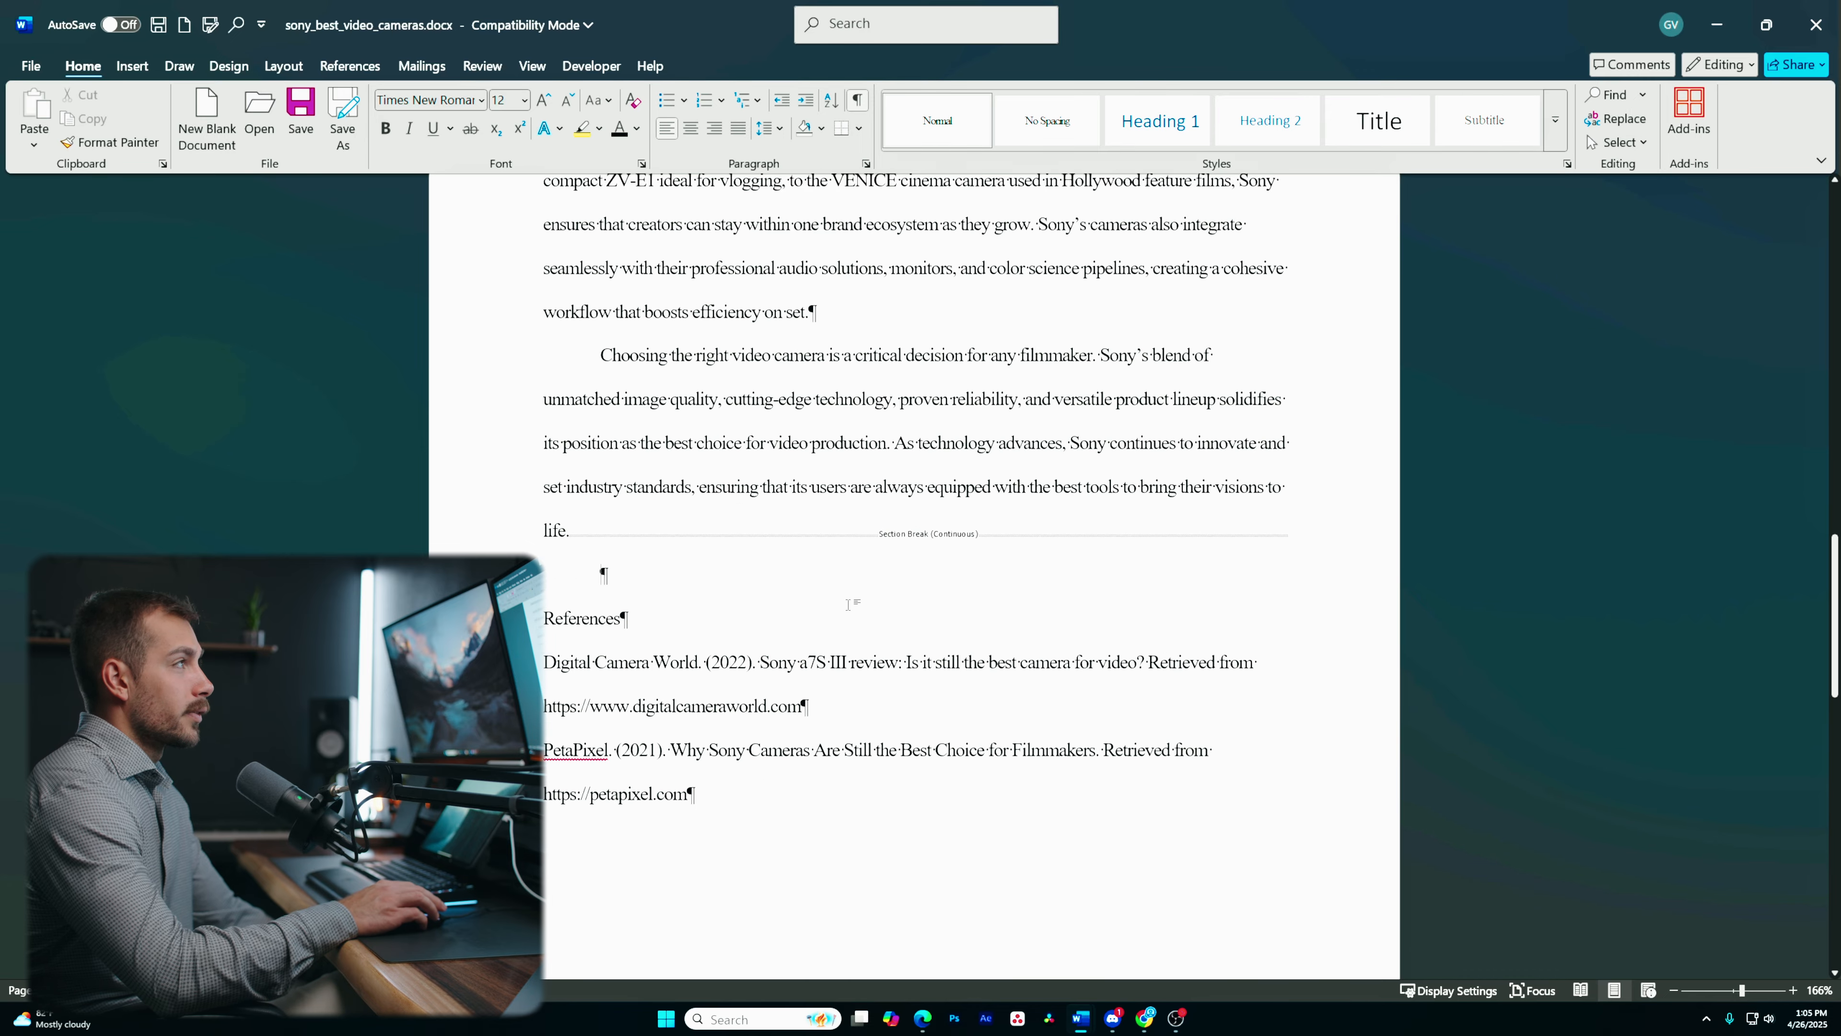
scroll(845, 601, "up", 3)
scroll(841, 693, "down", 3)
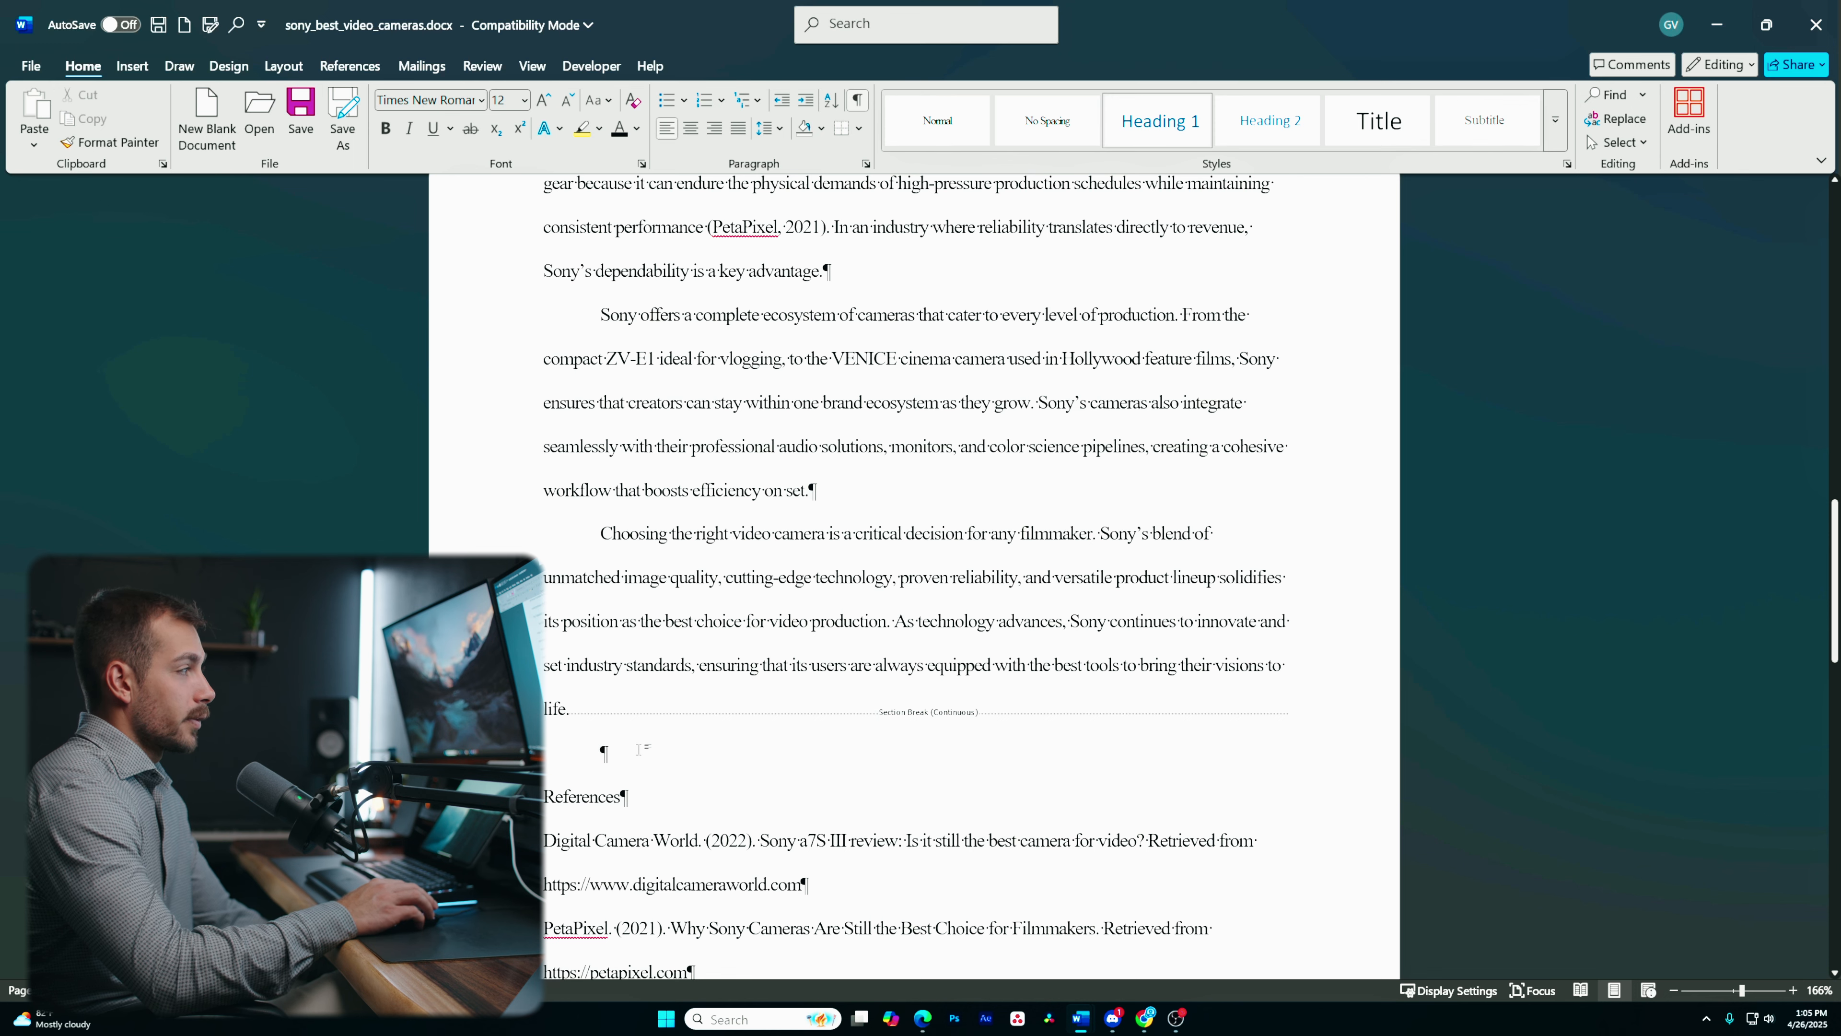
scroll(600, 658, "down", 1)
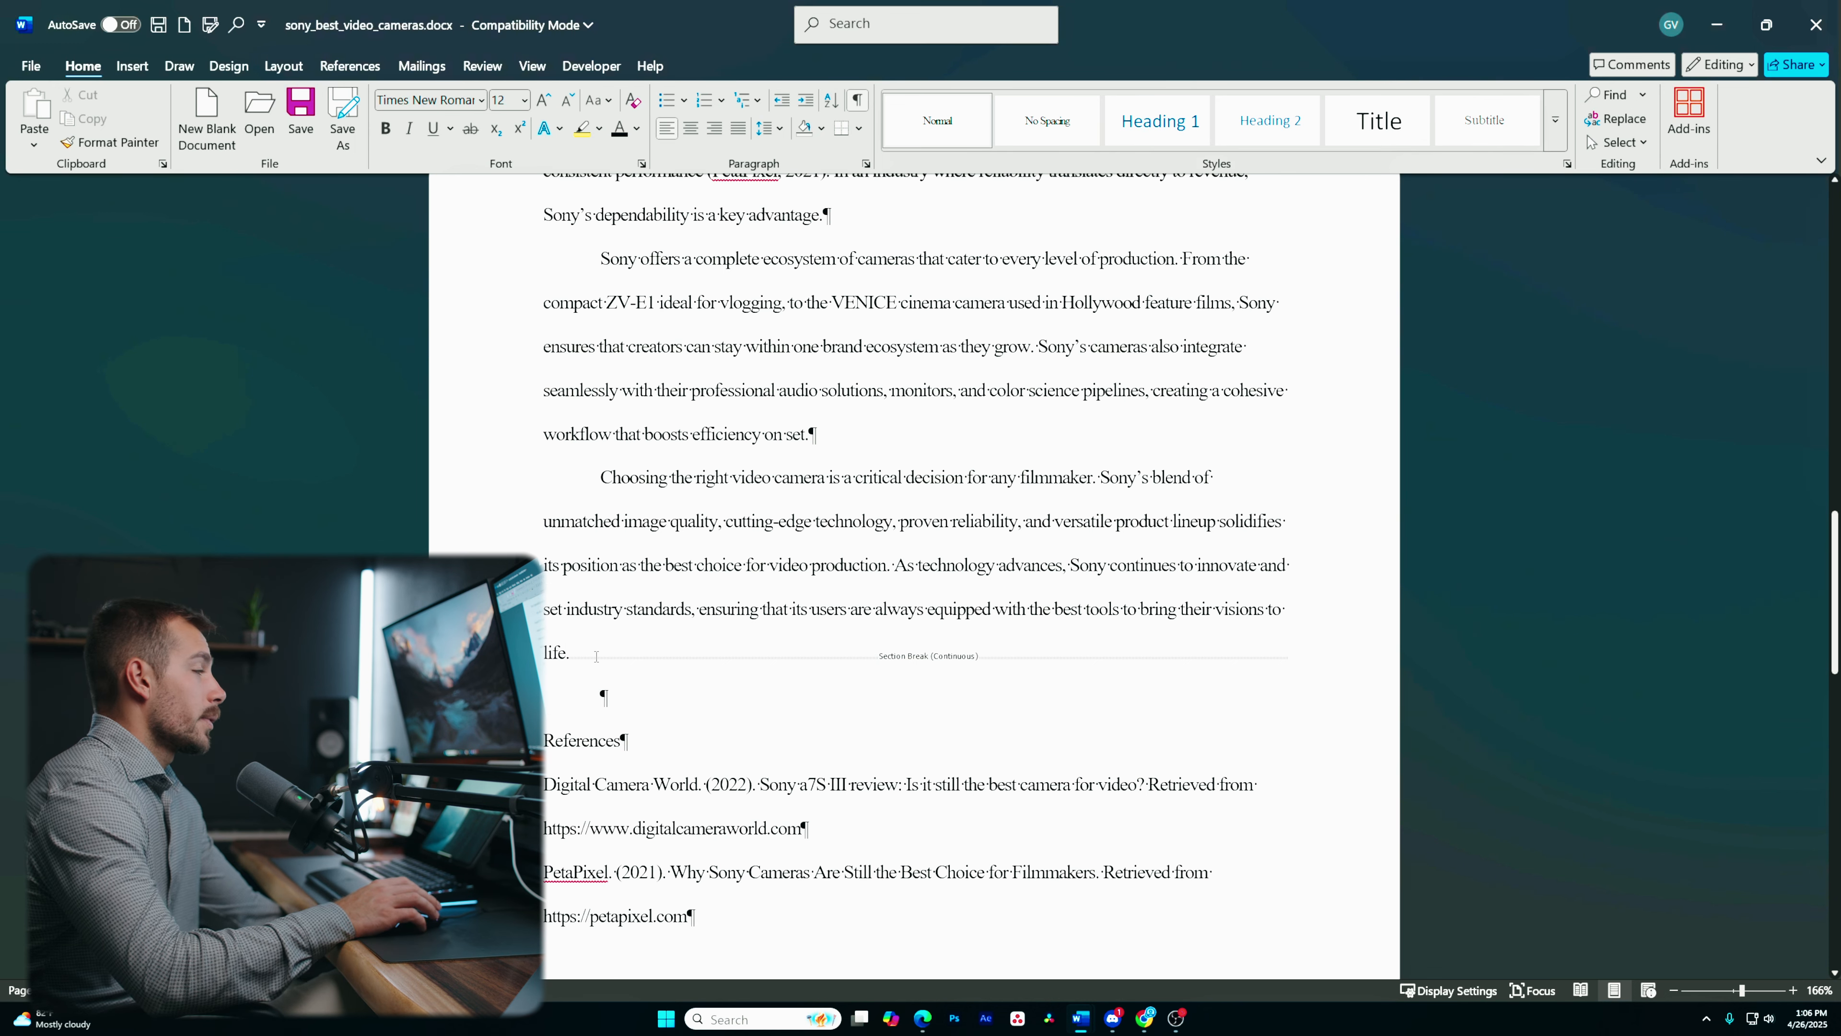
- Delete the continuous section break between the conclusion and References, undoing and repeating the deletion
key("Left")
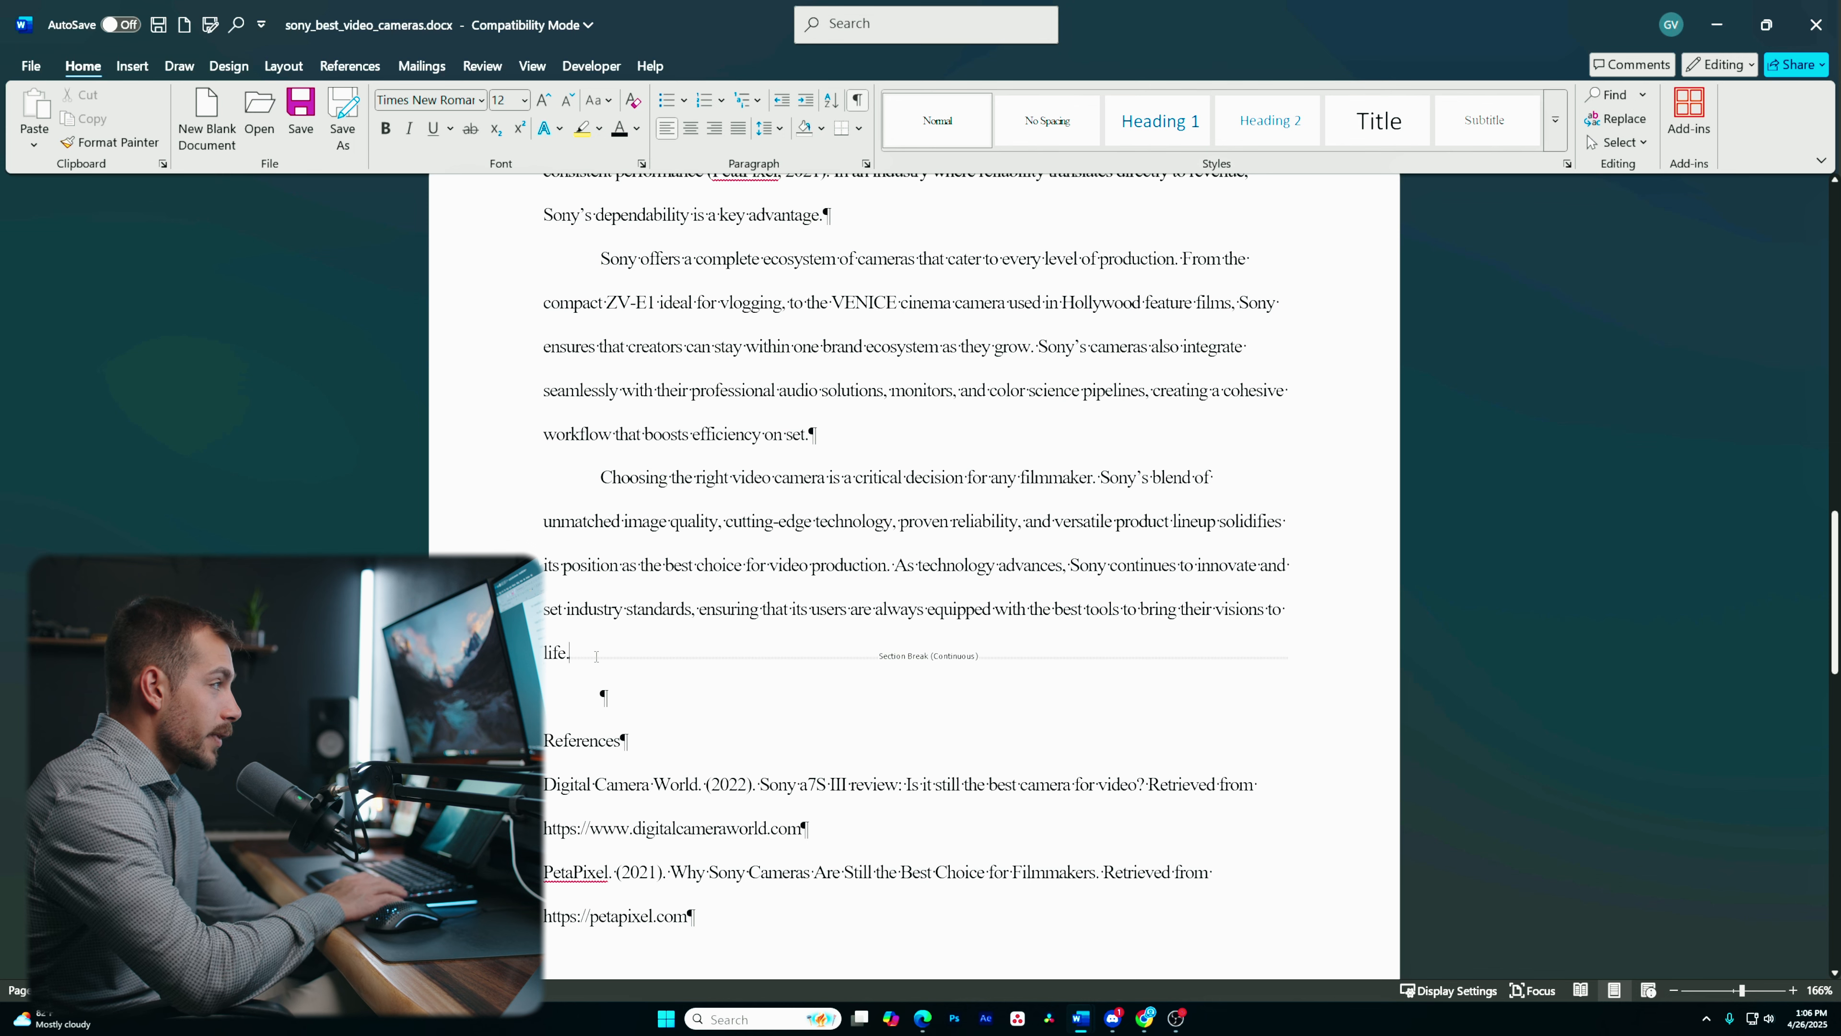
key("Delete")
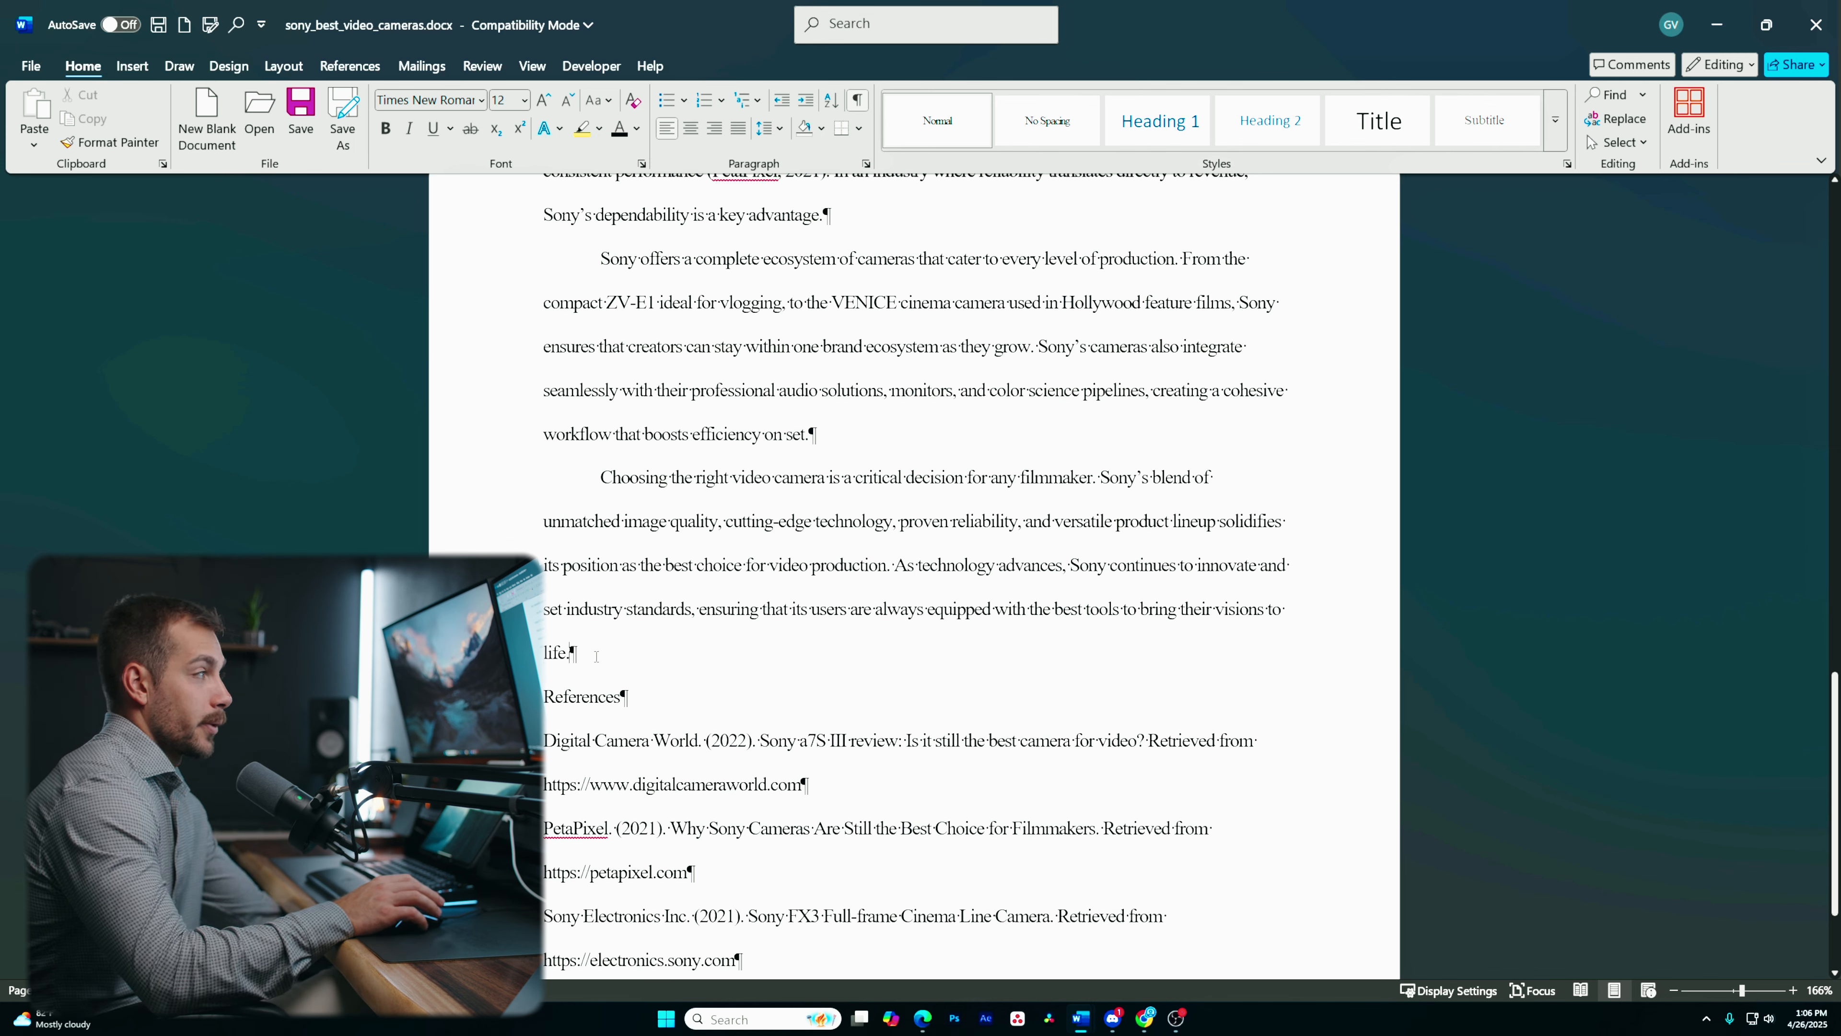
key("ctrl+z")
scroll(624, 530, "down", 2)
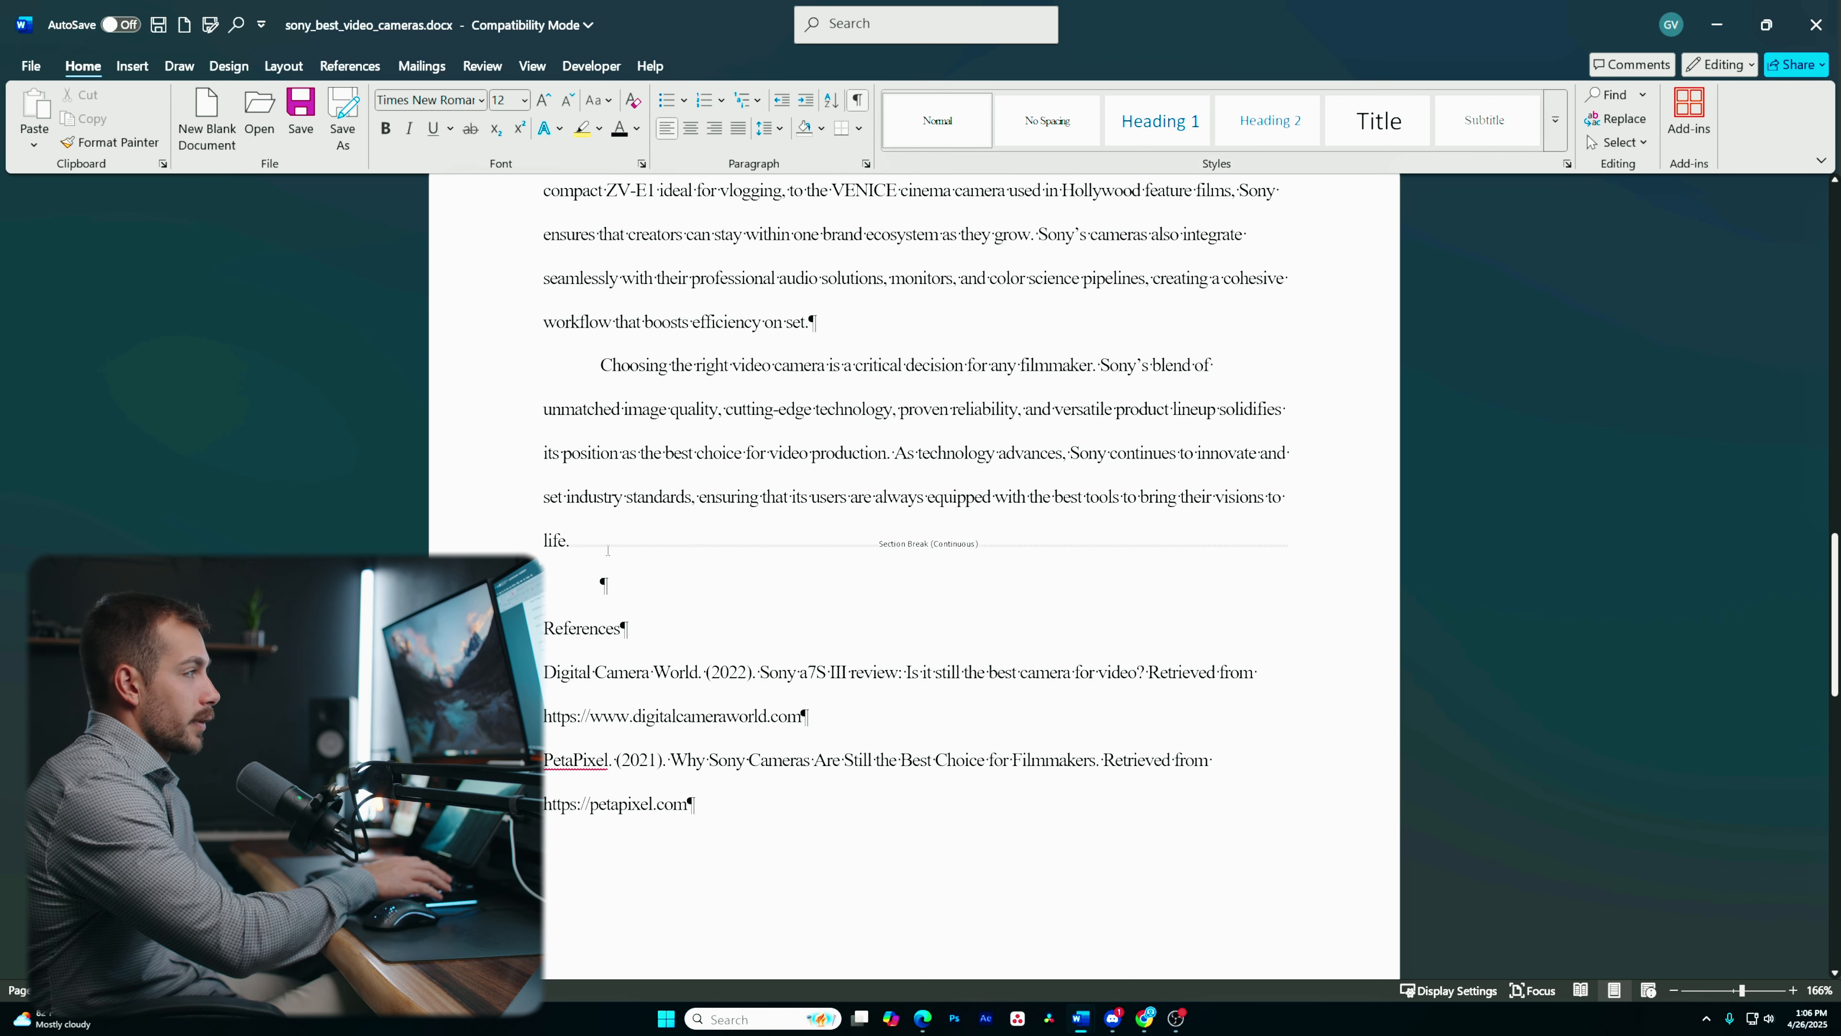
key("Delete")
- Insert a Next Page section break so References starts on a new page
left_click(132, 65)
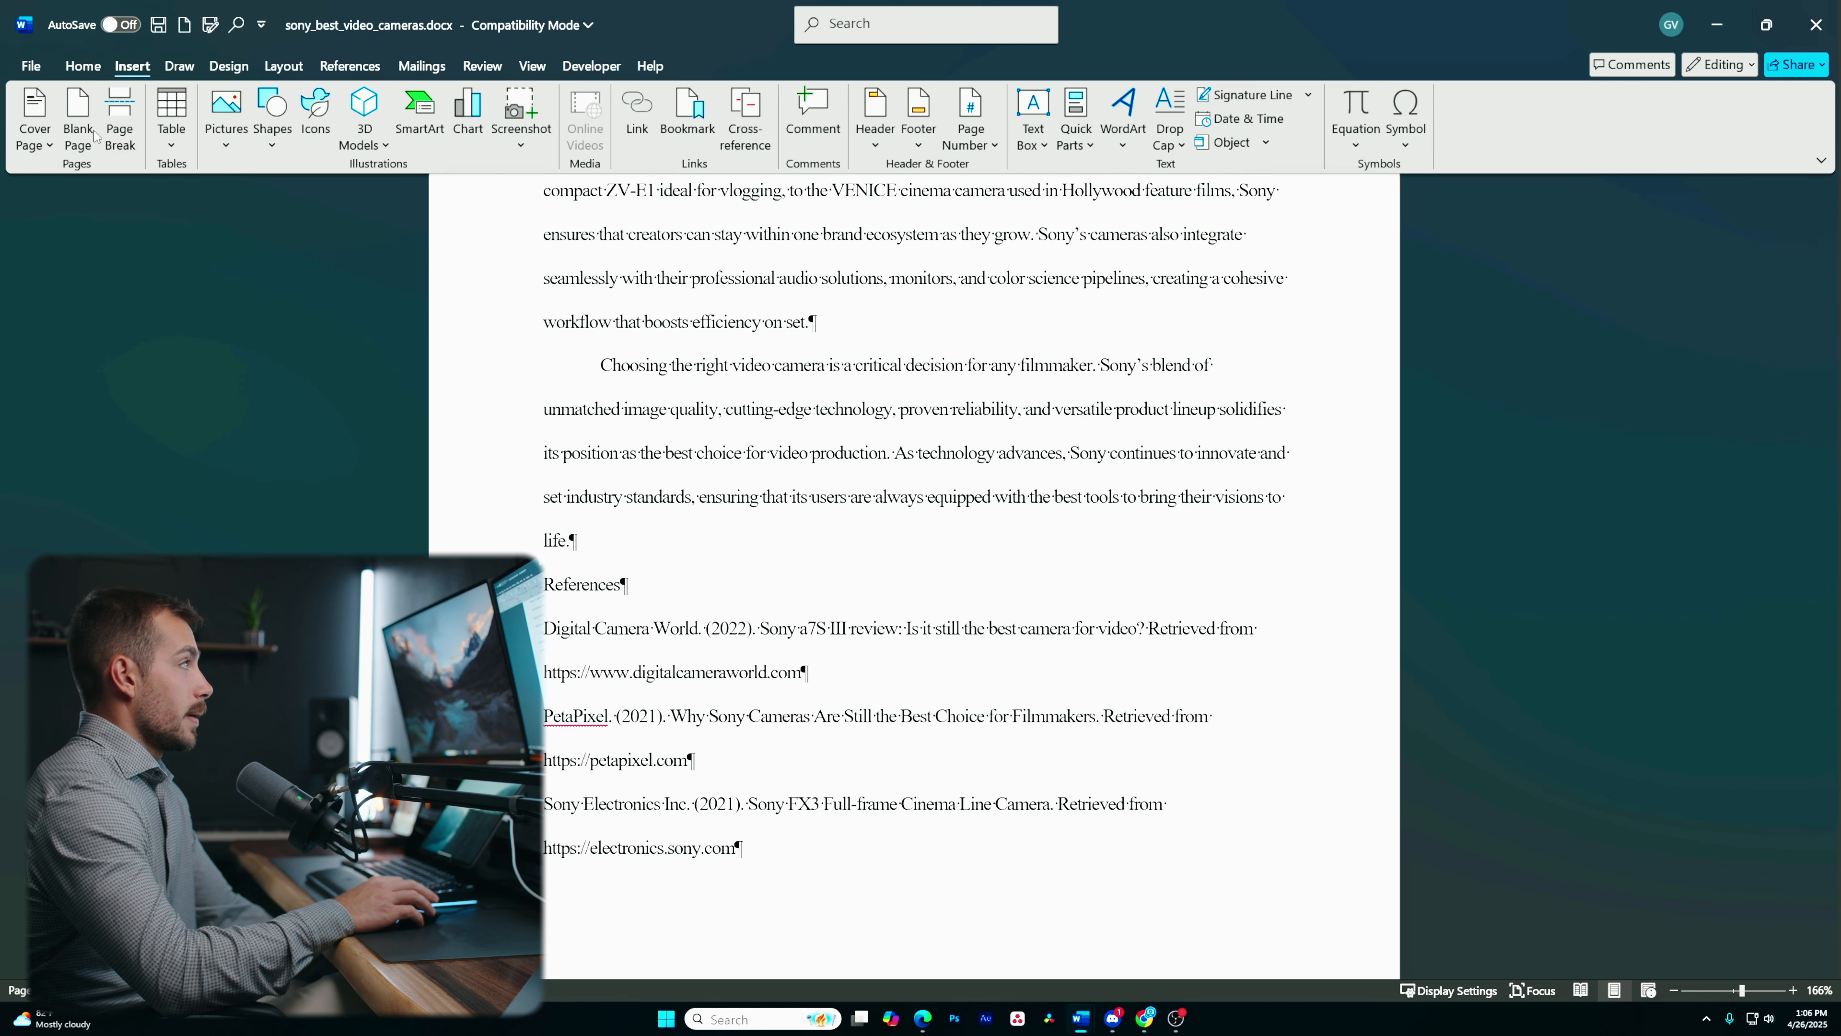
left_click(119, 116)
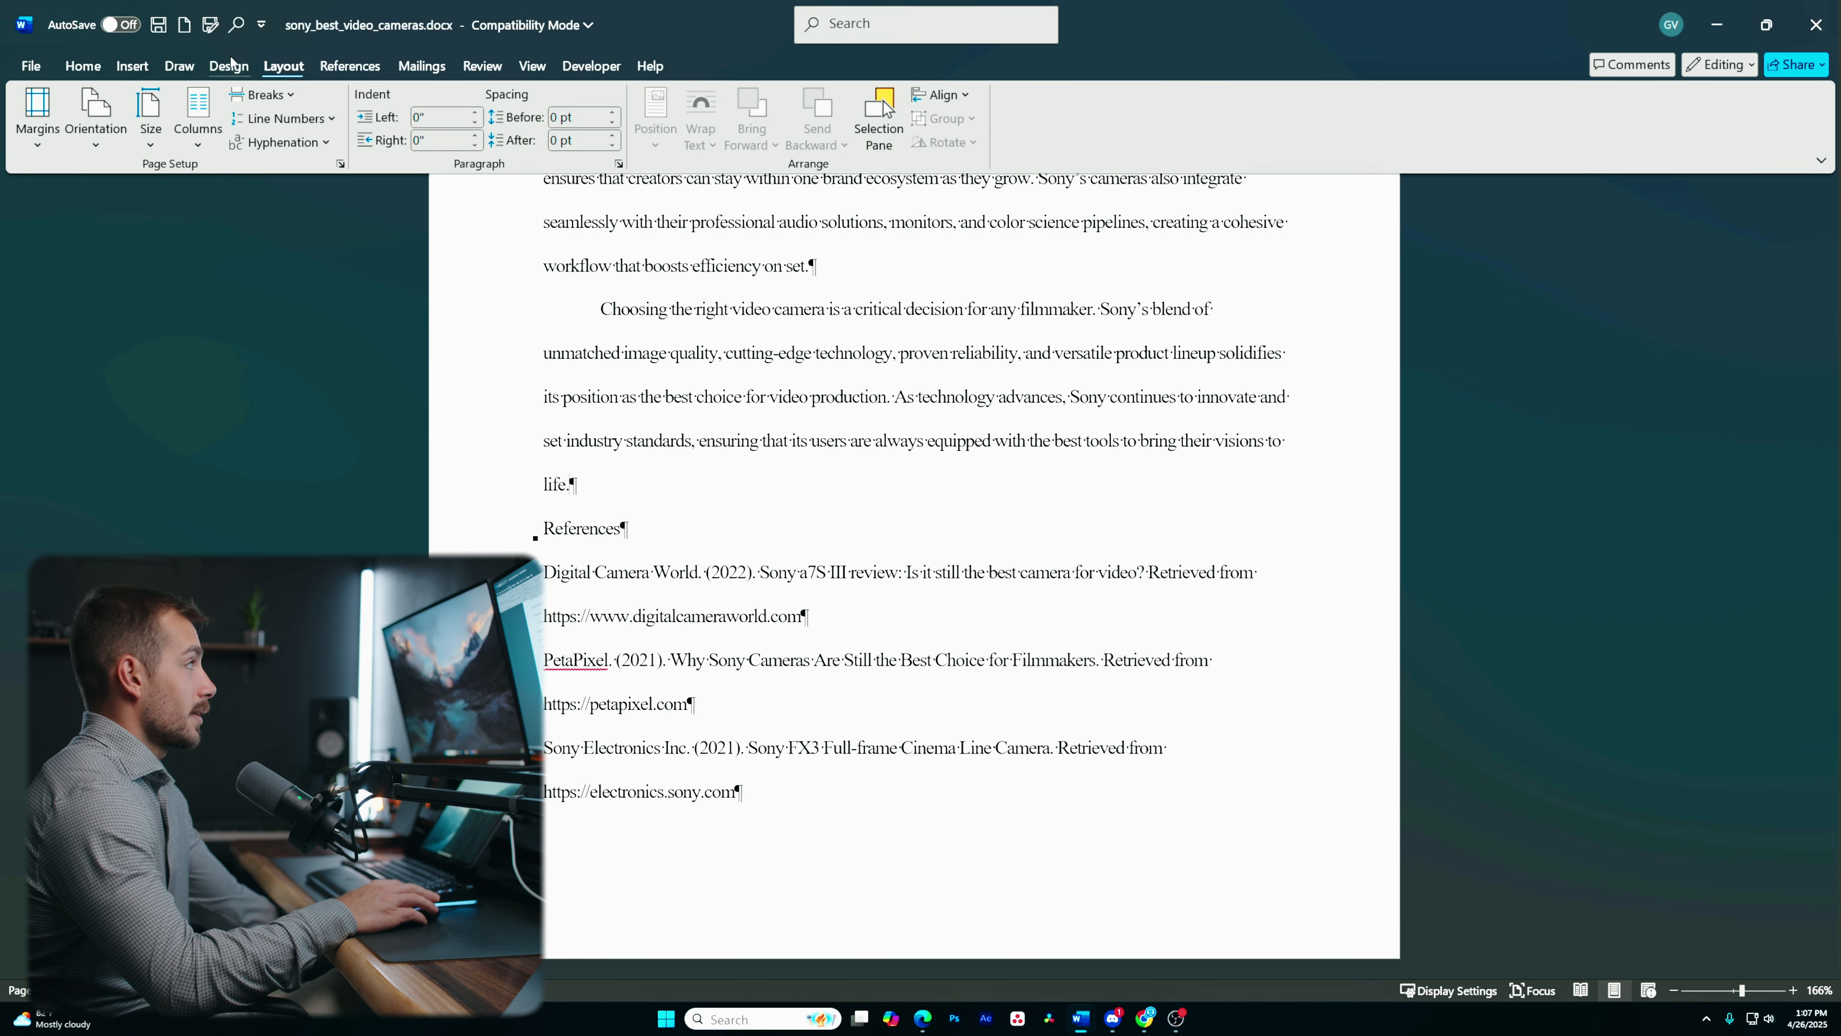
left_click(262, 95)
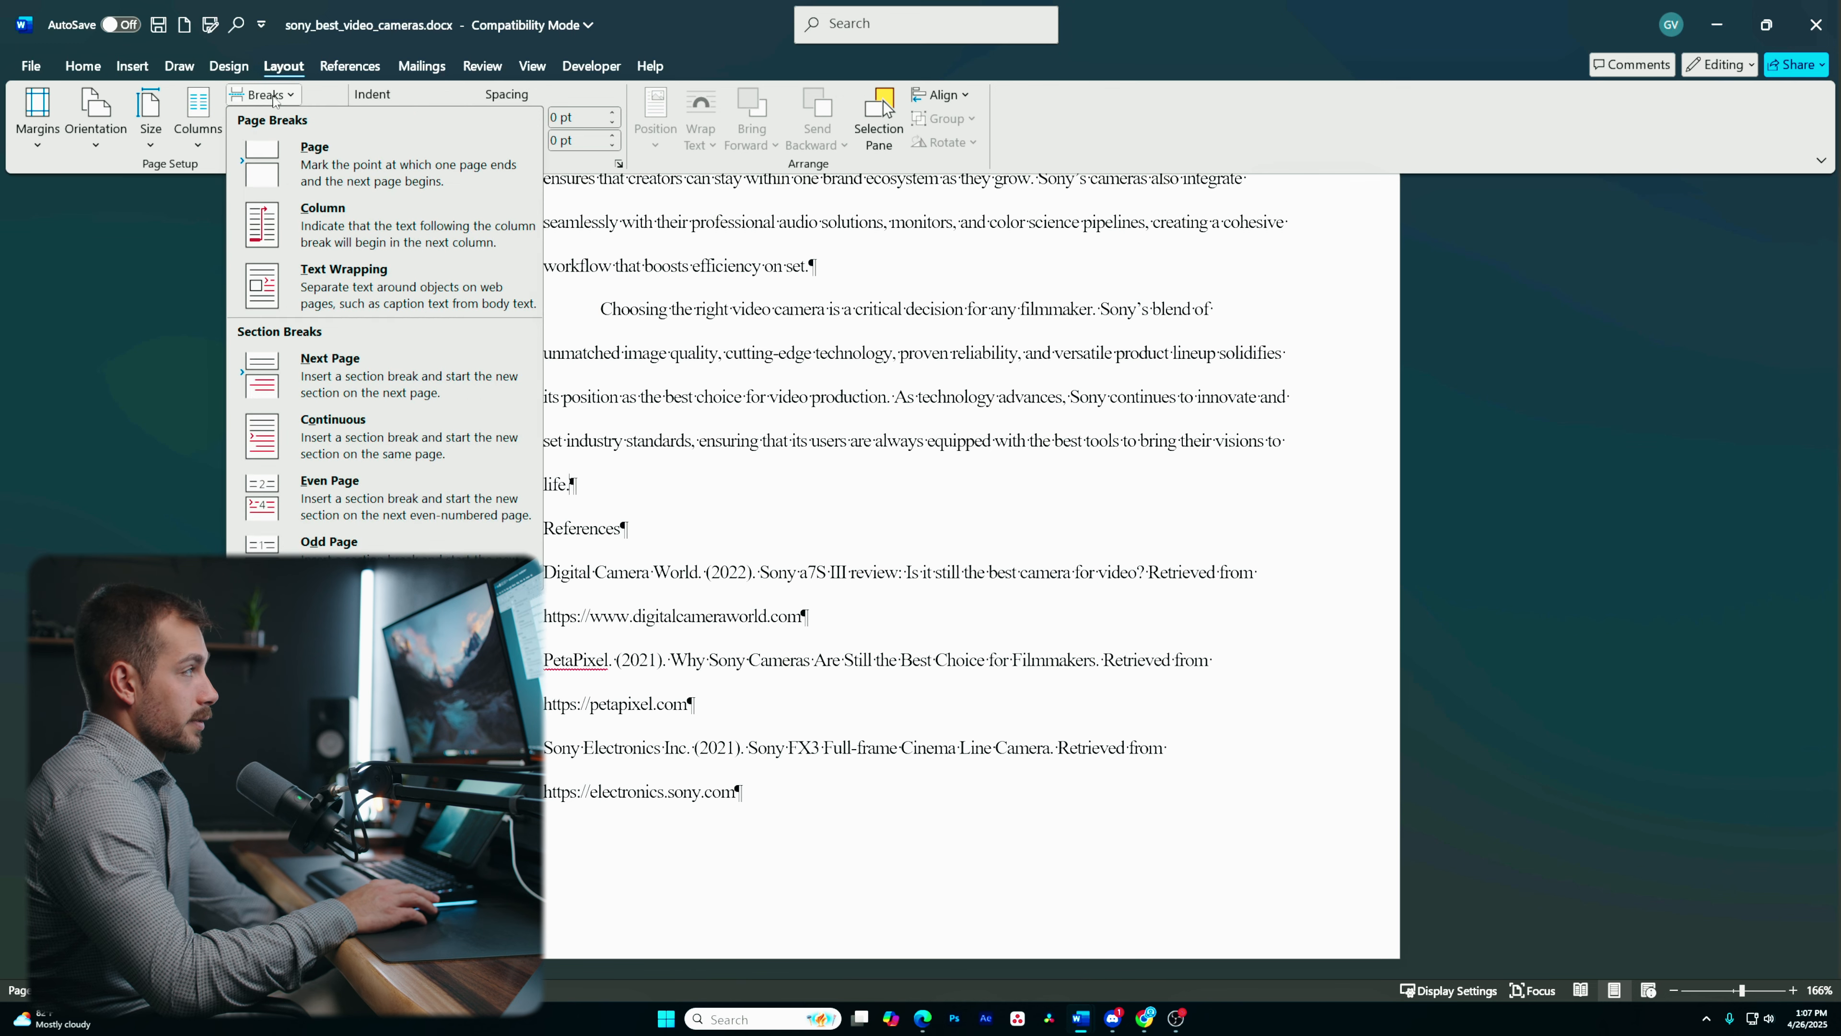
left_click(344, 382)
scroll(600, 761, "down", 2)
scroll(783, 669, "up", 4)
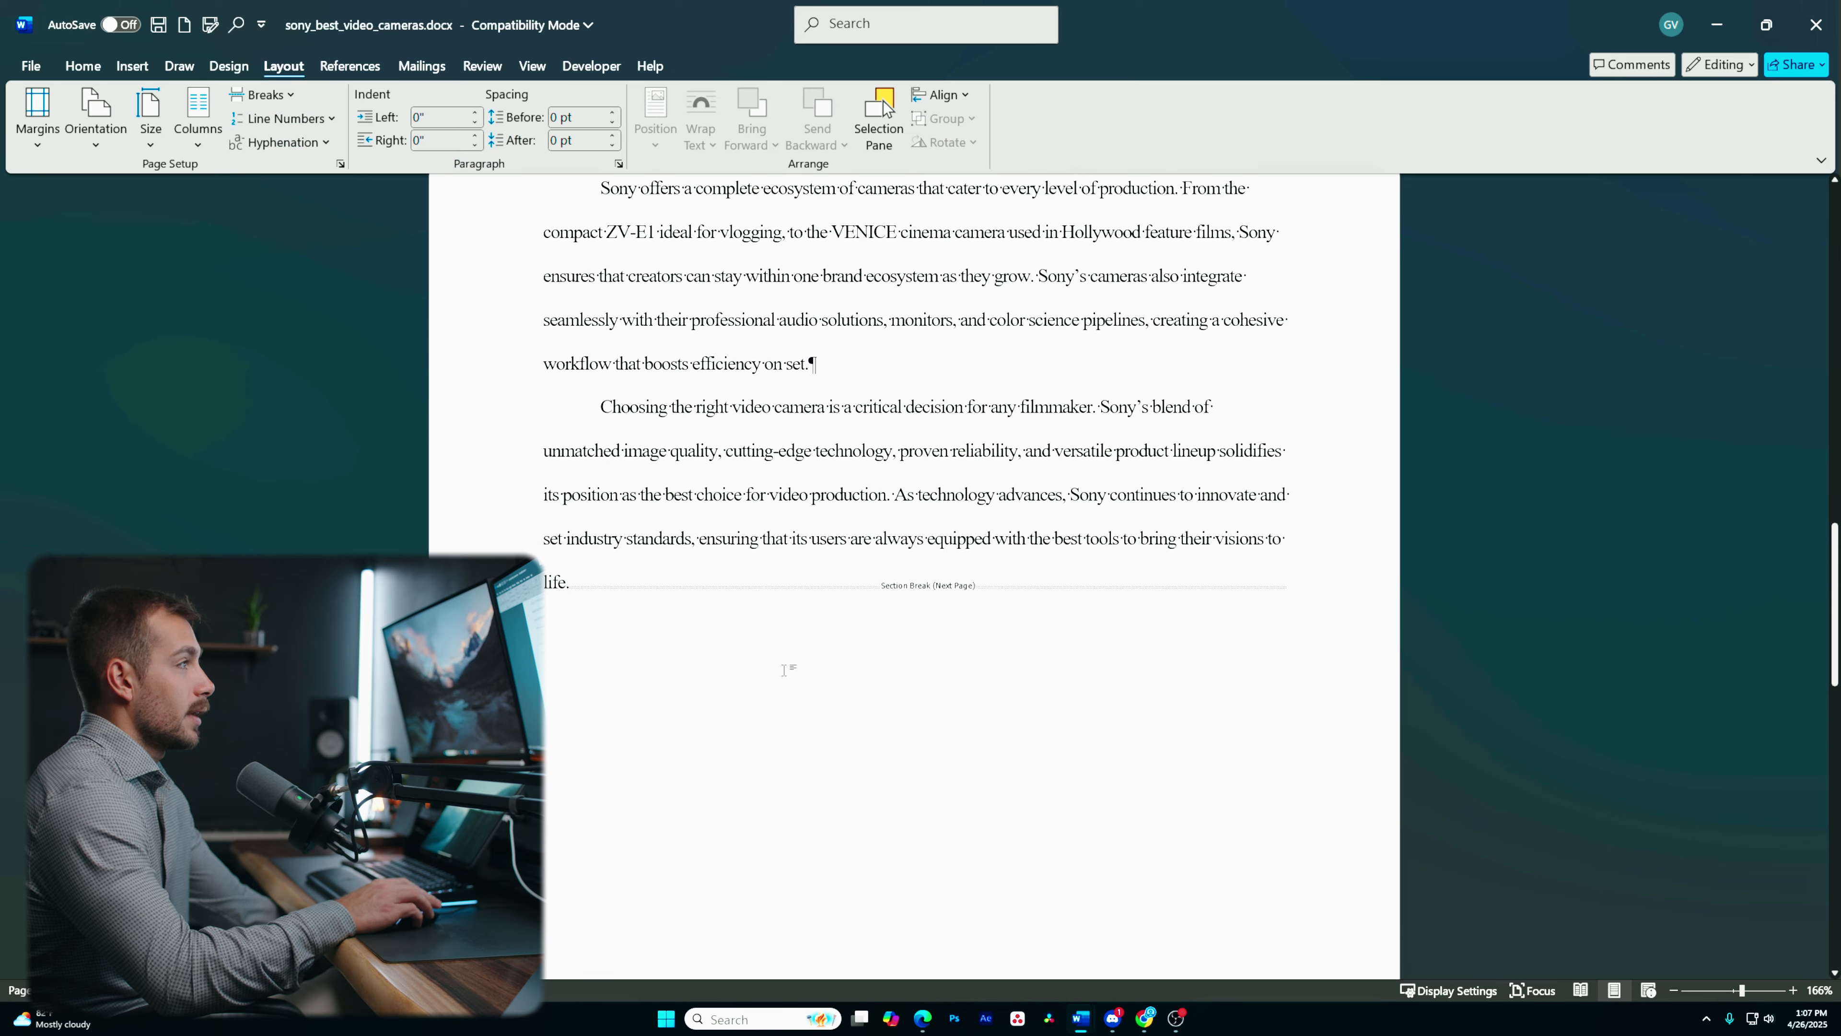
scroll(891, 608, "down", 3)
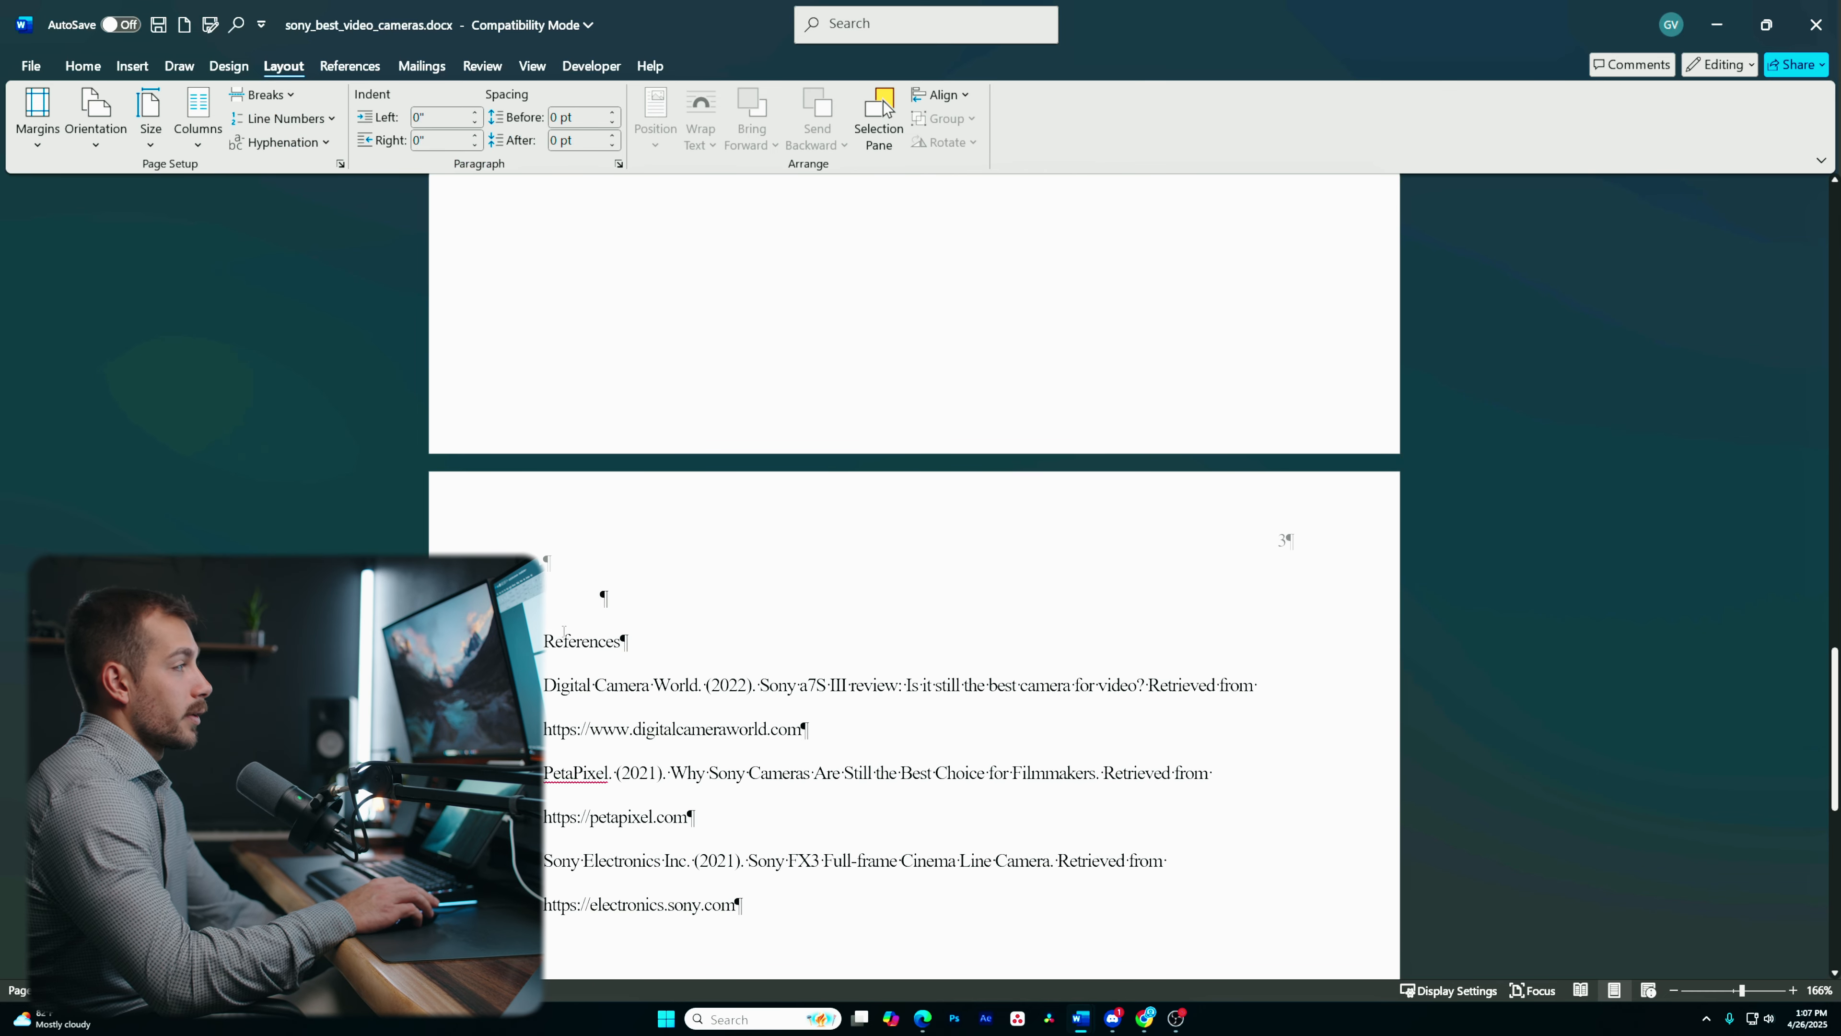
- Set the References section's page orientation to Landscape
left_click(151, 131)
left_click(95, 120)
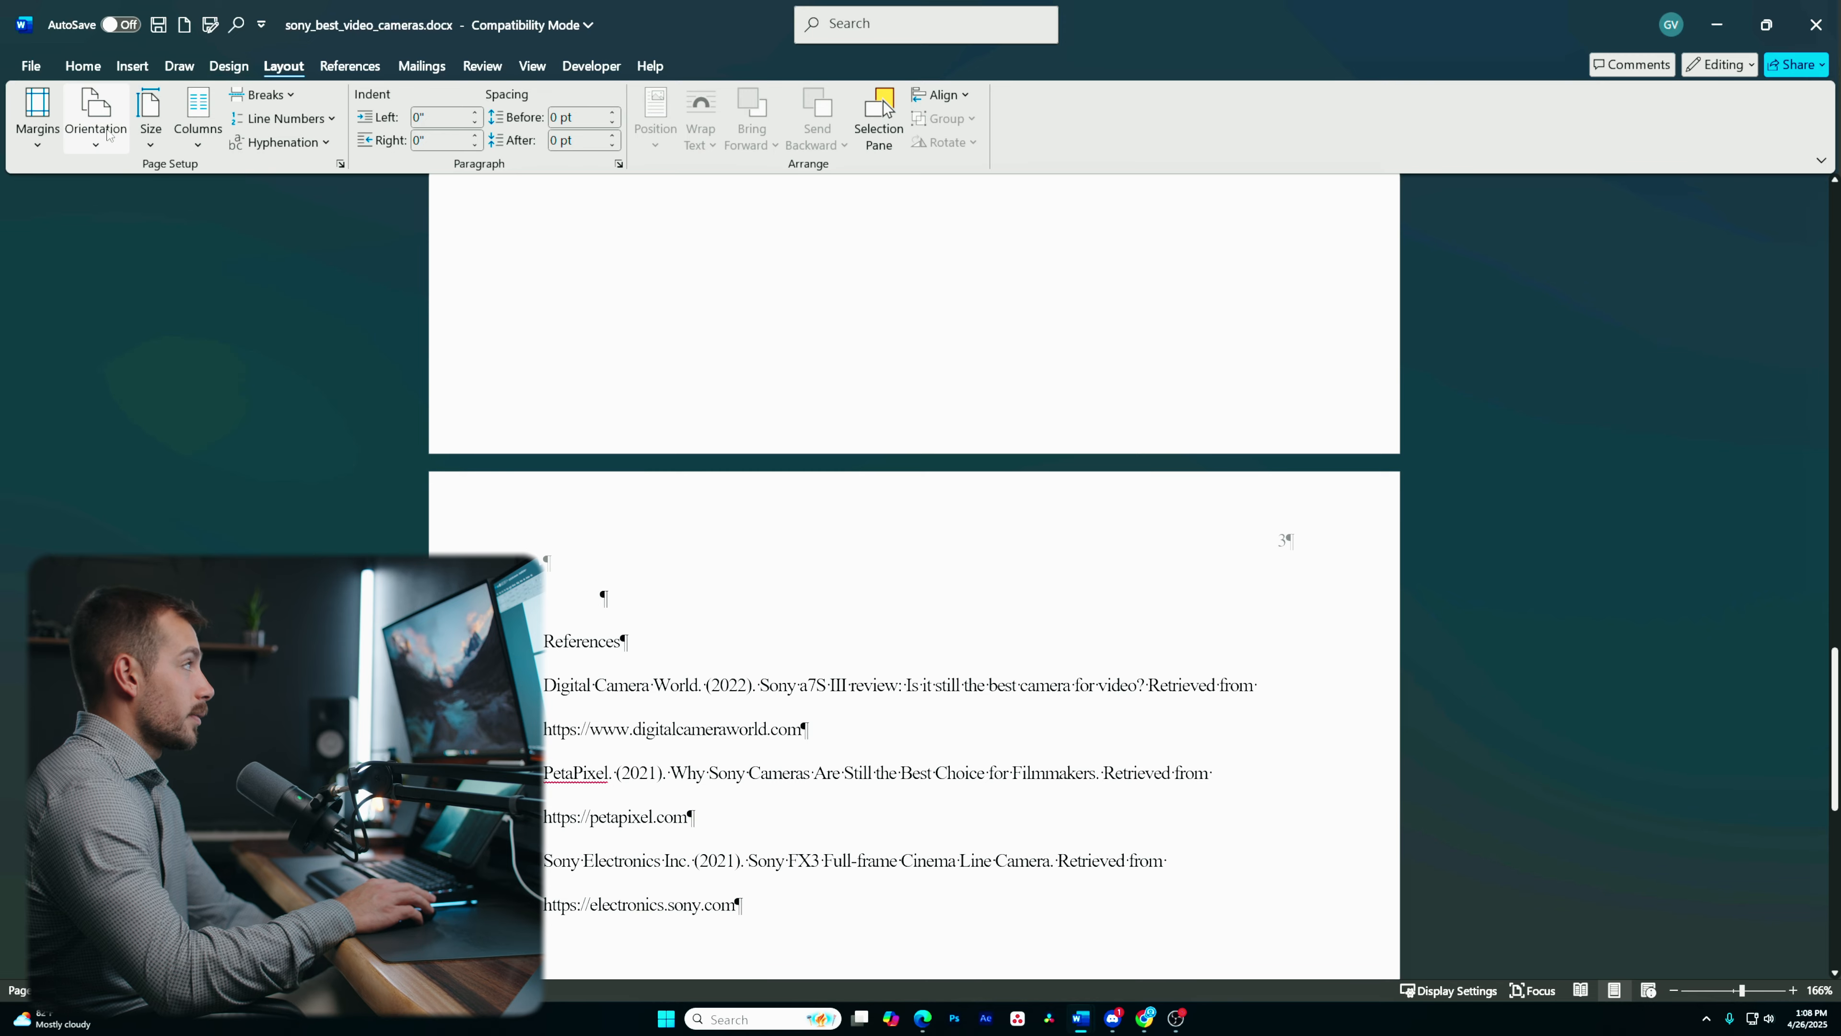
left_click(122, 224)
scroll(411, 485, "up", 5)
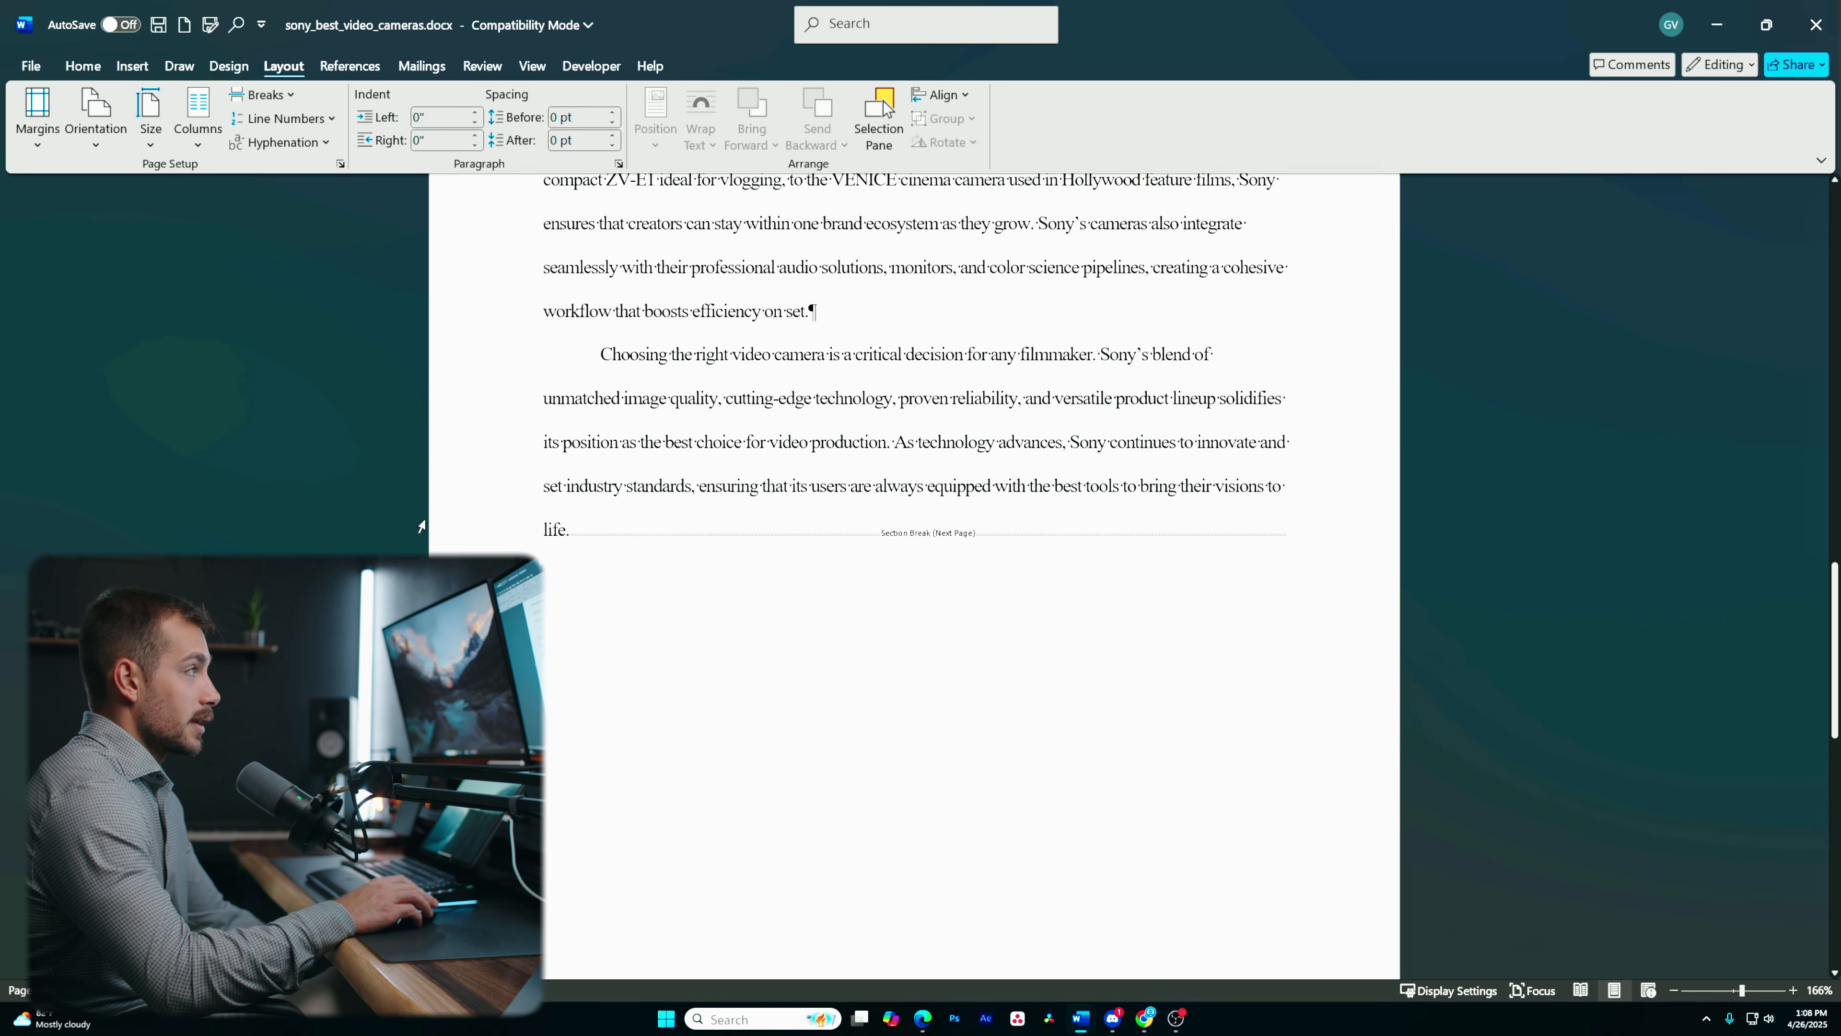
scroll(422, 516, "up", 5)
scroll(418, 508, "down", 10)
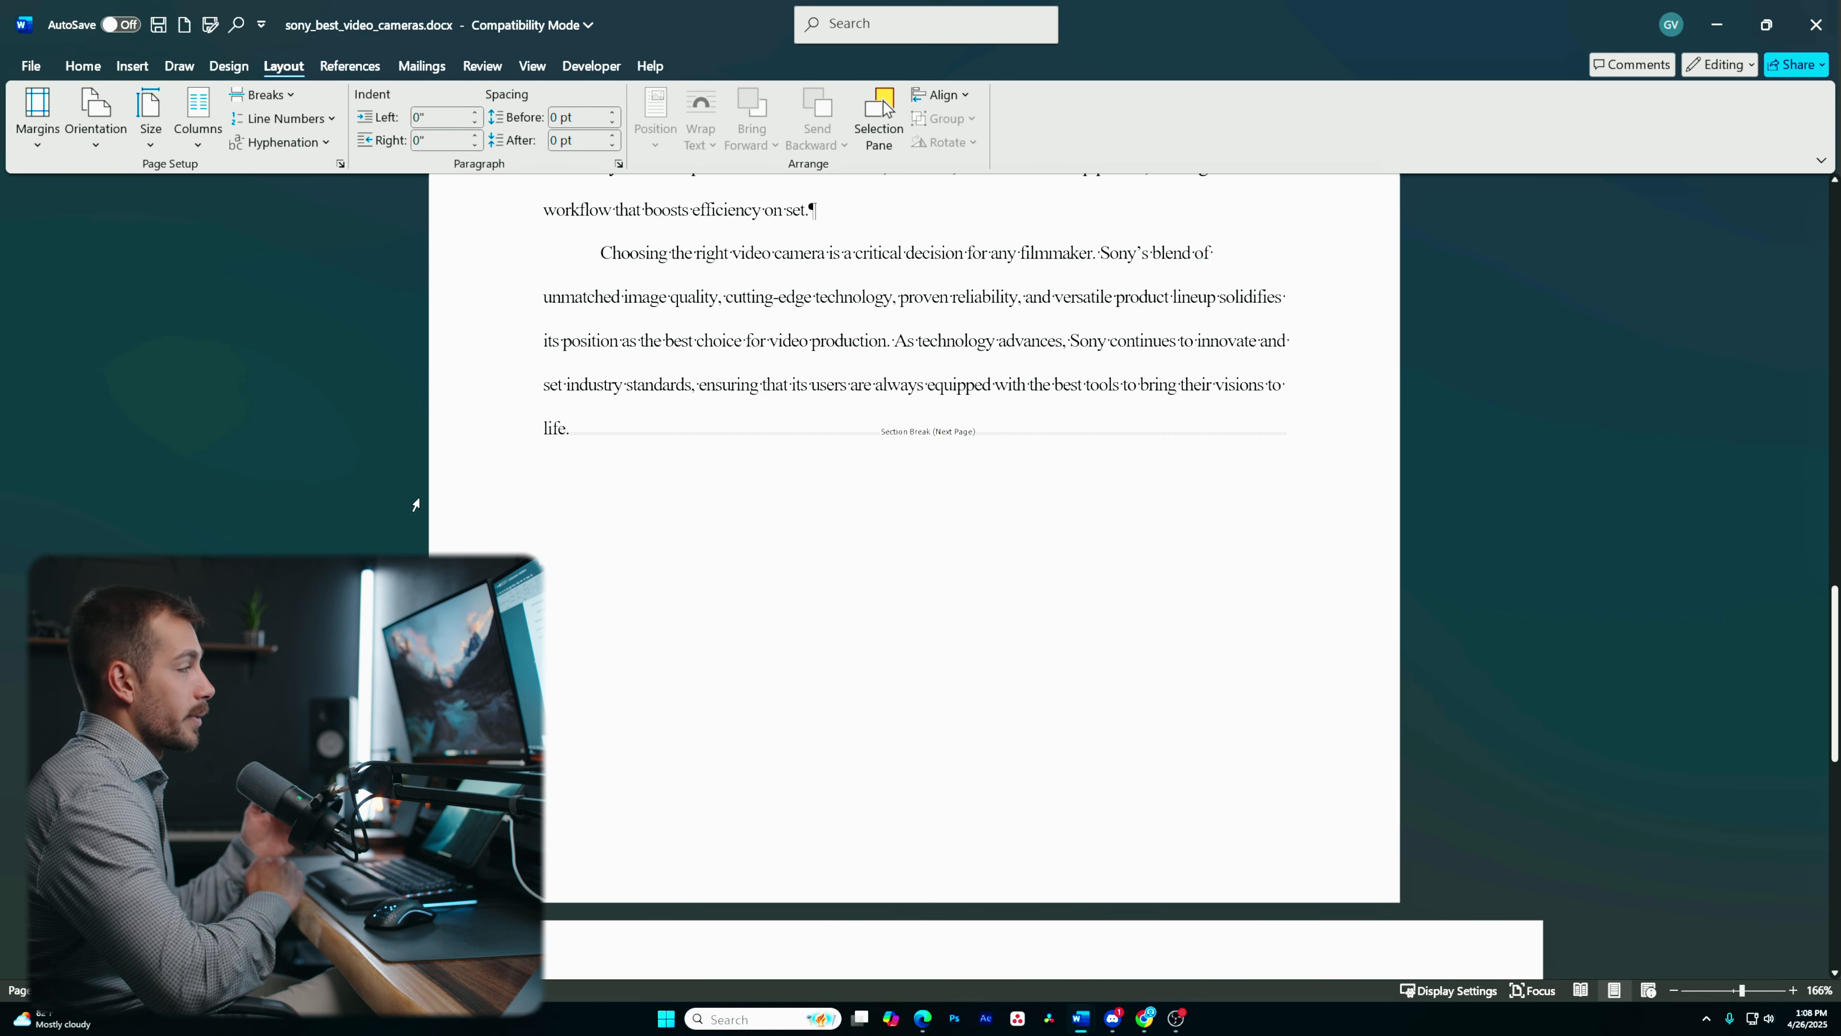
scroll(415, 493, "down", 5)
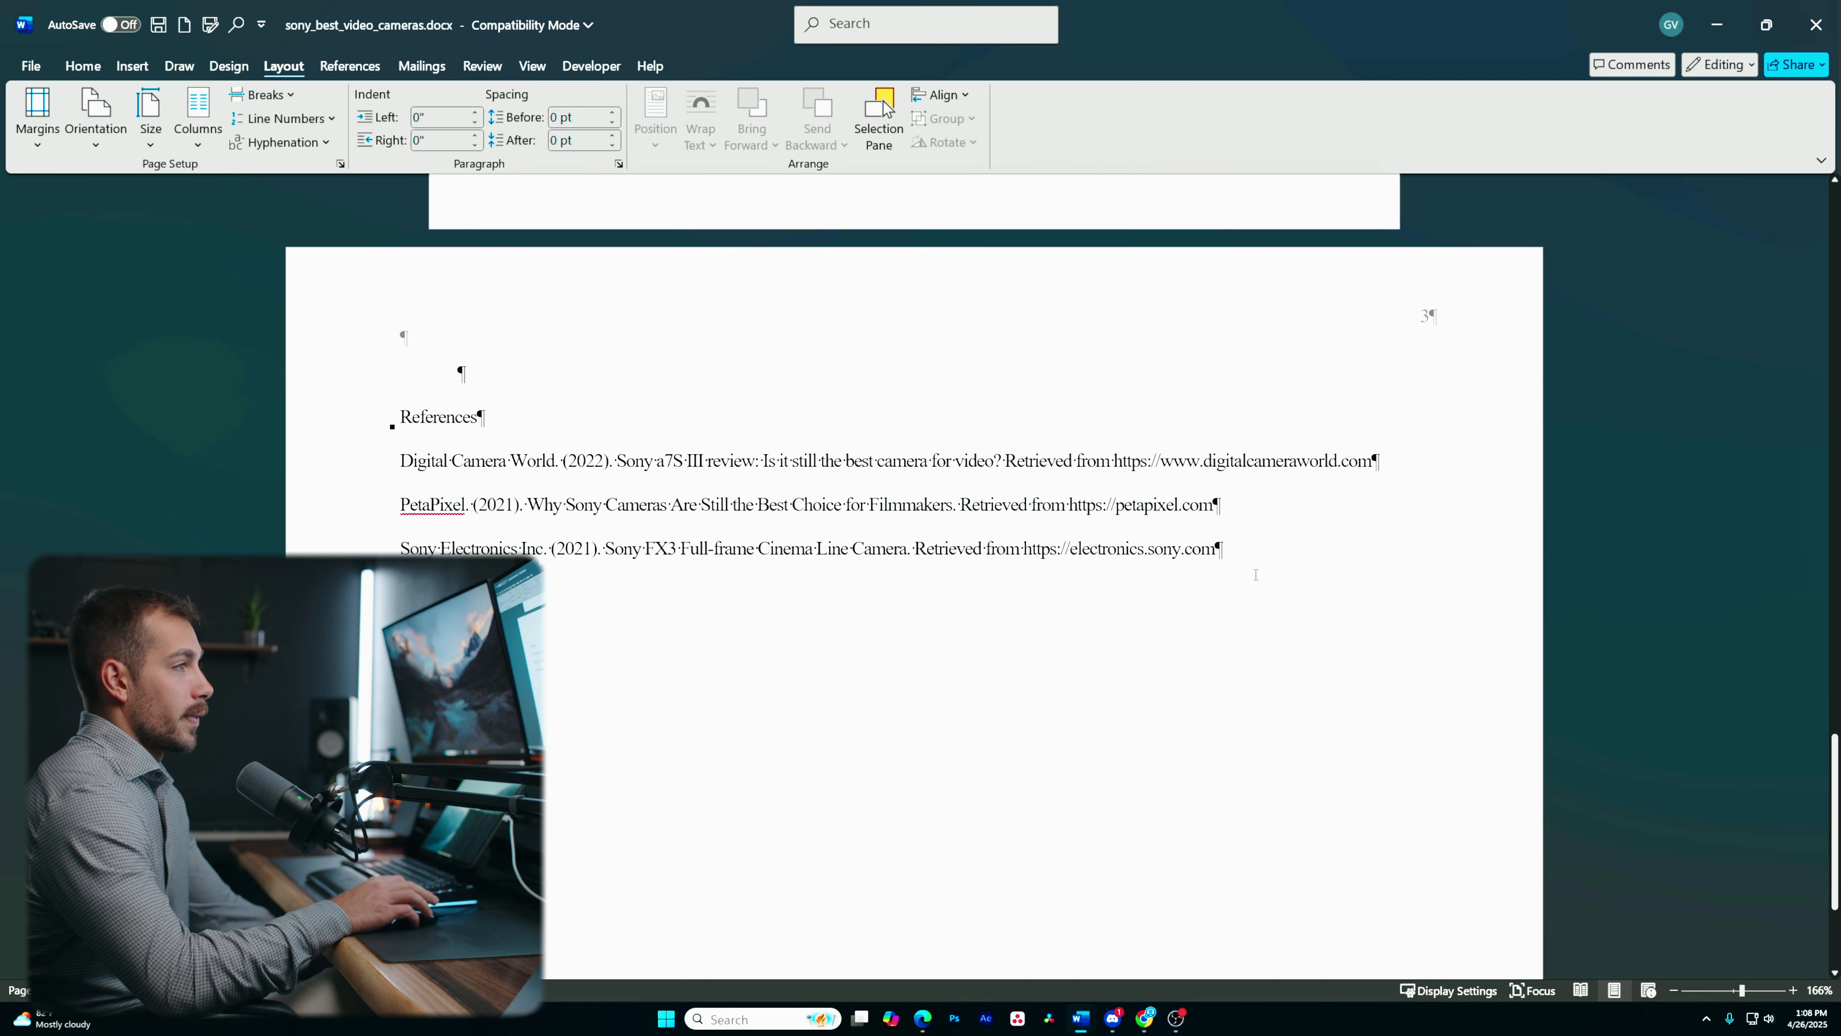
scroll(853, 520, "up", 20)
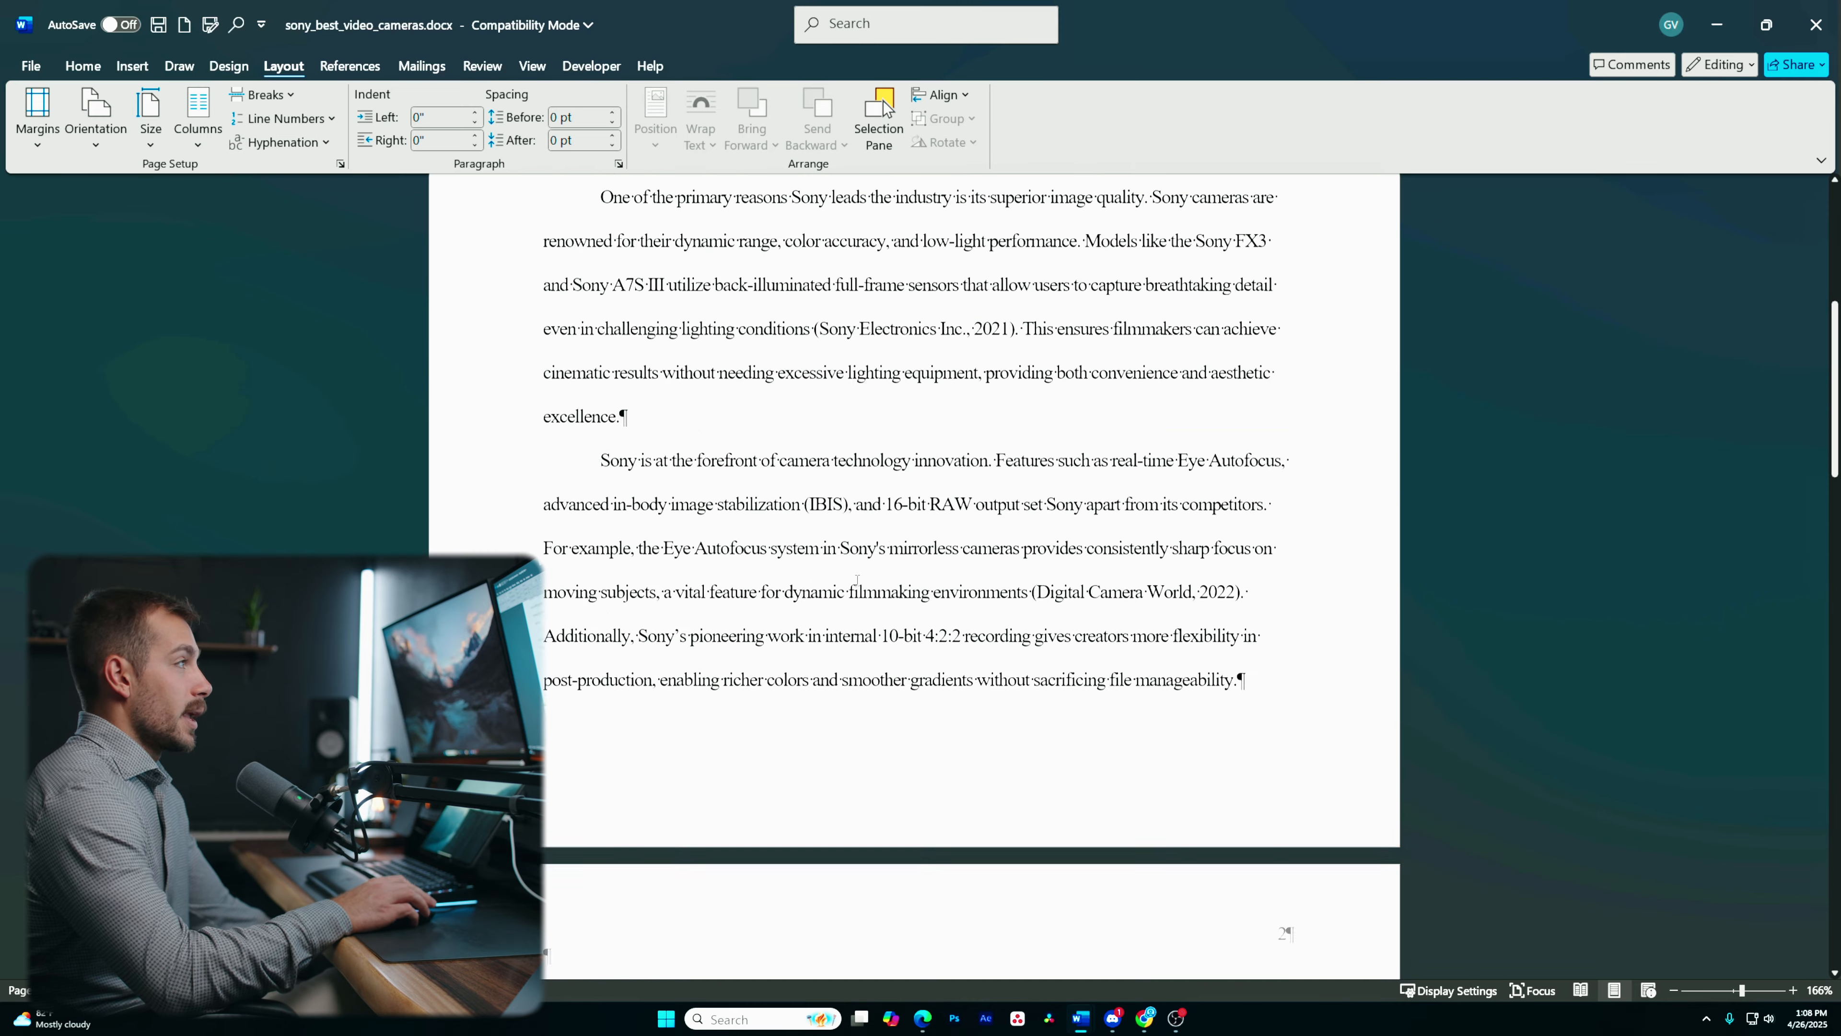
scroll(852, 588, "up", 3)
- Hide formatting marks and scroll through the essay
left_click(83, 66)
left_click(857, 102)
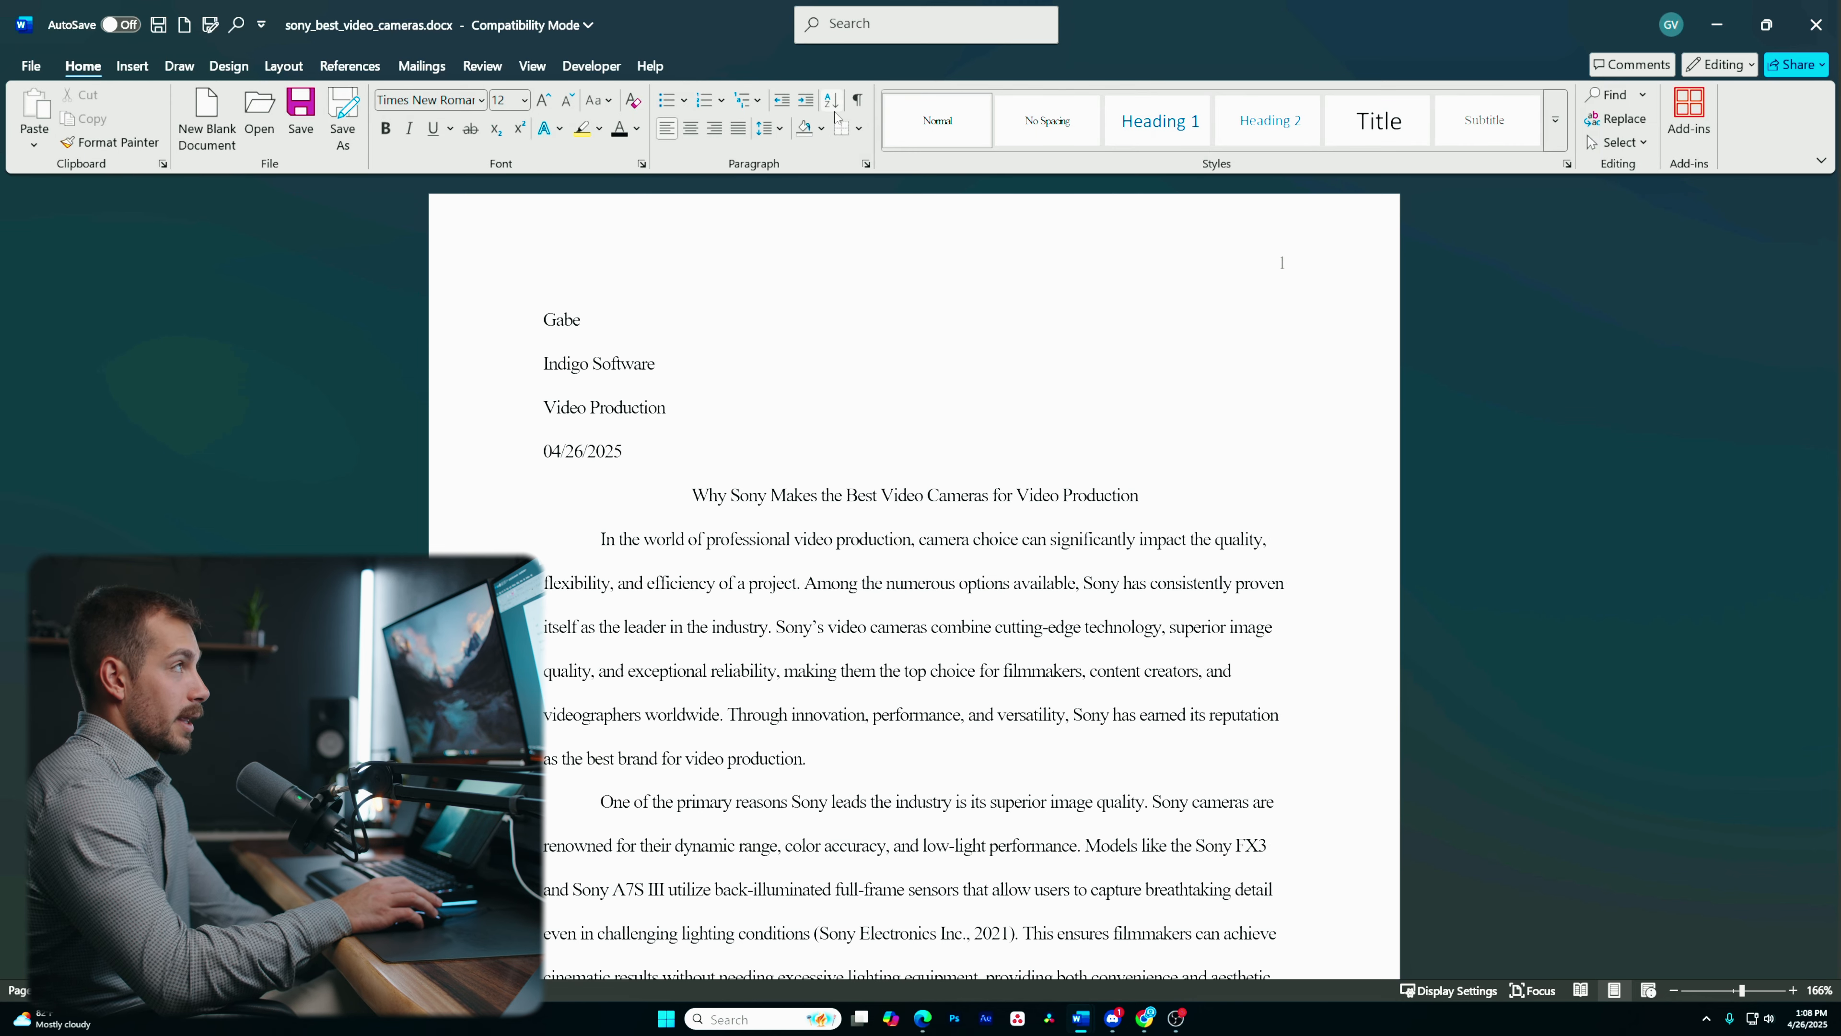
scroll(728, 514, "down", 4)
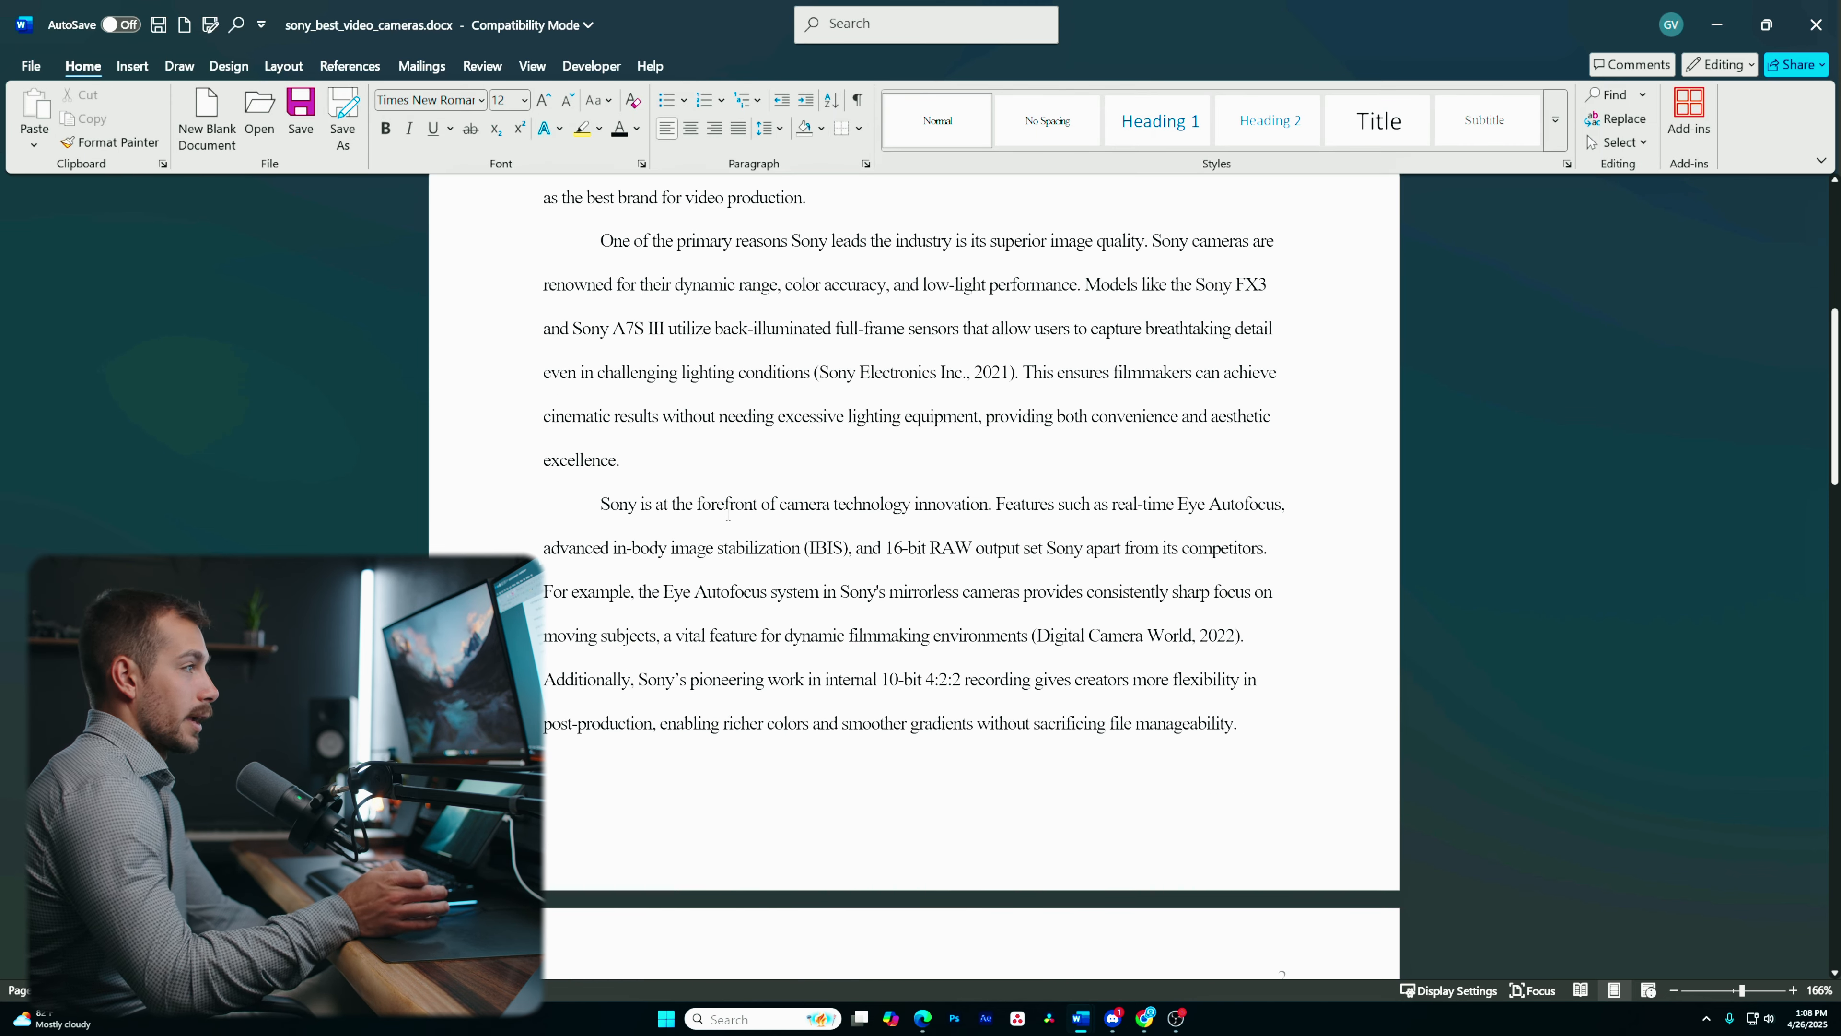
scroll(527, 337, "up", 5)
scroll(861, 444, "down", 16)
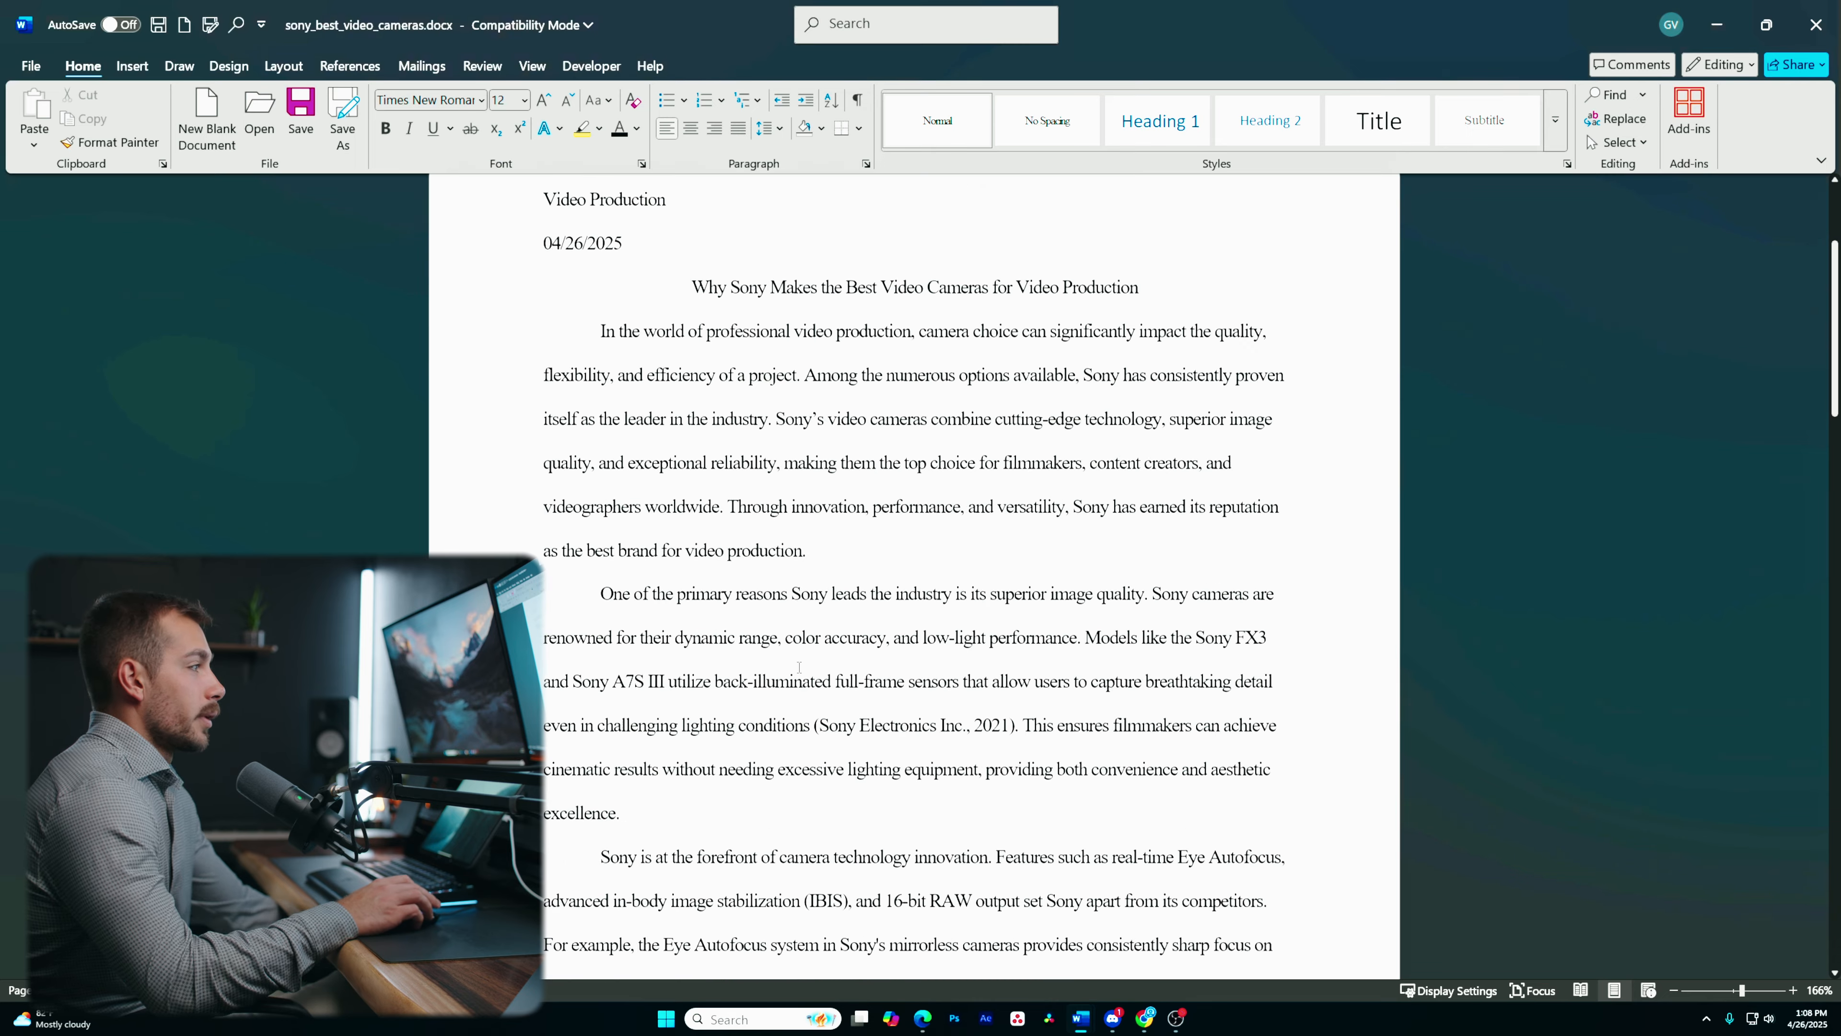
scroll(779, 658, "down", 5)
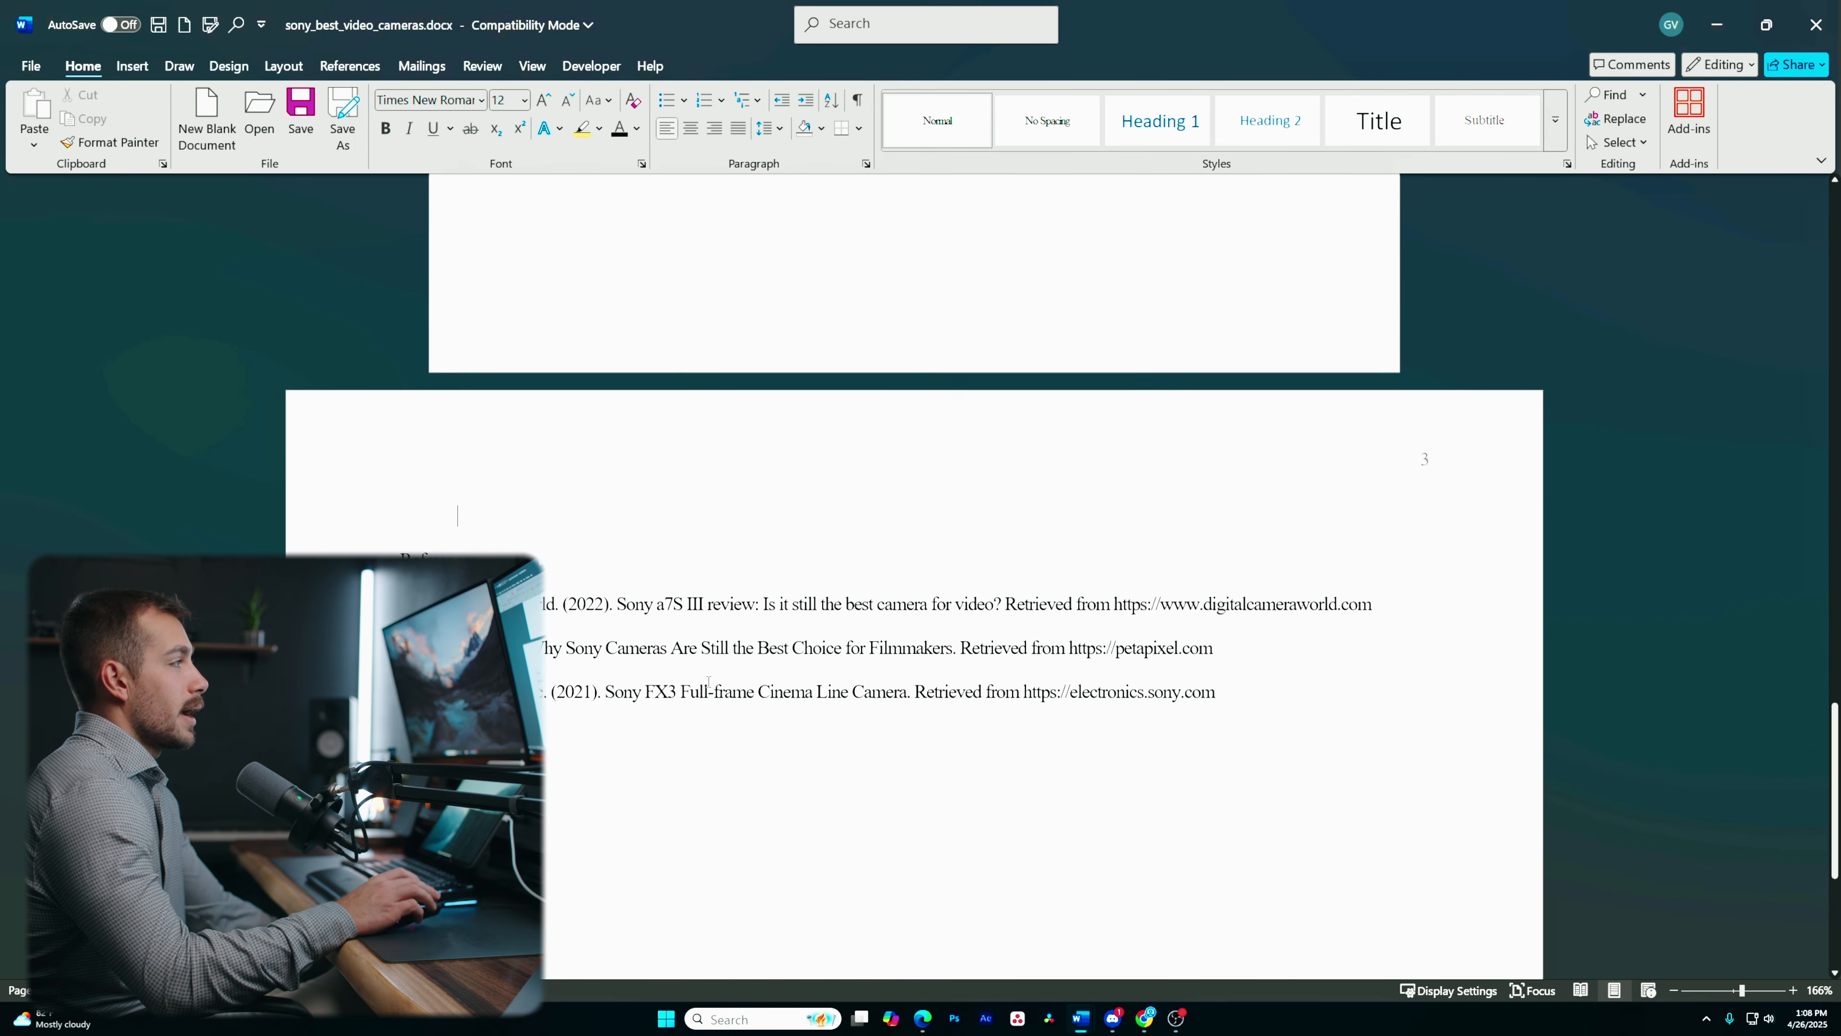
- Review the landscape References page and the preceding essay pages
left_click(384, 555)
left_click(389, 558)
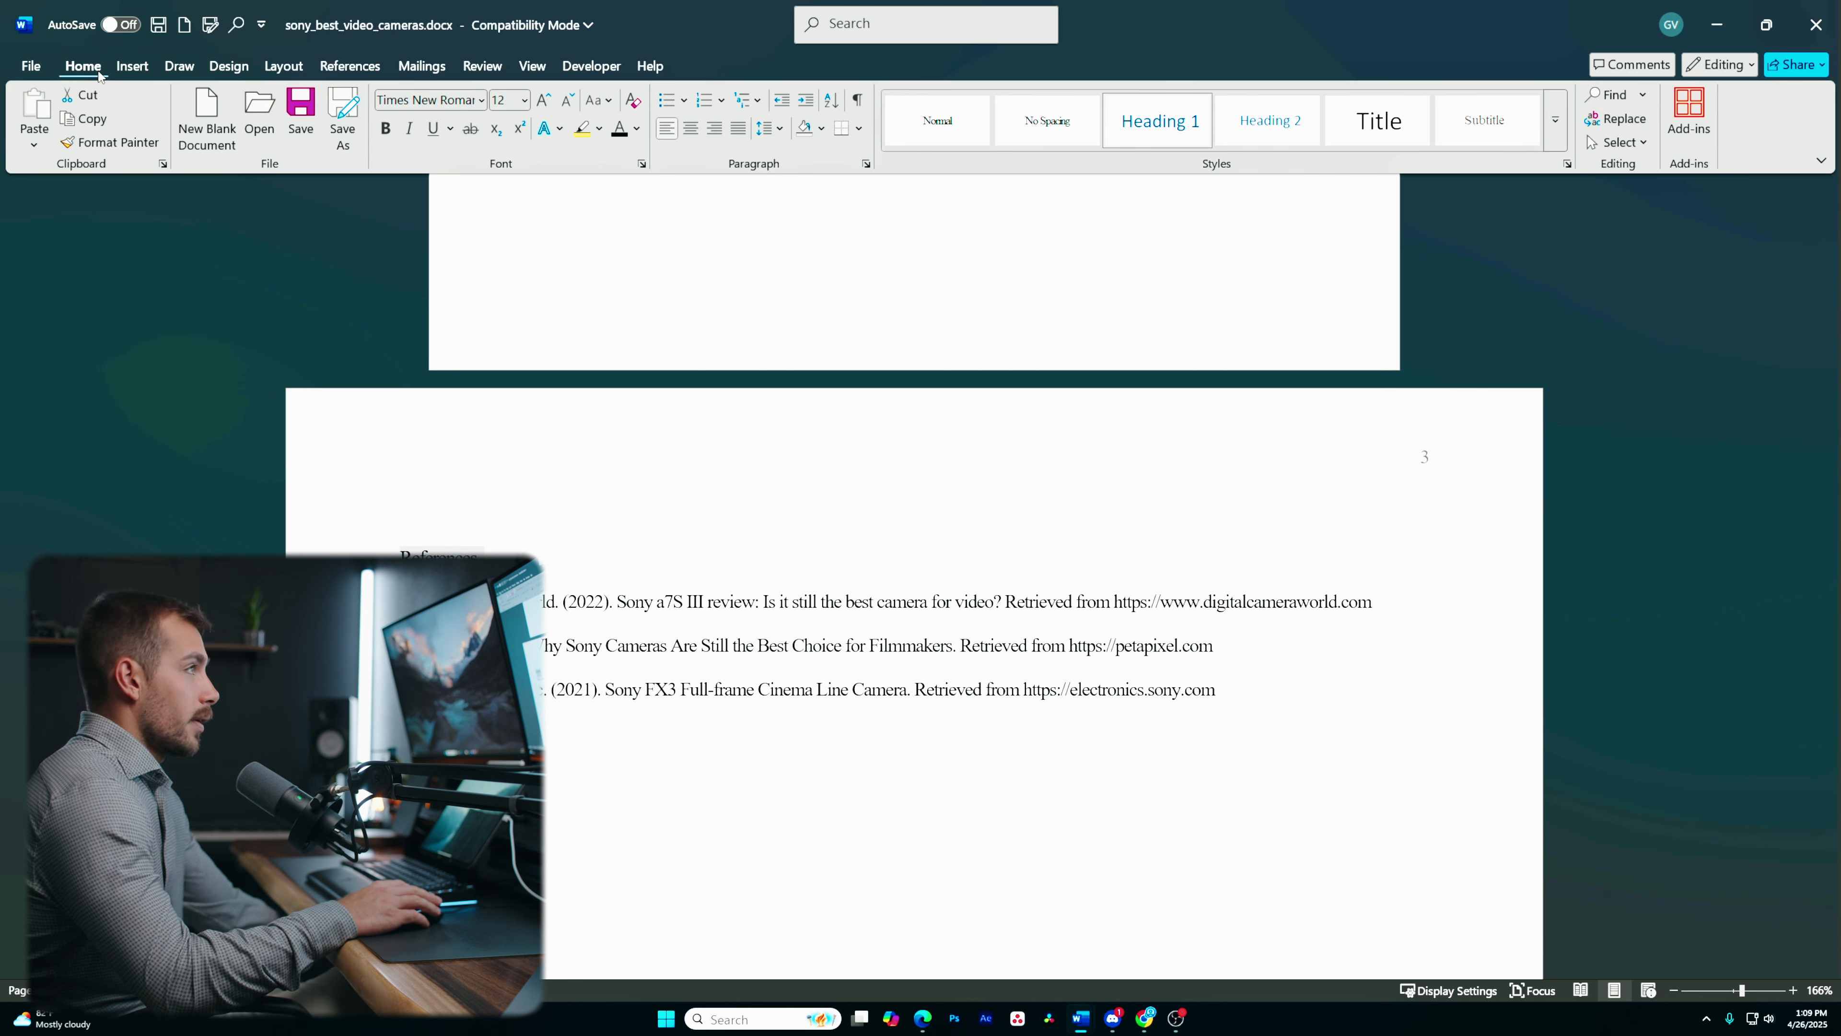
left_click(1555, 121)
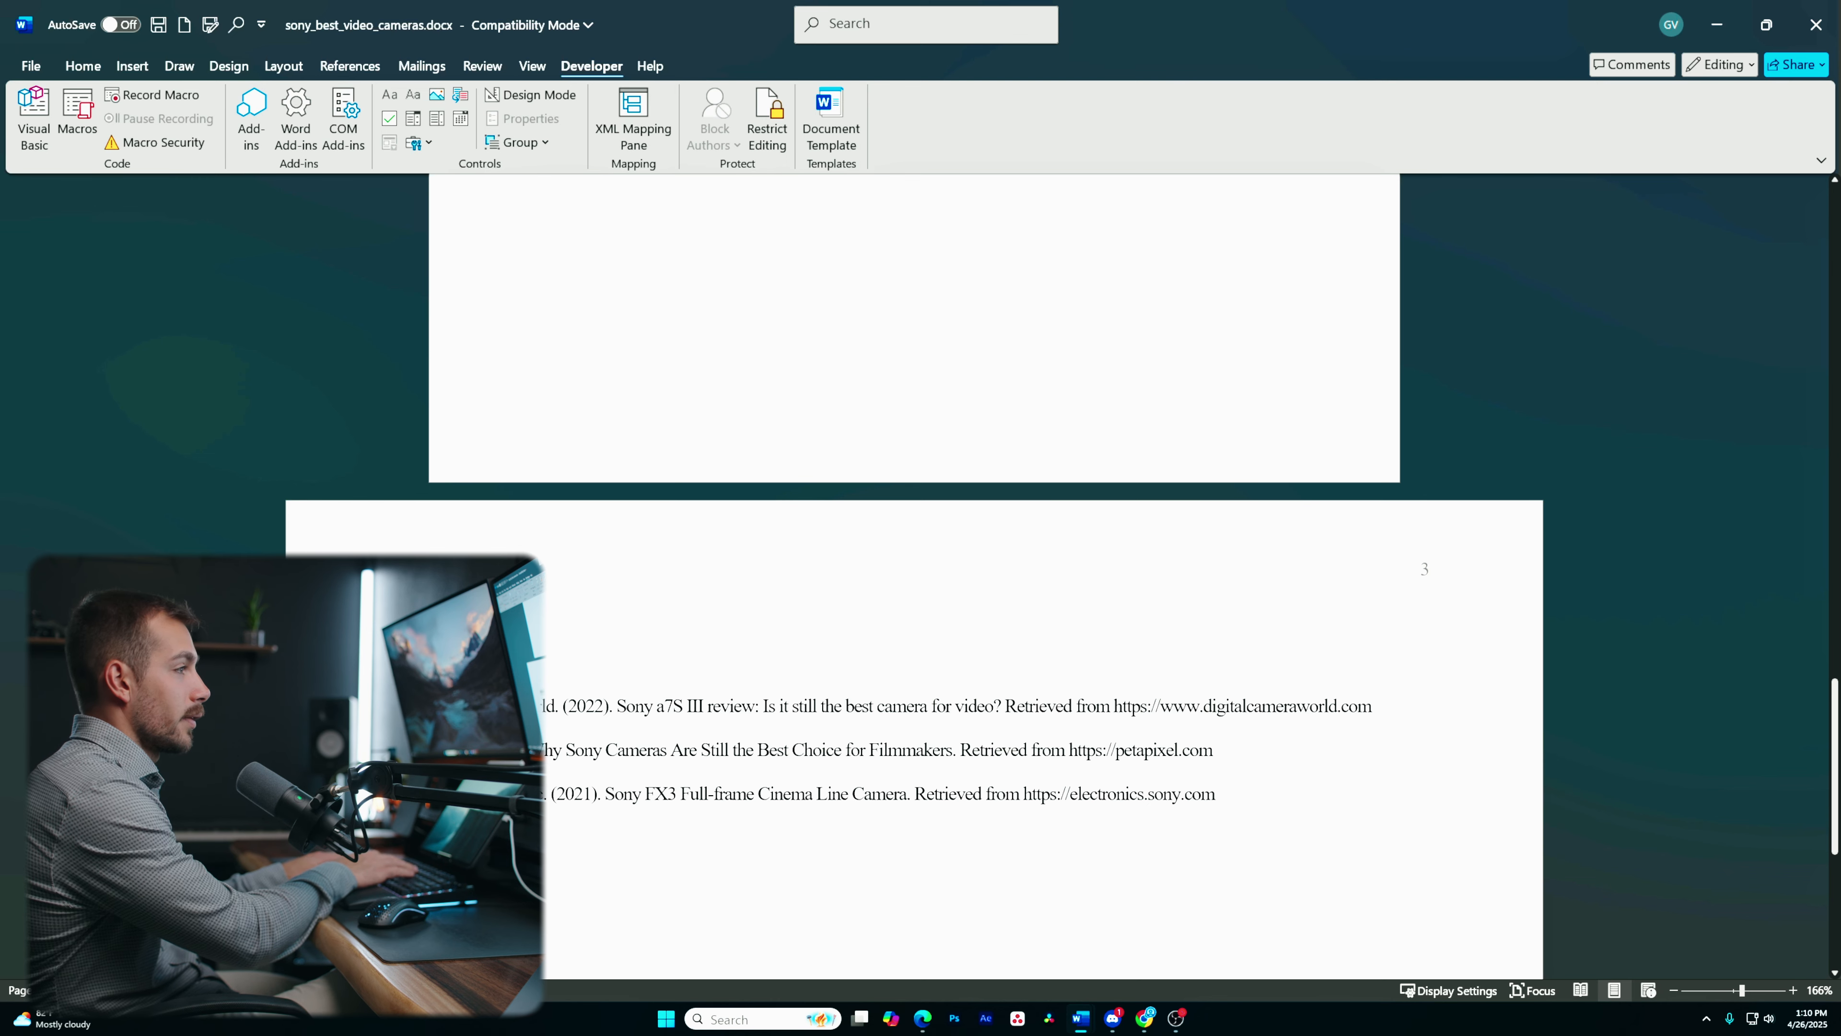
scroll(557, 573, "up", 5)
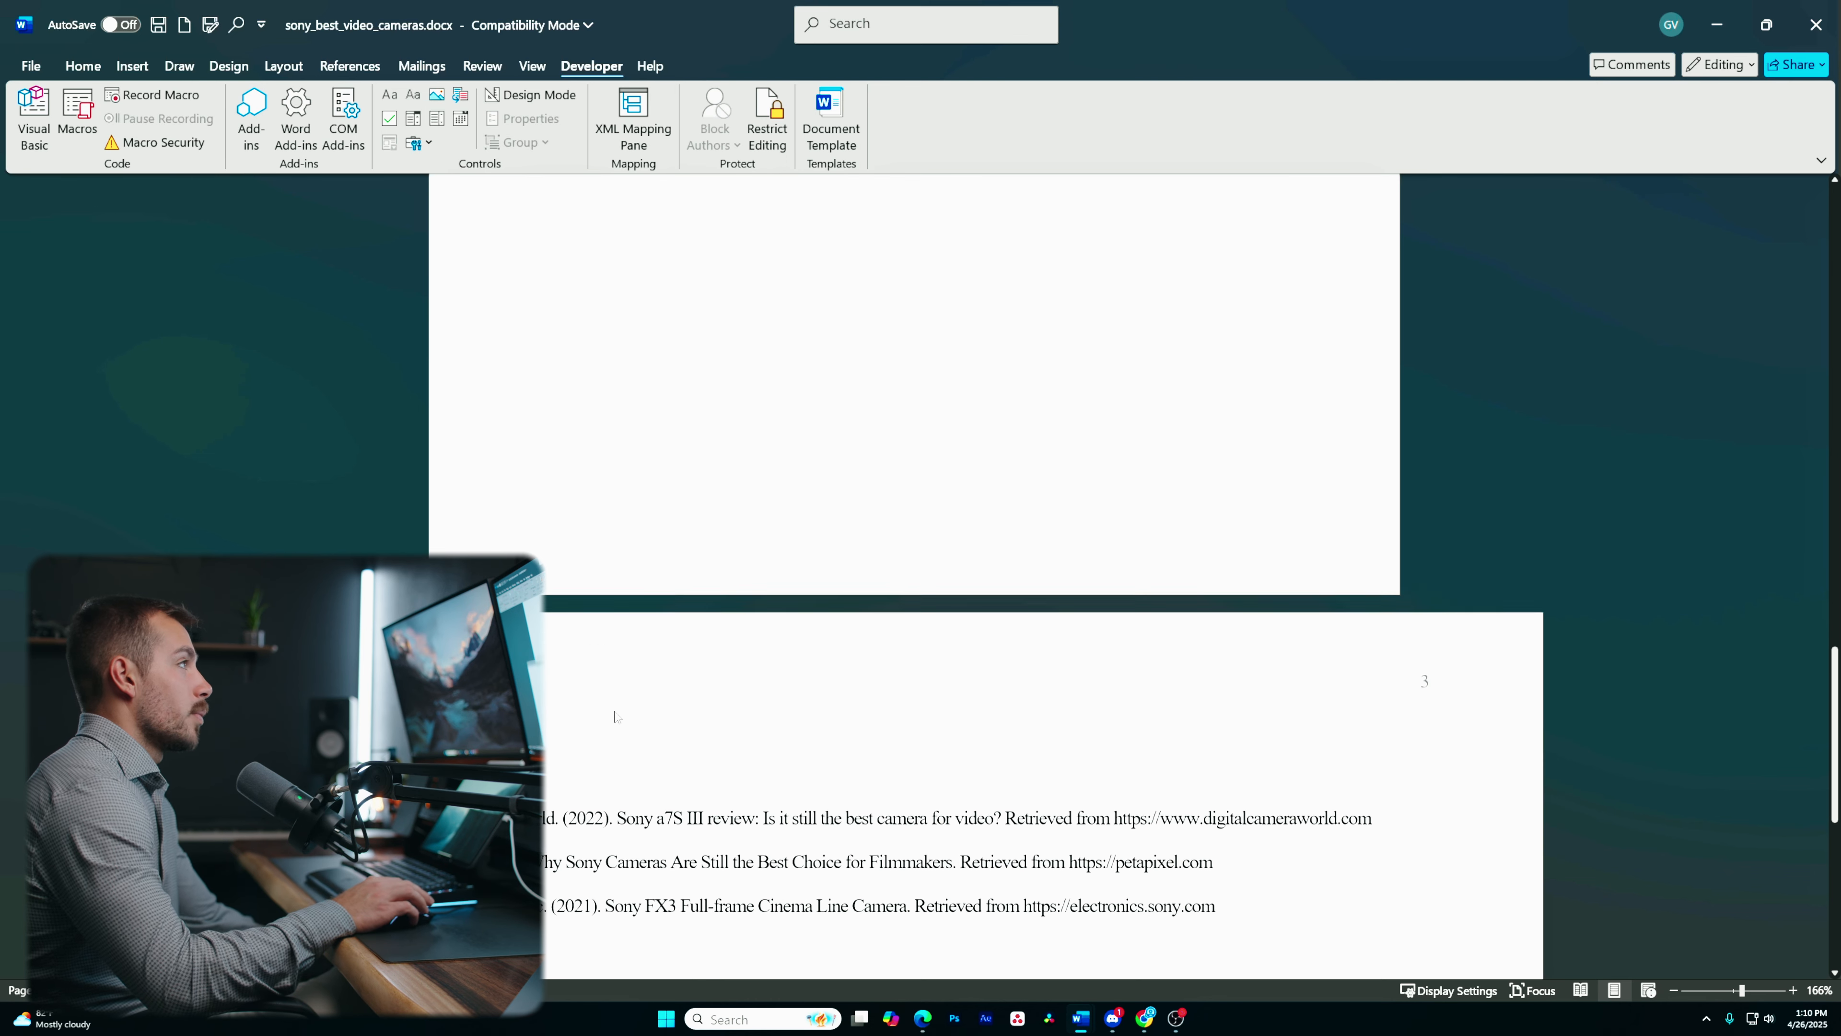
left_click(83, 65)
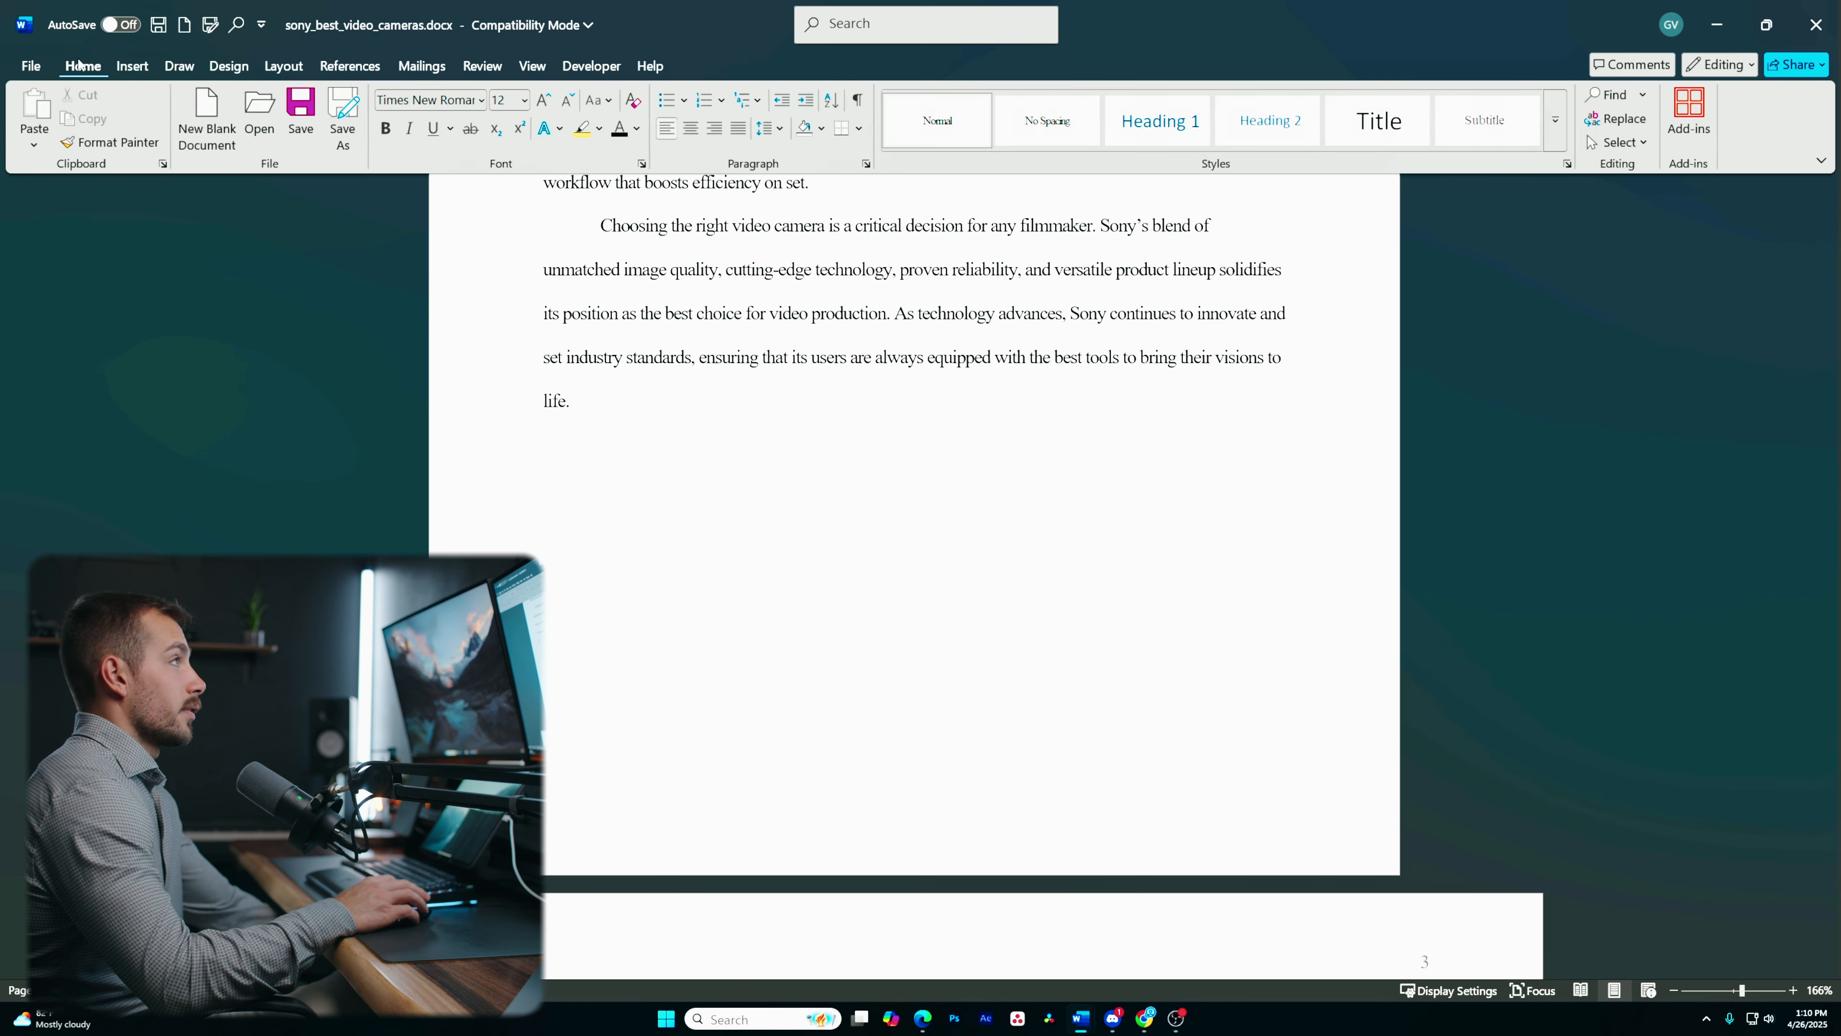
scroll(875, 319, "up", 20)
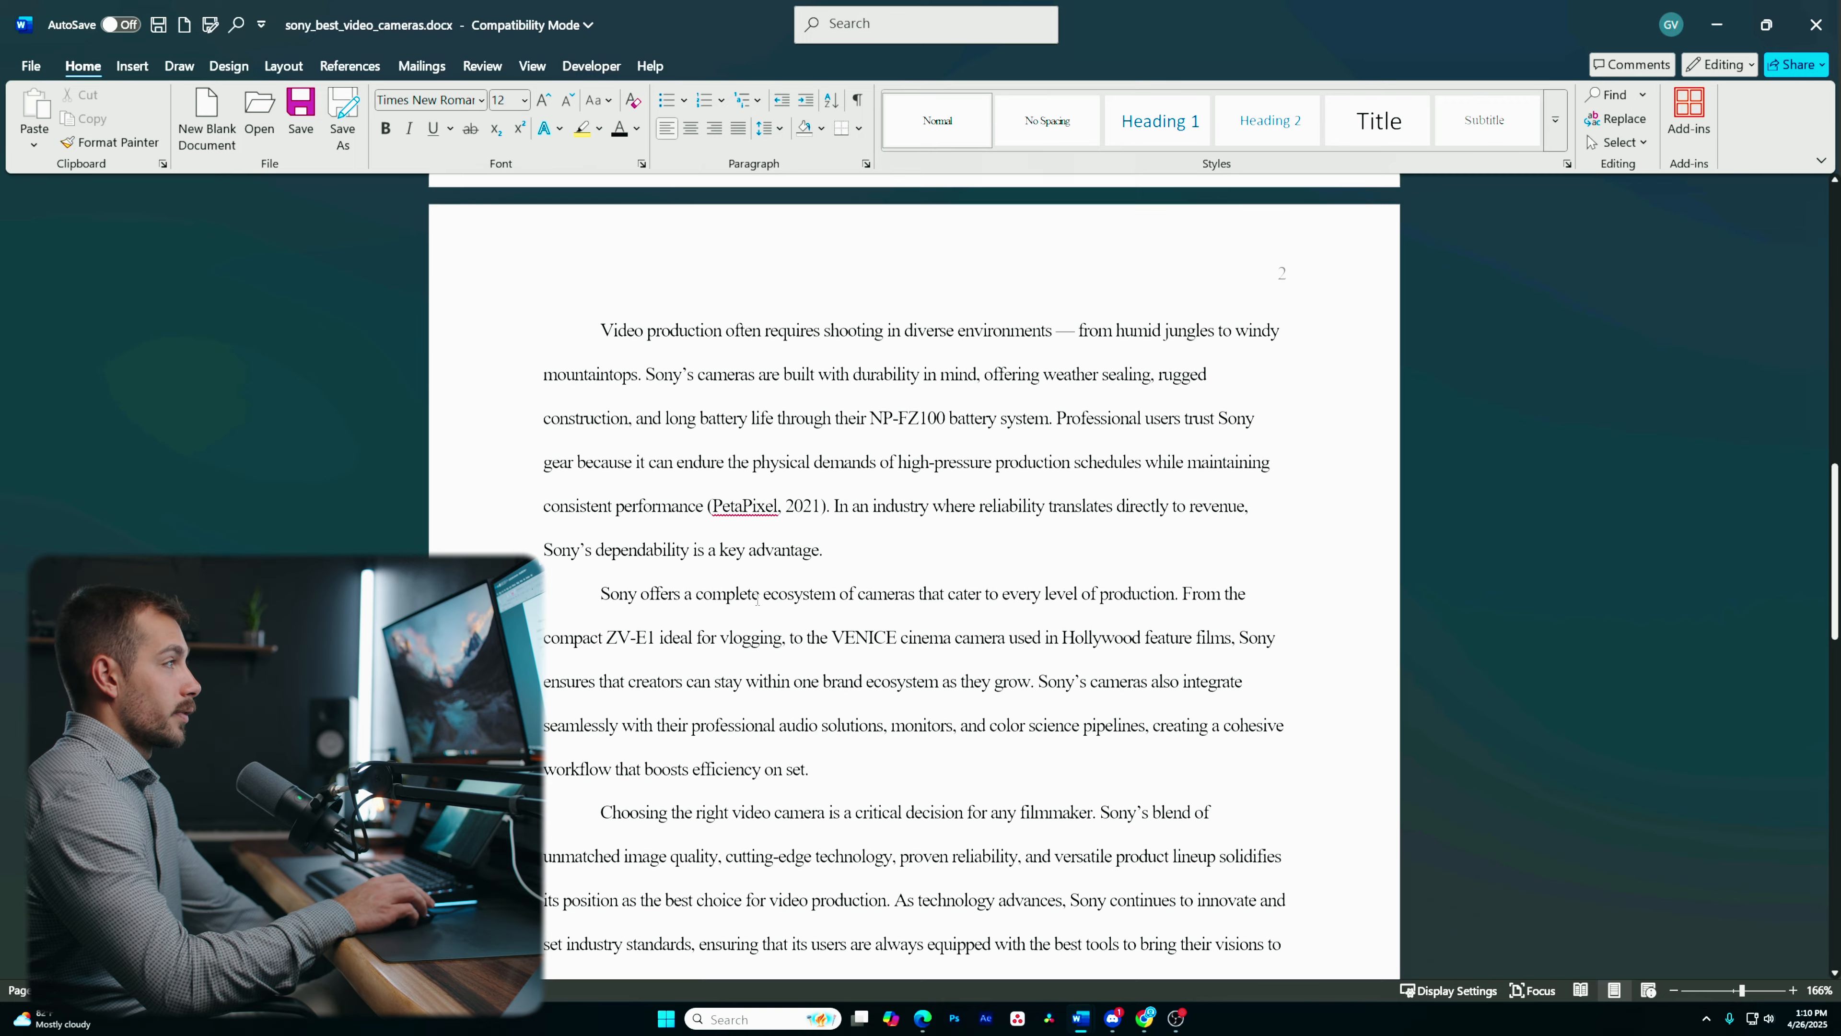
scroll(757, 600, "up", 7)
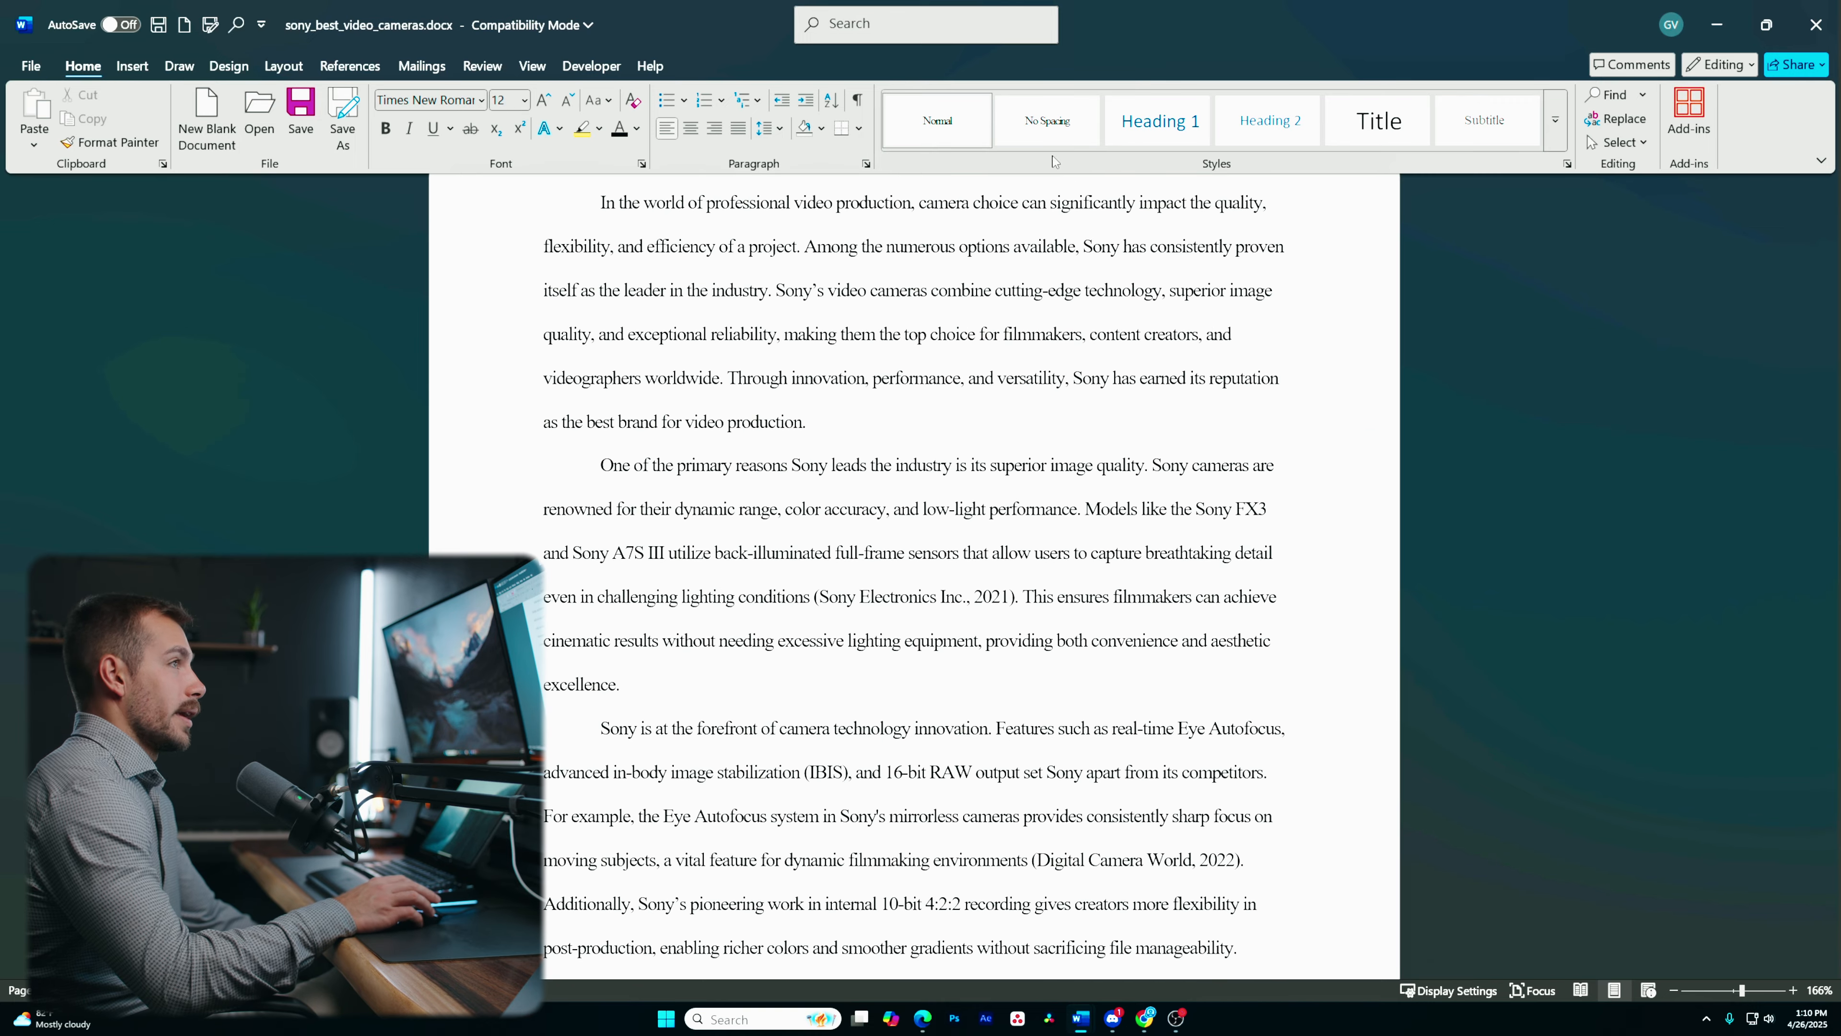
scroll(986, 568, "down", 14)
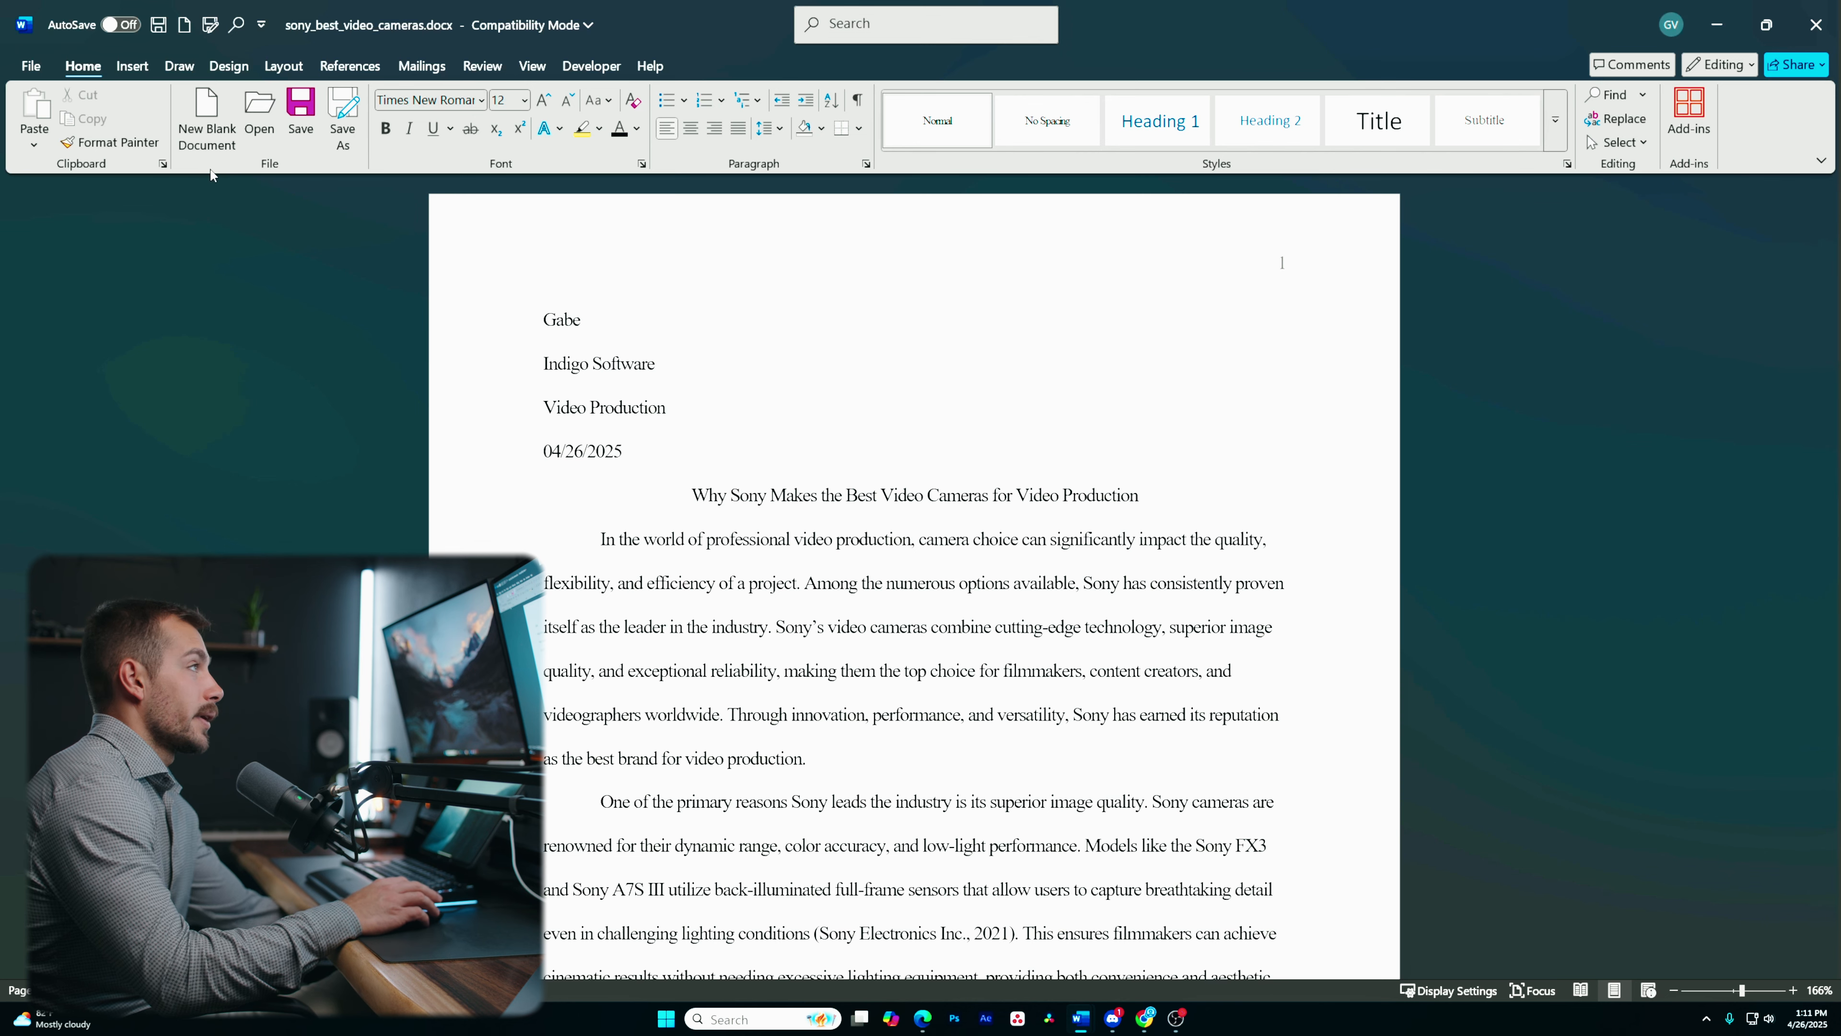
- Open Save As for the document and open the file type list
left_click(32, 66)
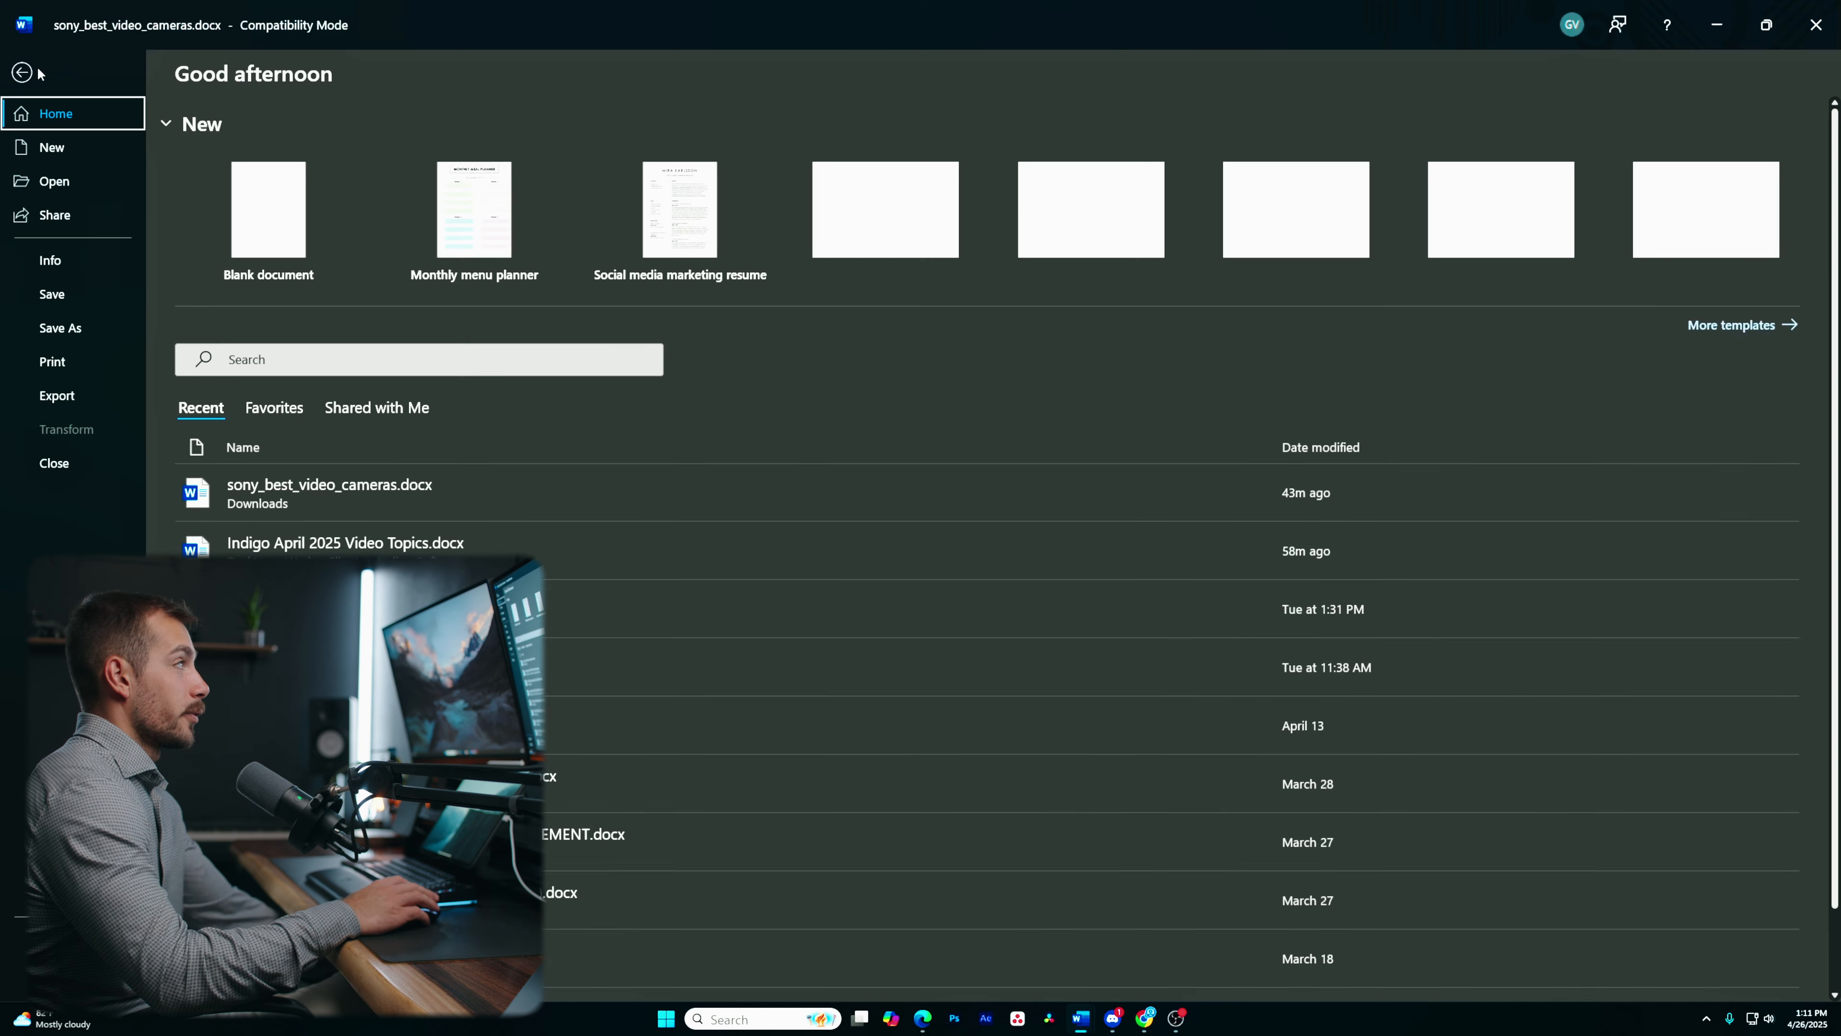
left_click(134, 327)
left_click(279, 443)
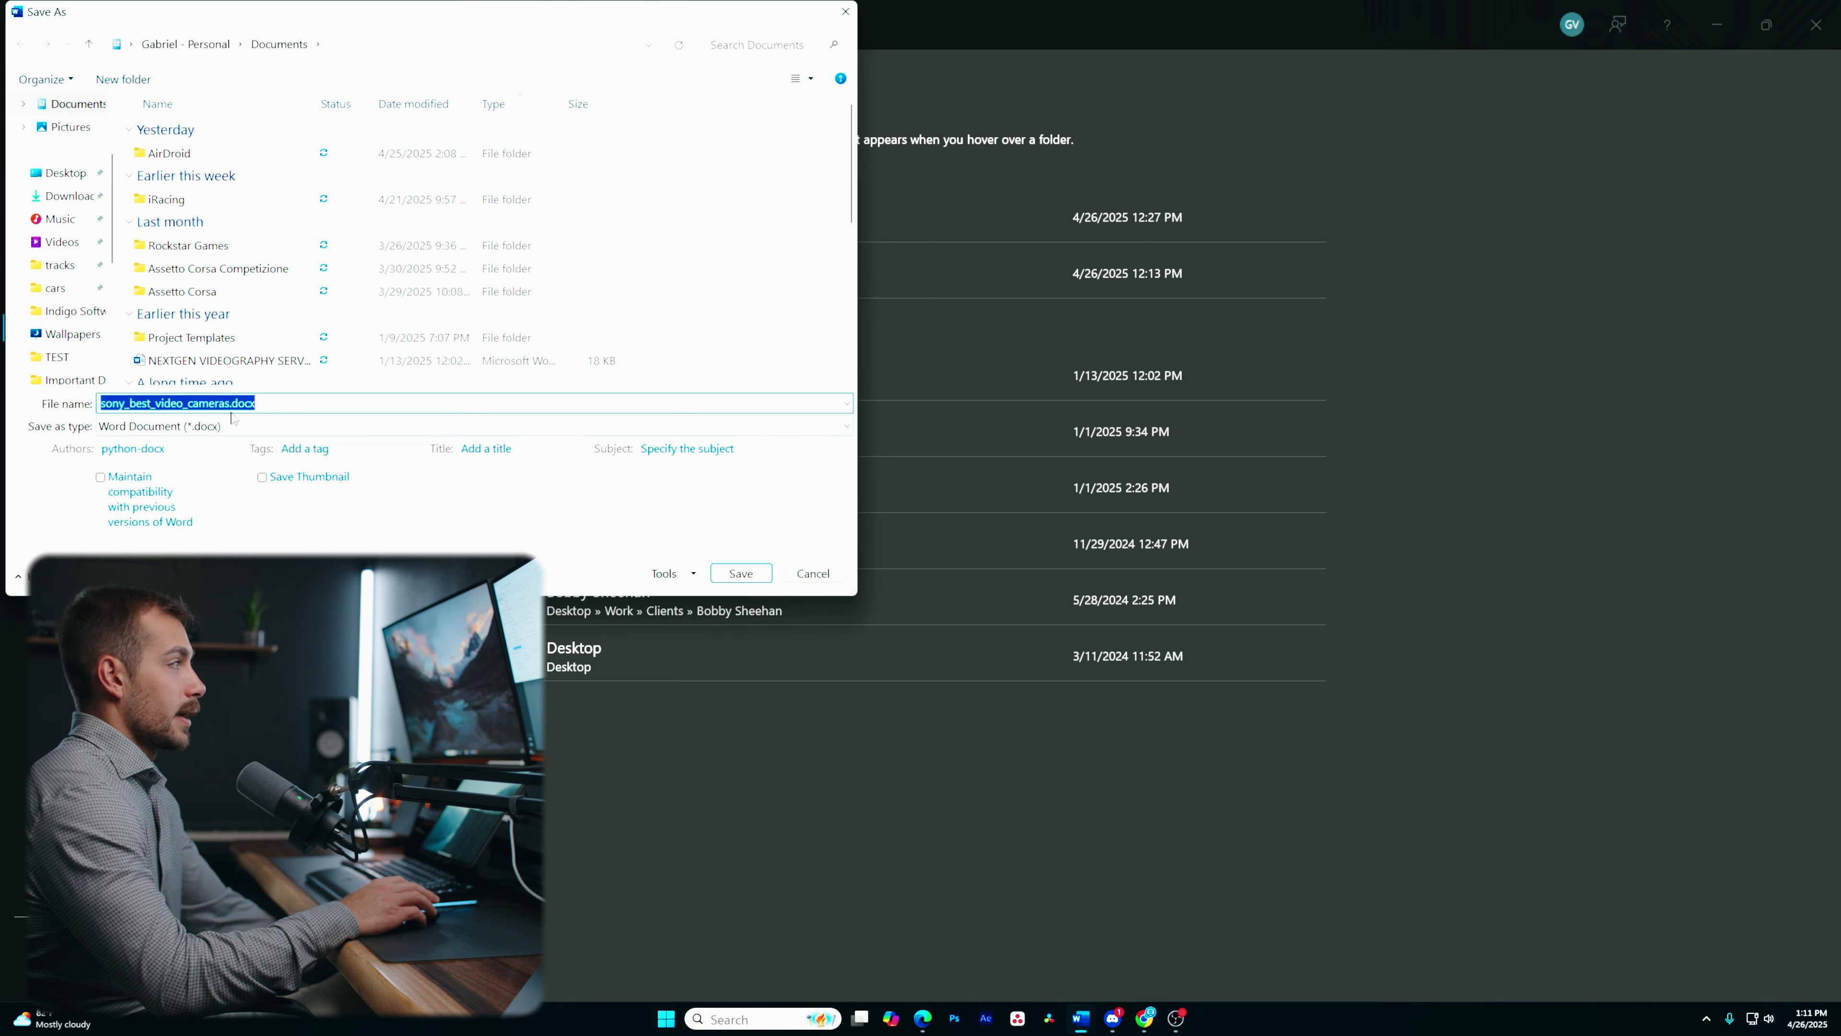
left_click(205, 426)
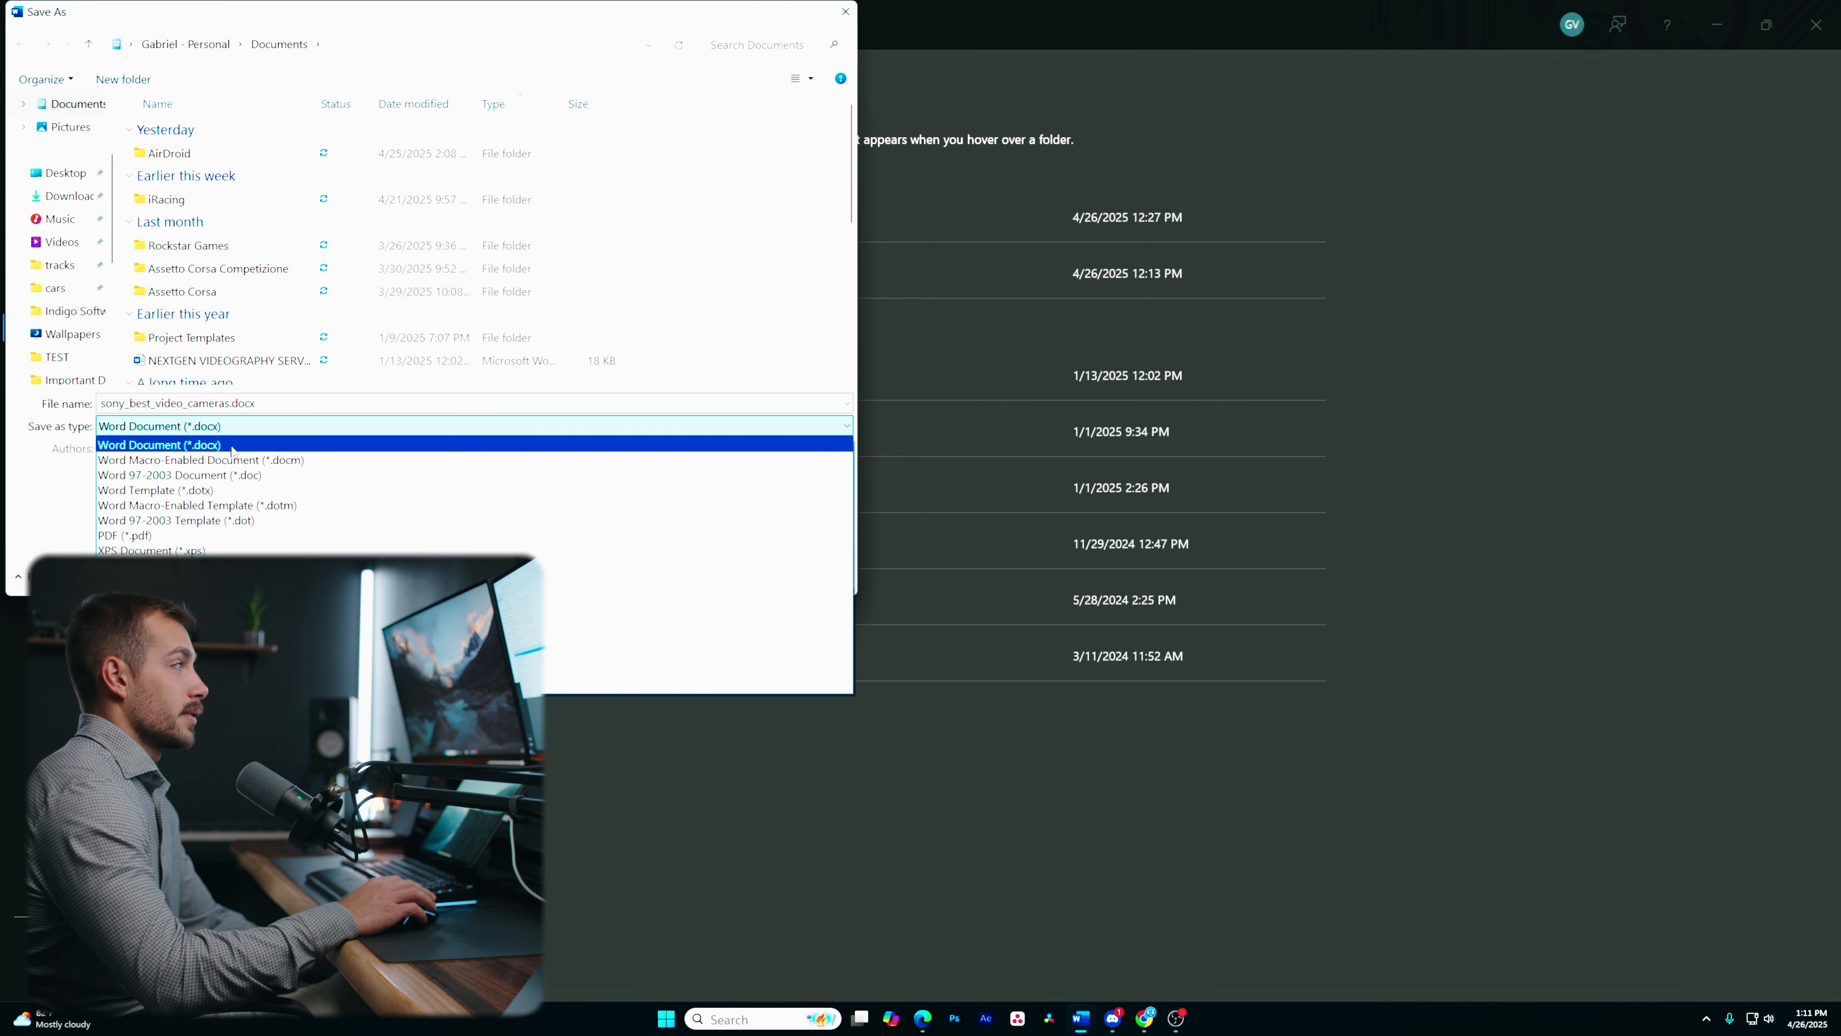